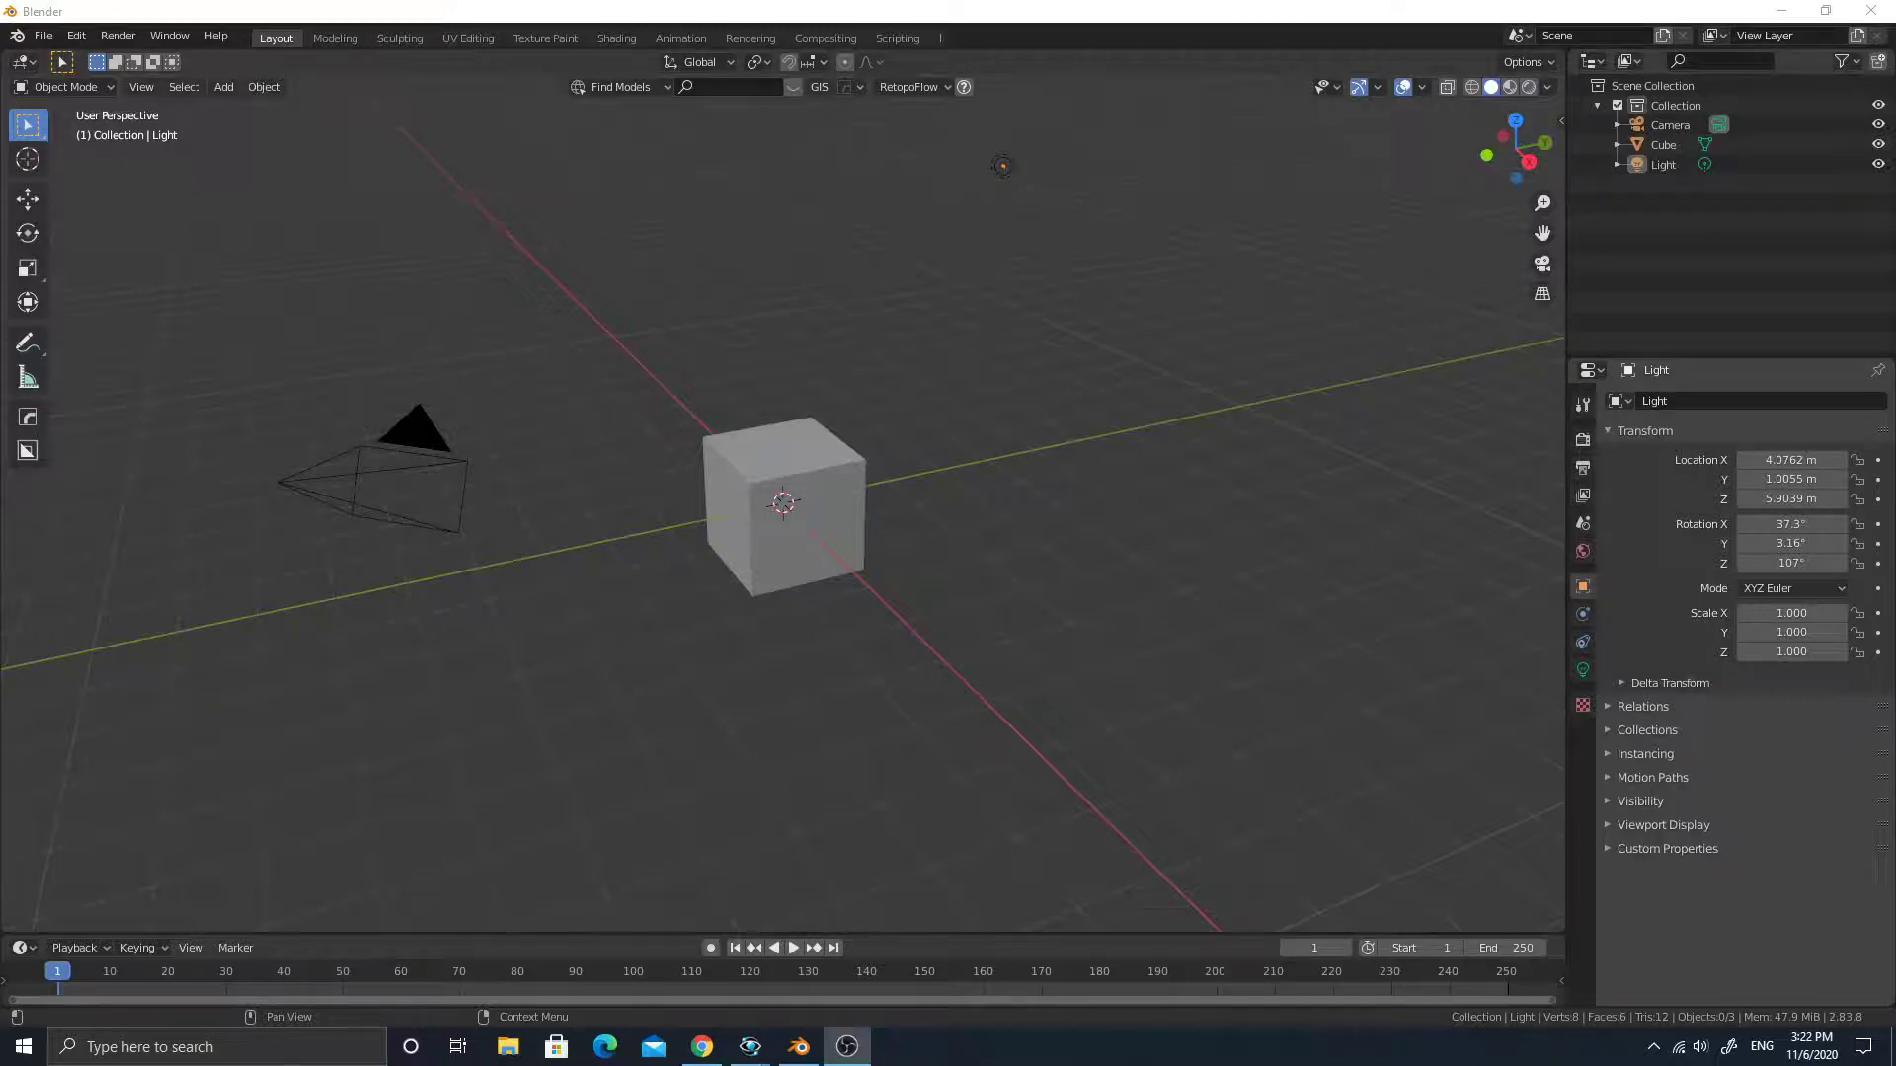
Enlarge the cube to a scale of about 1.83.
{"action": "mouse_move", "coordinate": [867, 595]}
{"action": "middle_mouse_down"}
{"action": "mouse_move", "coordinate": [927, 588]}
{"action": "mouse_move", "coordinate": [855, 570]}
{"action": "mouse_move", "coordinate": [864, 595]}
{"action": "middle_mouse_up"}
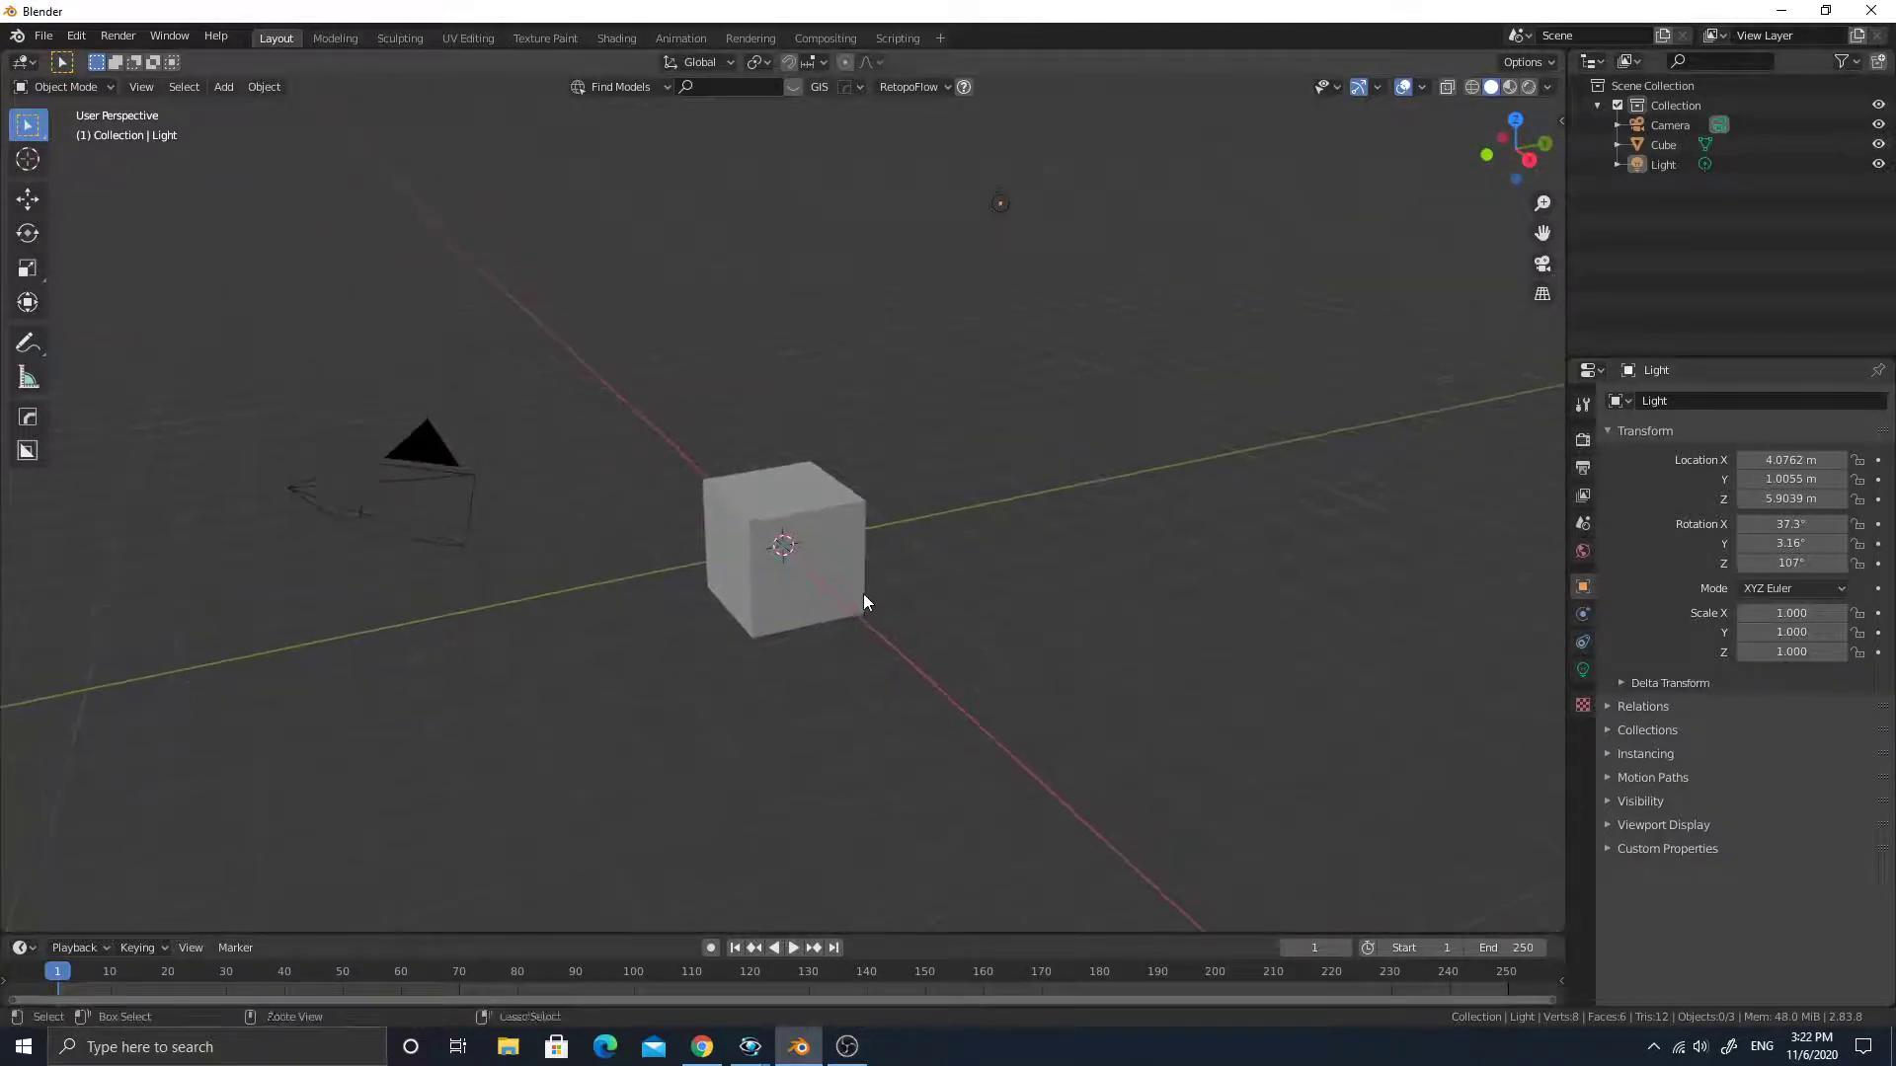
{"action": "scroll", "coordinate": [859, 553], "scroll_direction": "up", "scroll_amount": 2}
{"action": "left_click", "coordinate": [864, 514]}
{"action": "key", "text": "s"}
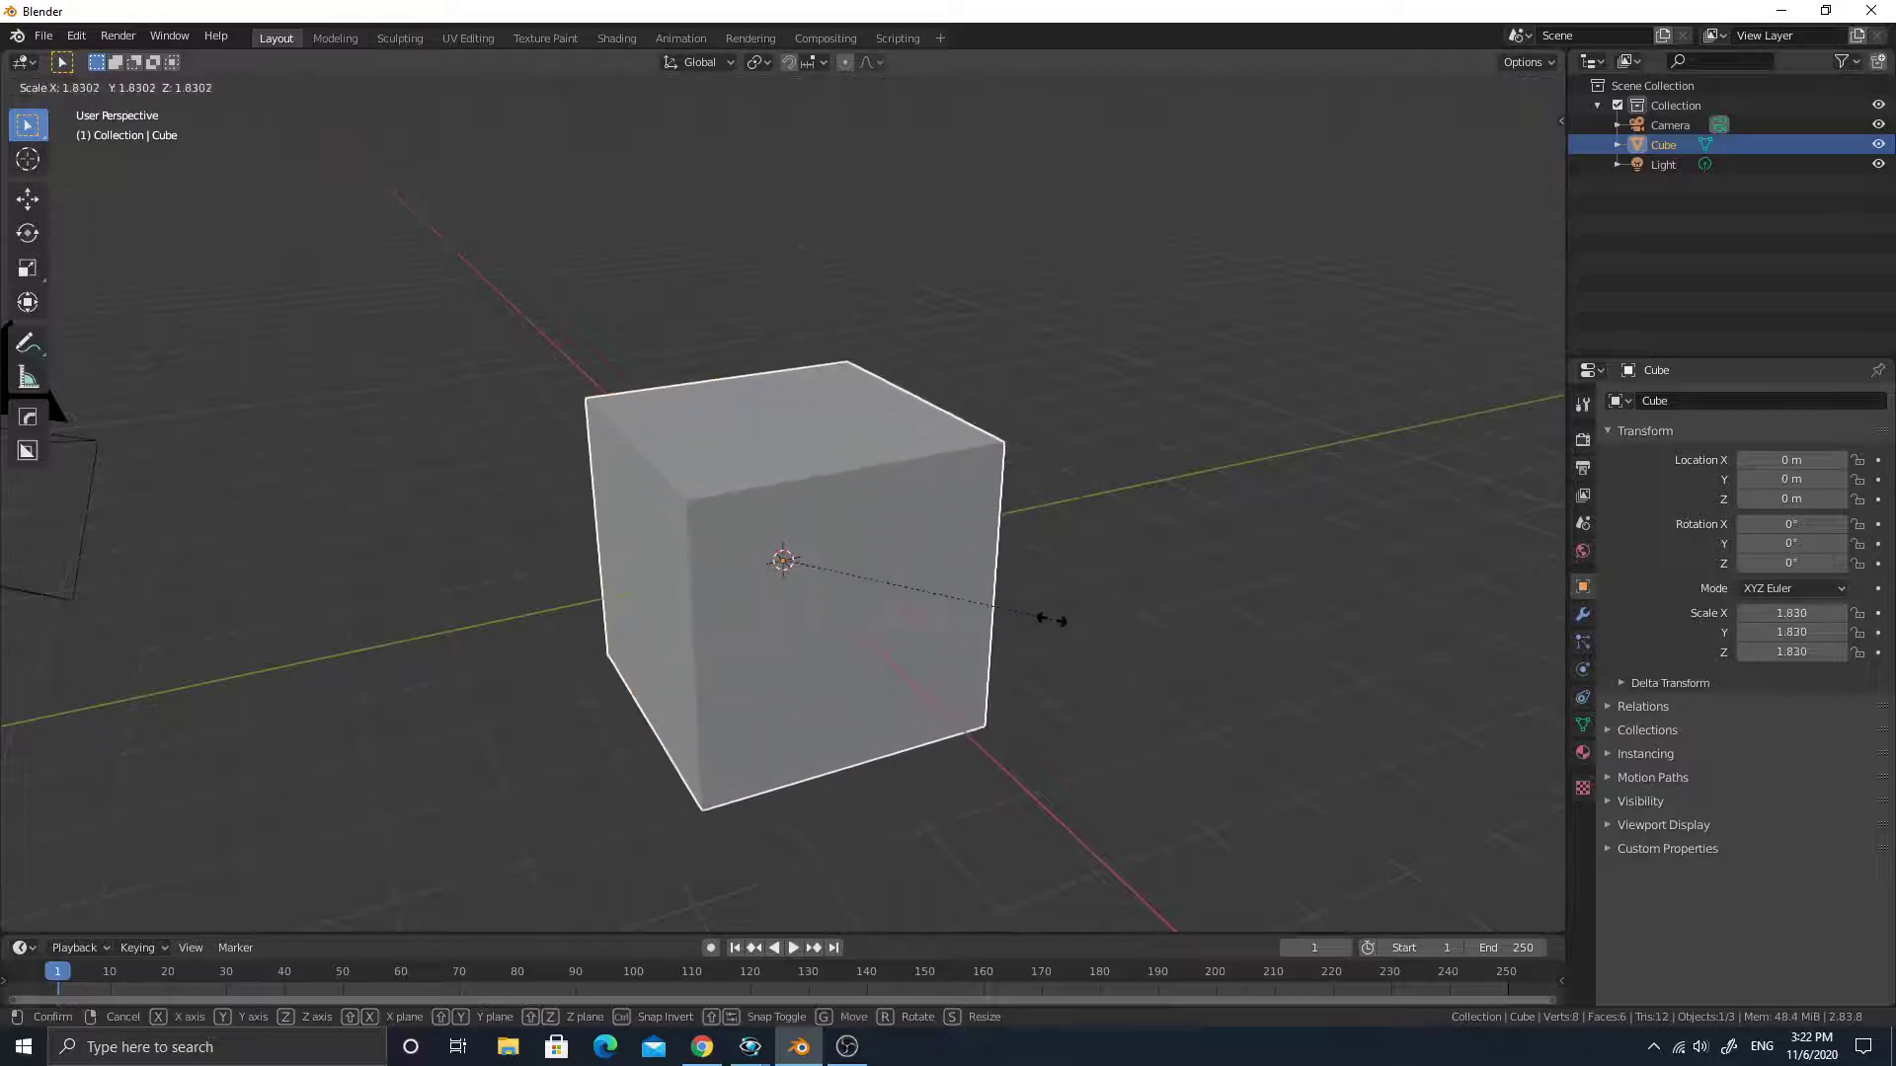
{"action": "left_click", "coordinate": [1052, 620]}
In Edit Mode, add a centred loop cut through the middle of the cube.
{"action": "key", "text": "Tab"}
{"action": "mouse_move", "coordinate": [942, 620]}
{"action": "middle_mouse_down"}
{"action": "mouse_move", "coordinate": [906, 592]}
{"action": "mouse_move", "coordinate": [913, 610]}
{"action": "middle_mouse_up"}
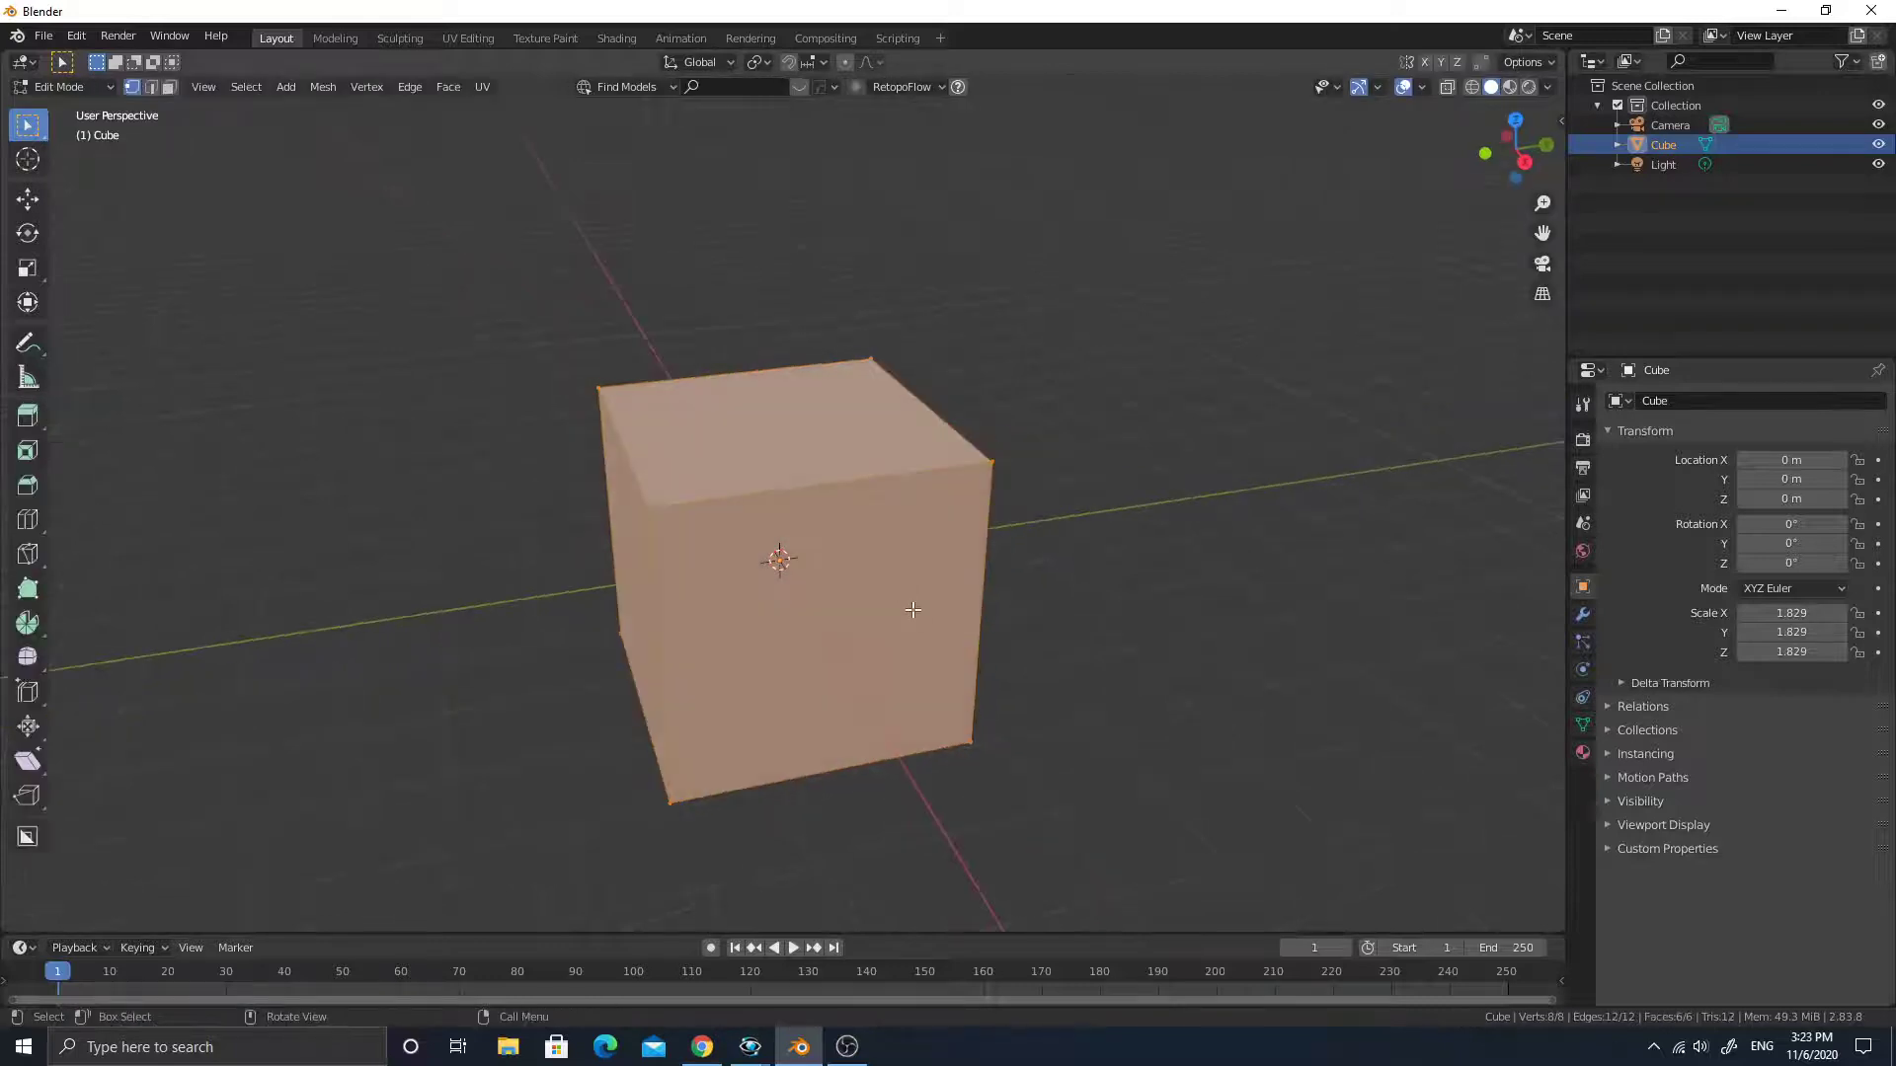
{"action": "key", "text": "ctrl+r"}
{"action": "left_click", "coordinate": [805, 471]}
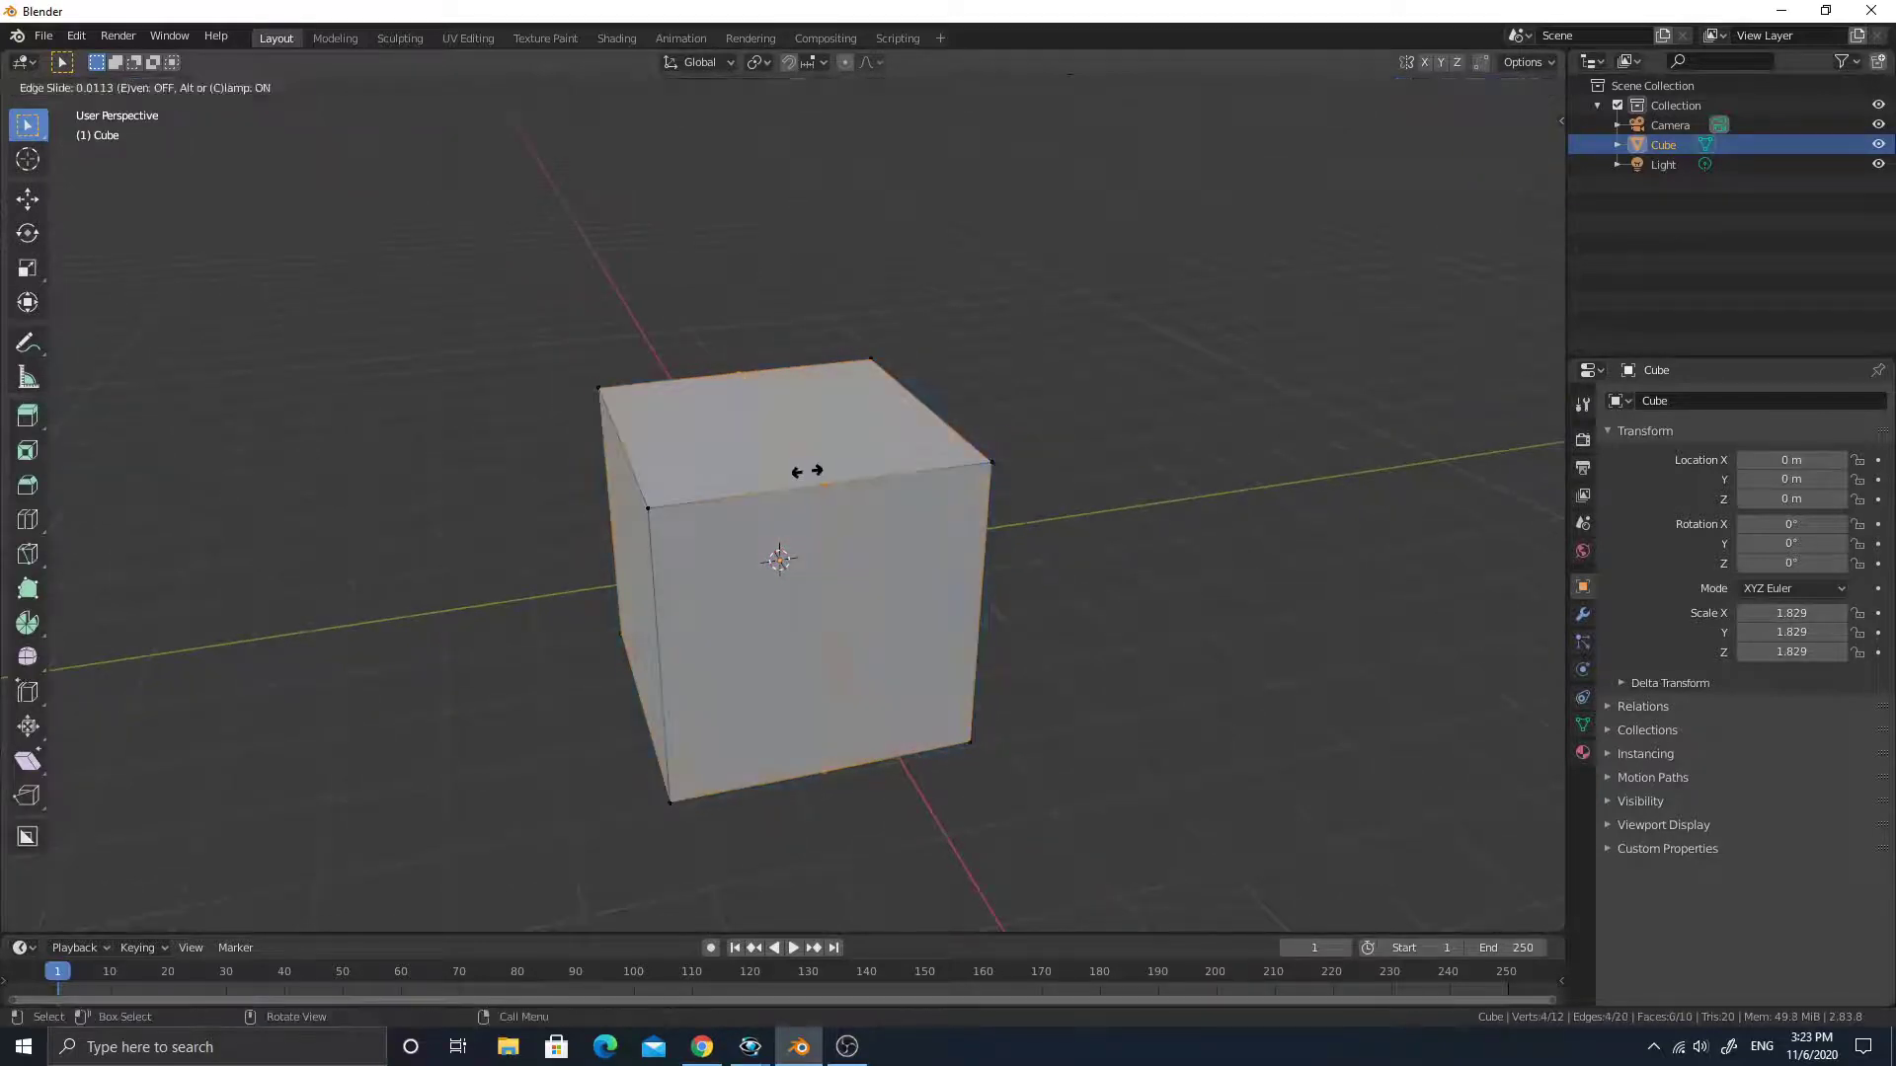
{"action": "right_click", "coordinate": [812, 470]}
{"action": "middle_click_drag", "start_coordinate": [813, 470], "coordinate": [818, 473]}
{"action": "left_click", "coordinate": [858, 387]}
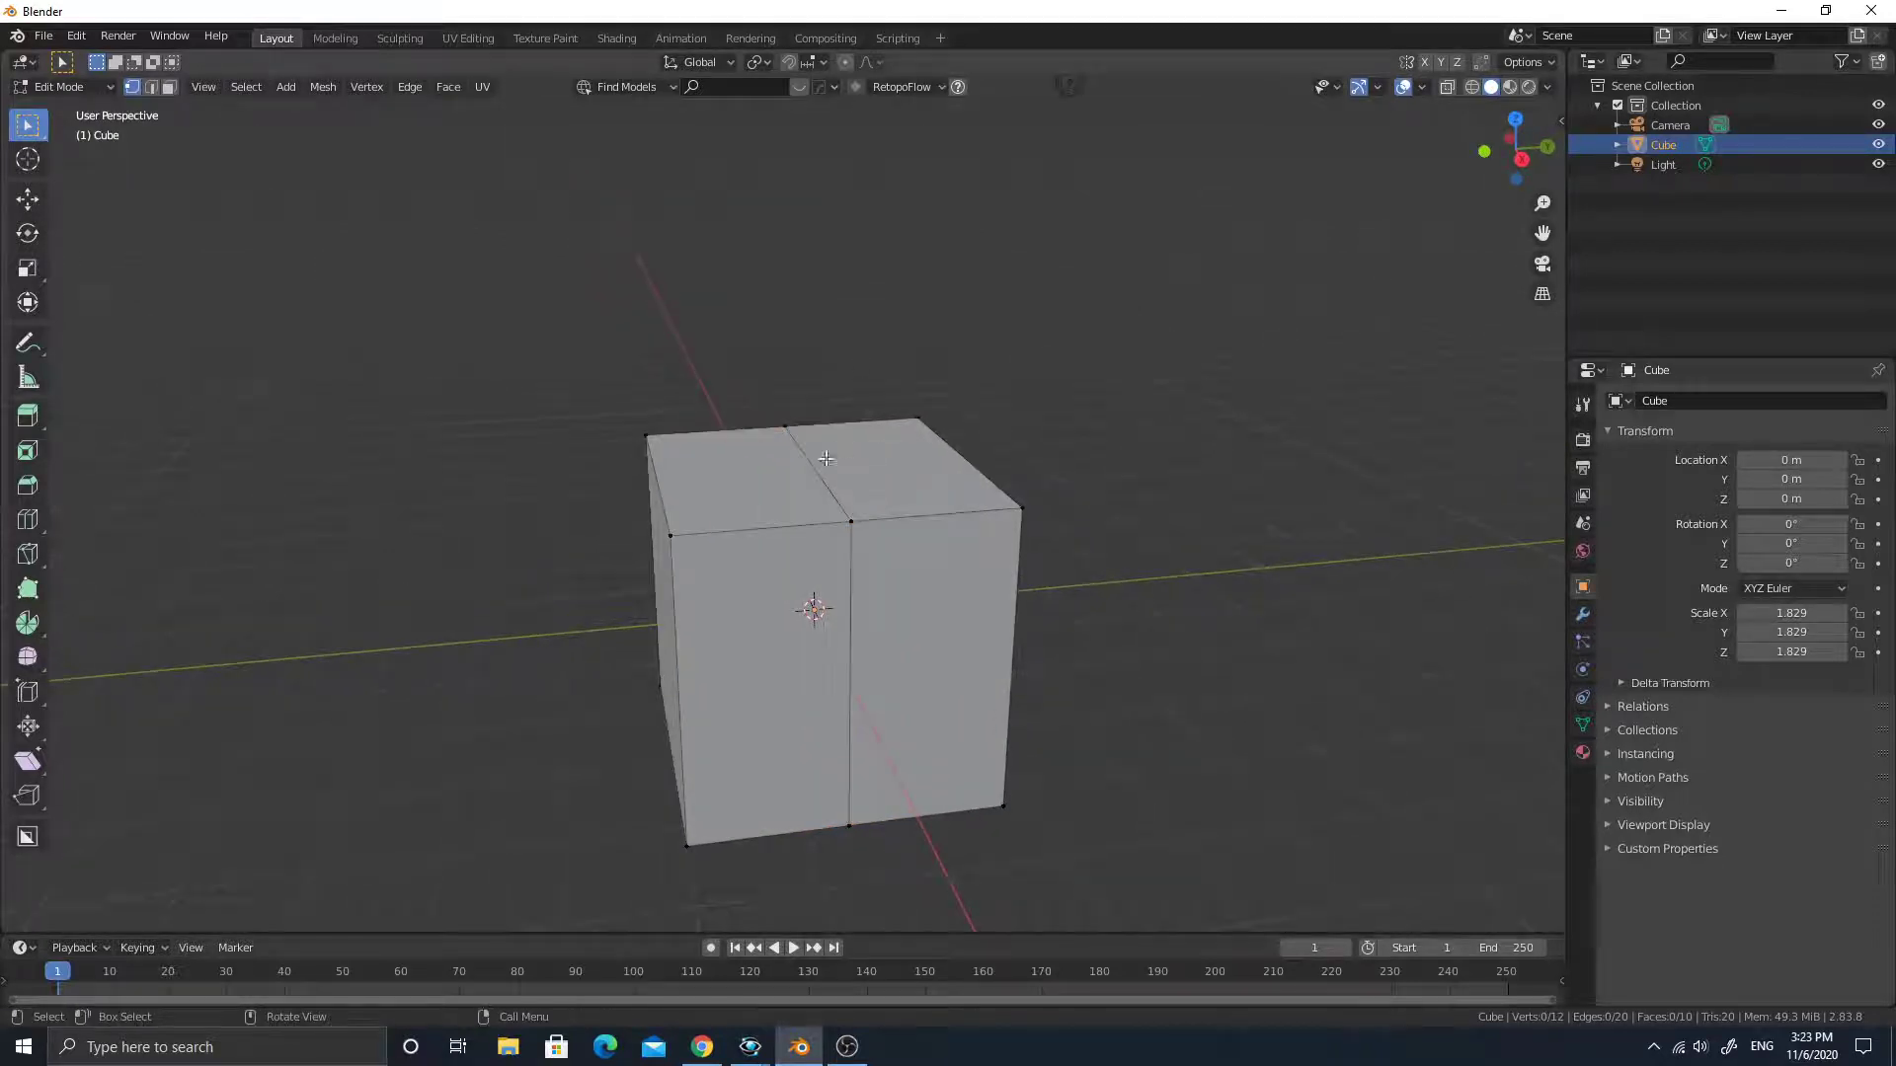
Raise the middle top edge straight up along Z to form the roof peak.
{"action": "key", "text": "2"}
{"action": "left_click", "coordinate": [844, 472]}
{"action": "key", "text": "r"}
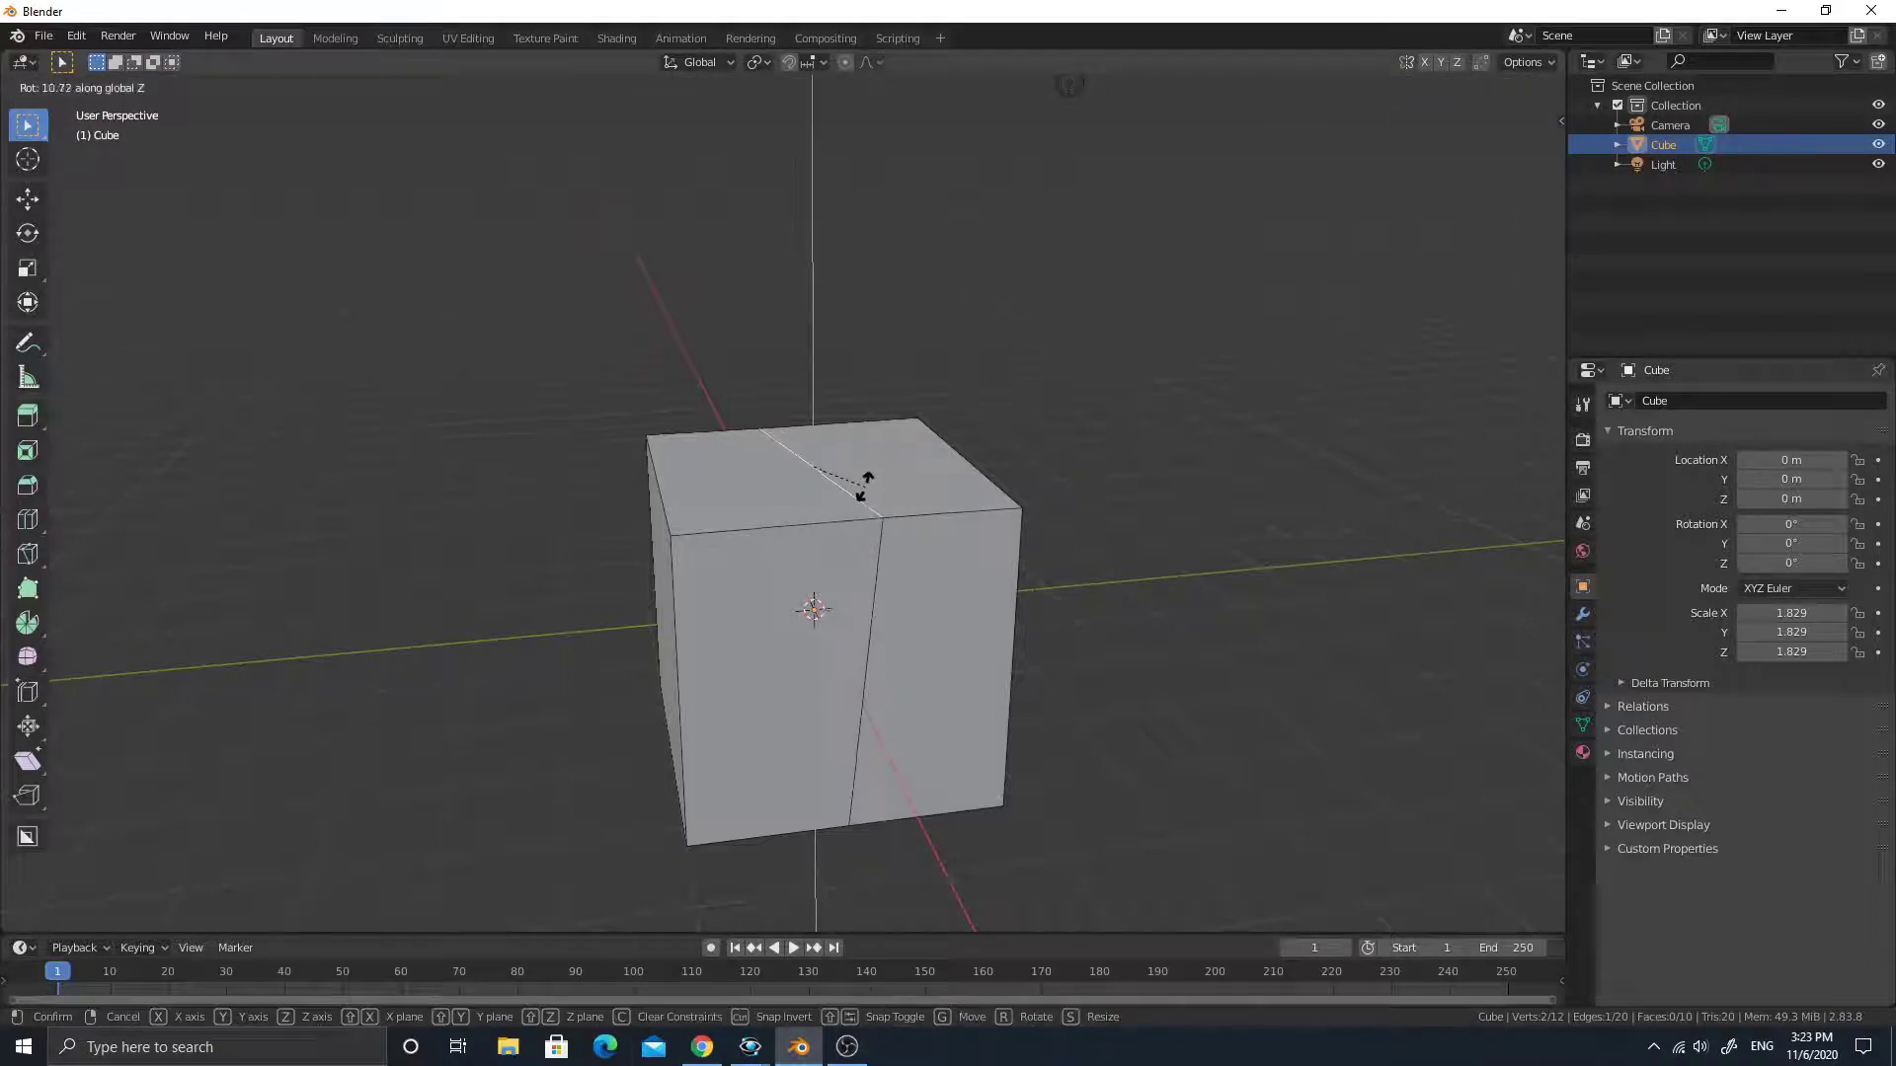
{"action": "key", "text": "x"}
{"action": "right_click", "coordinate": [866, 482]}
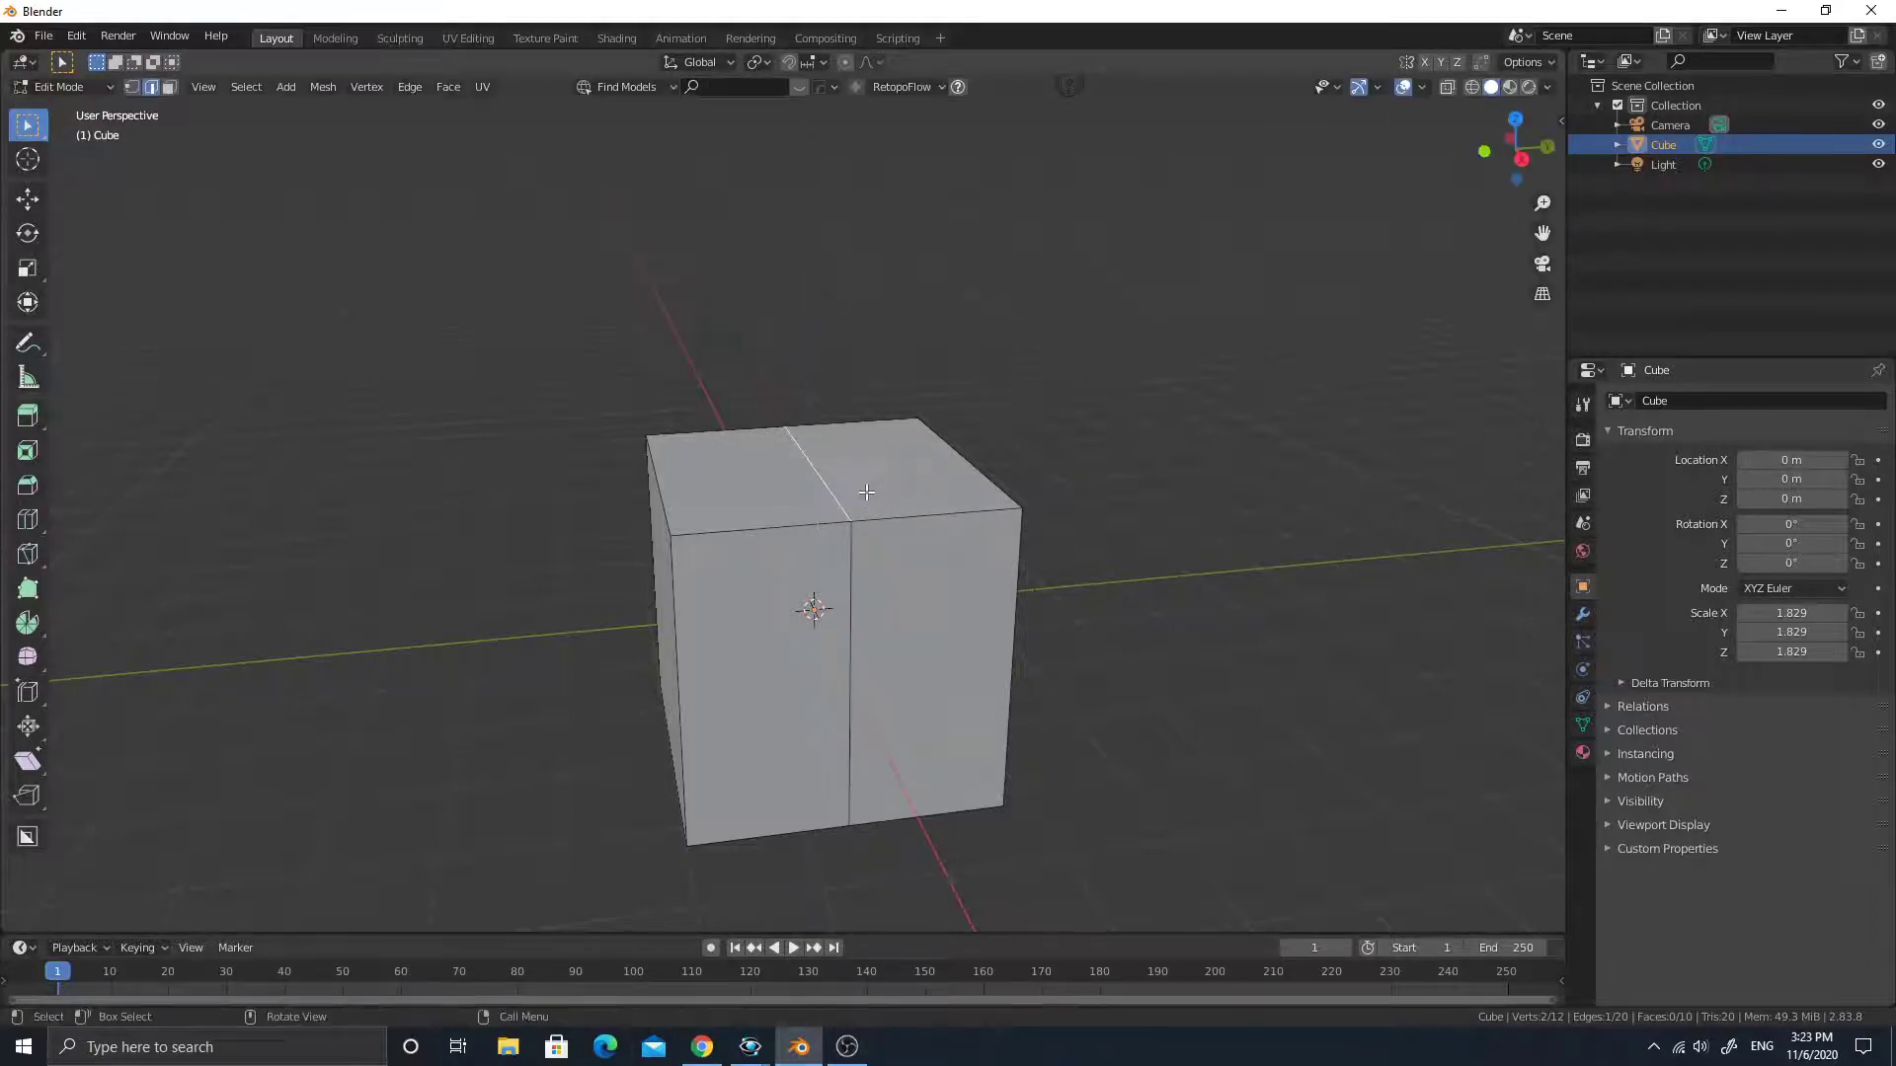
{"action": "key", "text": "g"}
{"action": "key", "text": "z"}
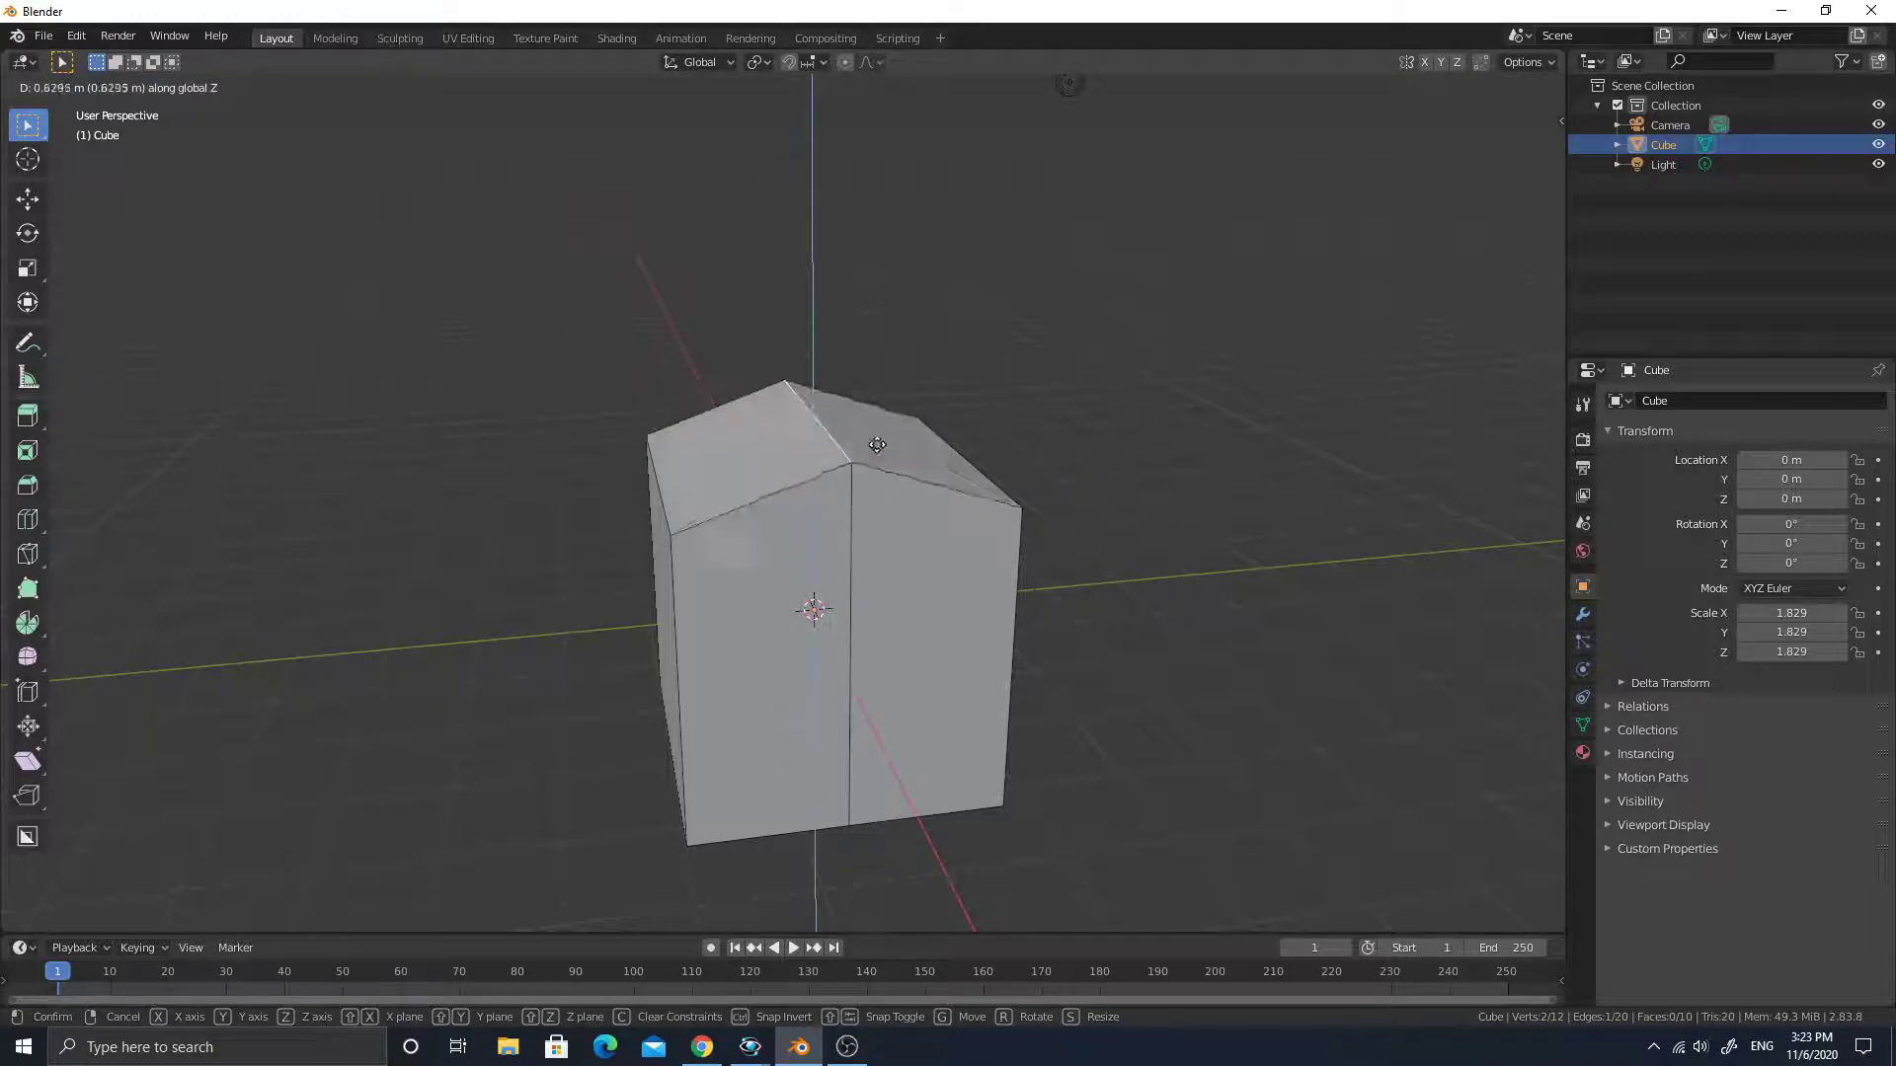
{"action": "left_click", "coordinate": [881, 388]}
{"action": "key", "text": "Tab"}
{"action": "middle_click_drag", "start_coordinate": [881, 388], "coordinate": [921, 530]}
Raise the whole house 1.8317 m along Z.
{"action": "key", "text": "g"}
{"action": "key", "text": "z"}
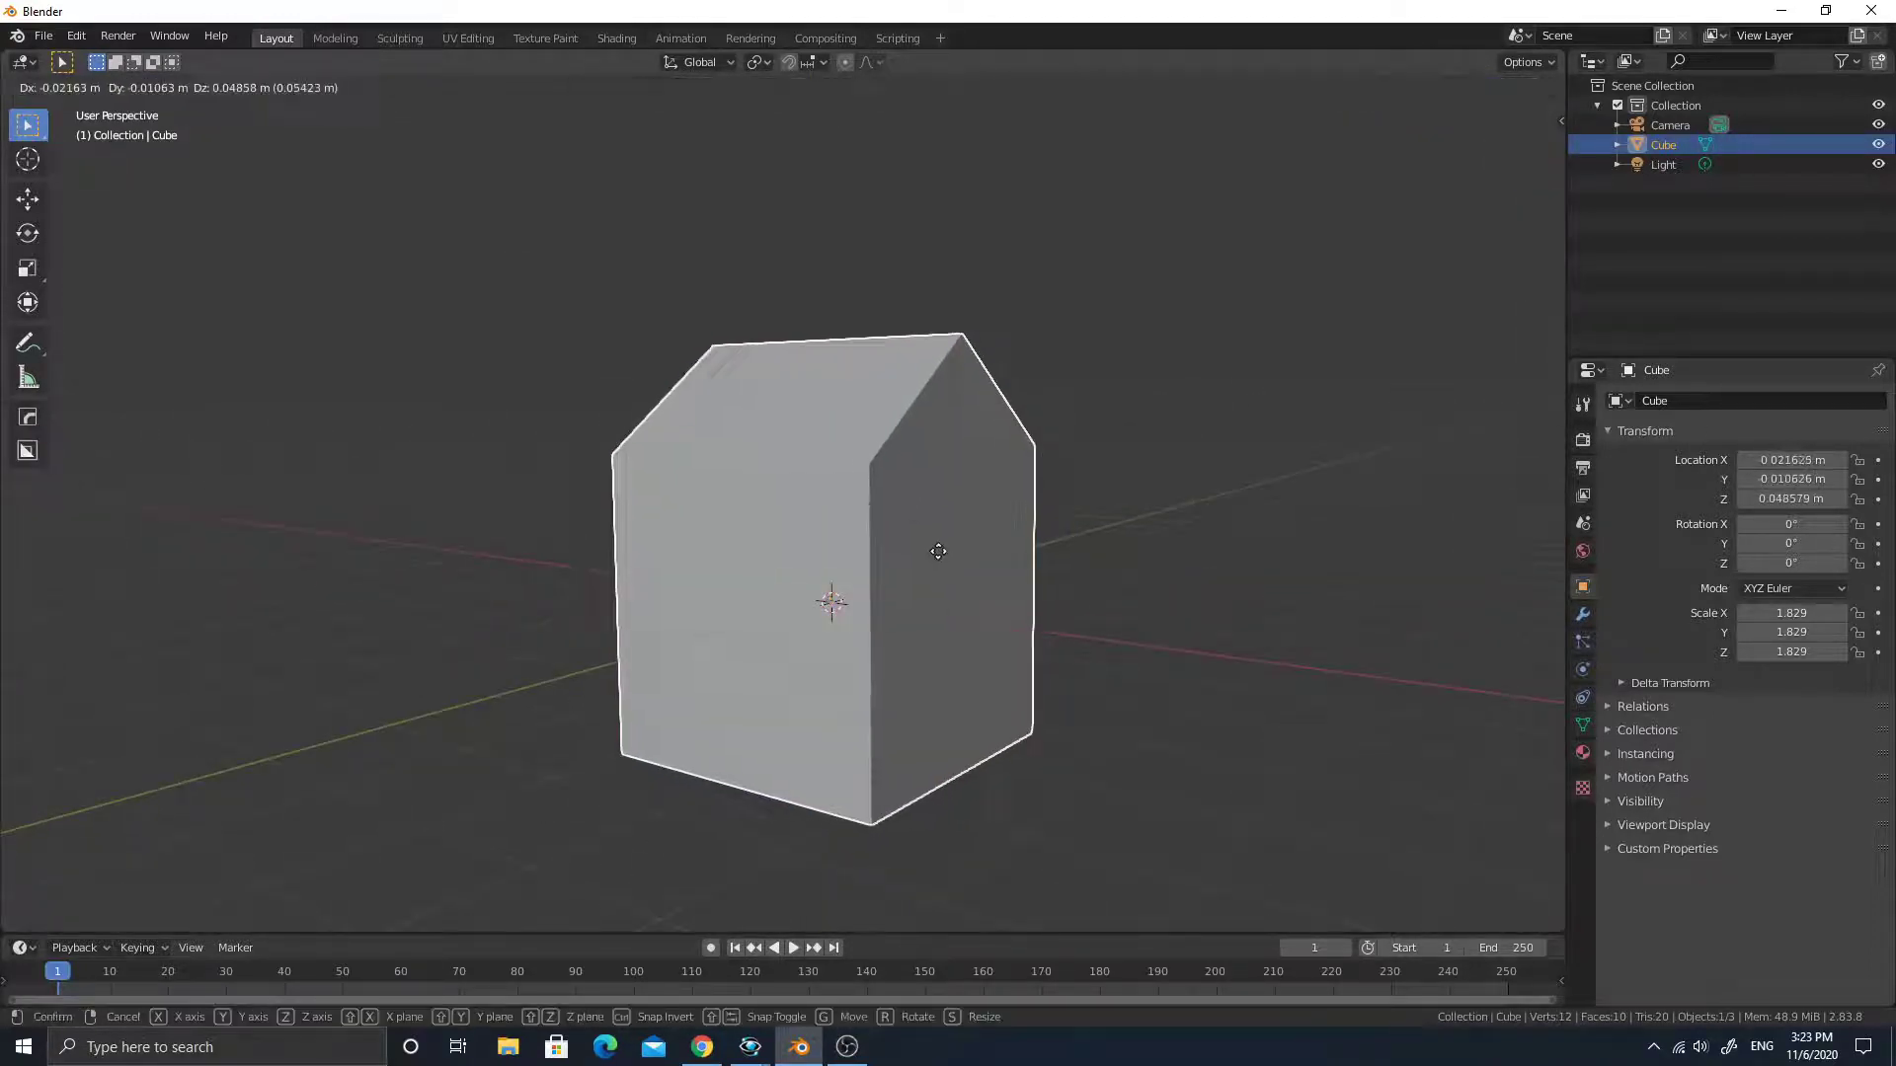
{"action": "left_click", "coordinate": [945, 406]}
{"action": "mouse_move", "coordinate": [944, 407]}
{"action": "middle_mouse_down"}
{"action": "mouse_move", "coordinate": [1117, 533]}
{"action": "mouse_move", "coordinate": [1050, 554]}
{"action": "mouse_move", "coordinate": [952, 525]}
{"action": "mouse_move", "coordinate": [934, 397]}
{"action": "middle_mouse_up"}
Split off a sloped roof face and separate it by loose parts into Cube.001.
{"action": "key", "text": "Tab"}
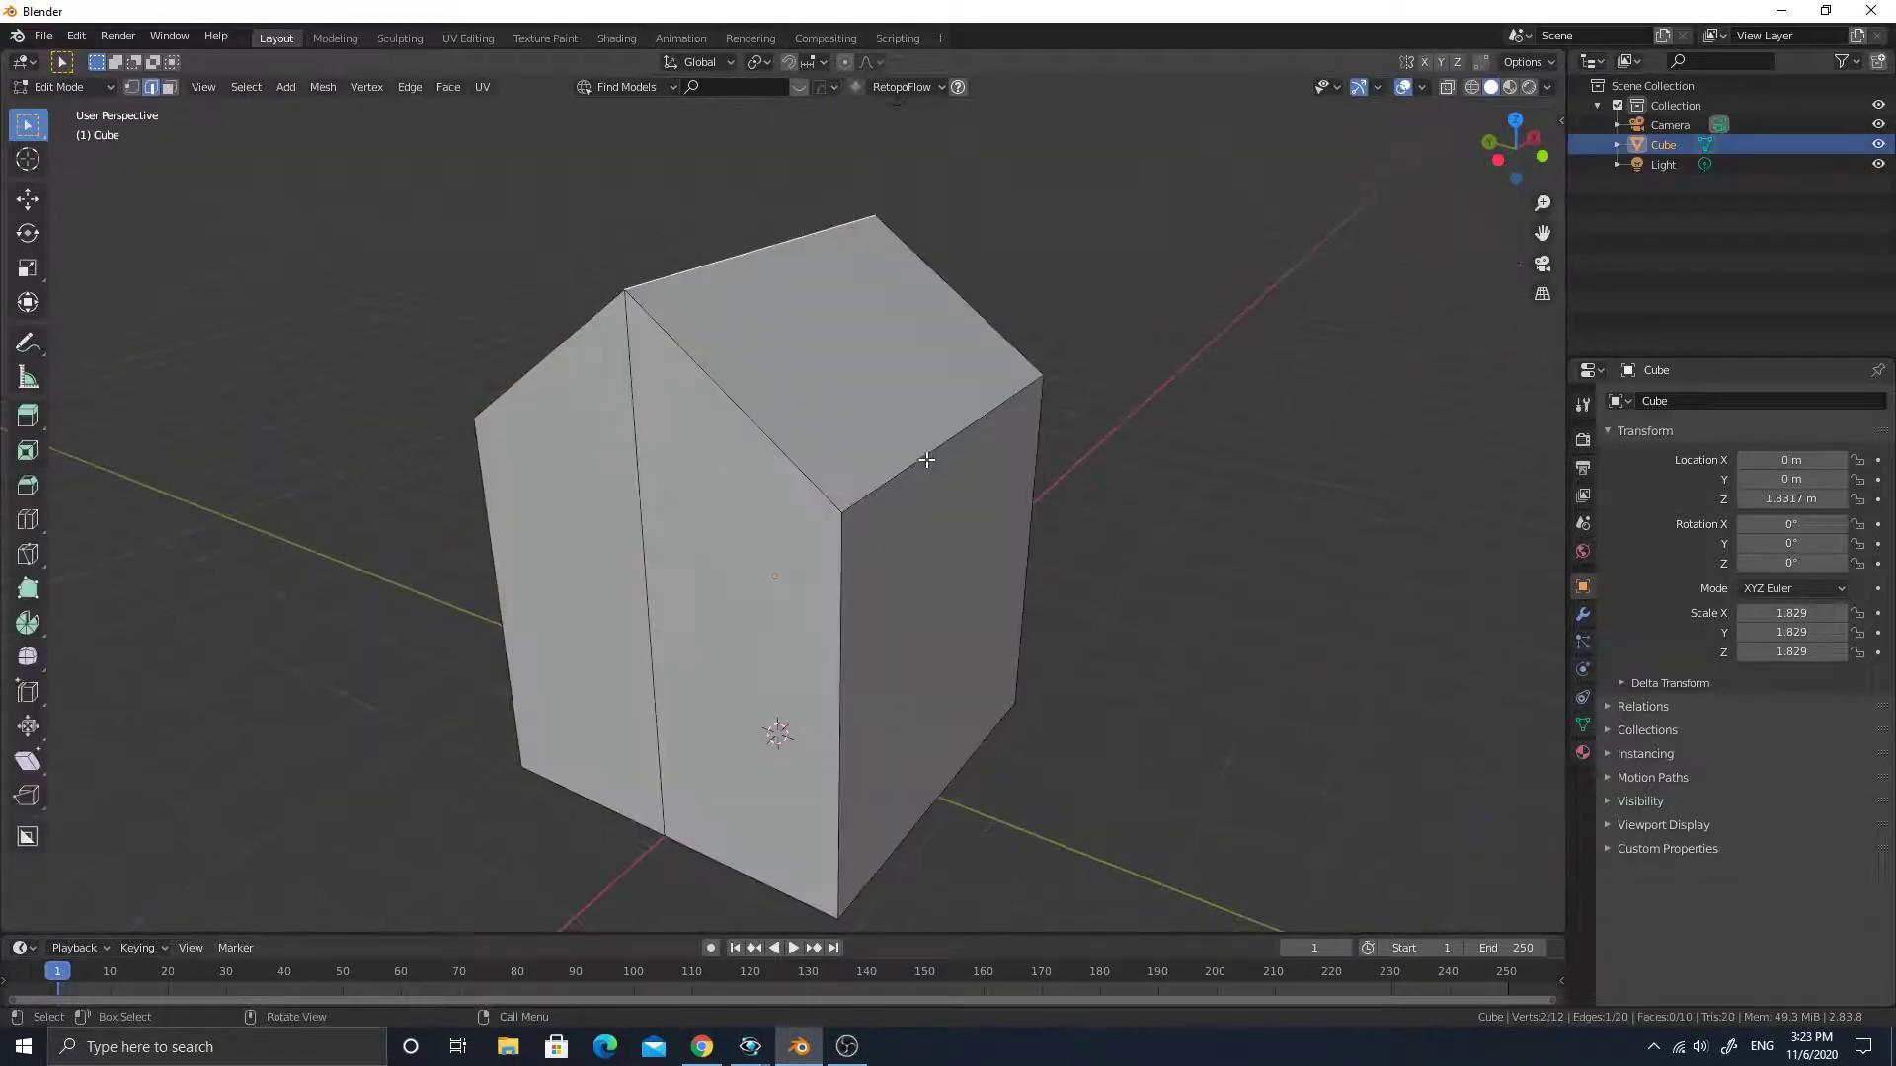
{"action": "key", "text": "3"}
{"action": "left_click", "coordinate": [922, 456]}
{"action": "middle_click_drag", "start_coordinate": [1024, 517], "coordinate": [984, 512]}
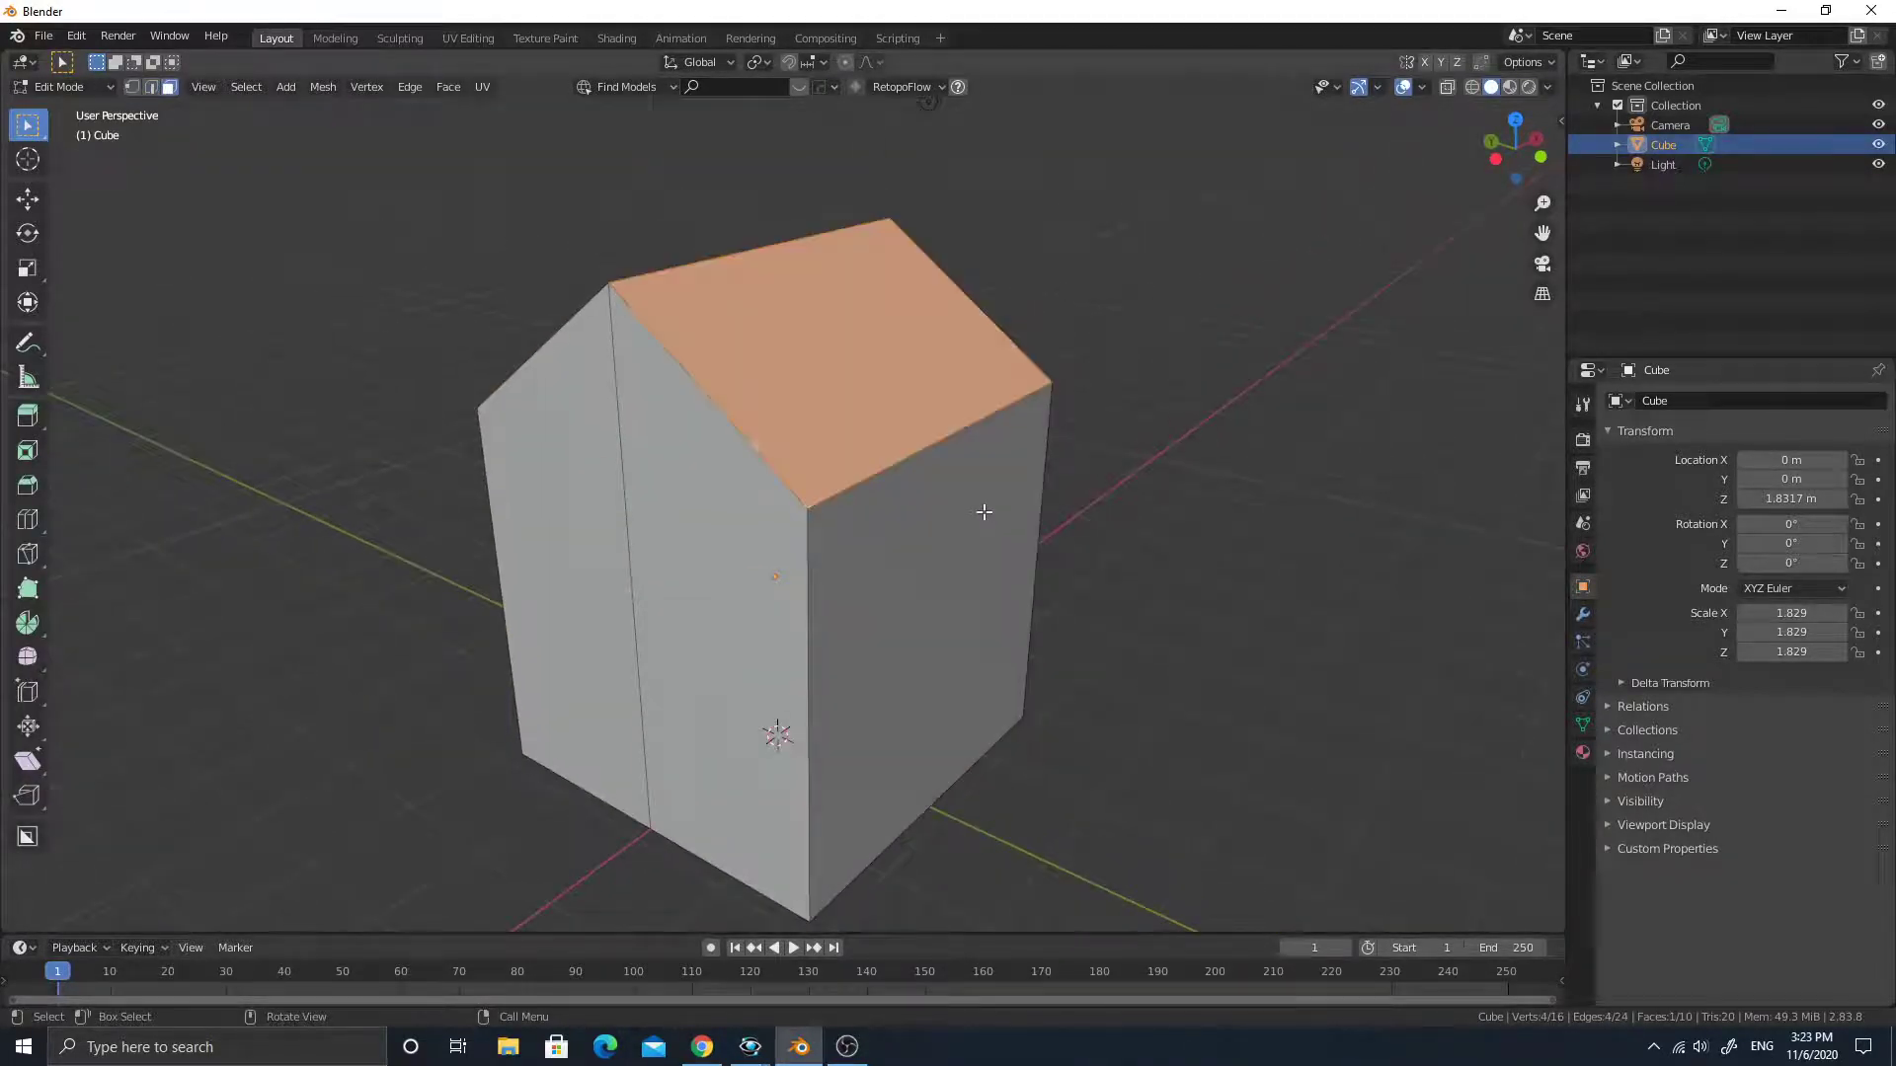
{"action": "key", "text": "a"}
{"action": "key", "text": "p"}
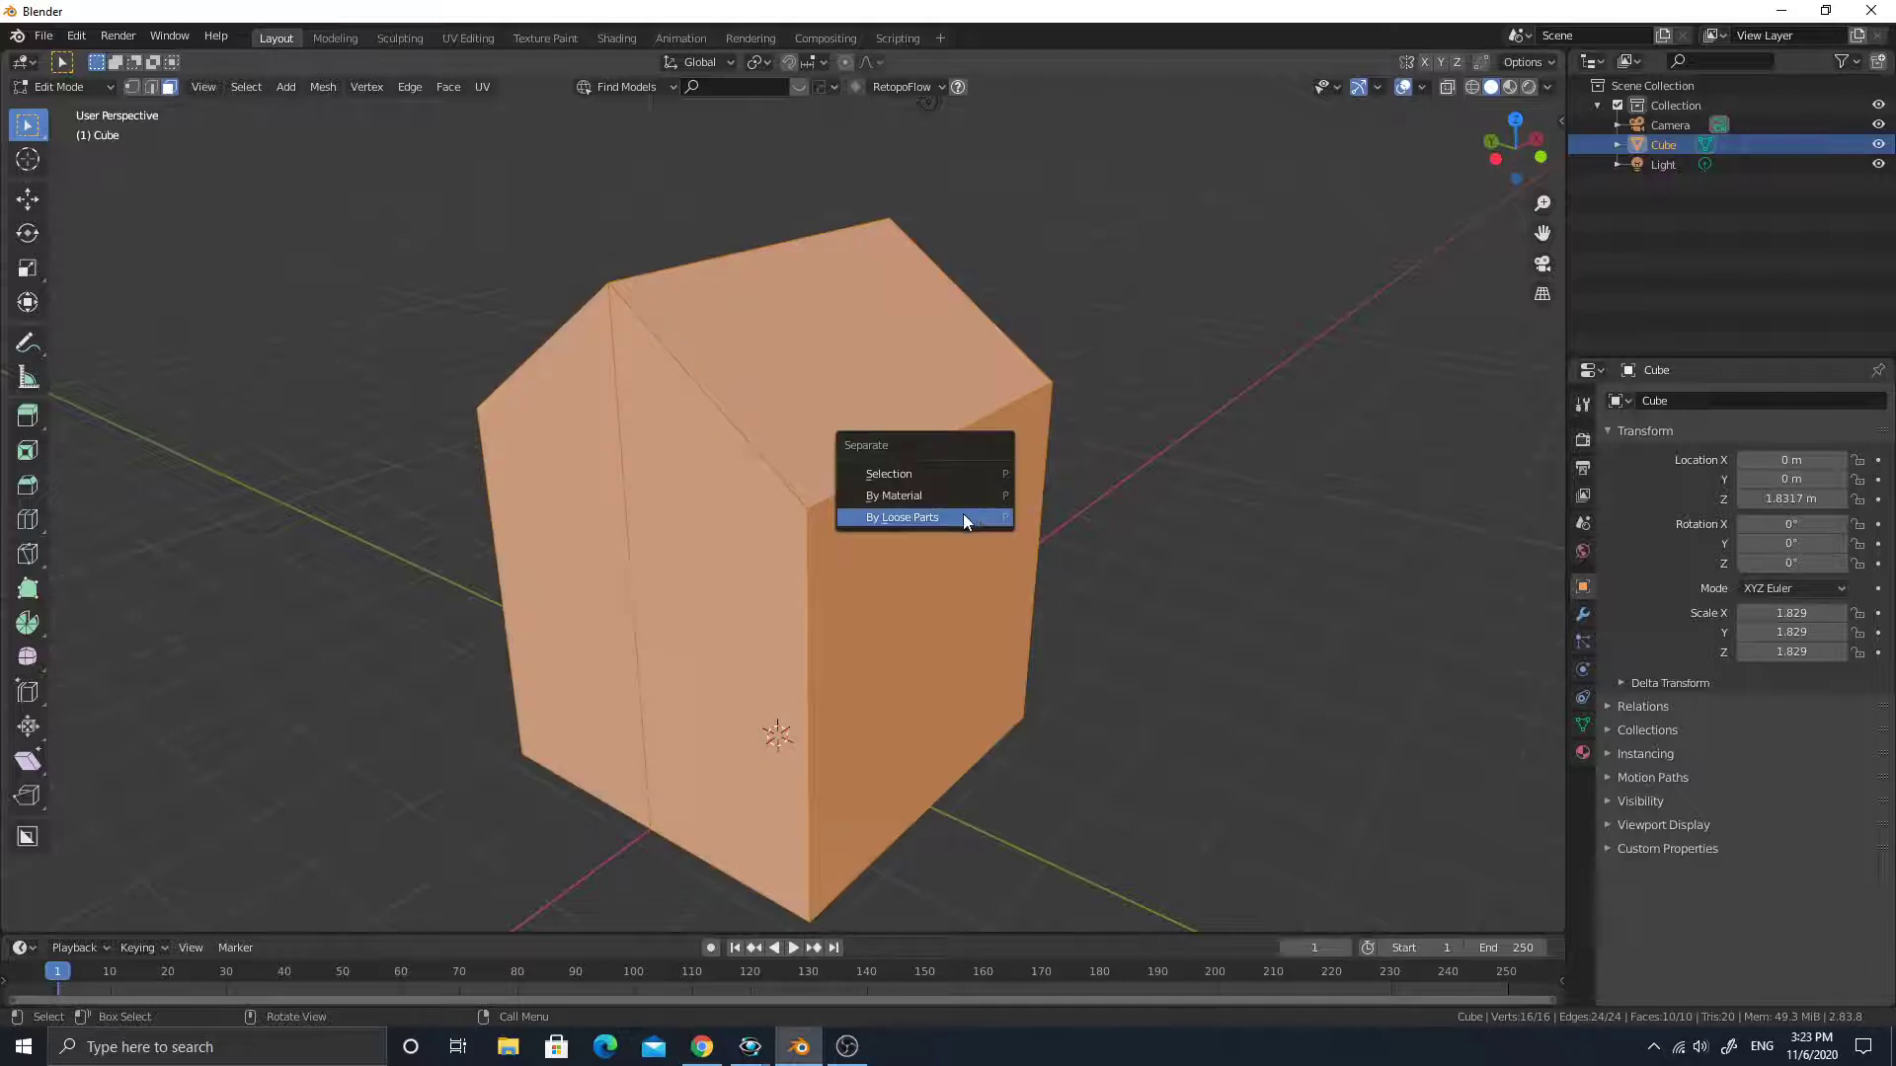
{"action": "left_click", "coordinate": [965, 515]}
{"action": "middle_click_drag", "start_coordinate": [966, 451], "coordinate": [886, 413]}
{"action": "key", "text": "Tab"}
{"action": "left_click", "coordinate": [922, 380]}
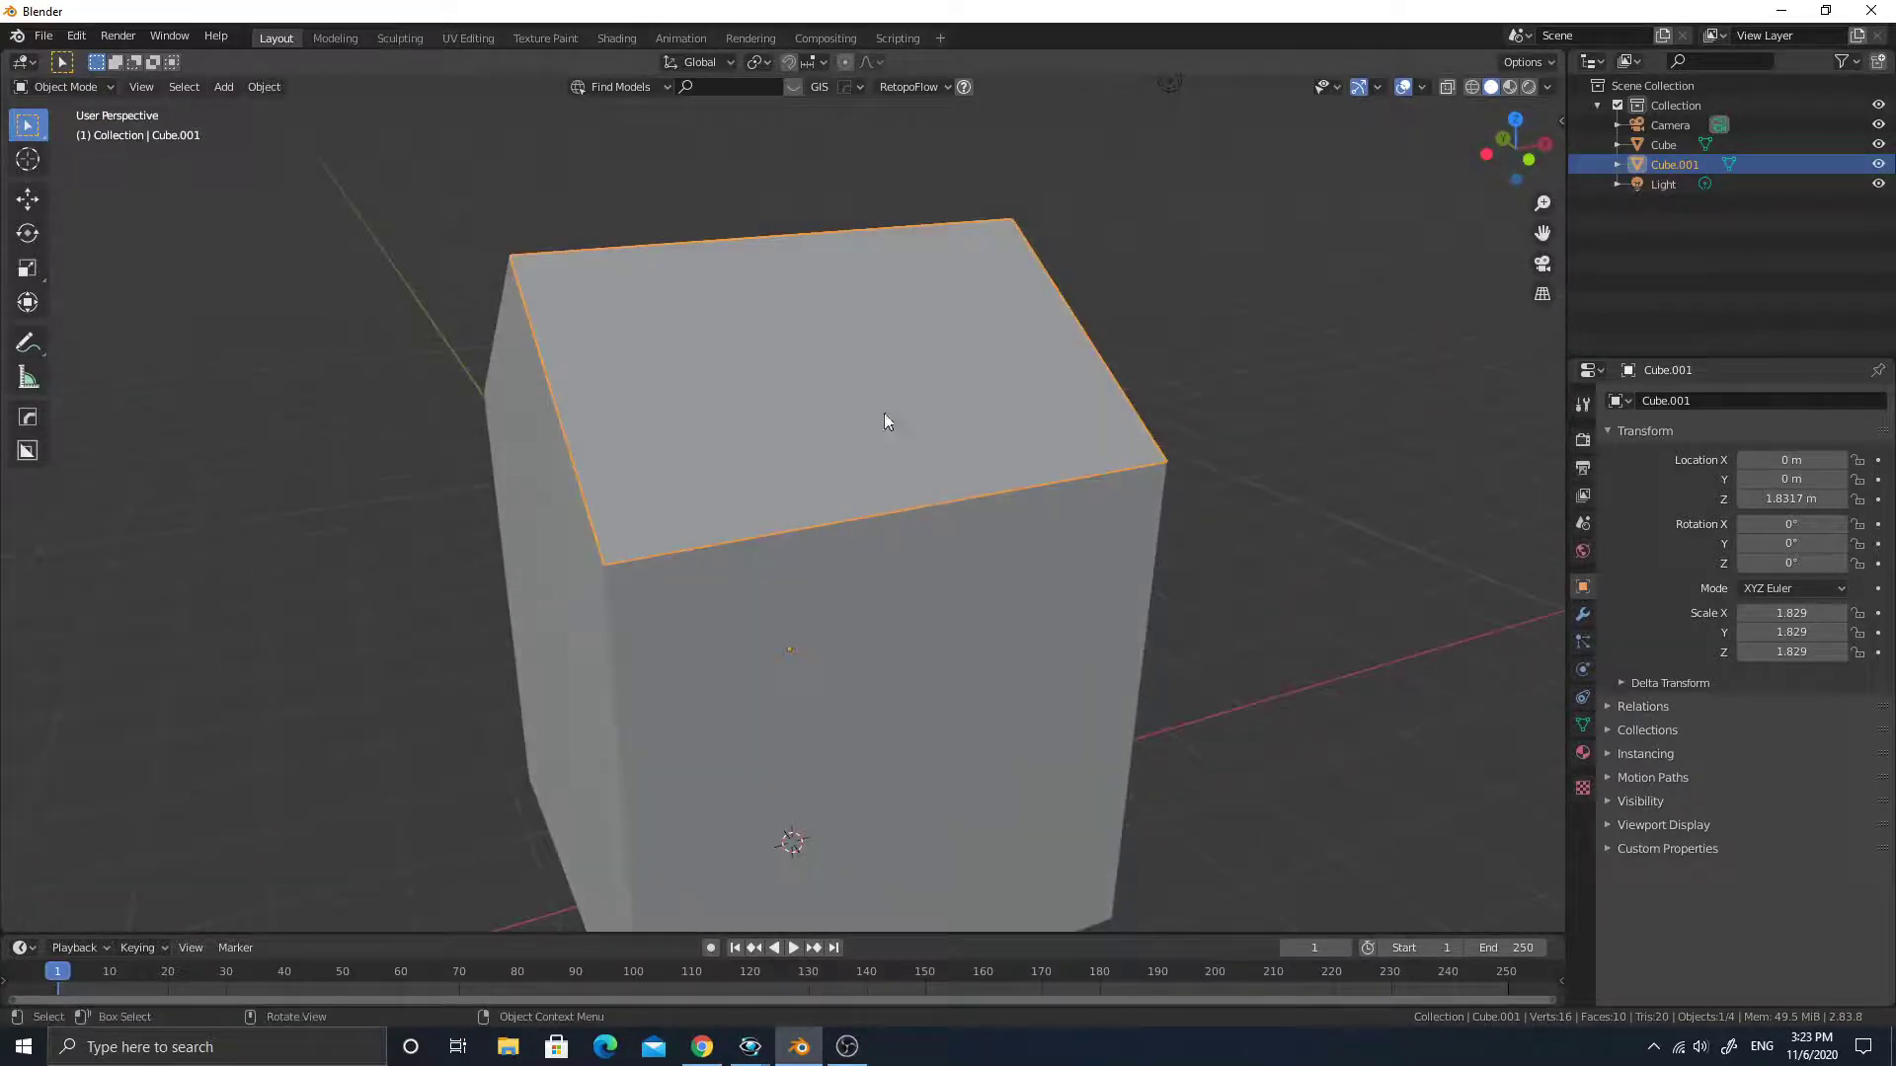
Subdivide Cube.001's face with 10 cuts.
{"action": "key", "text": "Tab"}
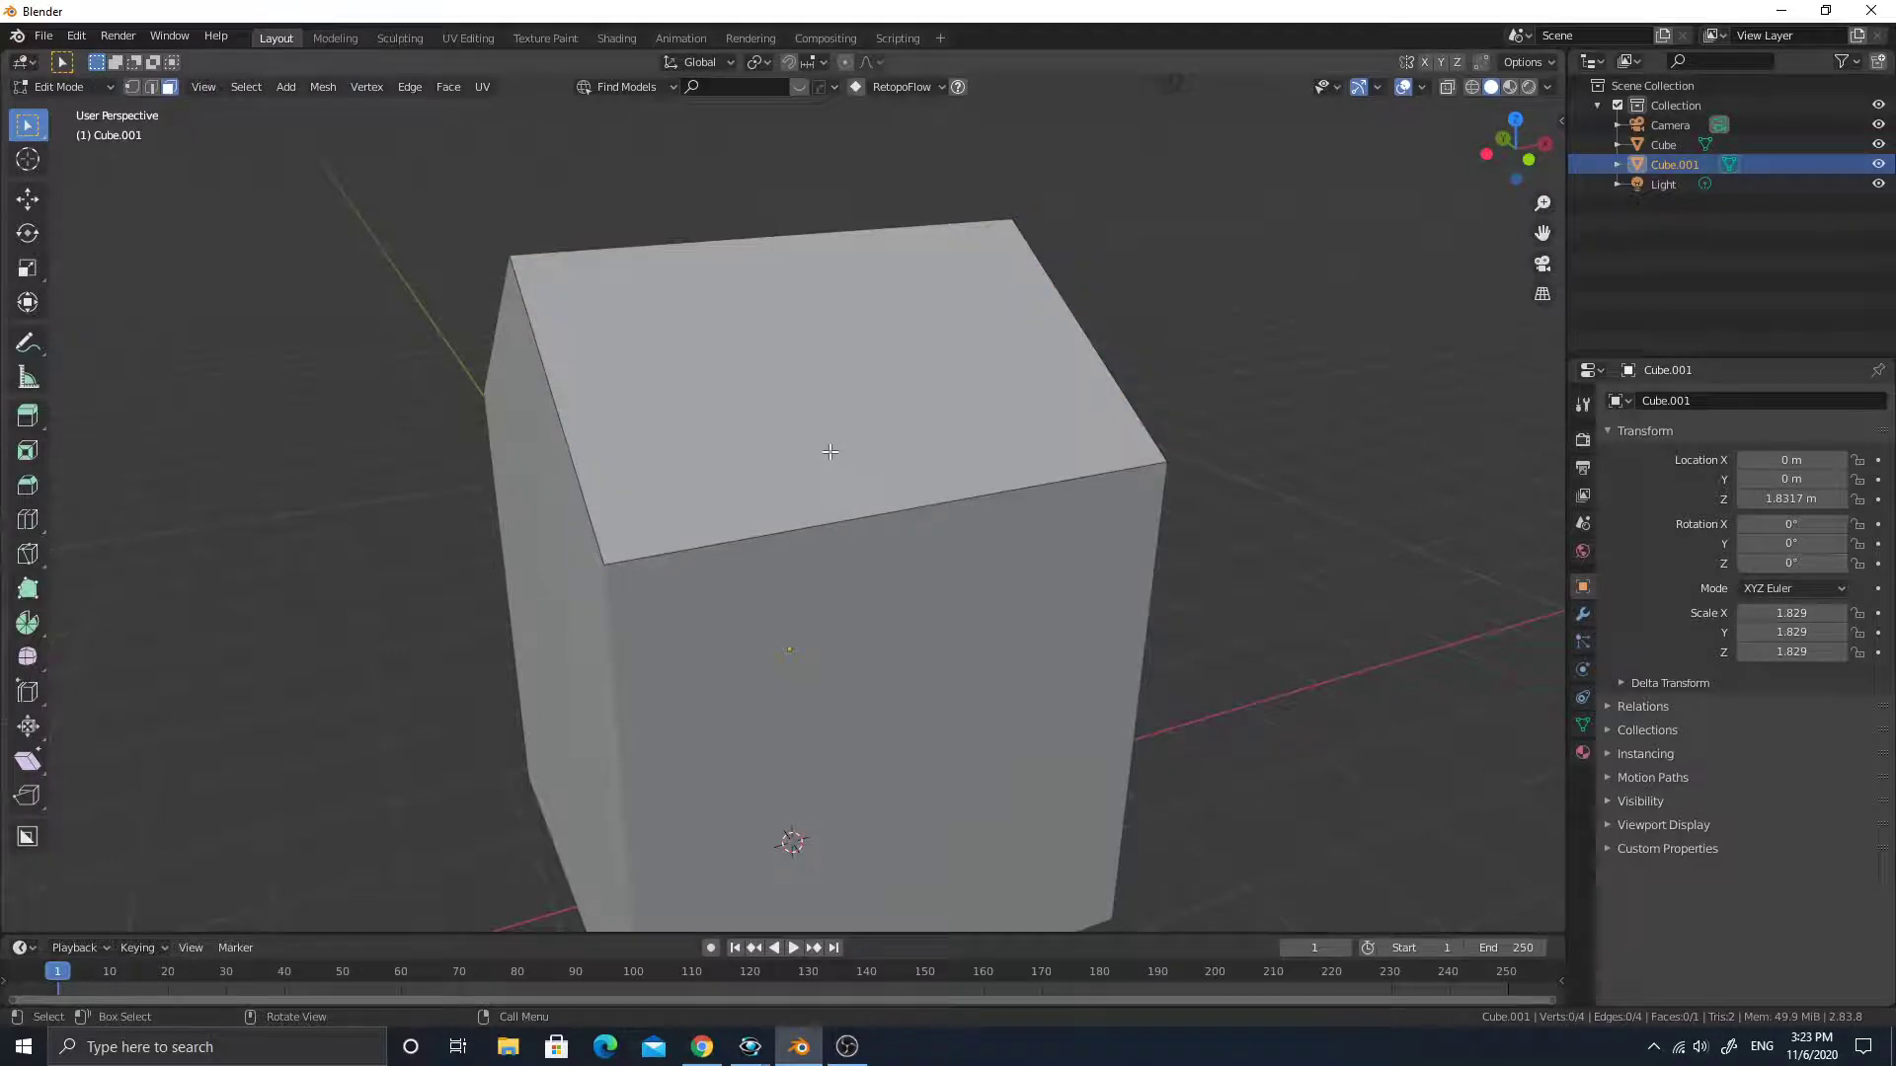
{"action": "left_click", "coordinate": [855, 479]}
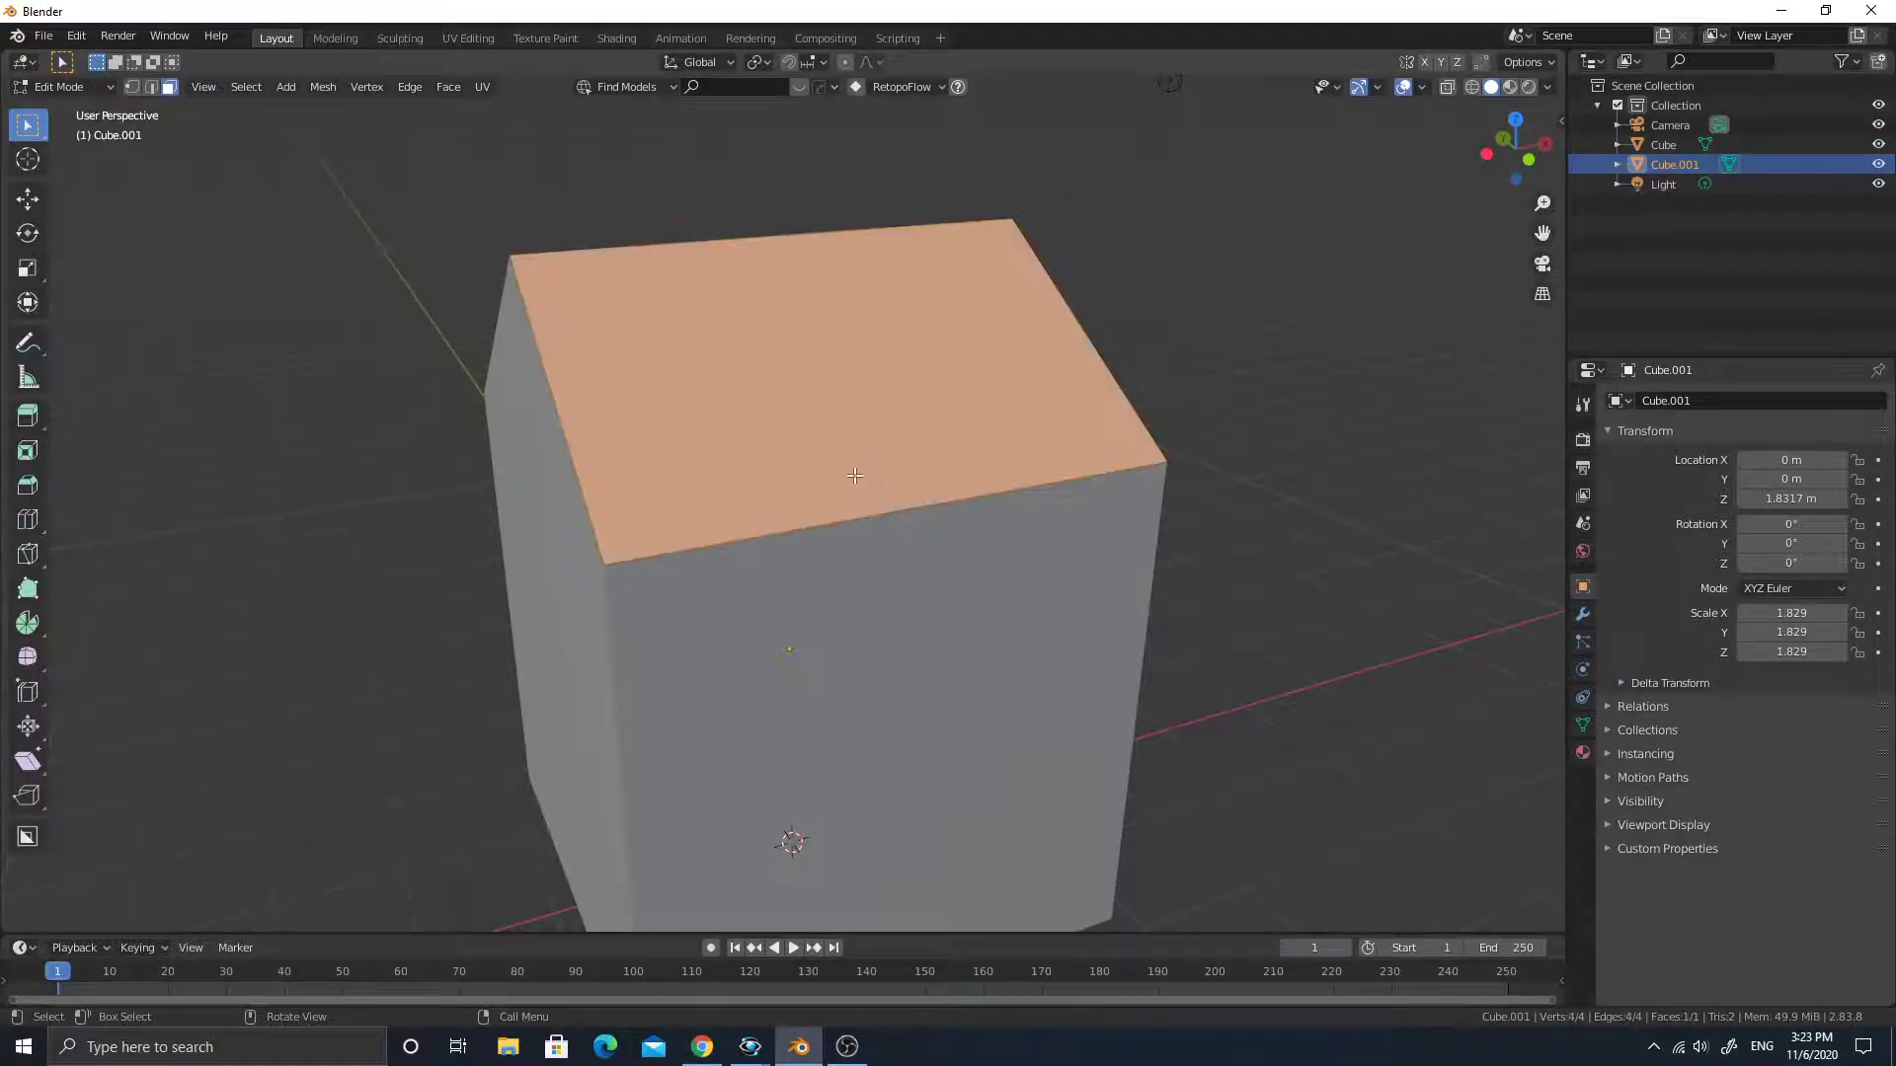
{"action": "right_click", "coordinate": [869, 426]}
{"action": "left_click", "coordinate": [859, 423]}
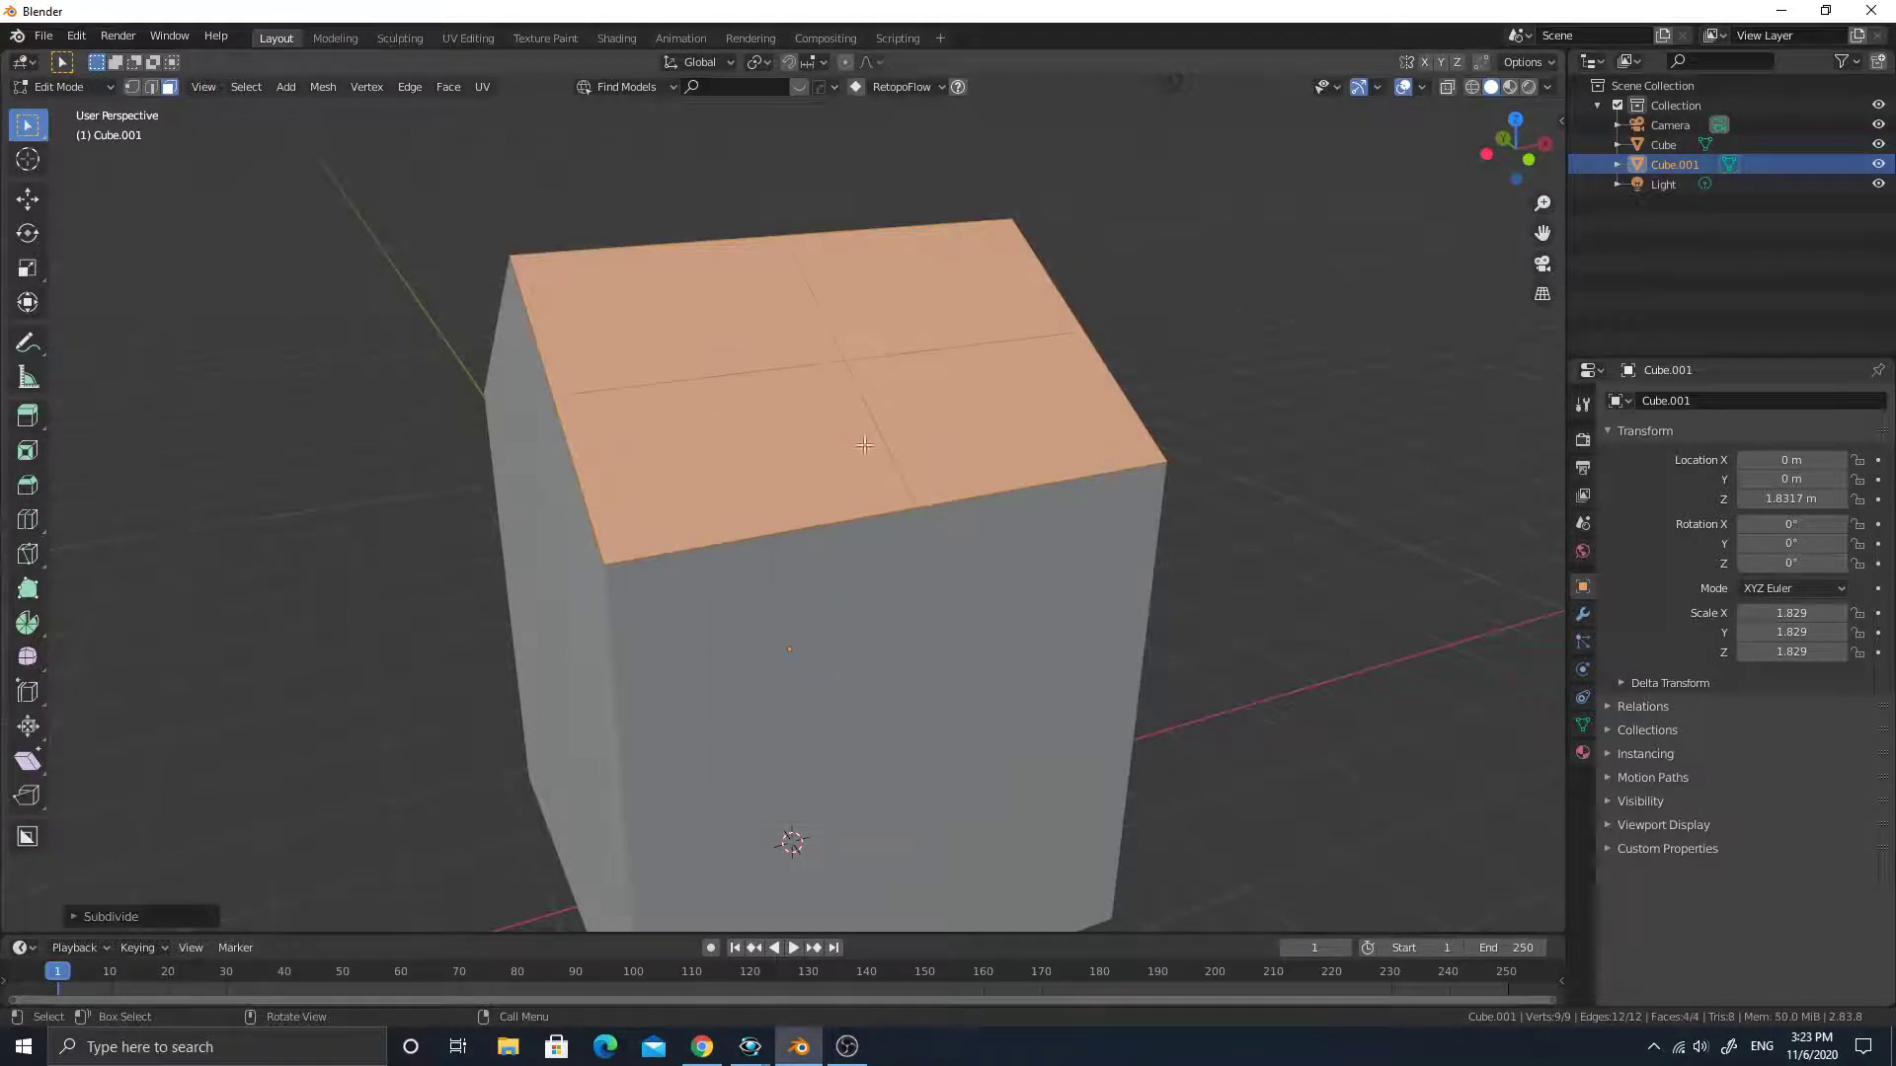
{"action": "left_click", "coordinate": [174, 917]}
{"action": "left_click_drag", "start_coordinate": [293, 790], "coordinate": [489, 787]}
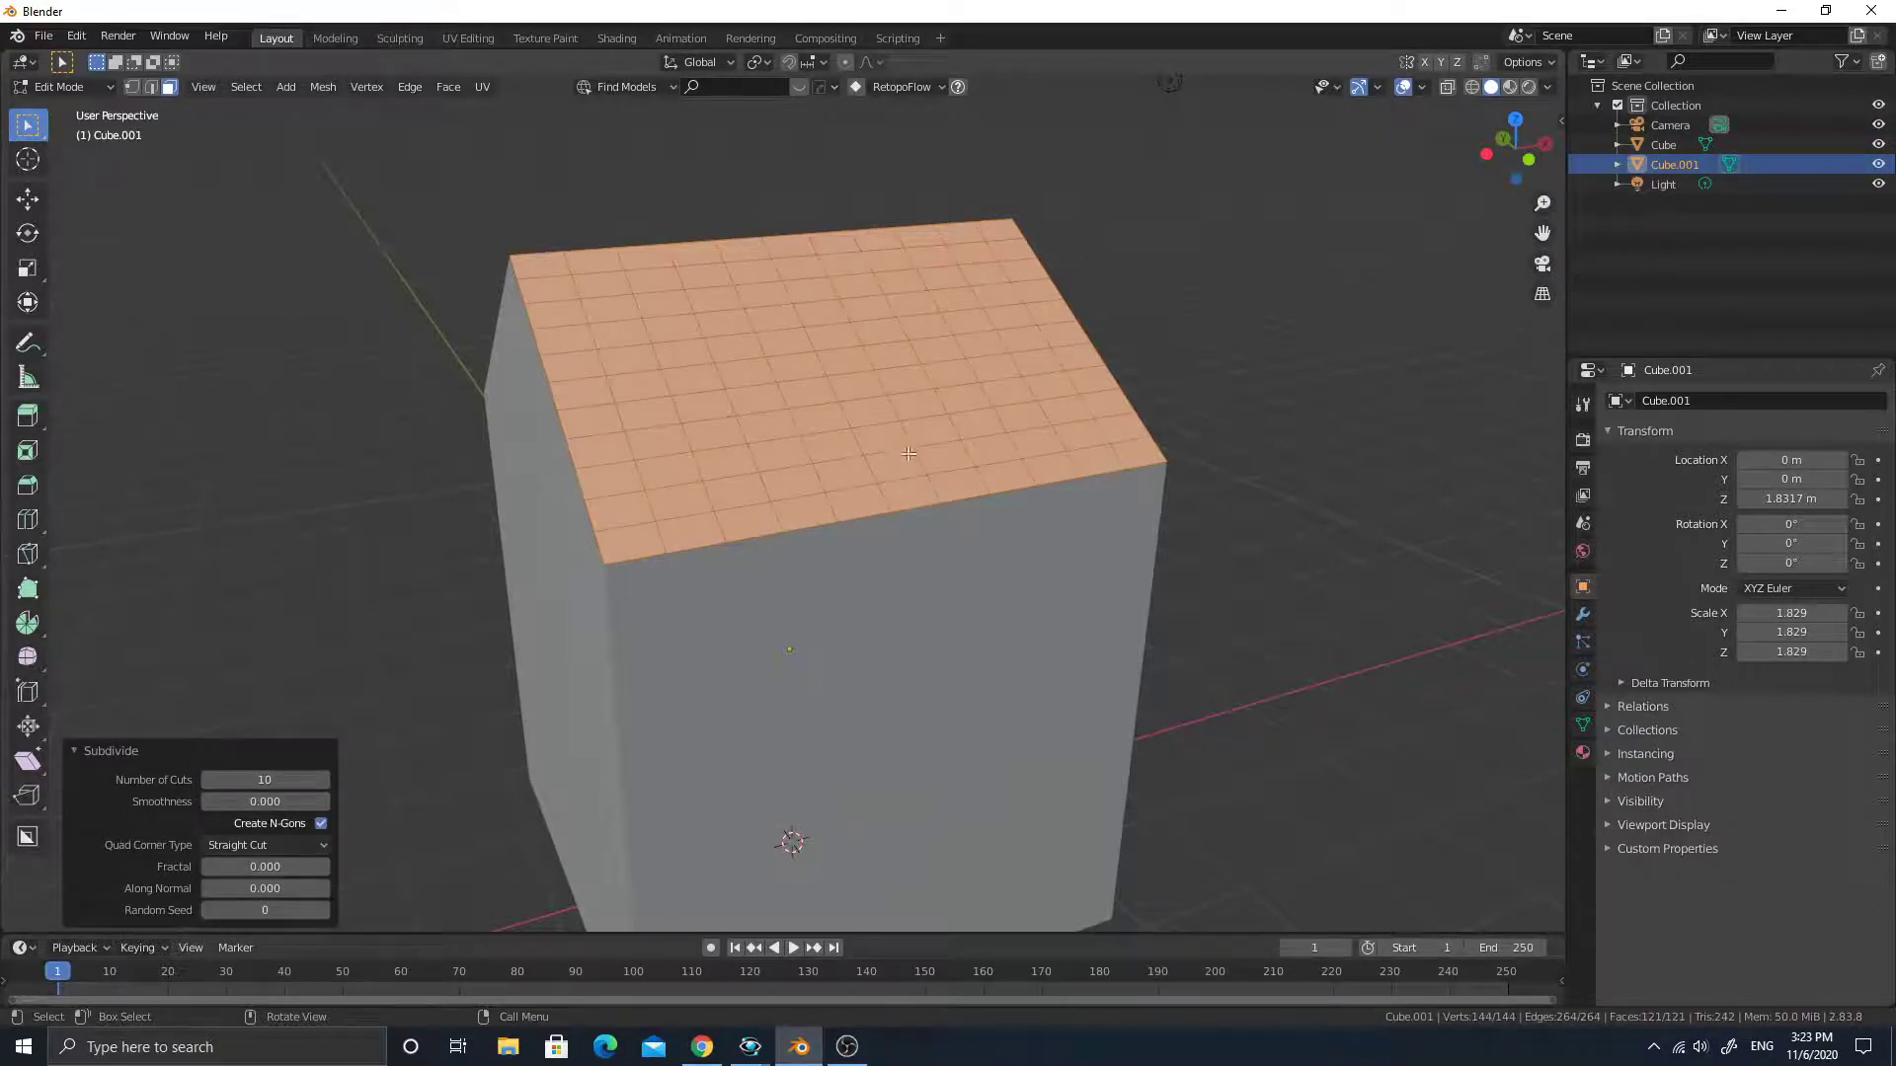
{"action": "key", "text": "Tab"}
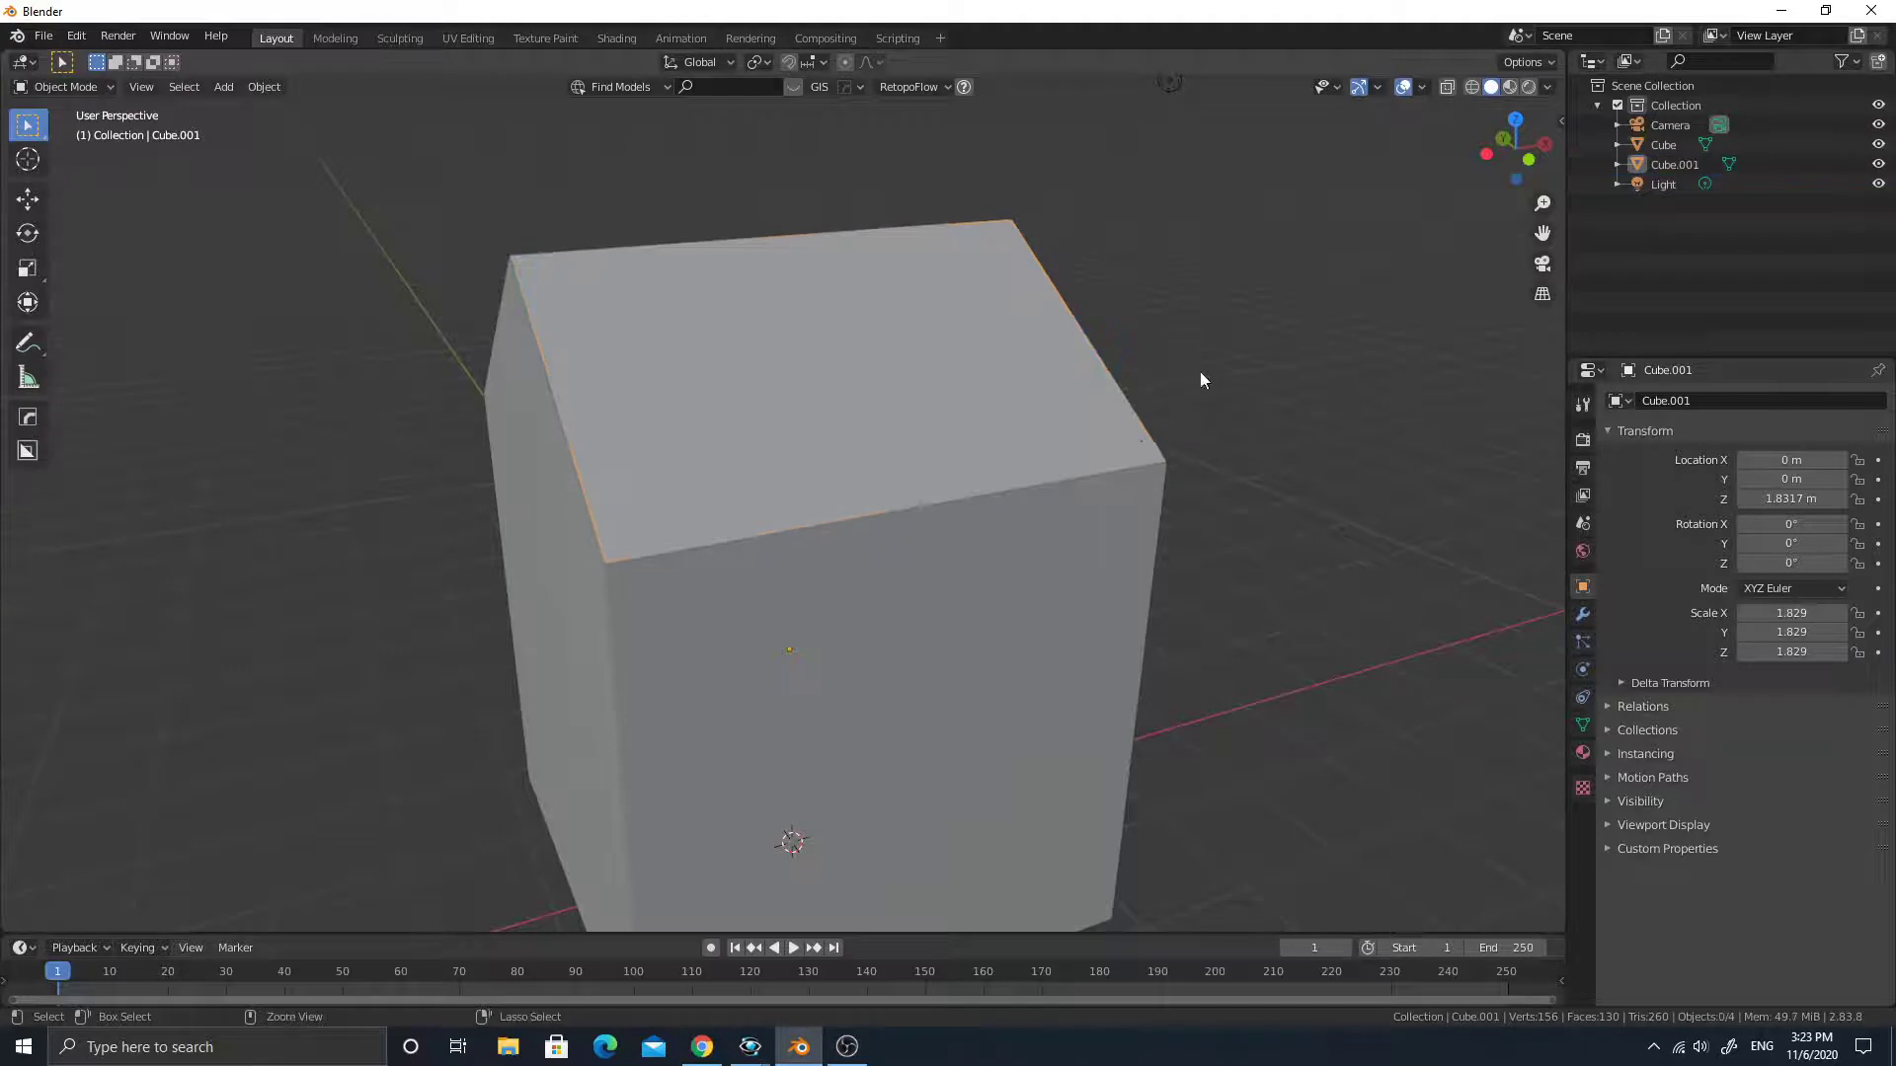
Look at the subdivided roof grid from above, briefly re-entering its Edit Mode.
{"action": "scroll", "coordinate": [1200, 371], "scroll_direction": "down", "scroll_amount": 3}
{"action": "middle_click_drag", "start_coordinate": [1199, 372], "coordinate": [980, 436]}
{"action": "middle_click_drag", "start_coordinate": [916, 373], "coordinate": [940, 461]}
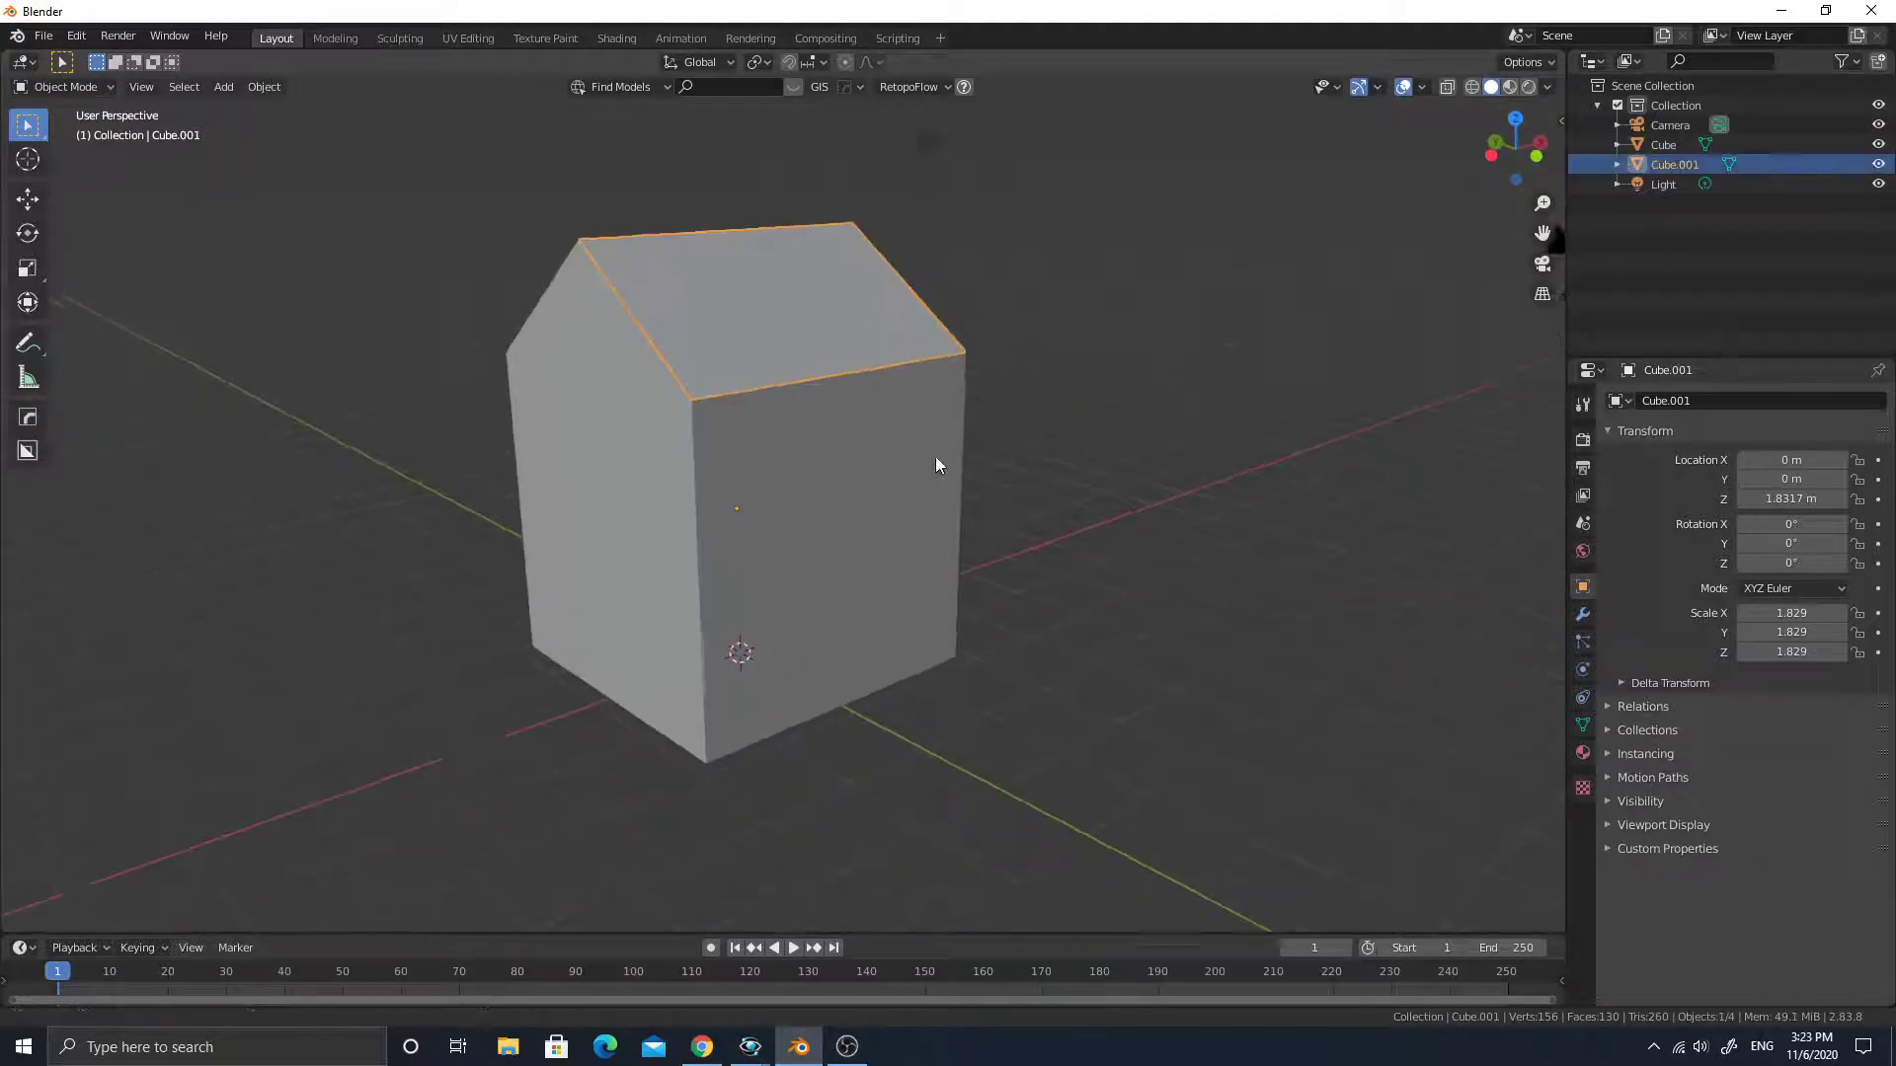
{"action": "middle_click_drag", "start_coordinate": [842, 317], "coordinate": [833, 389]}
{"action": "key", "text": "Tab"}
{"action": "key", "text": "Tab"}
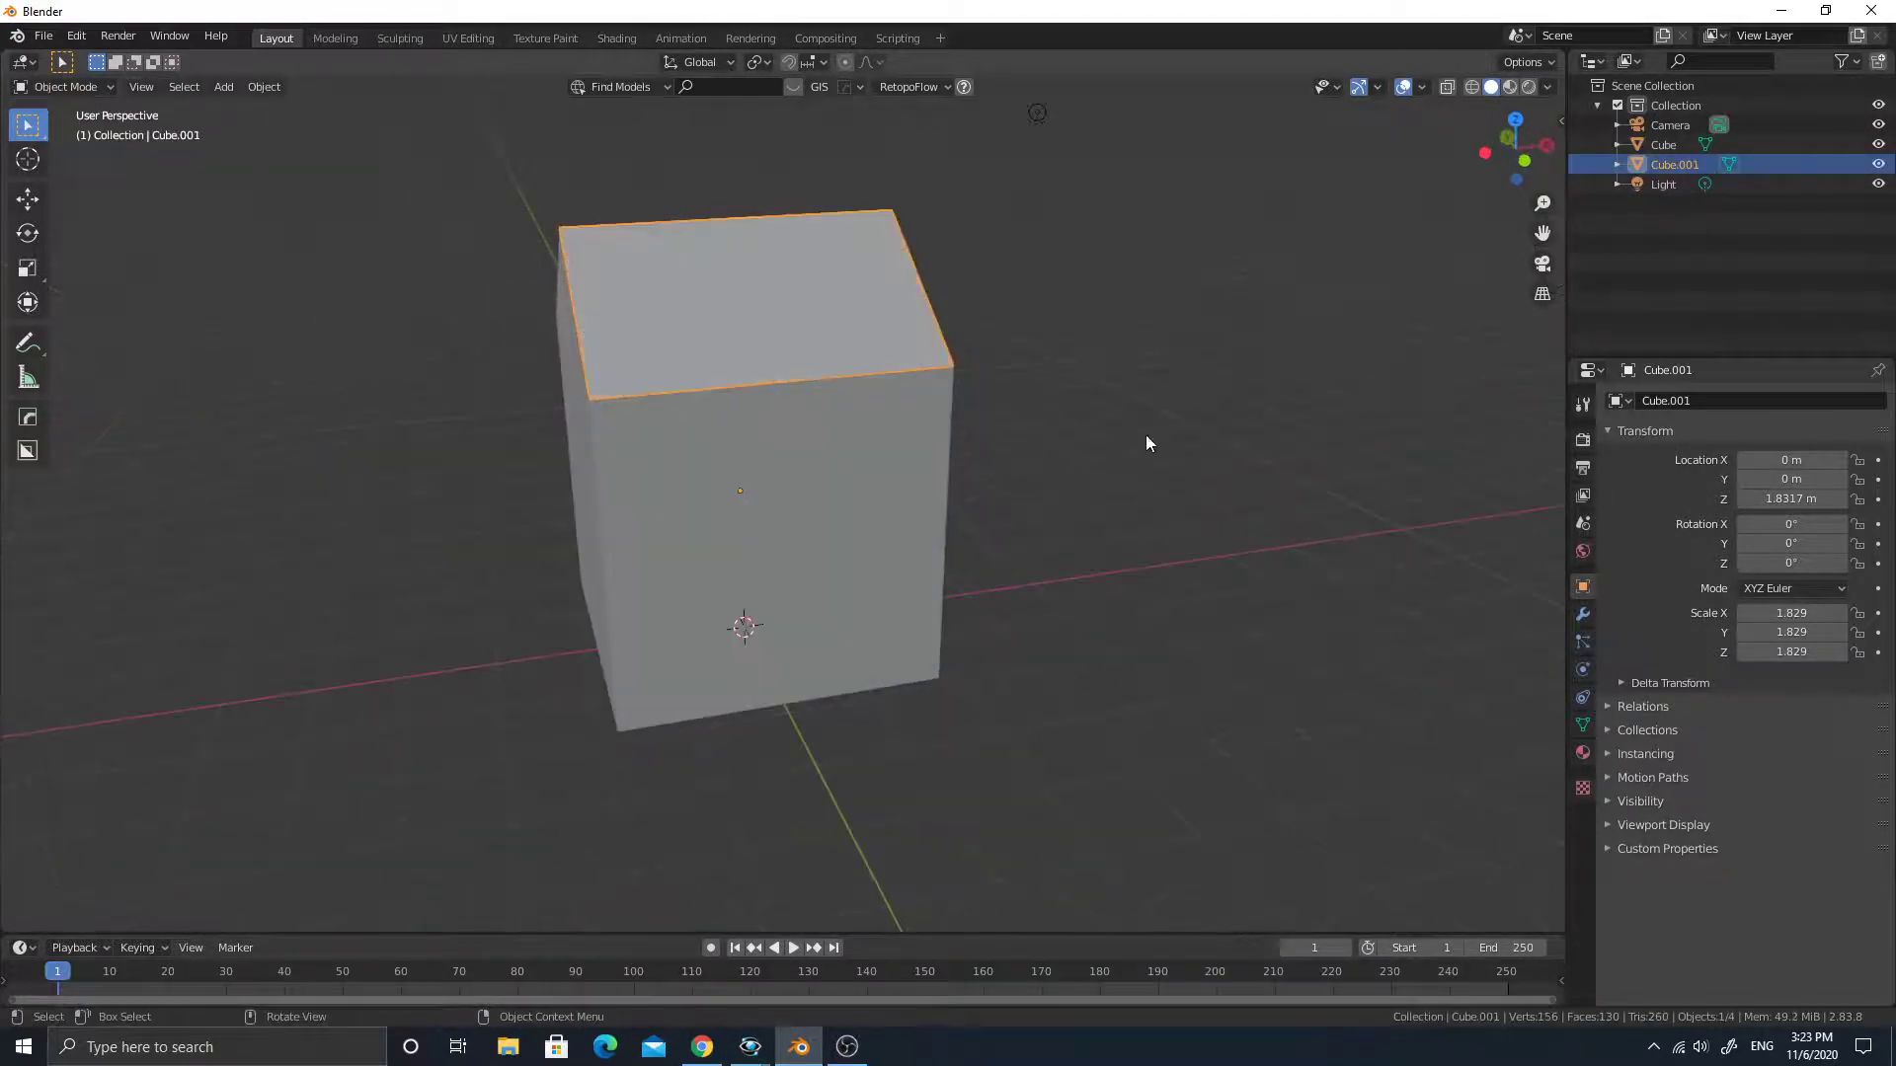
{"action": "left_click", "coordinate": [1145, 435]}
{"action": "middle_click_drag", "start_coordinate": [1145, 434], "coordinate": [872, 639]}
Add a plane and move it along Y to -4.7486 m.
{"action": "key", "text": "shift+a"}
{"action": "mouse_move", "coordinate": [869, 627]}
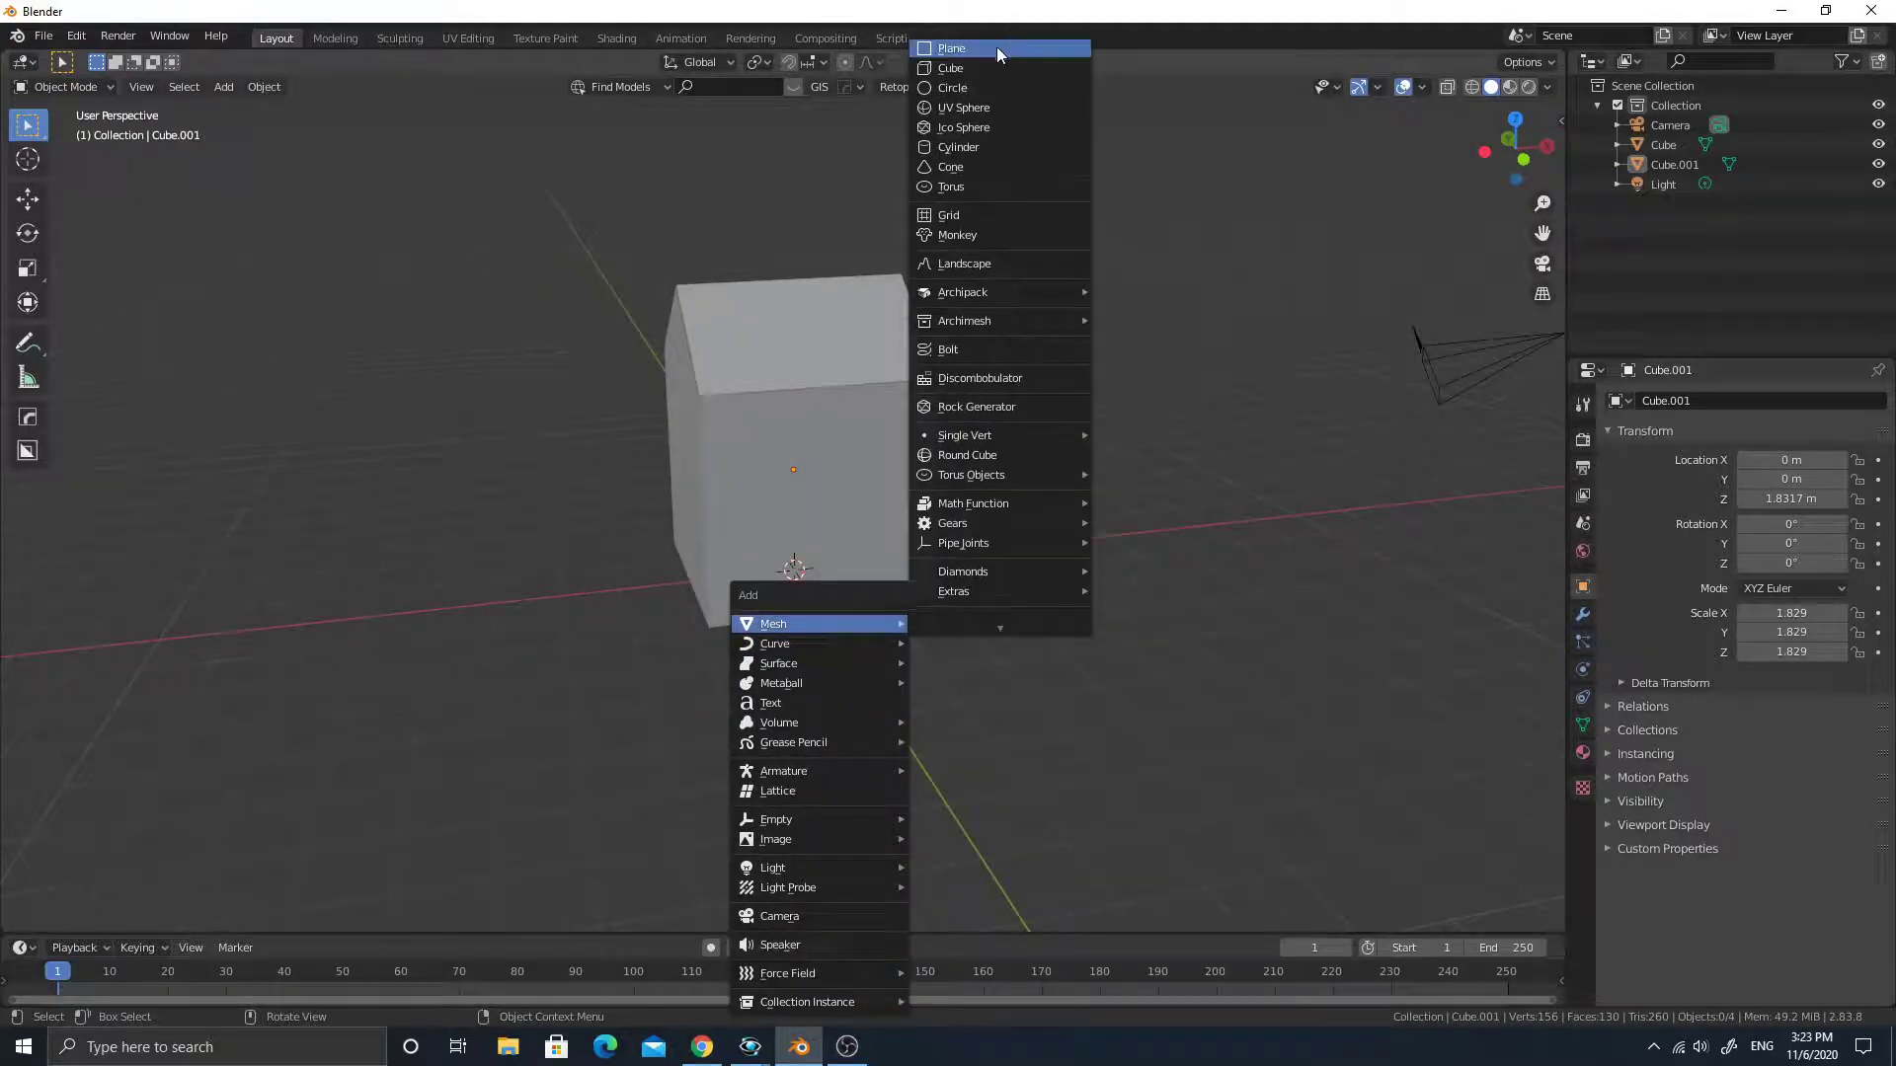
{"action": "left_click", "coordinate": [997, 45]}
{"action": "key", "text": "g"}
{"action": "key", "text": "y"}
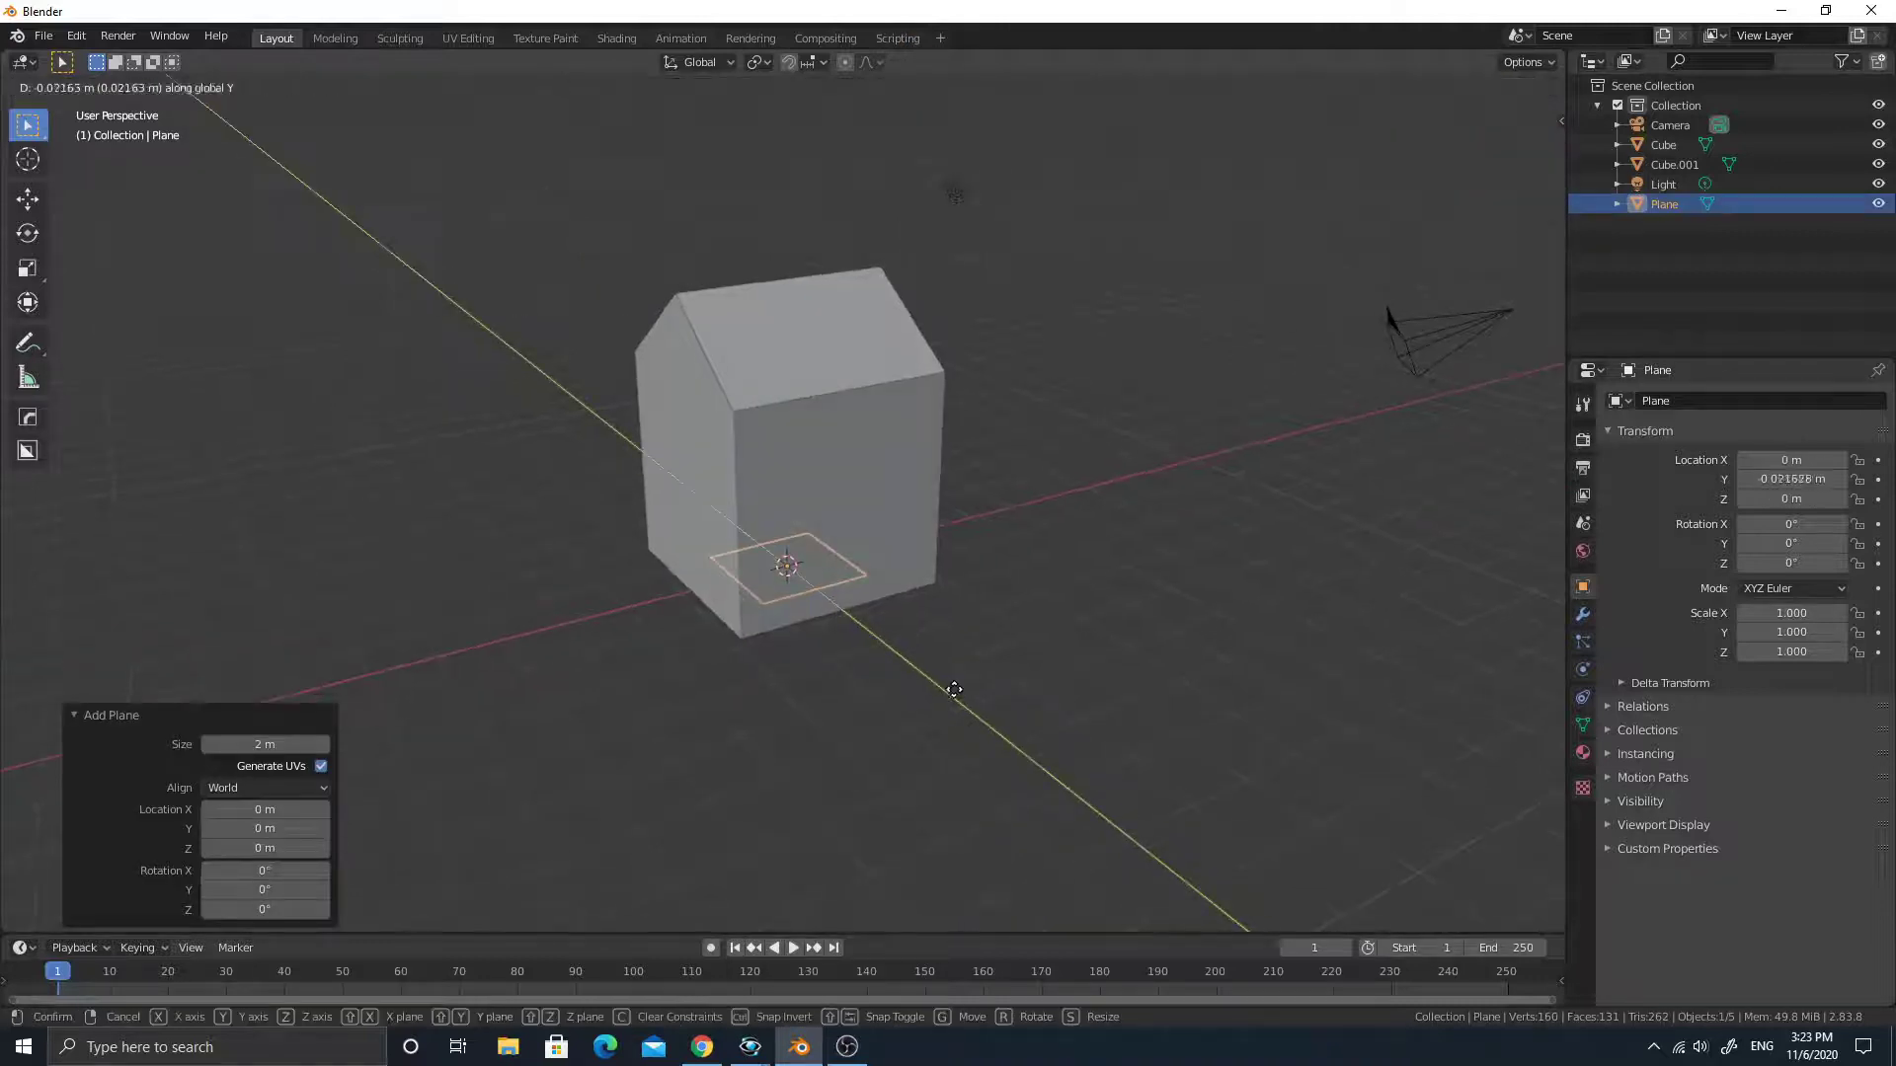
{"action": "left_click", "coordinate": [1045, 796]}
{"action": "middle_click_drag", "start_coordinate": [1013, 736], "coordinate": [977, 719]}
Scale the plane to 0.654, then stretch it along Y to 1.248.
{"action": "key", "text": "s"}
{"action": "left_click", "coordinate": [1000, 639]}
{"action": "key", "text": "s"}
{"action": "key", "text": "y"}
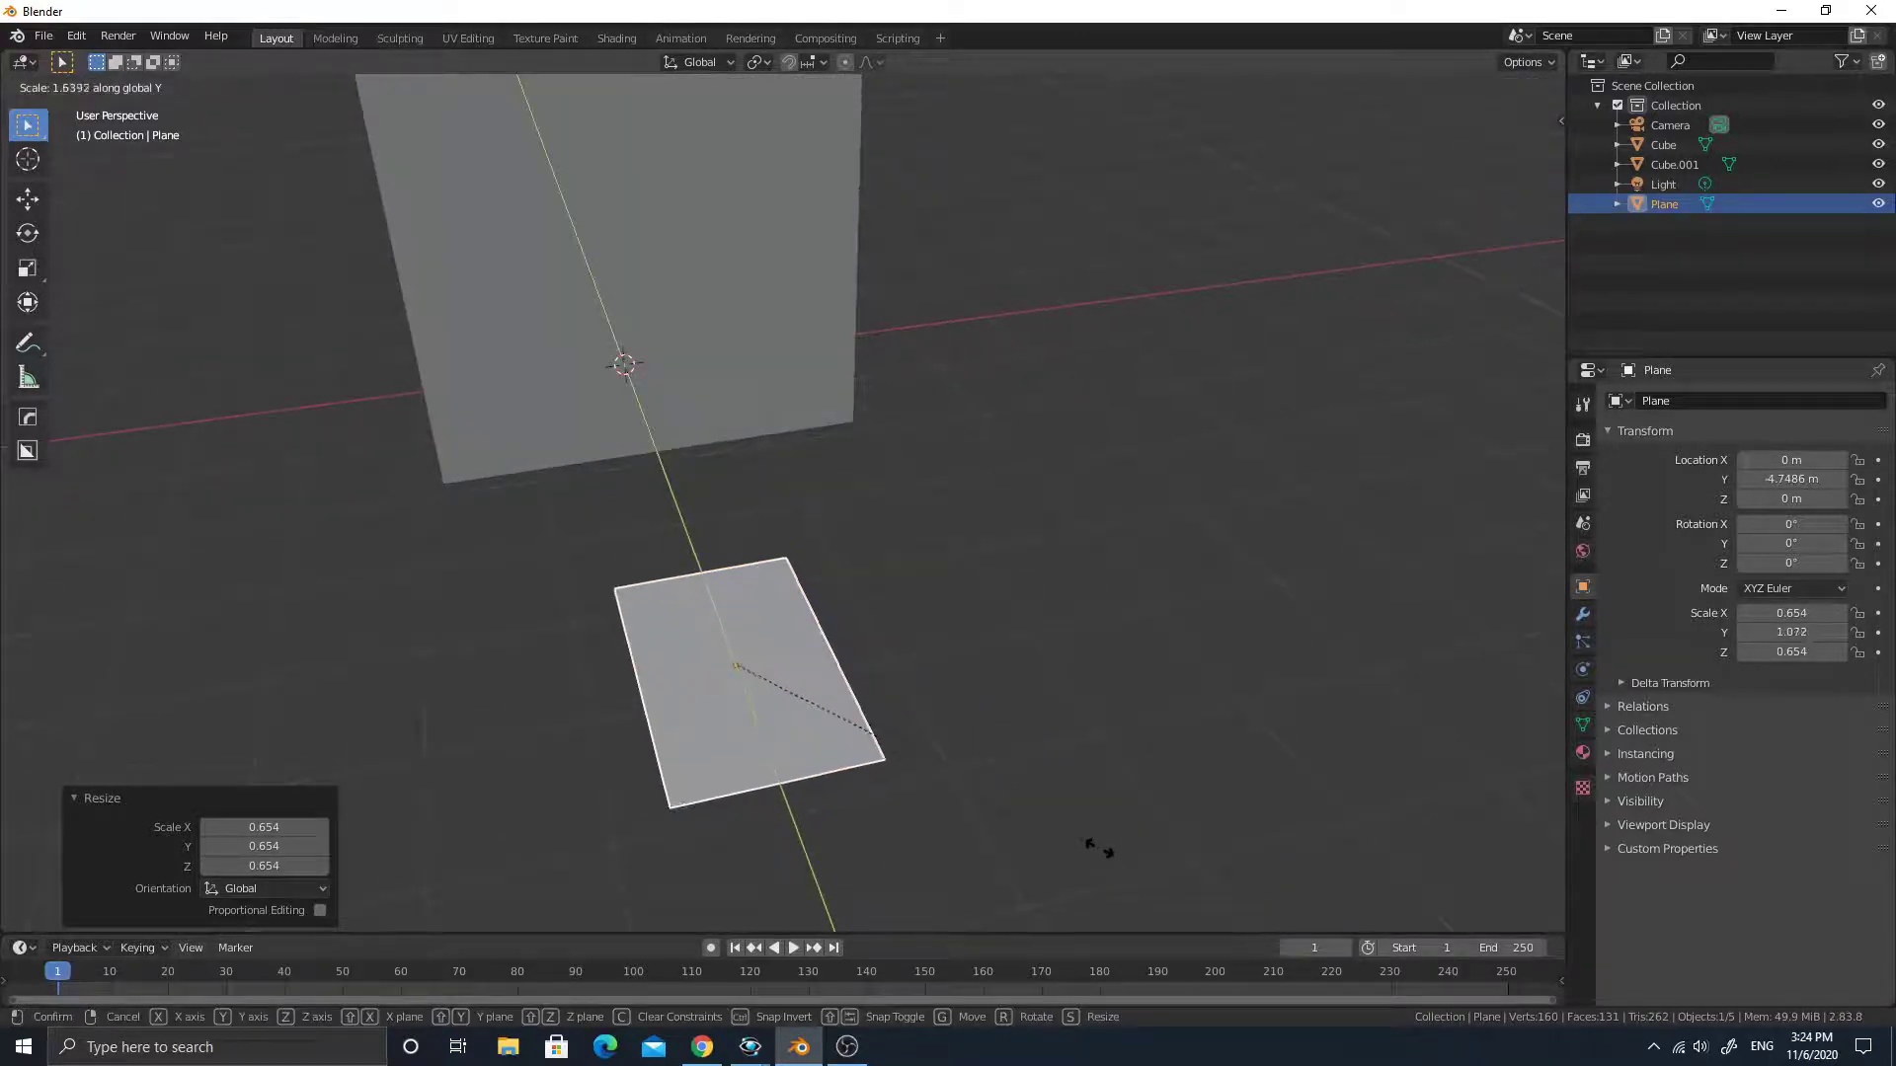
{"action": "left_click", "coordinate": [1135, 920]}
{"action": "middle_click_drag", "start_coordinate": [1137, 924], "coordinate": [946, 561]}
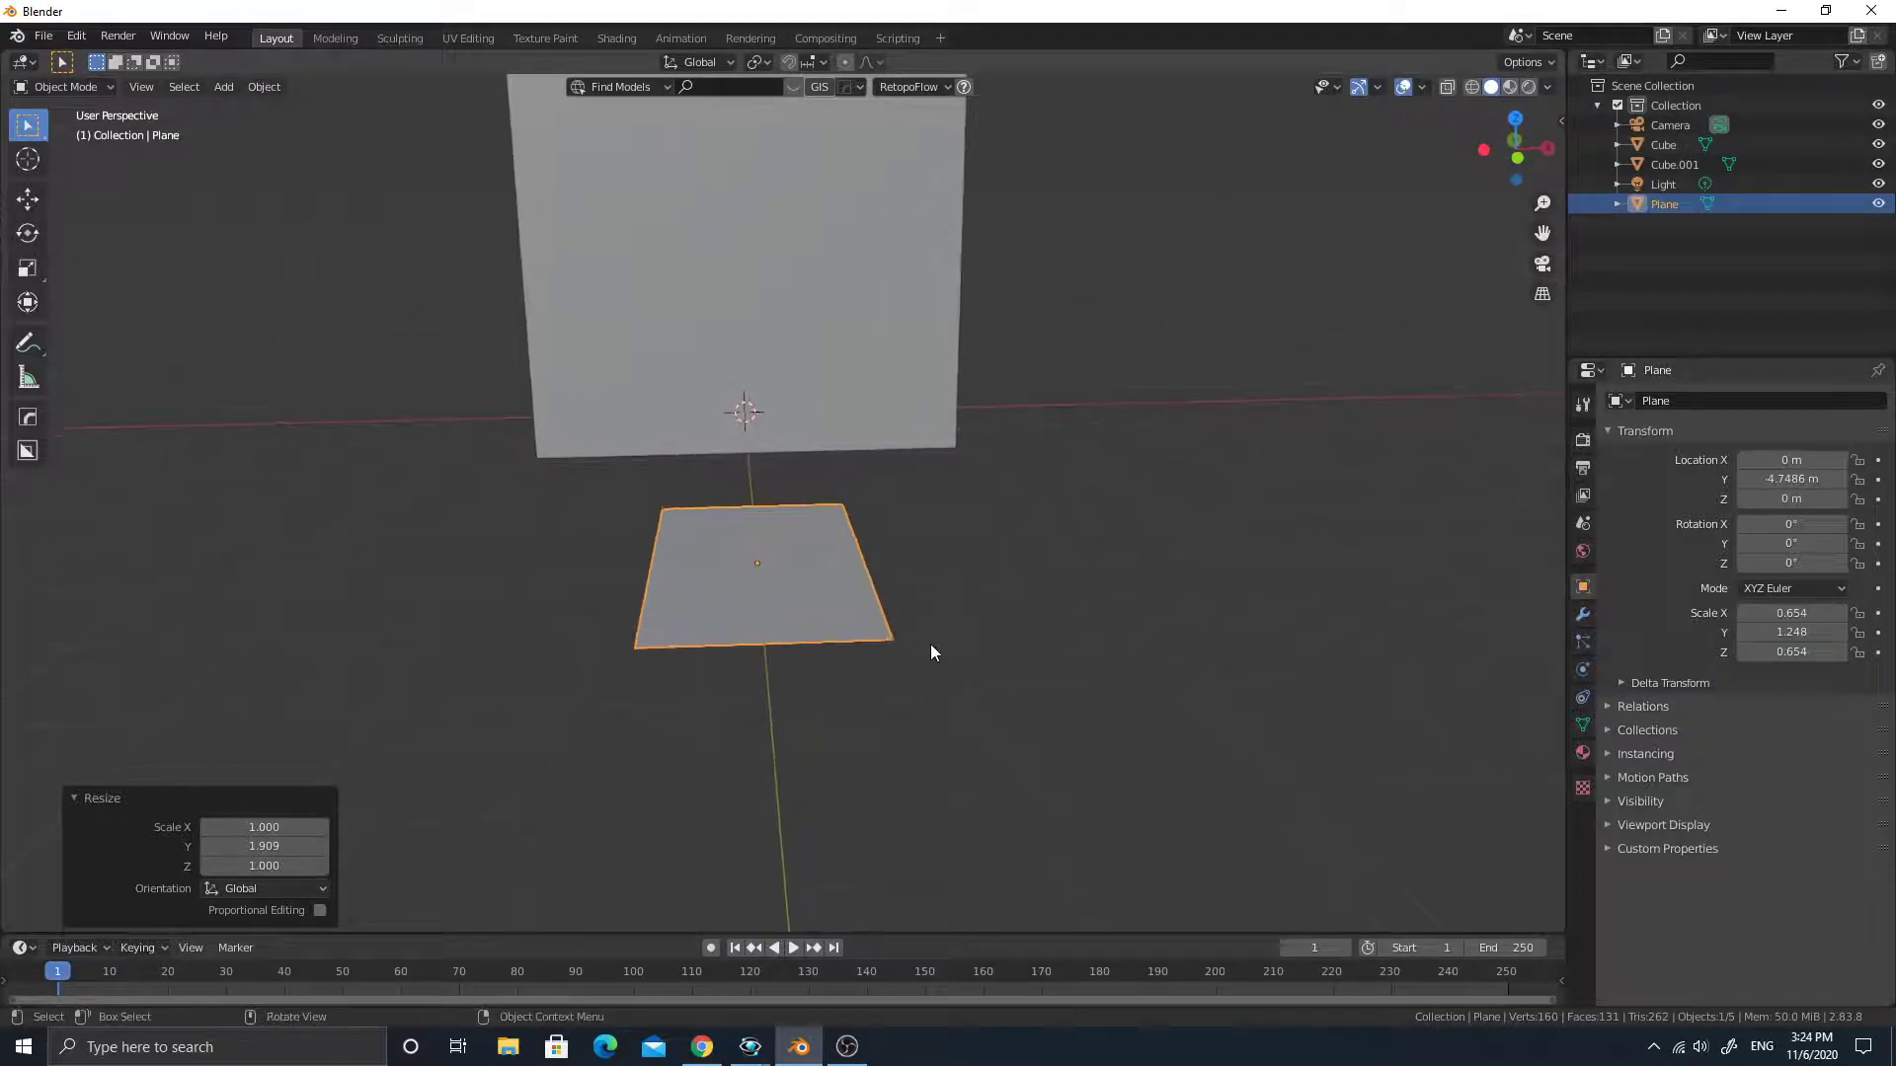
{"action": "key", "text": "Tab"}
Add a centred loop cut down the middle of the plane.
{"action": "key", "text": "alt+a"}
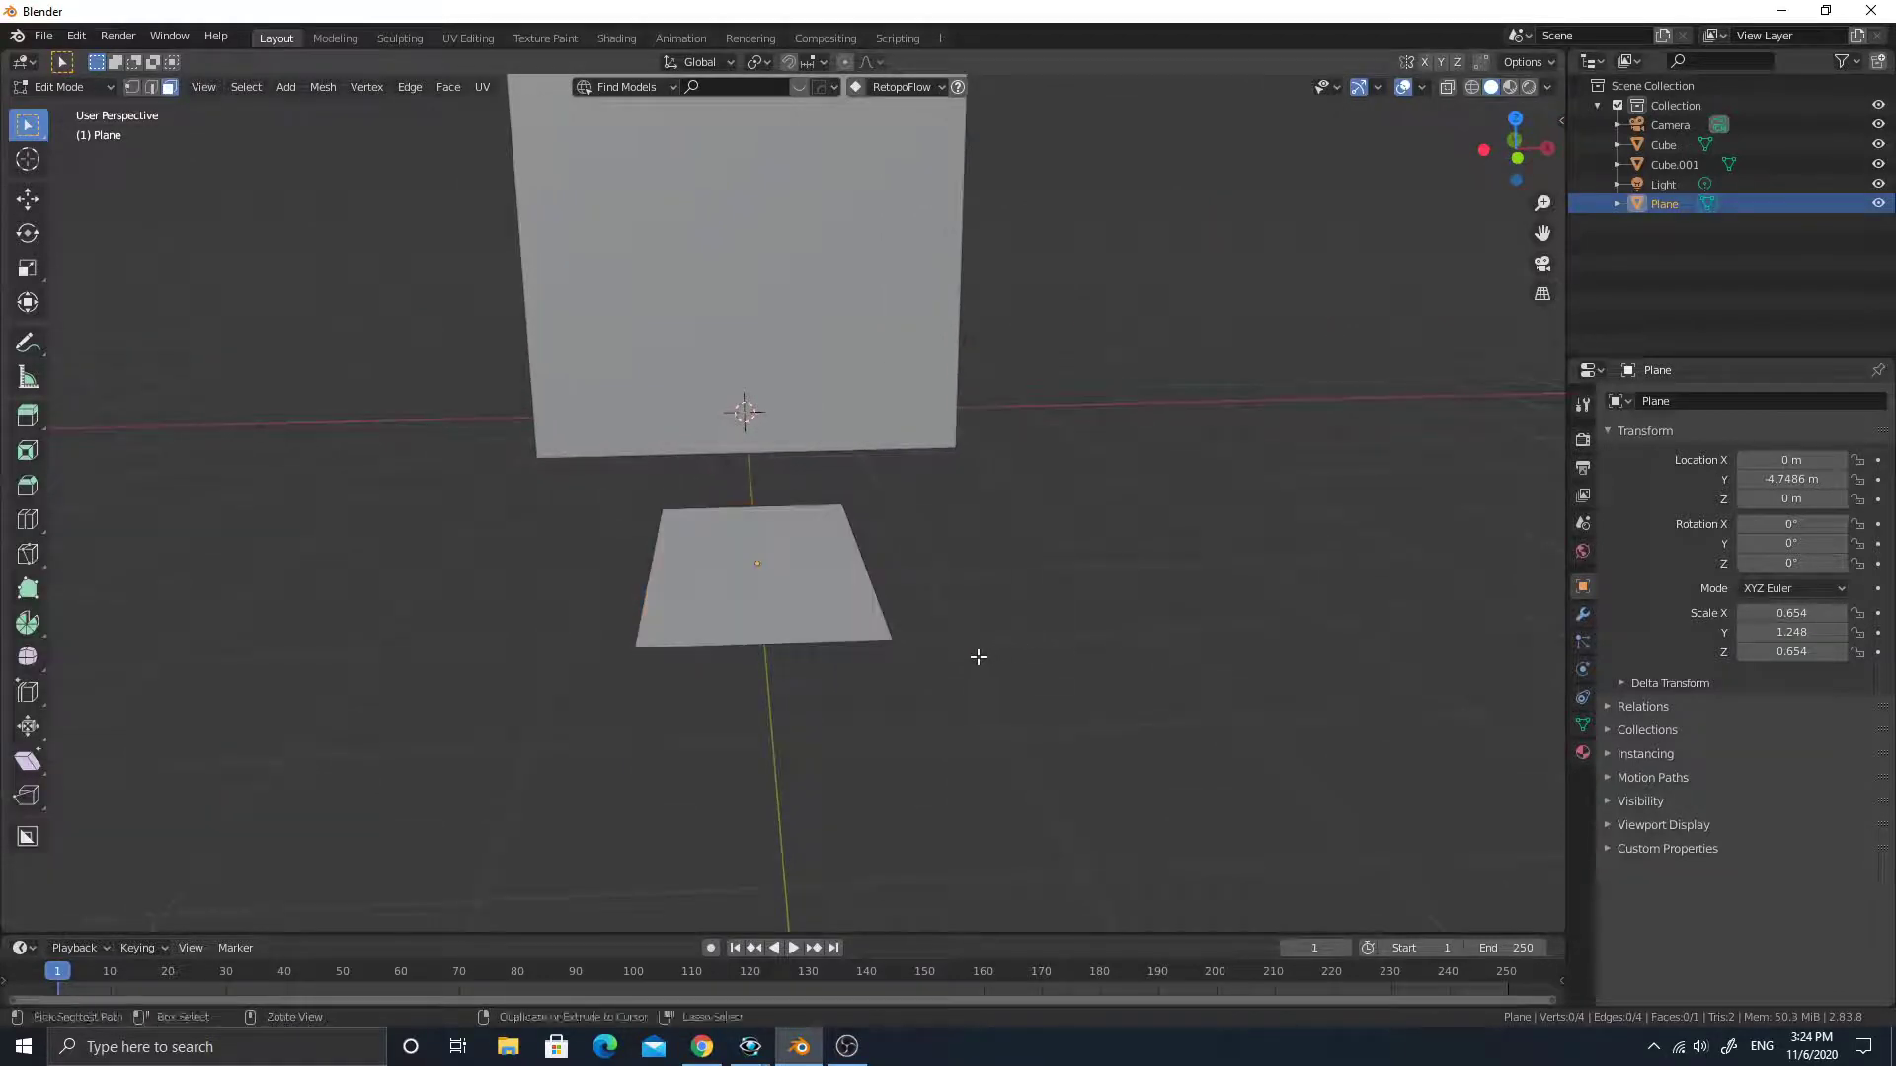
{"action": "key", "text": "ctrl+r"}
{"action": "key", "text": "Escape"}
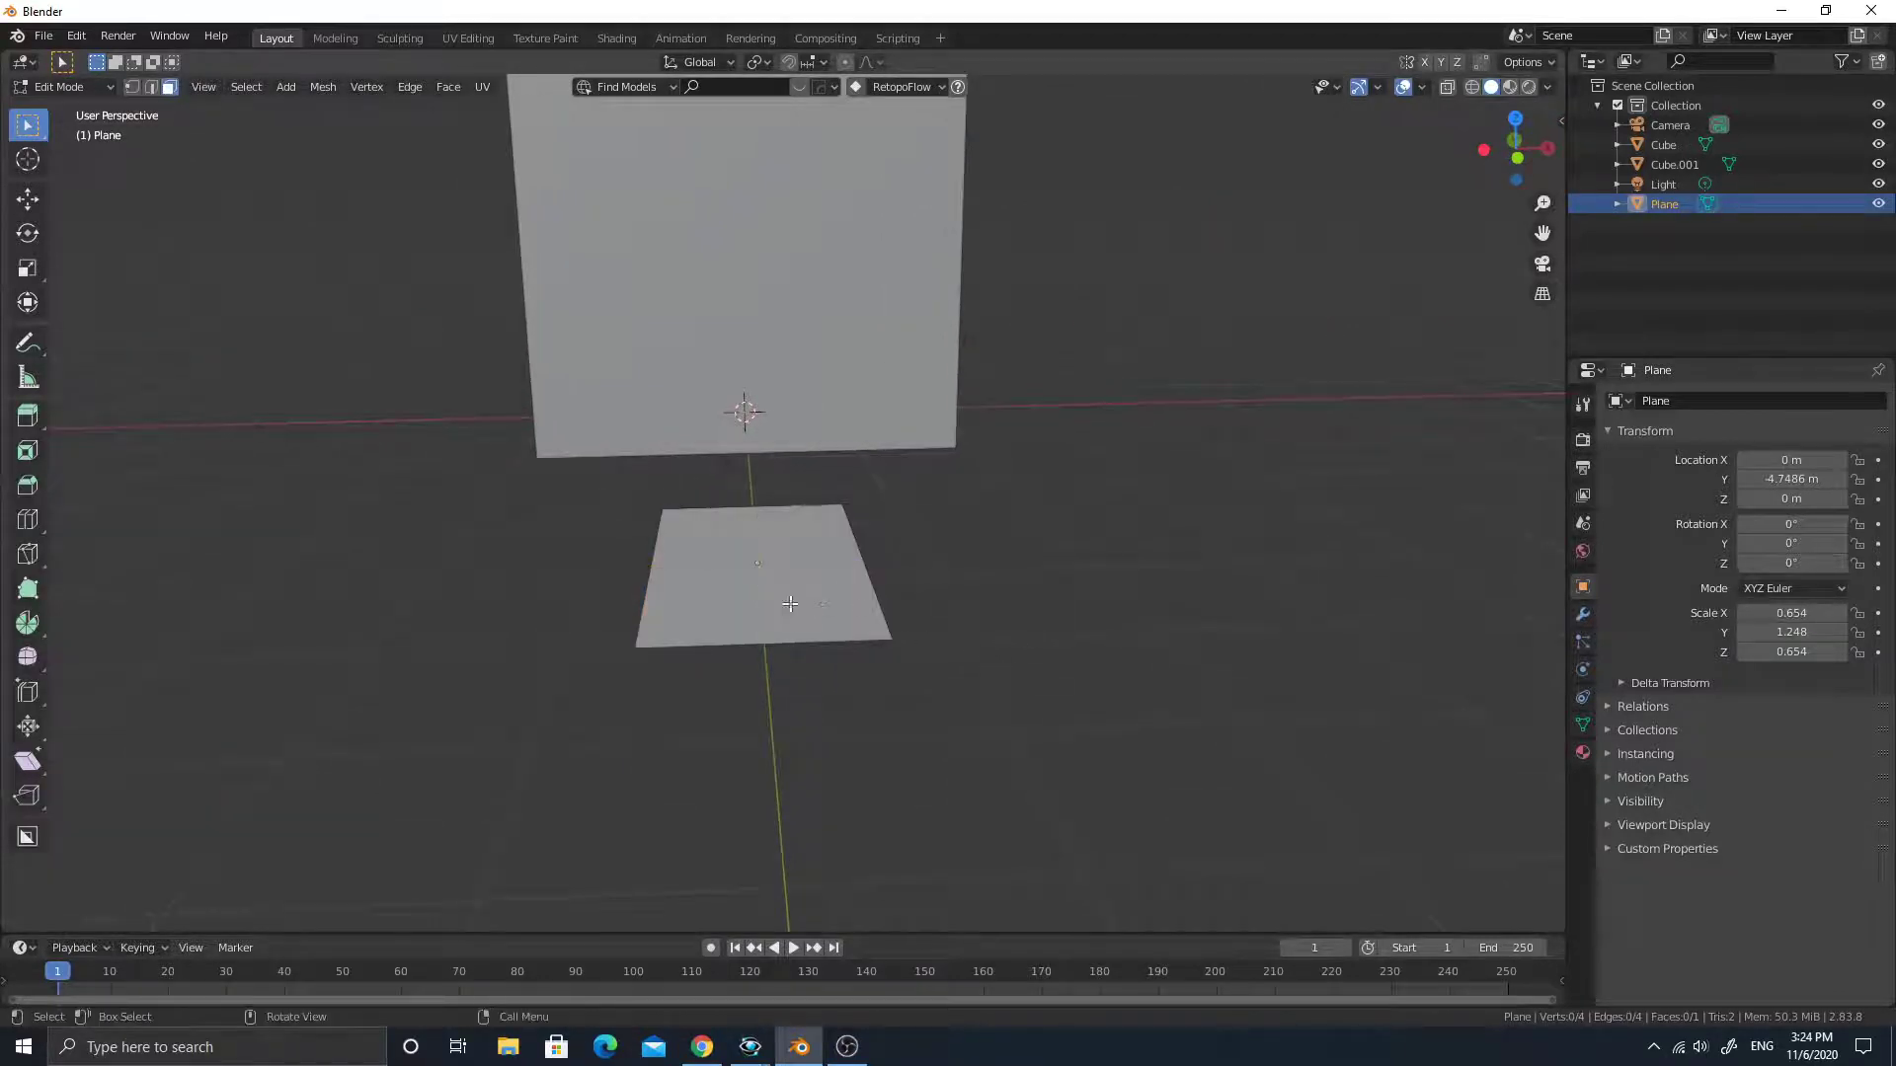
{"action": "middle_click_drag", "start_coordinate": [774, 603], "coordinate": [785, 596]}
{"action": "key", "text": "ctrl+r"}
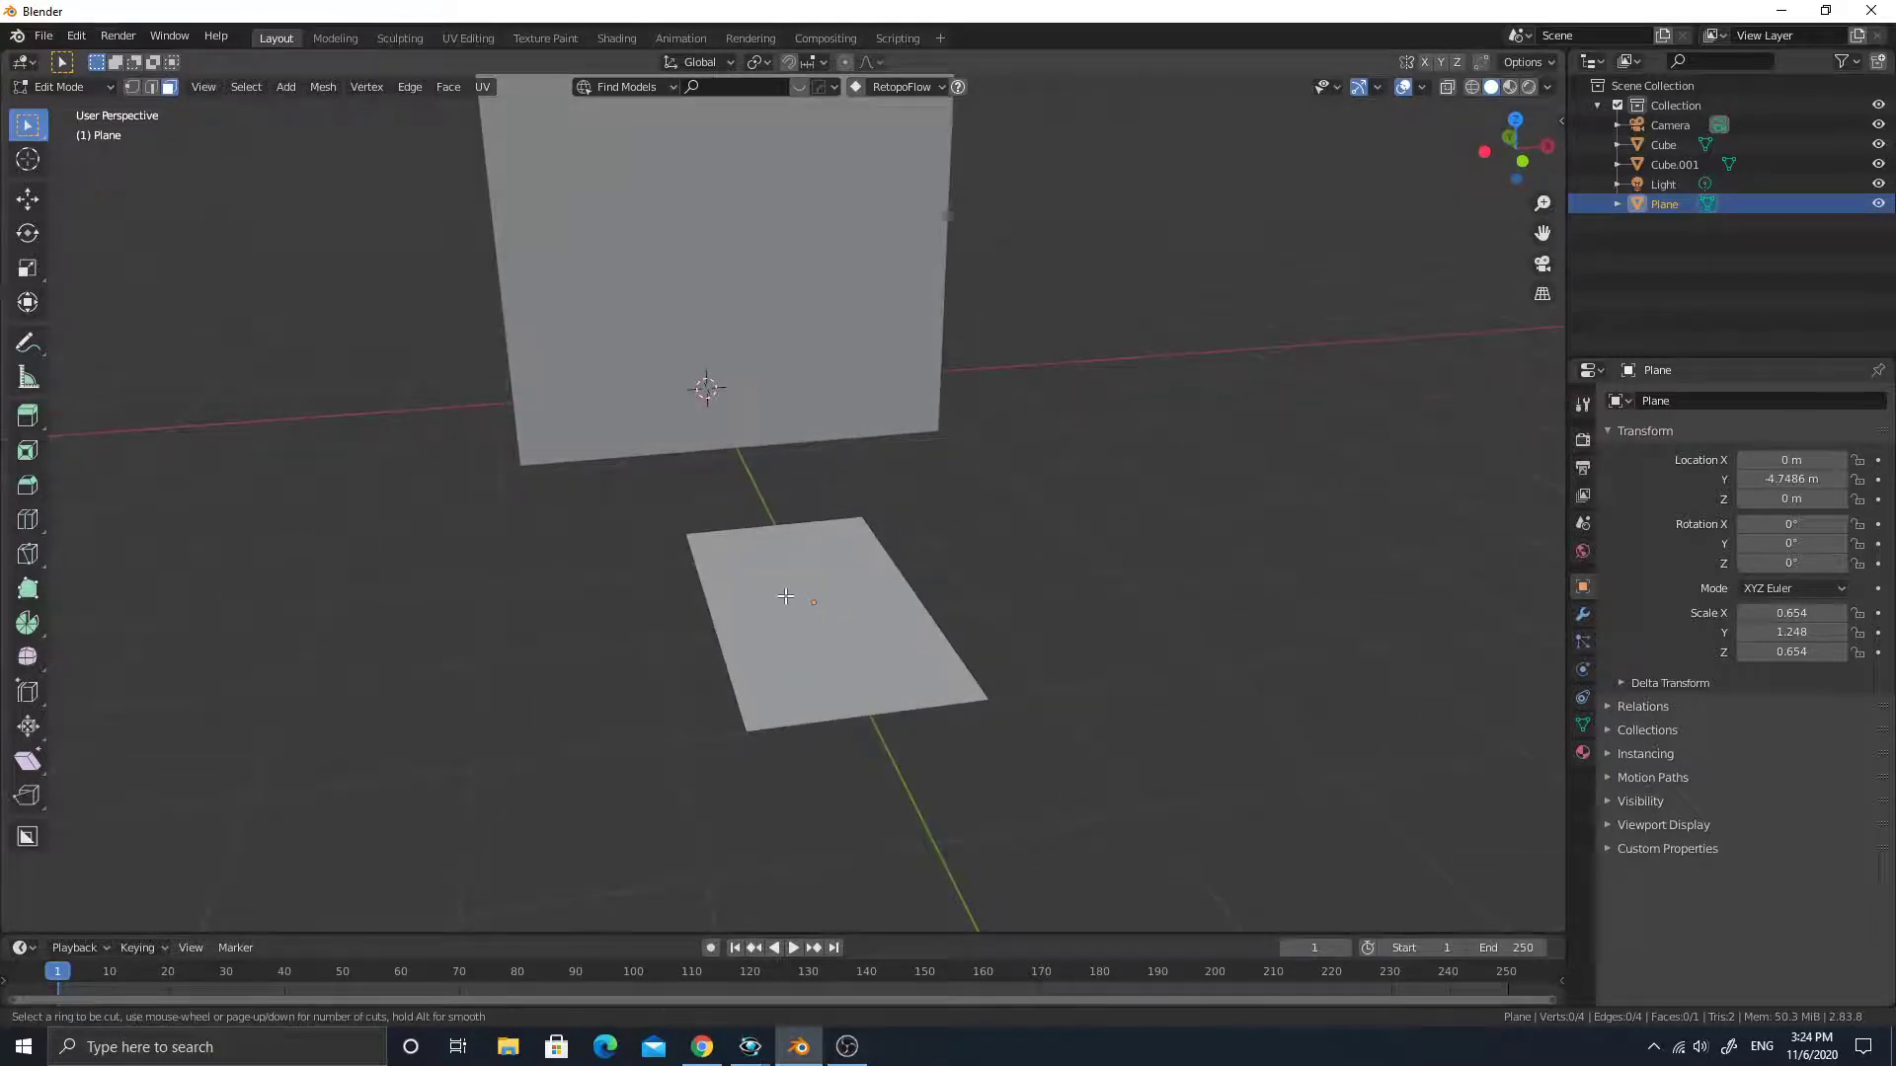
{"action": "key", "text": "Escape"}
{"action": "key", "text": "ctrl+r"}
{"action": "left_click", "coordinate": [786, 563]}
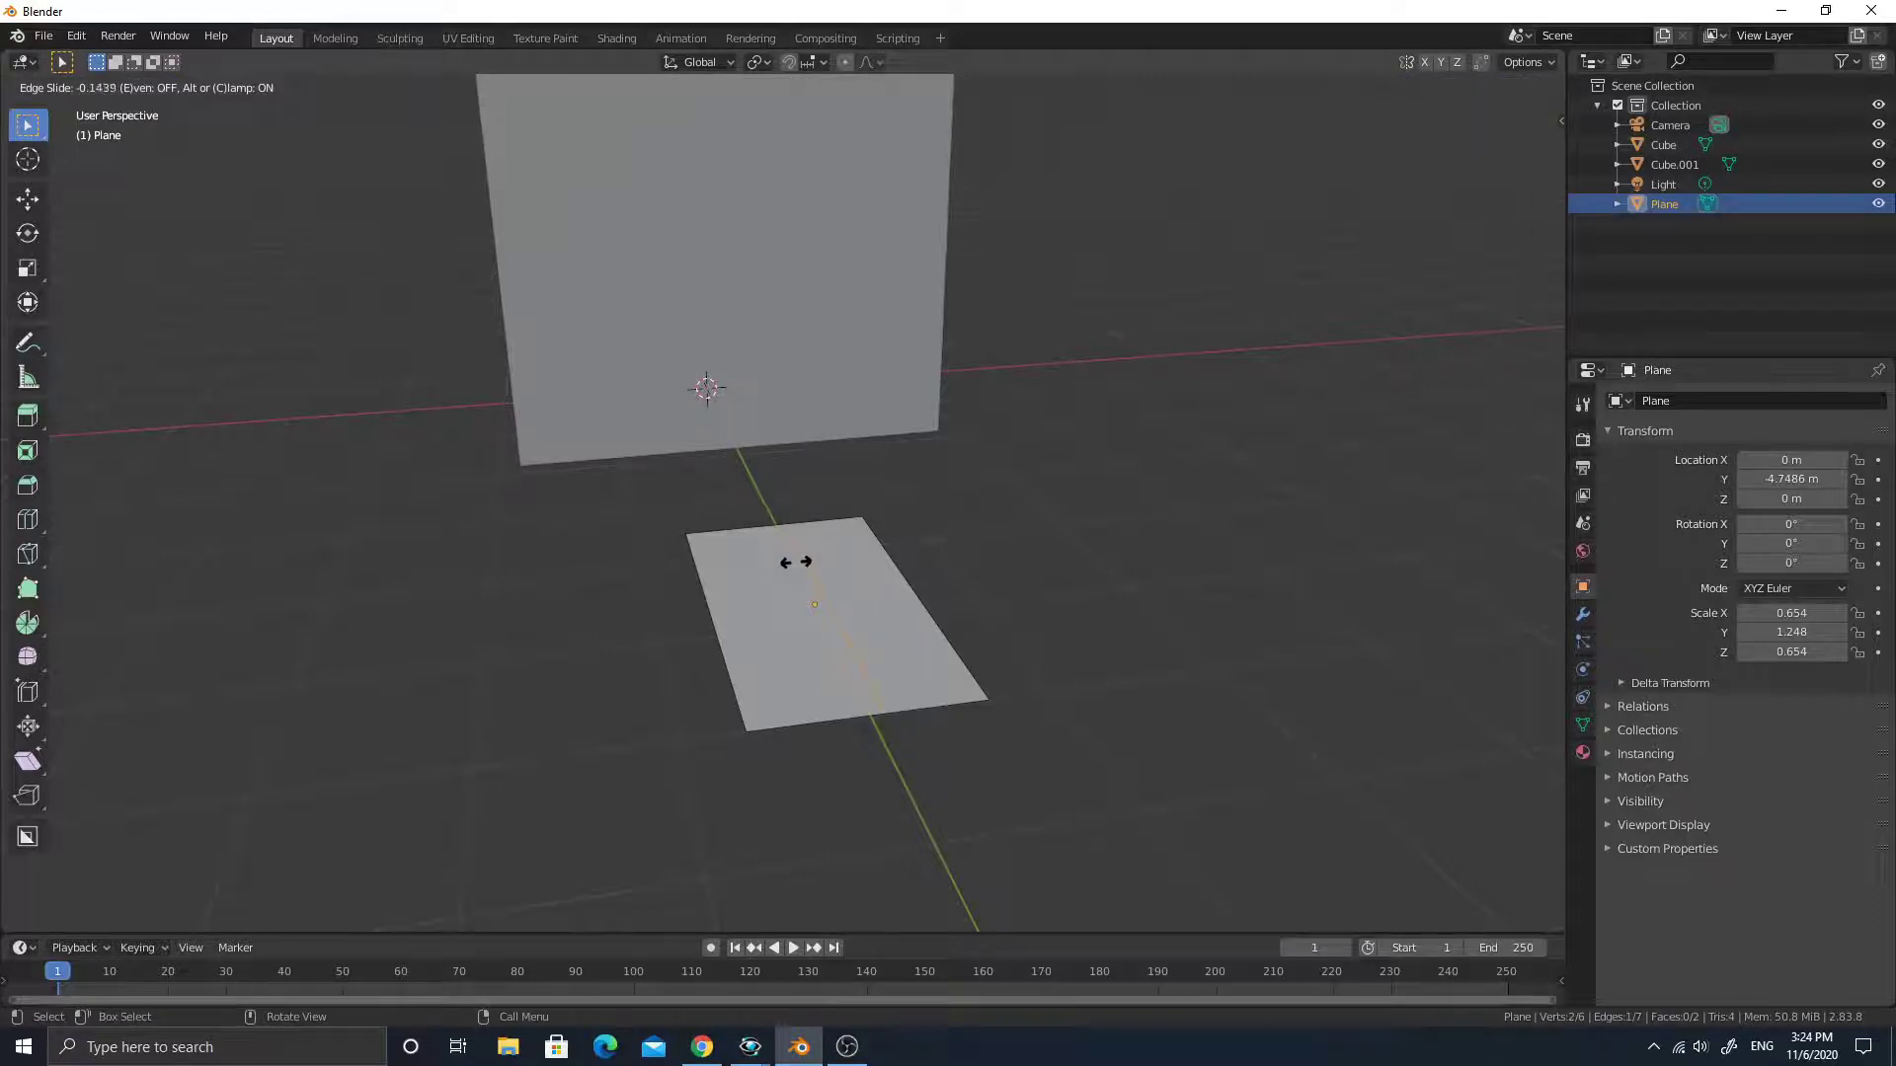
{"action": "left_click", "coordinate": [795, 562]}
{"action": "middle_click_drag", "start_coordinate": [980, 575], "coordinate": [965, 537]}
{"action": "left_click", "coordinate": [1042, 577]}
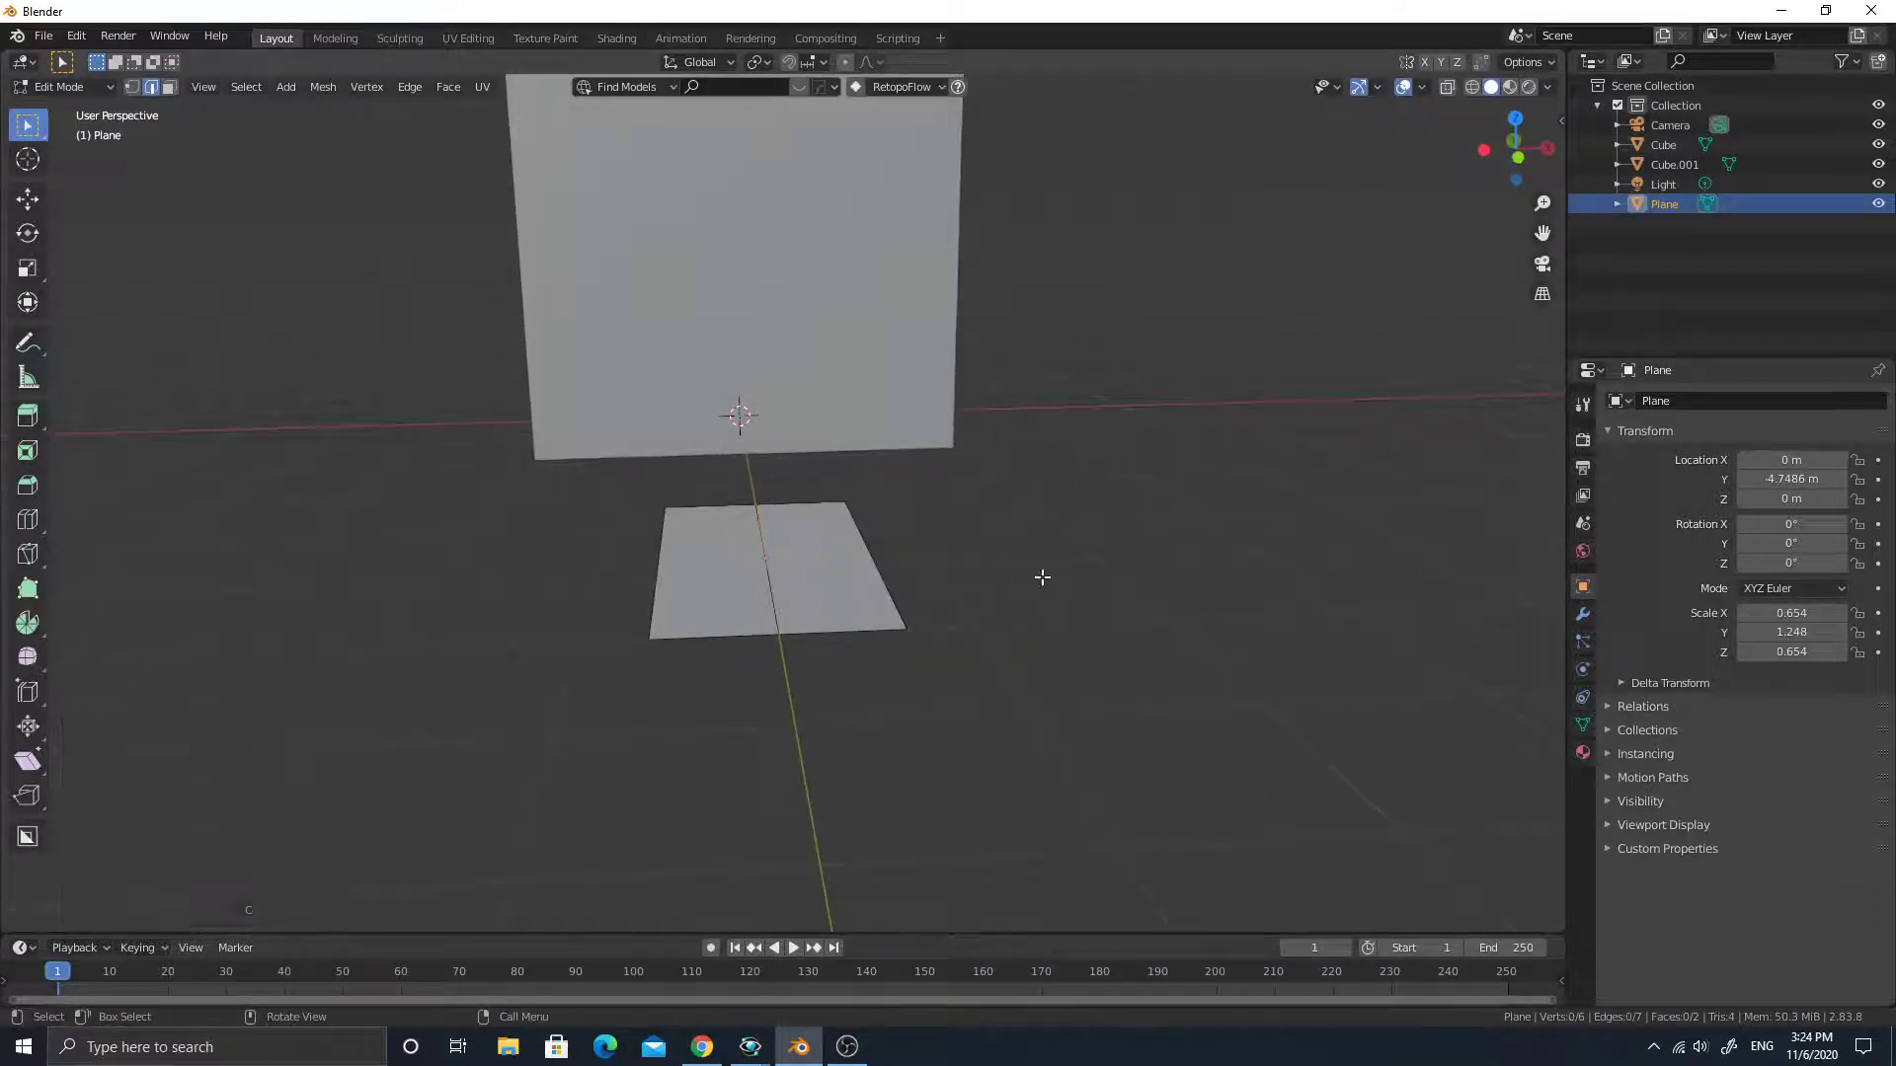
Raise the plane's middle edge 0.386 m along Z.
{"action": "left_click", "coordinate": [817, 585]}
{"action": "key", "text": "g"}
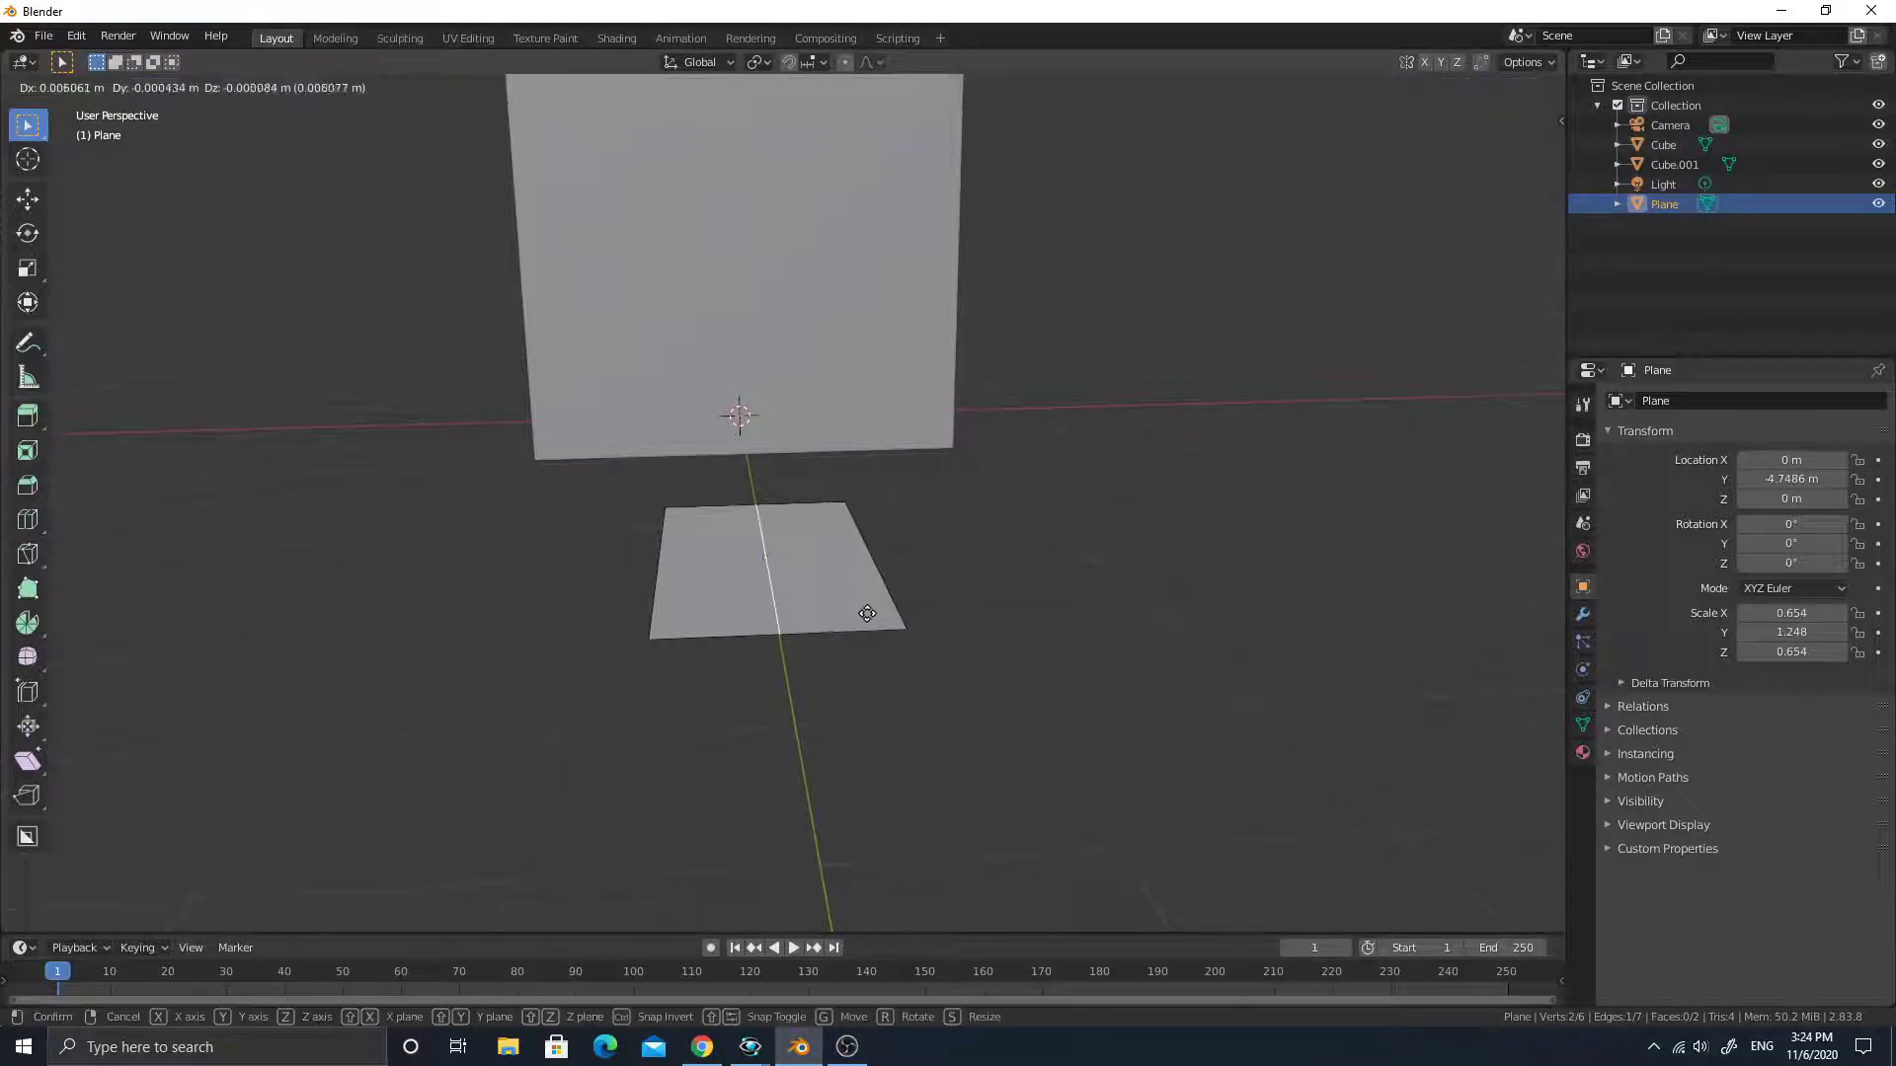
{"action": "key", "text": "z"}
{"action": "left_click", "coordinate": [890, 553]}
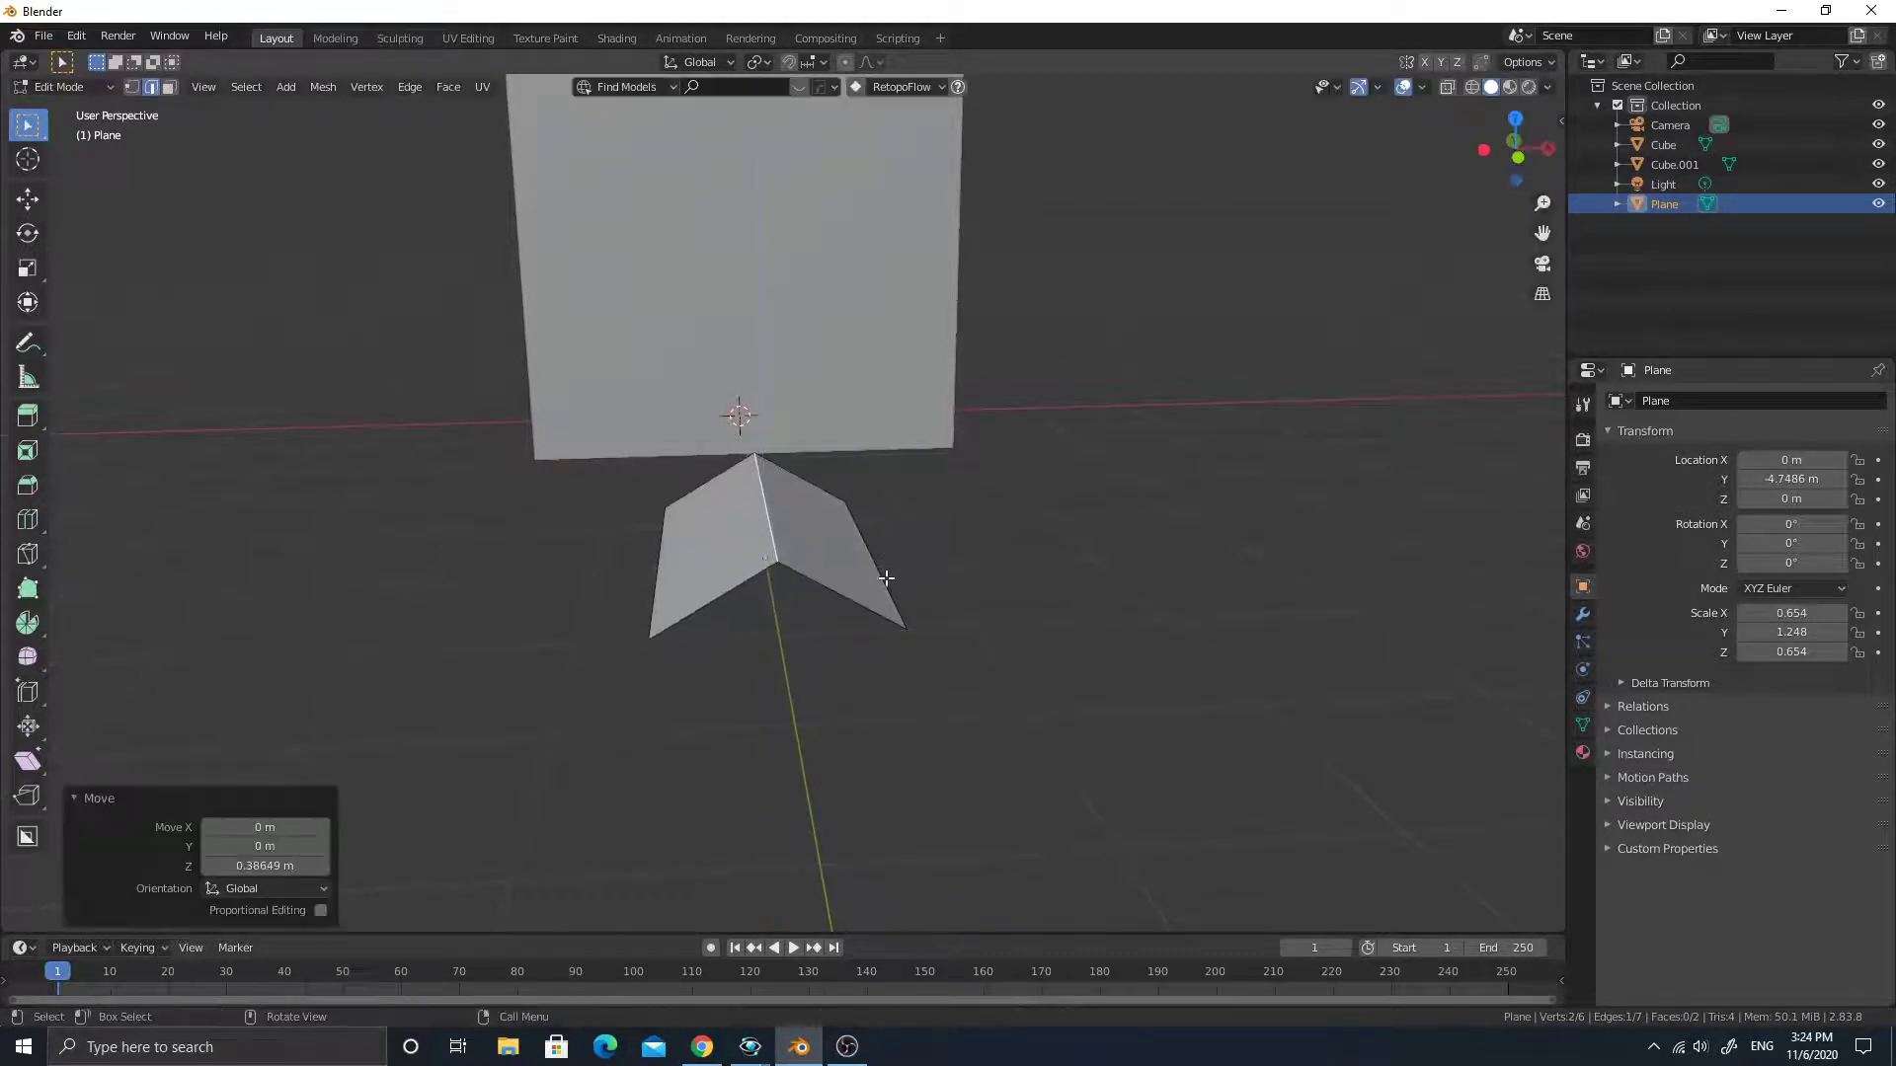
Bevel the ridge edge with 5 segments and a 0.852 m offset into a curved arch.
{"action": "key", "text": "ctrl"}
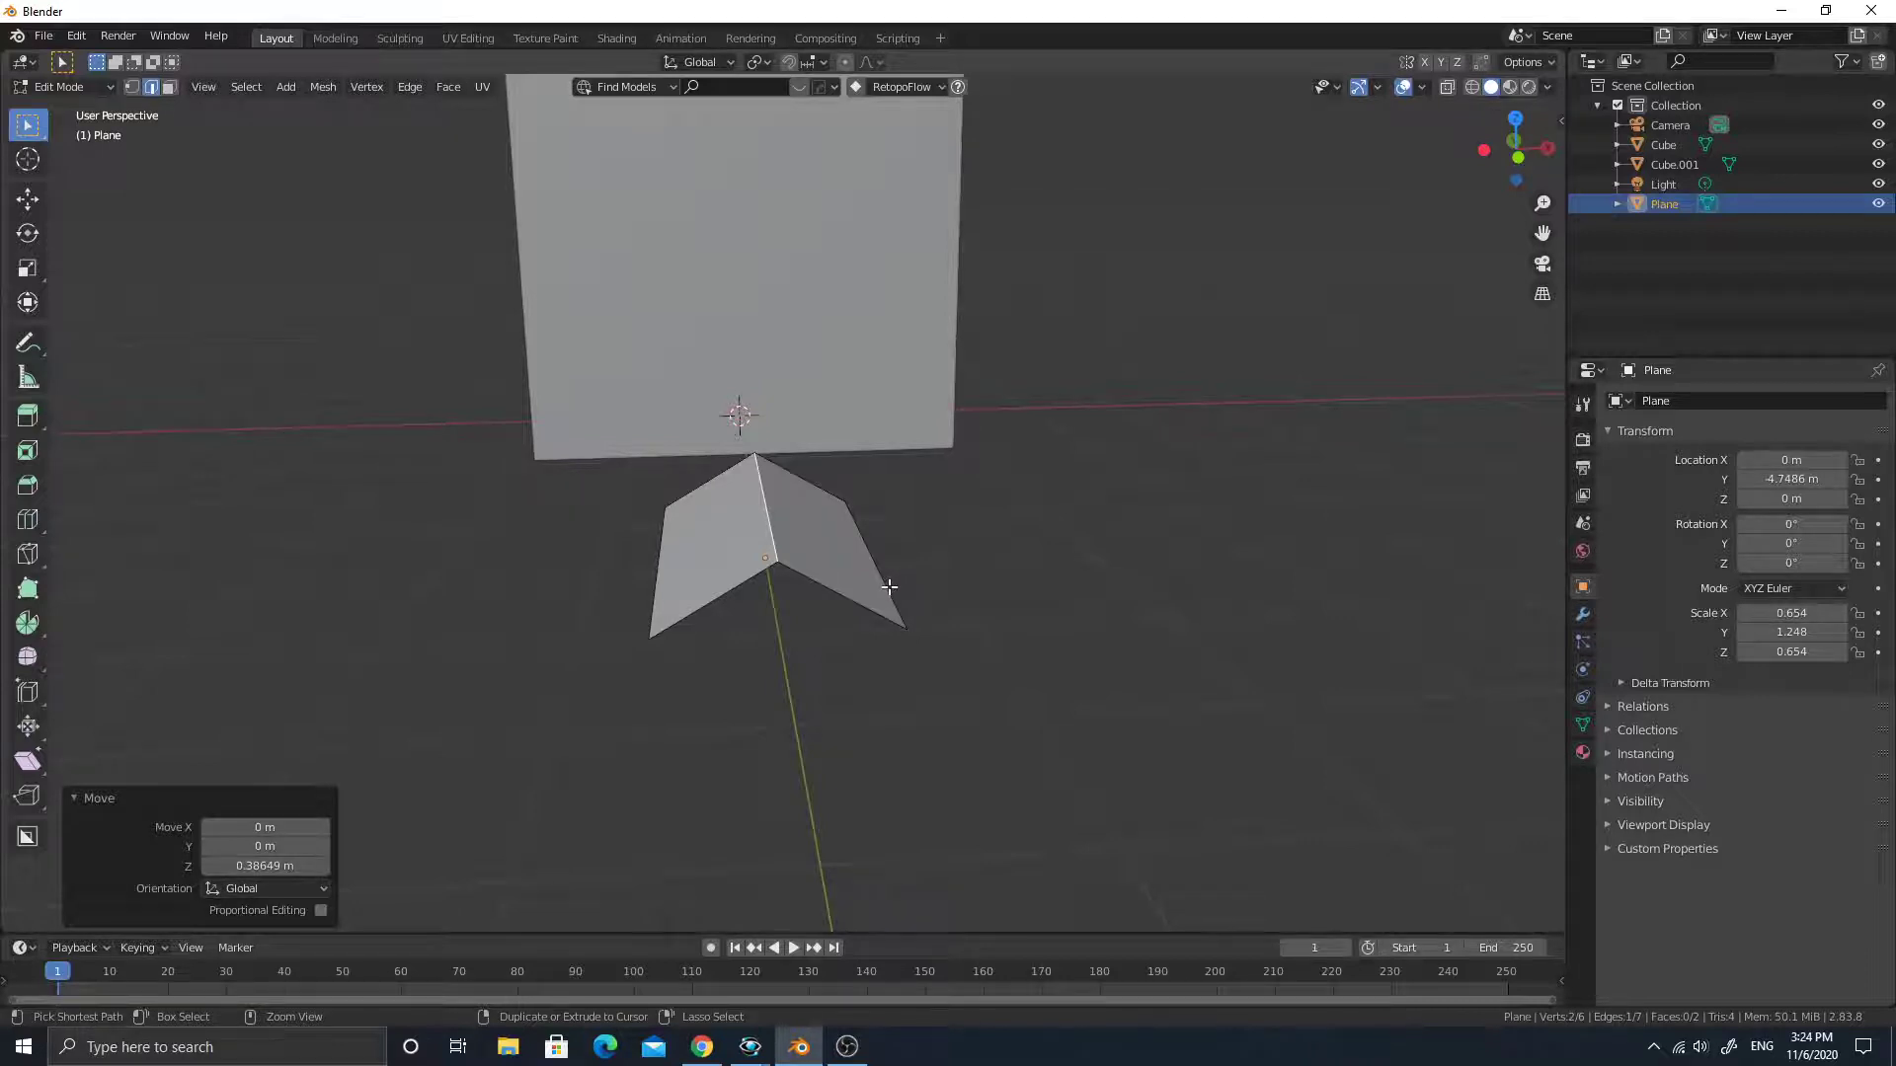
{"action": "key", "text": "ctrl+b"}
{"action": "left_click", "coordinate": [962, 620]}
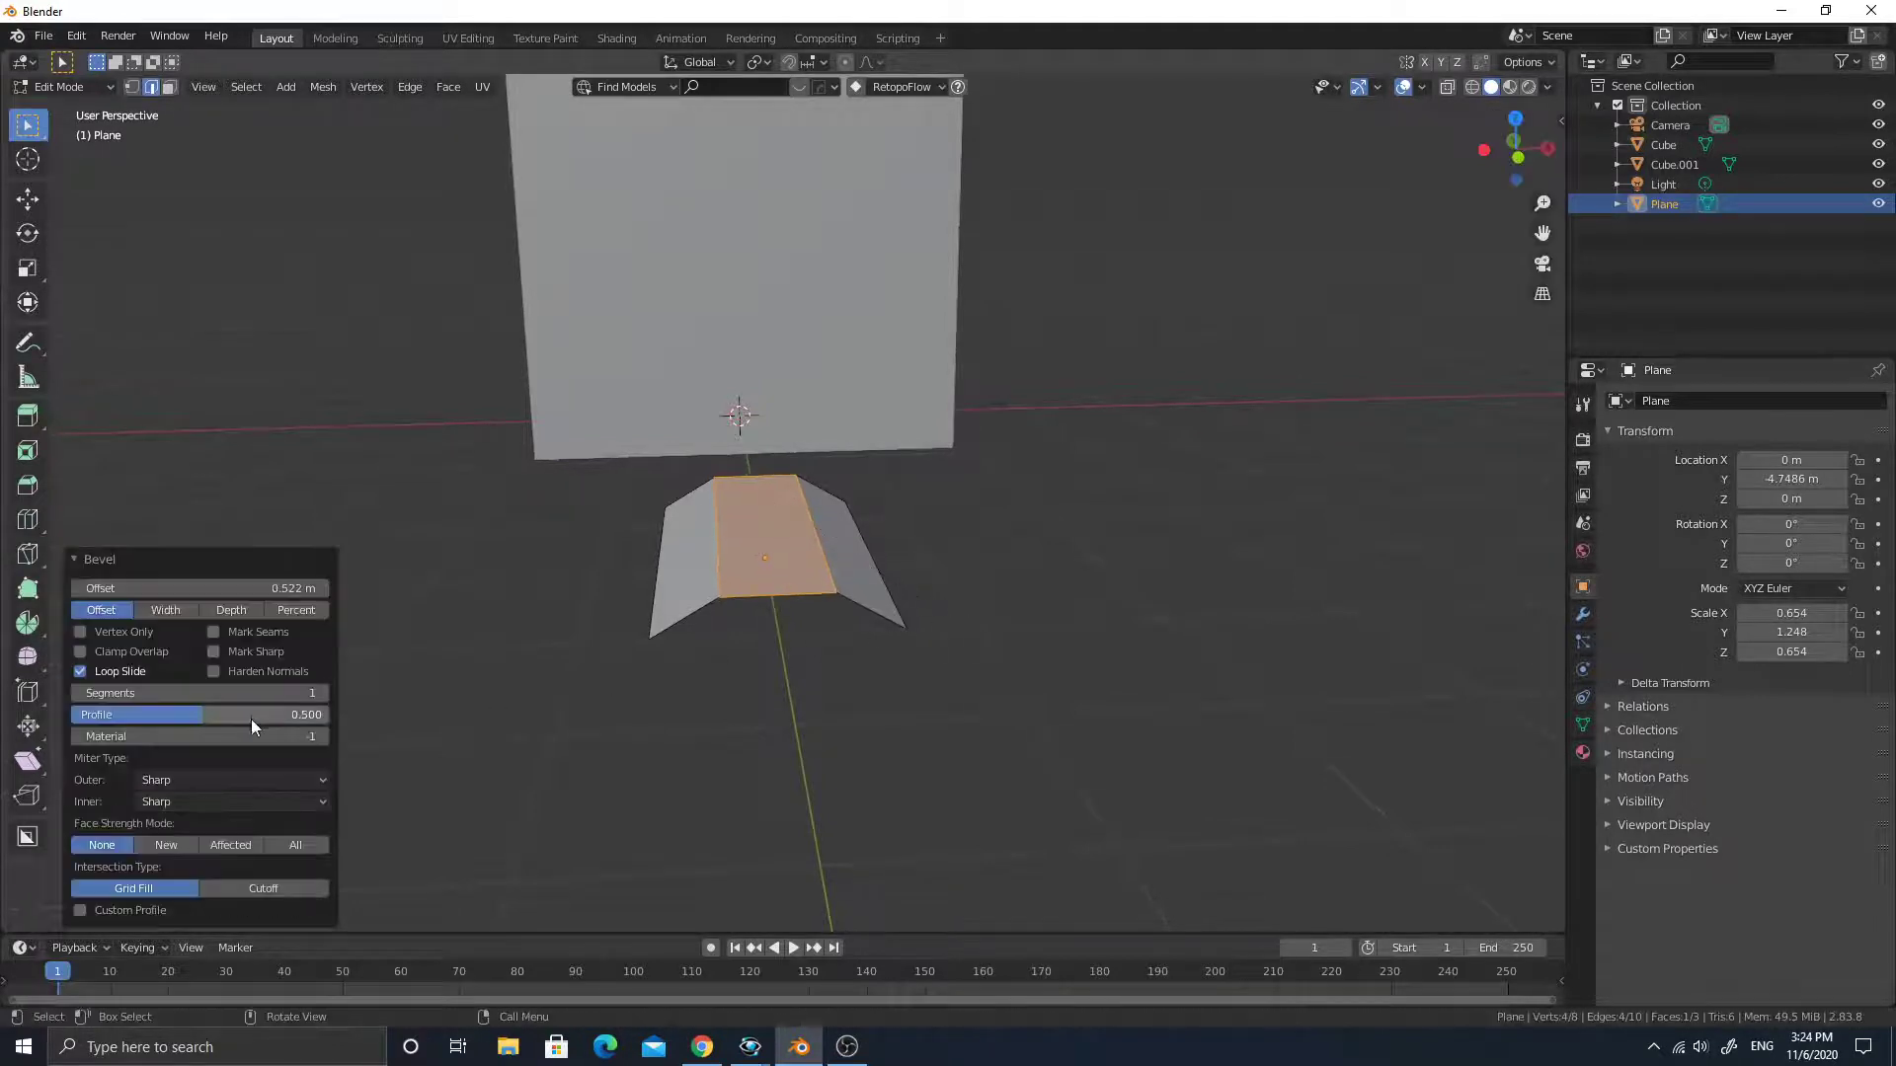
{"action": "left_click", "coordinate": [323, 693]}
{"action": "left_click", "coordinate": [323, 693]}
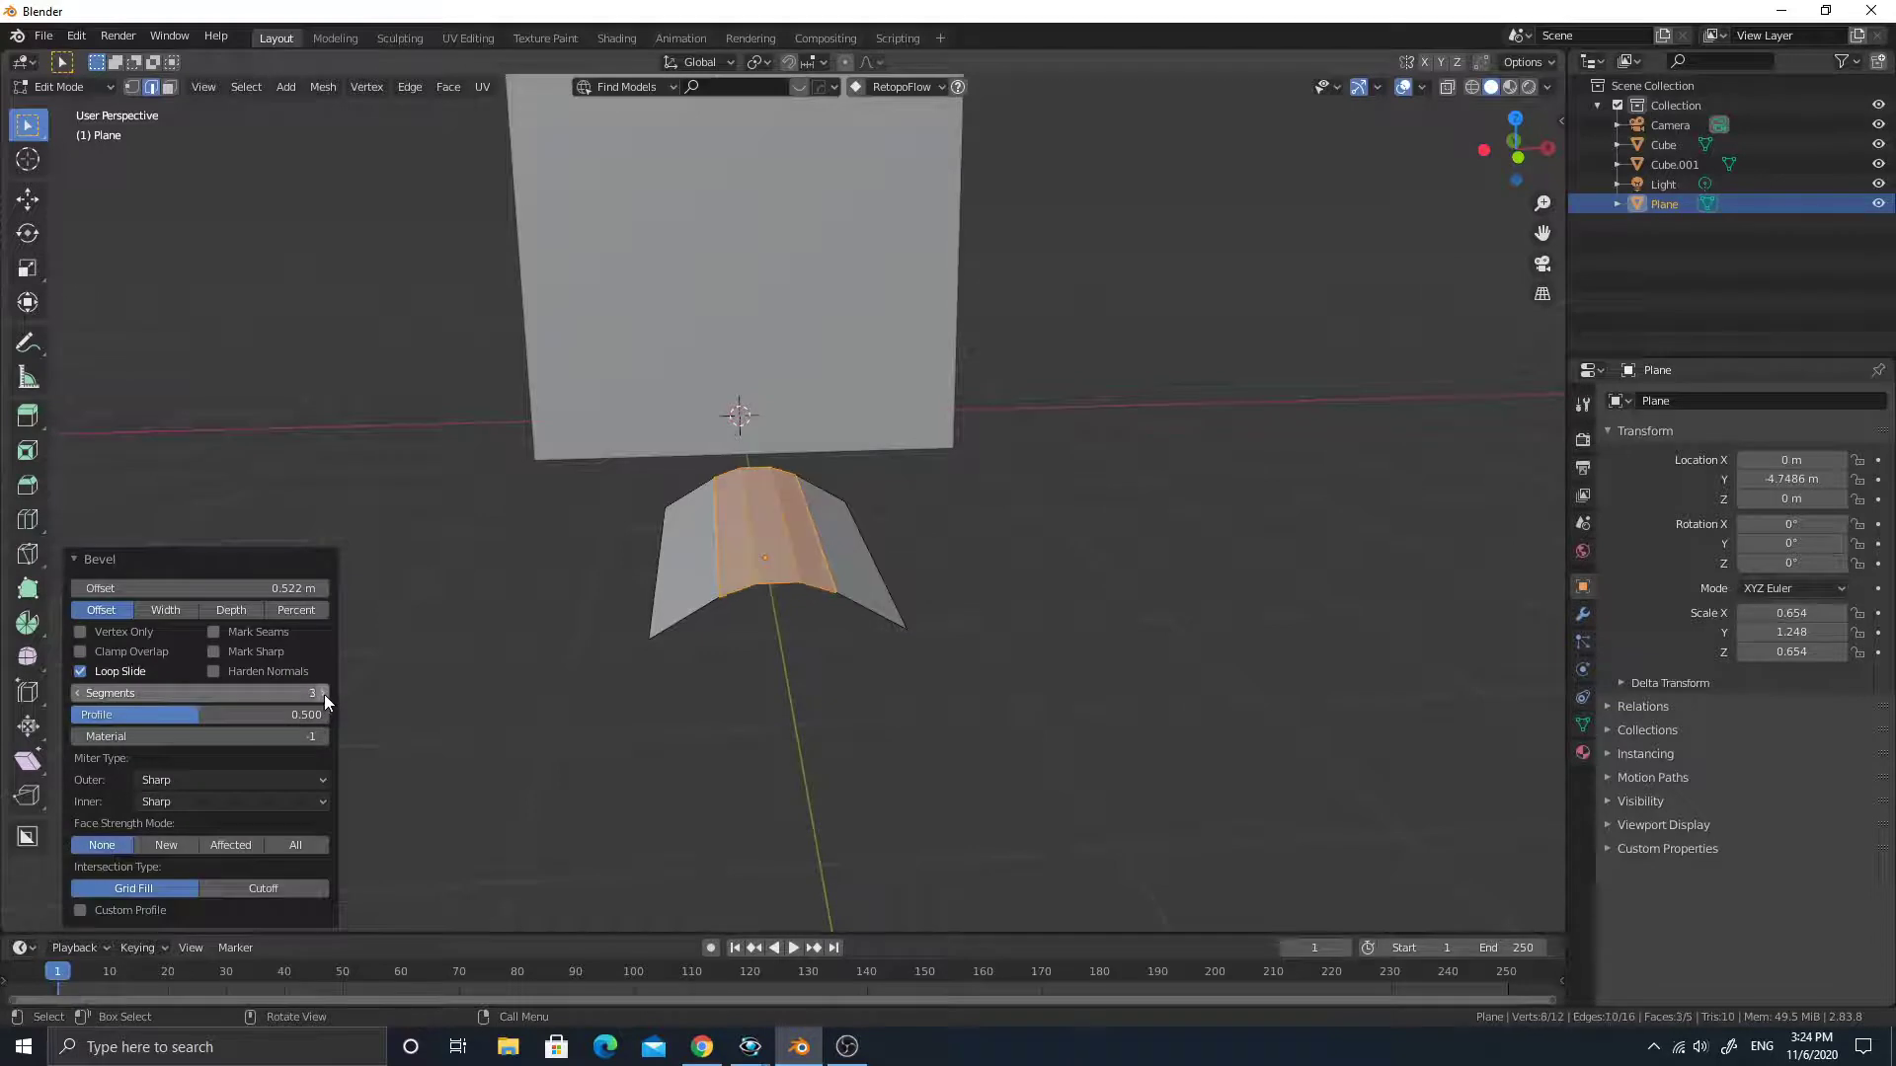
{"action": "left_click", "coordinate": [323, 693]}
{"action": "left_click", "coordinate": [323, 693]}
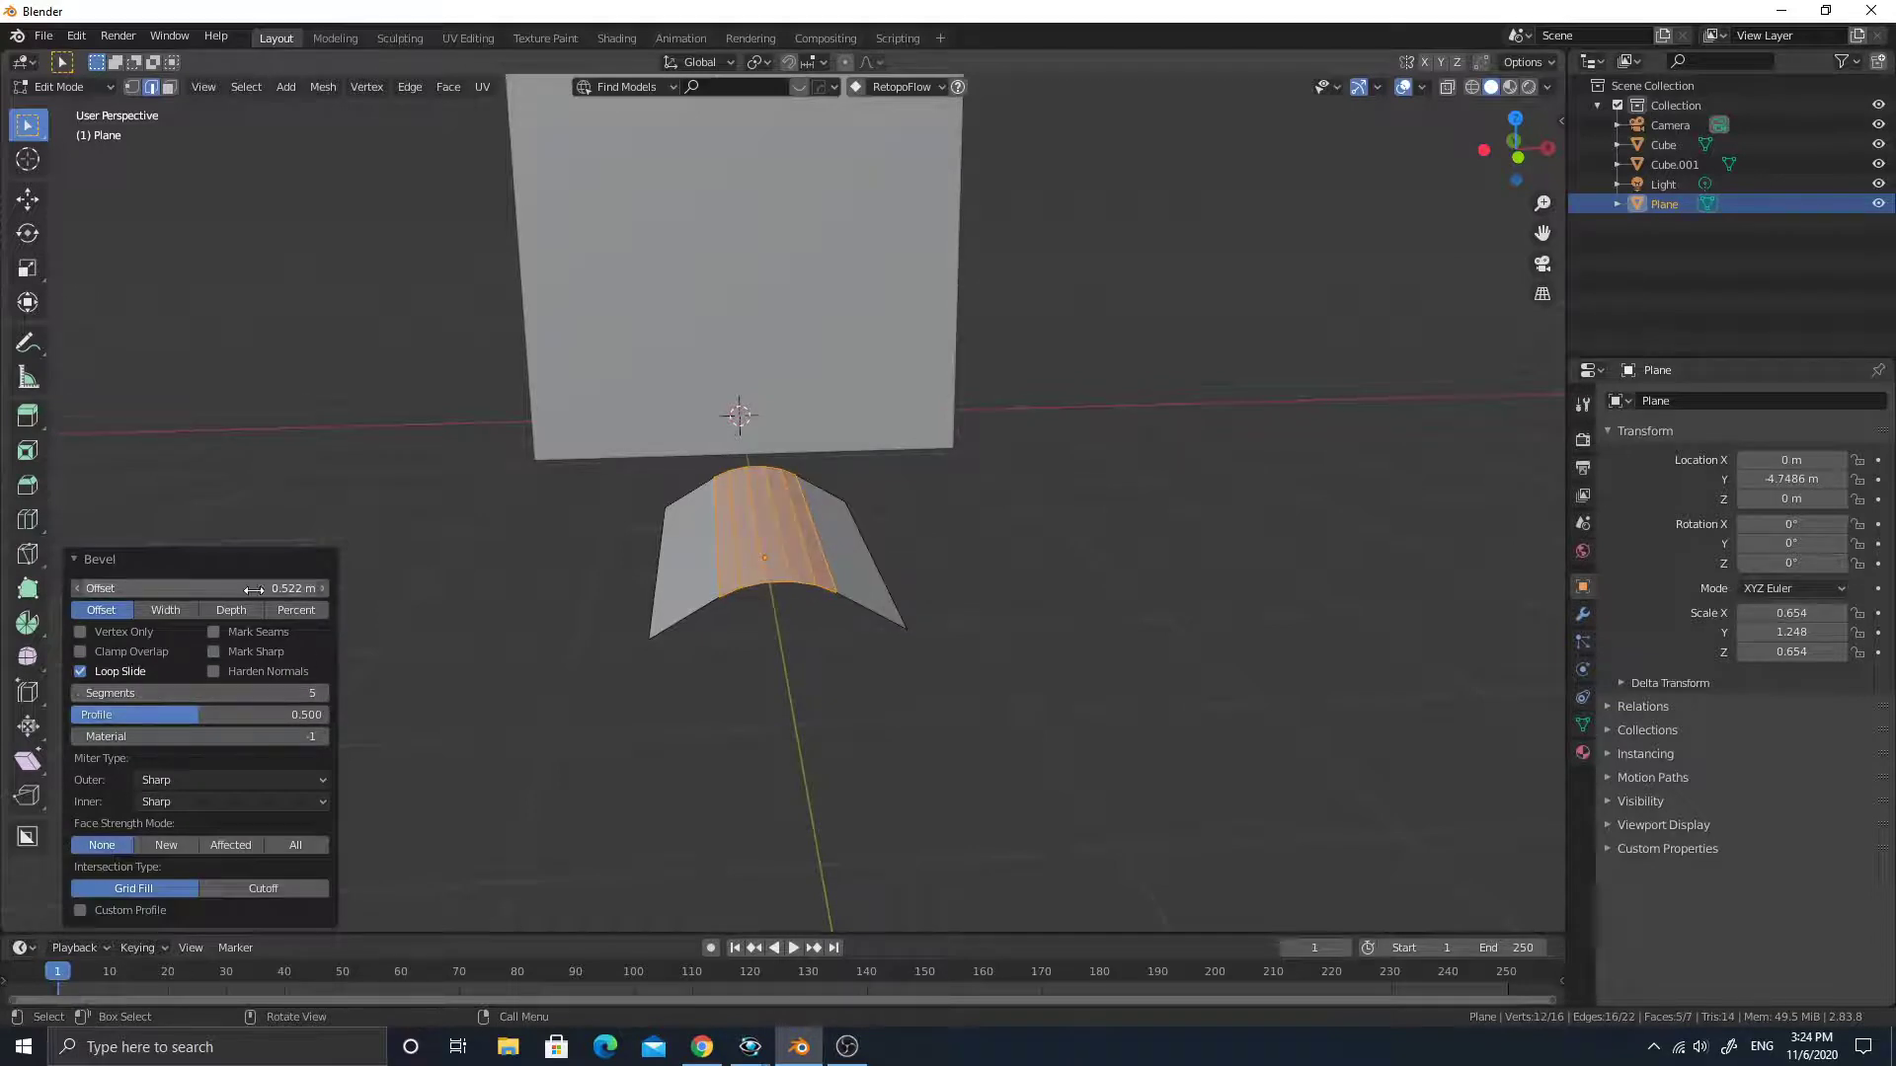
{"action": "left_click_drag", "start_coordinate": [254, 590], "coordinate": [287, 596]}
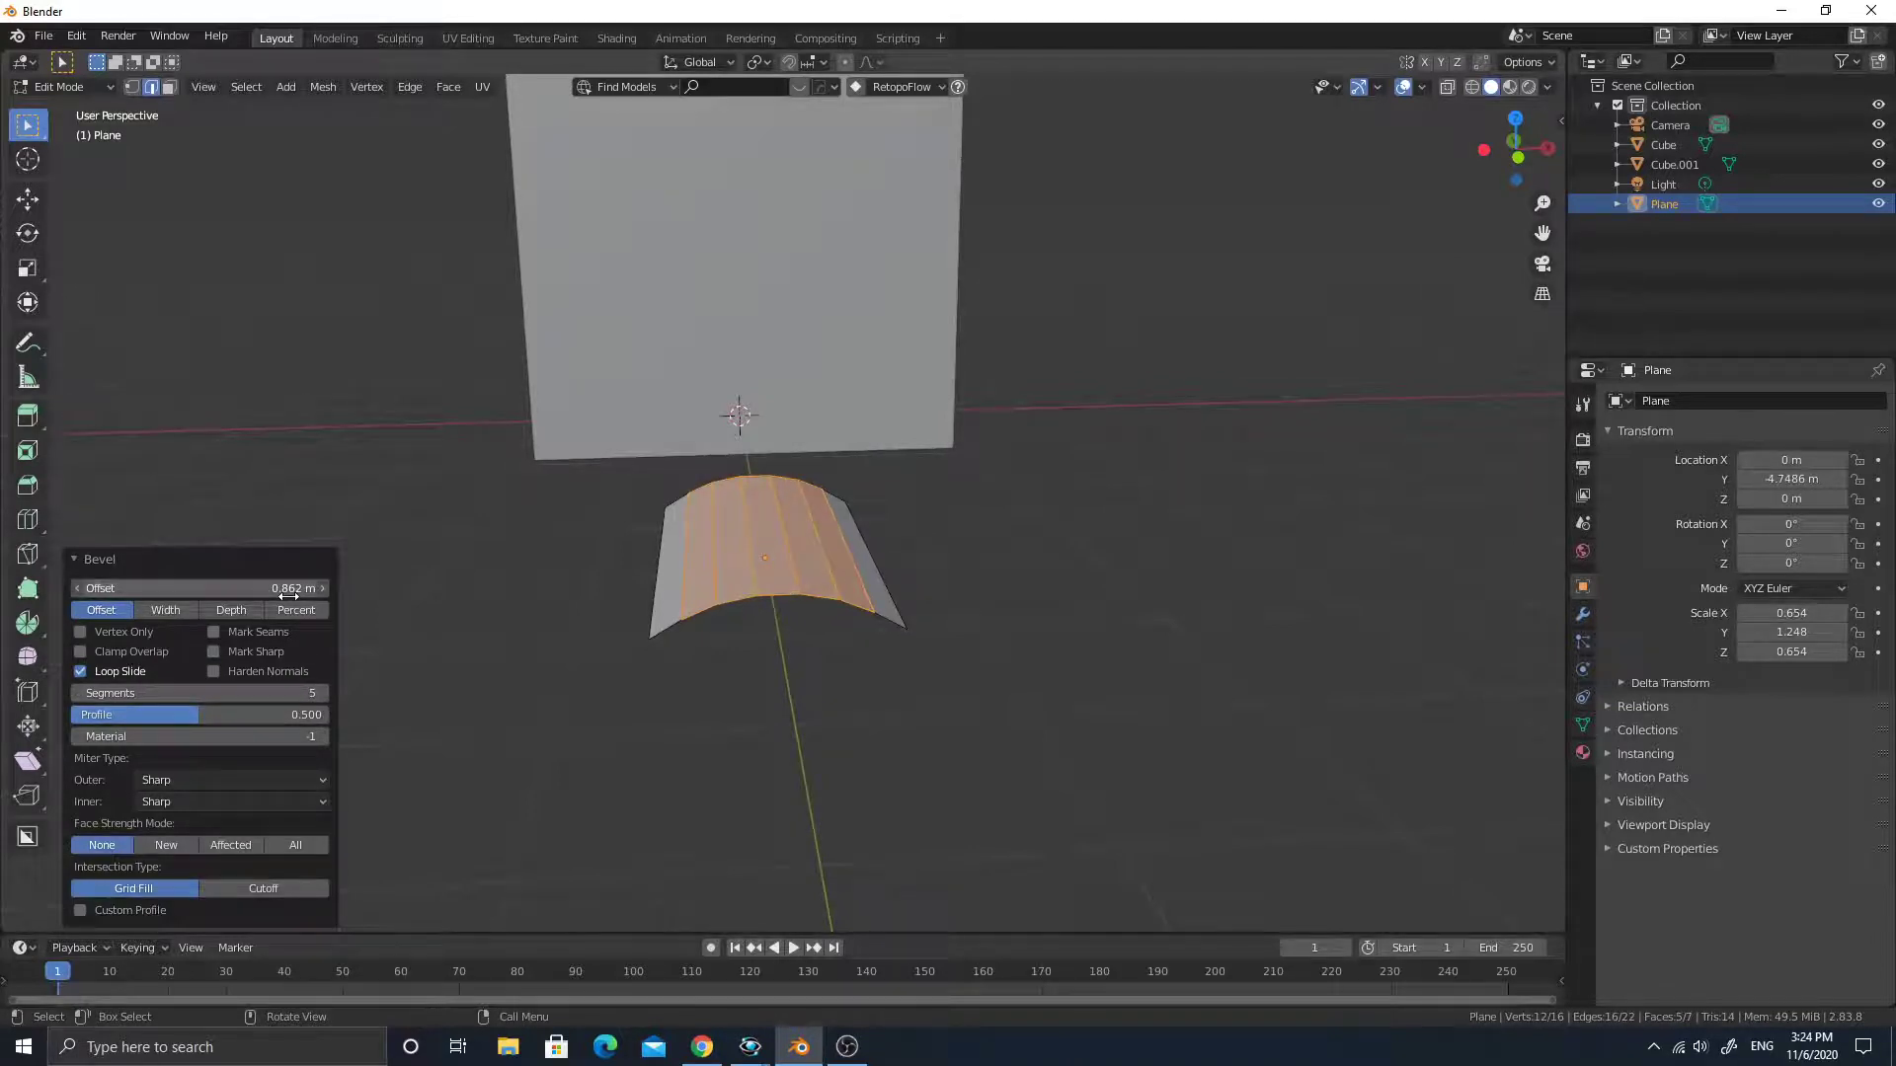
{"action": "left_click", "coordinate": [444, 587]}
{"action": "middle_click_drag", "start_coordinate": [1143, 588], "coordinate": [766, 632]}
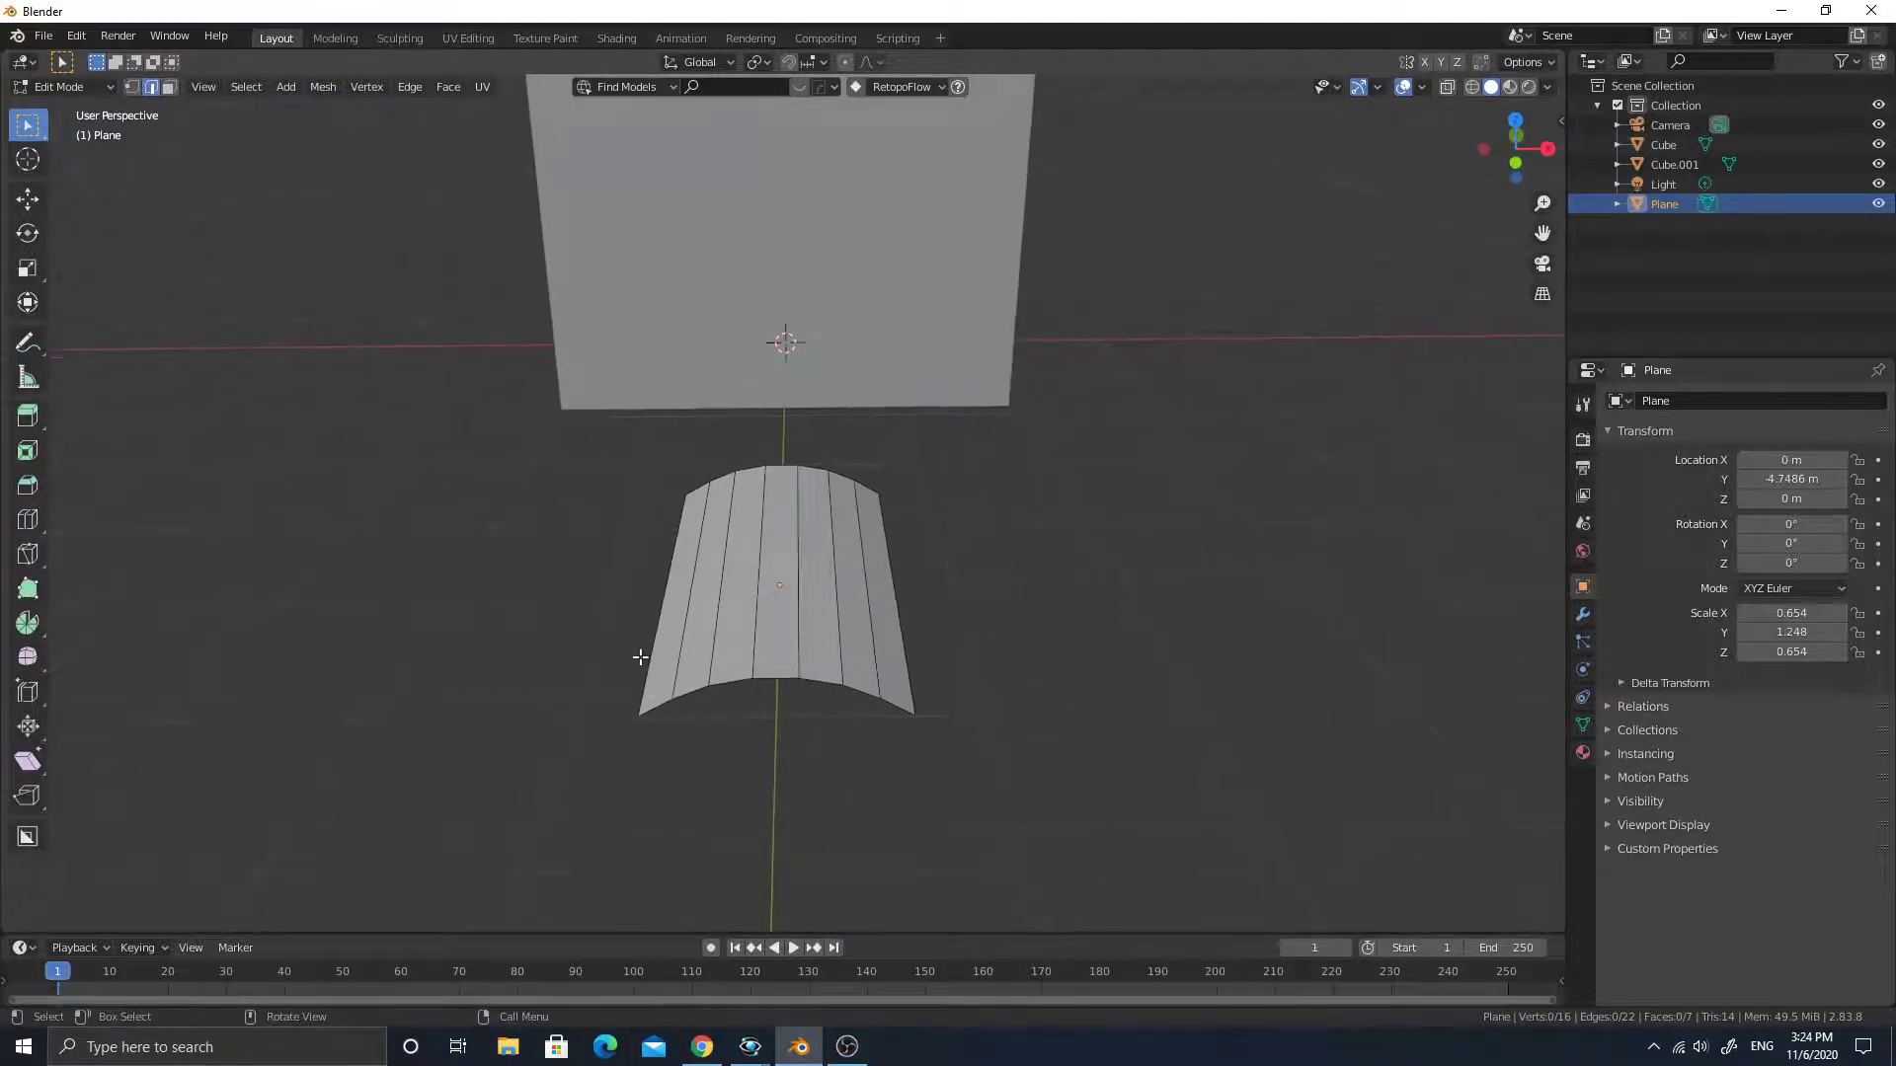
Extrude both side edges of the strip and scale them out 1.347 on X.
{"action": "left_click", "coordinate": [676, 605]}
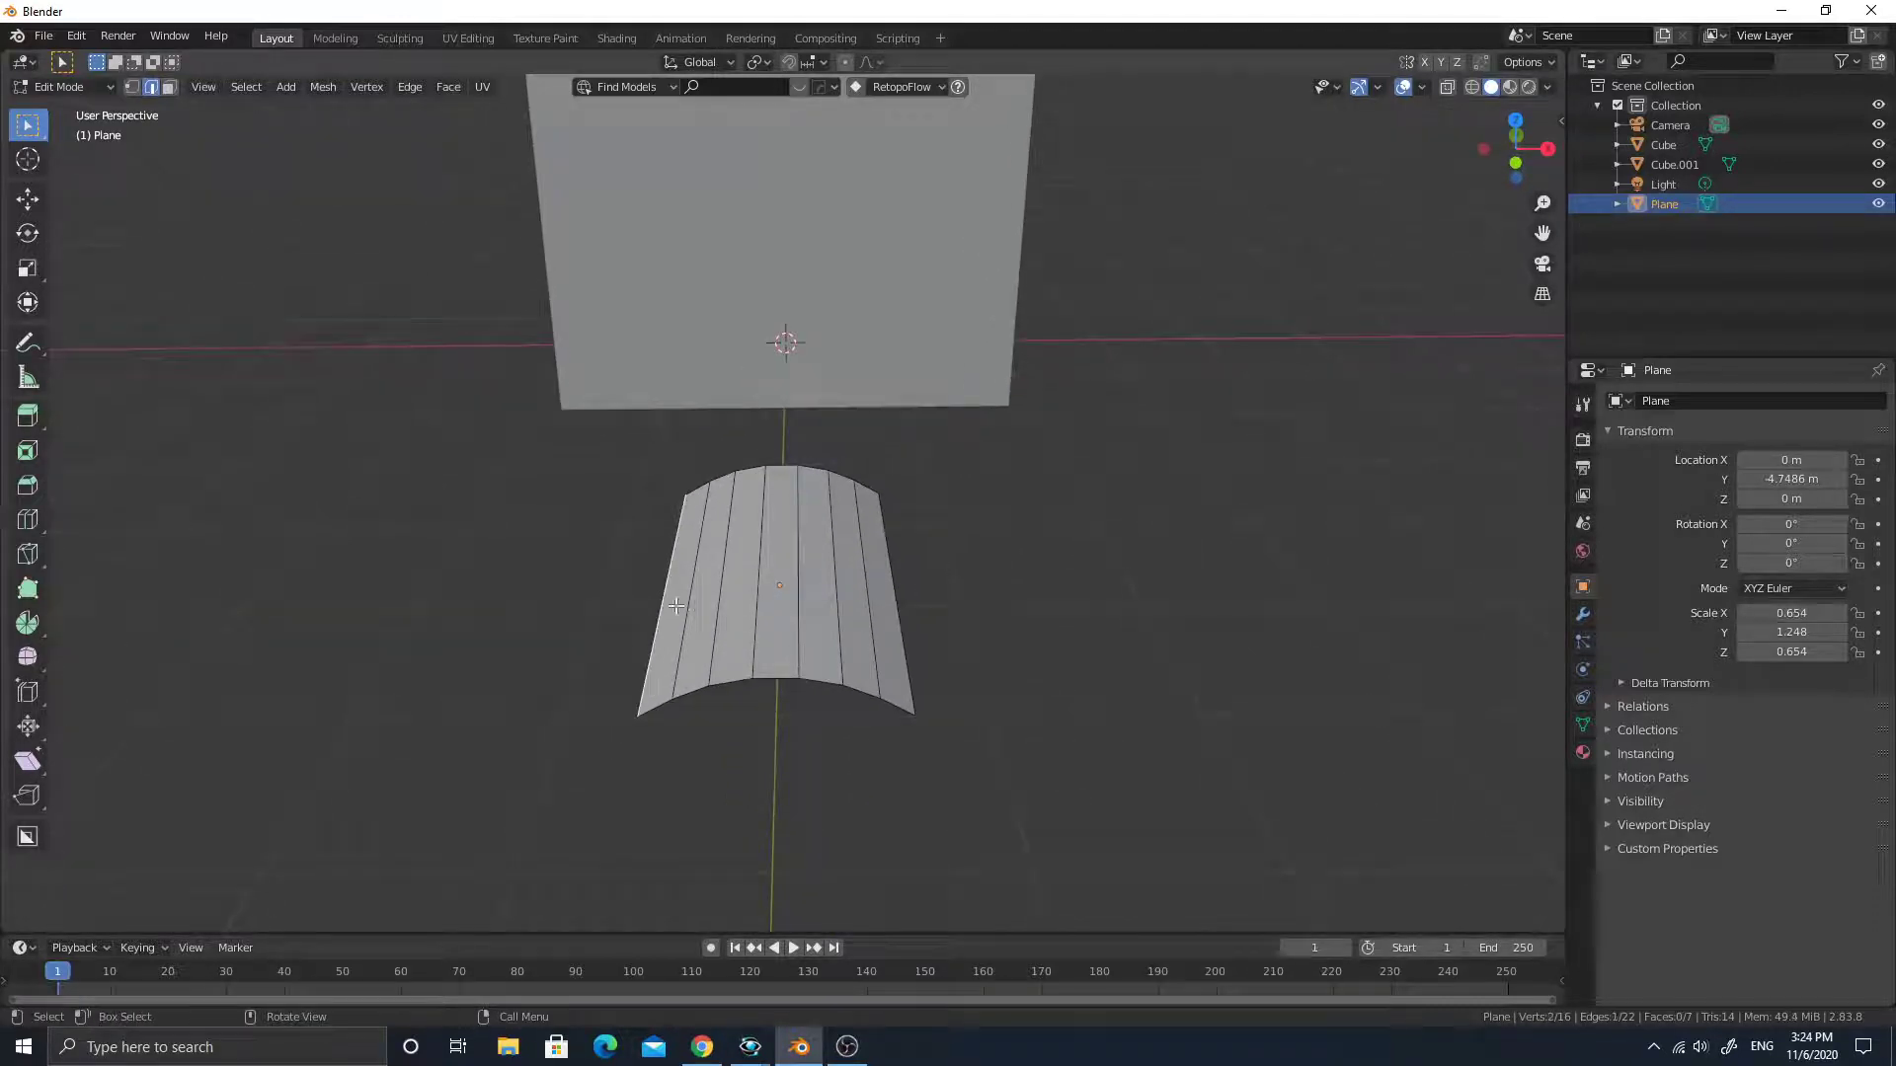
{"action": "left_click", "coordinate": [892, 589], "text": "shift"}
{"action": "key", "text": "e"}
{"action": "right_click", "coordinate": [1033, 684]}
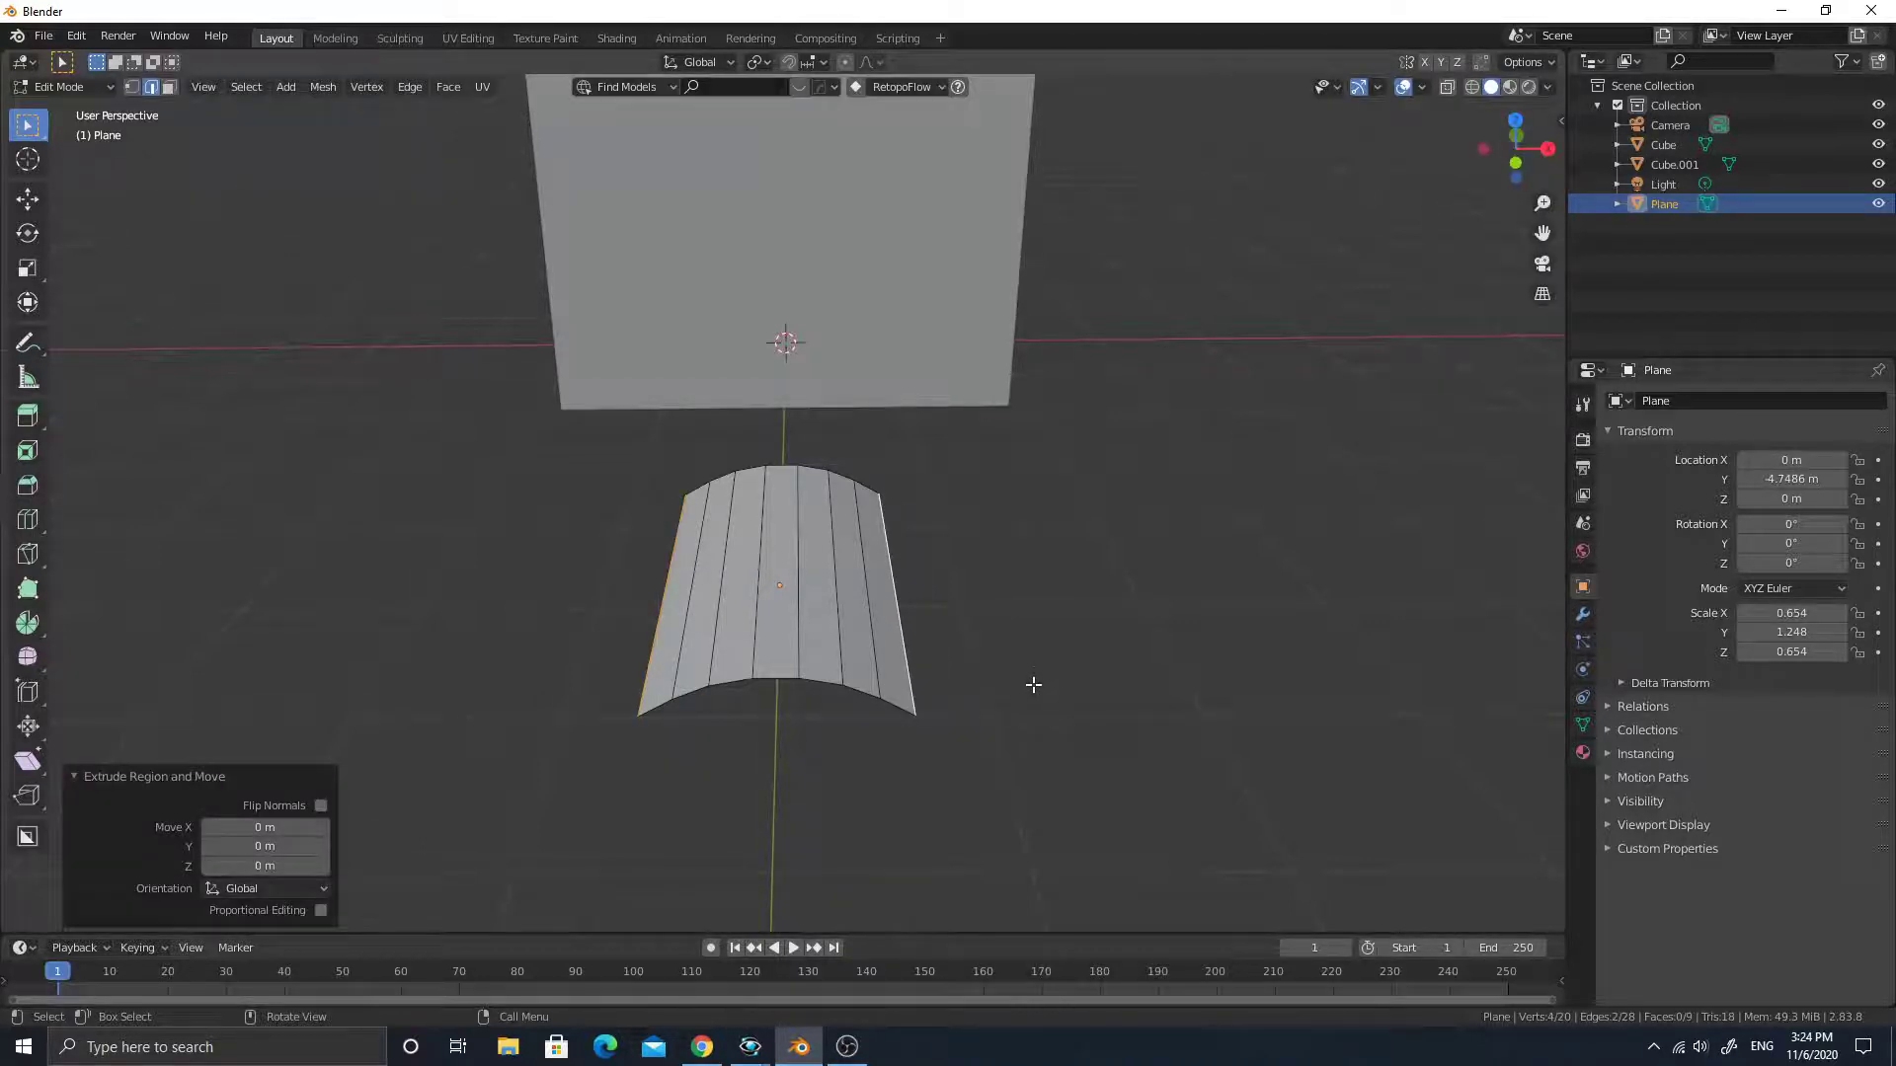
{"action": "key", "text": "s"}
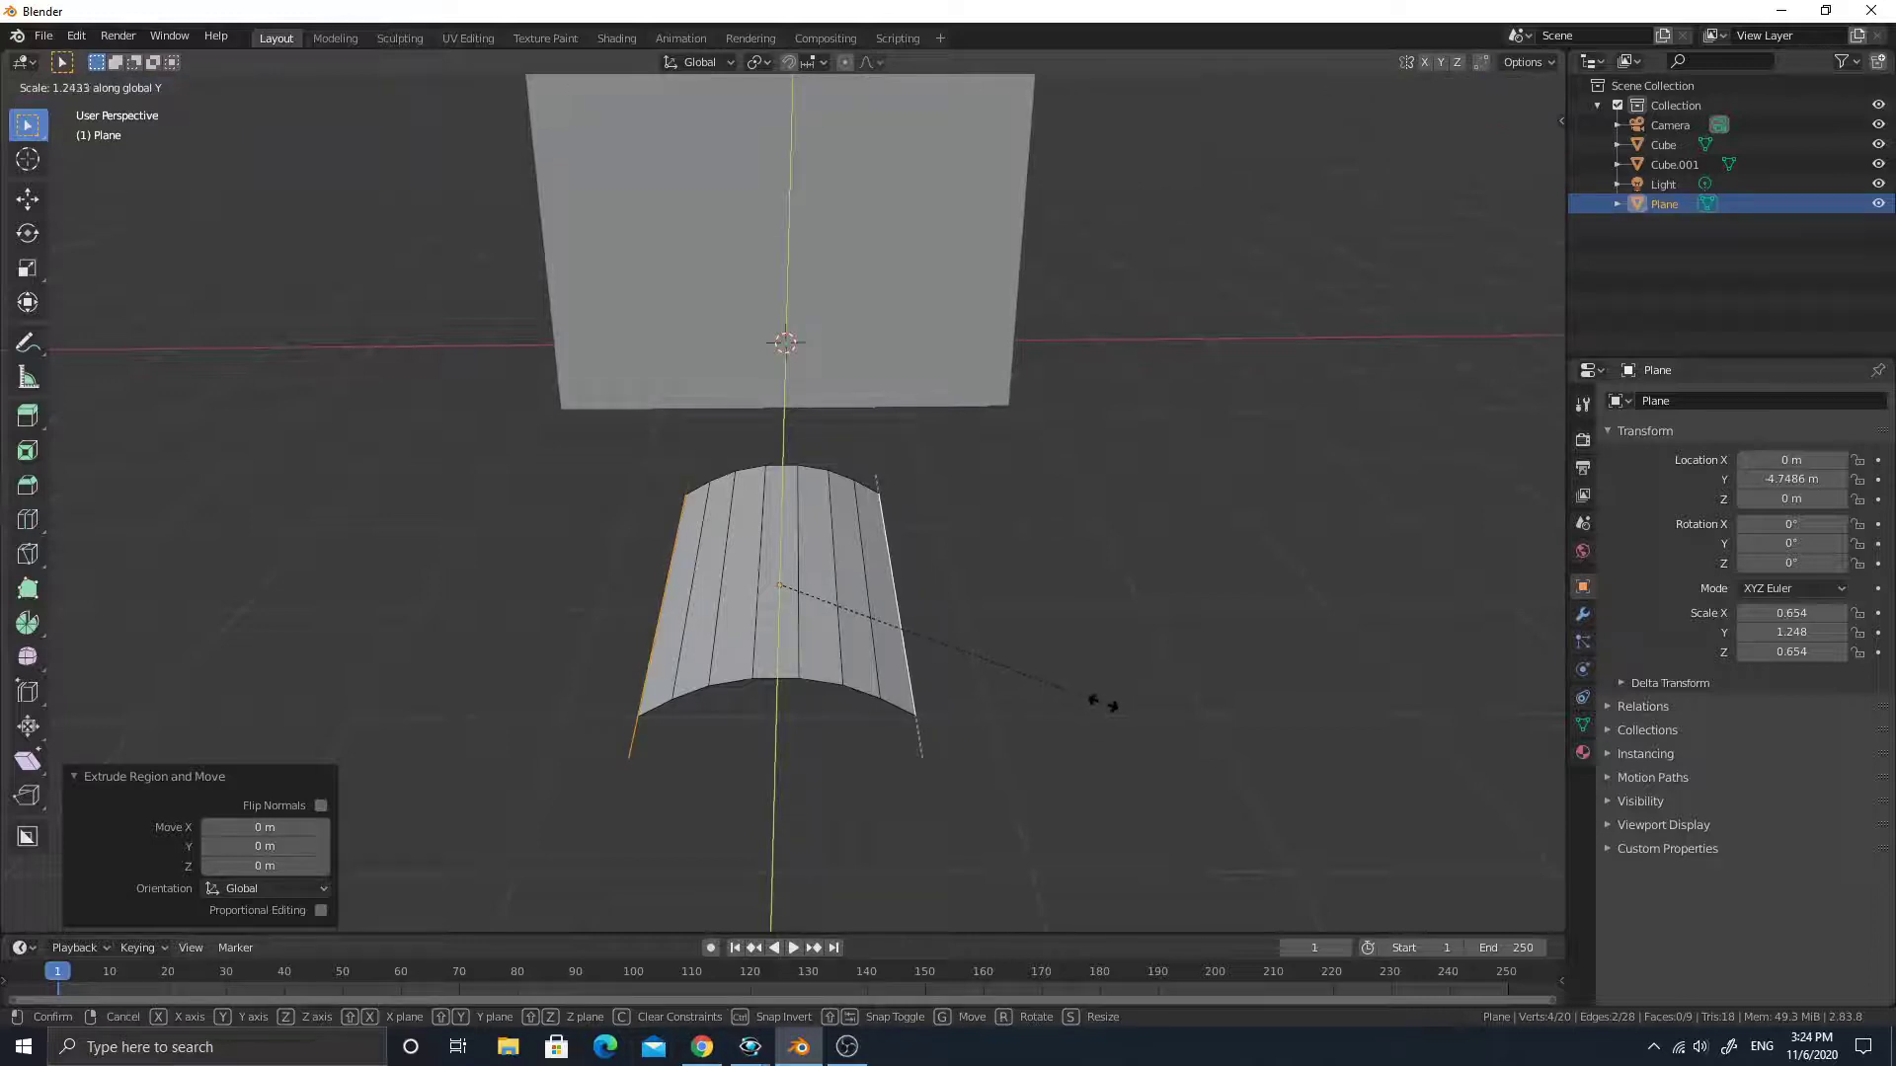
{"action": "key", "text": "x"}
{"action": "left_click", "coordinate": [1120, 722]}
{"action": "middle_click_drag", "start_coordinate": [1051, 645], "coordinate": [936, 473]}
Add a Solidify modifier to the tile with 0.21 m thickness.
{"action": "key", "text": "Tab"}
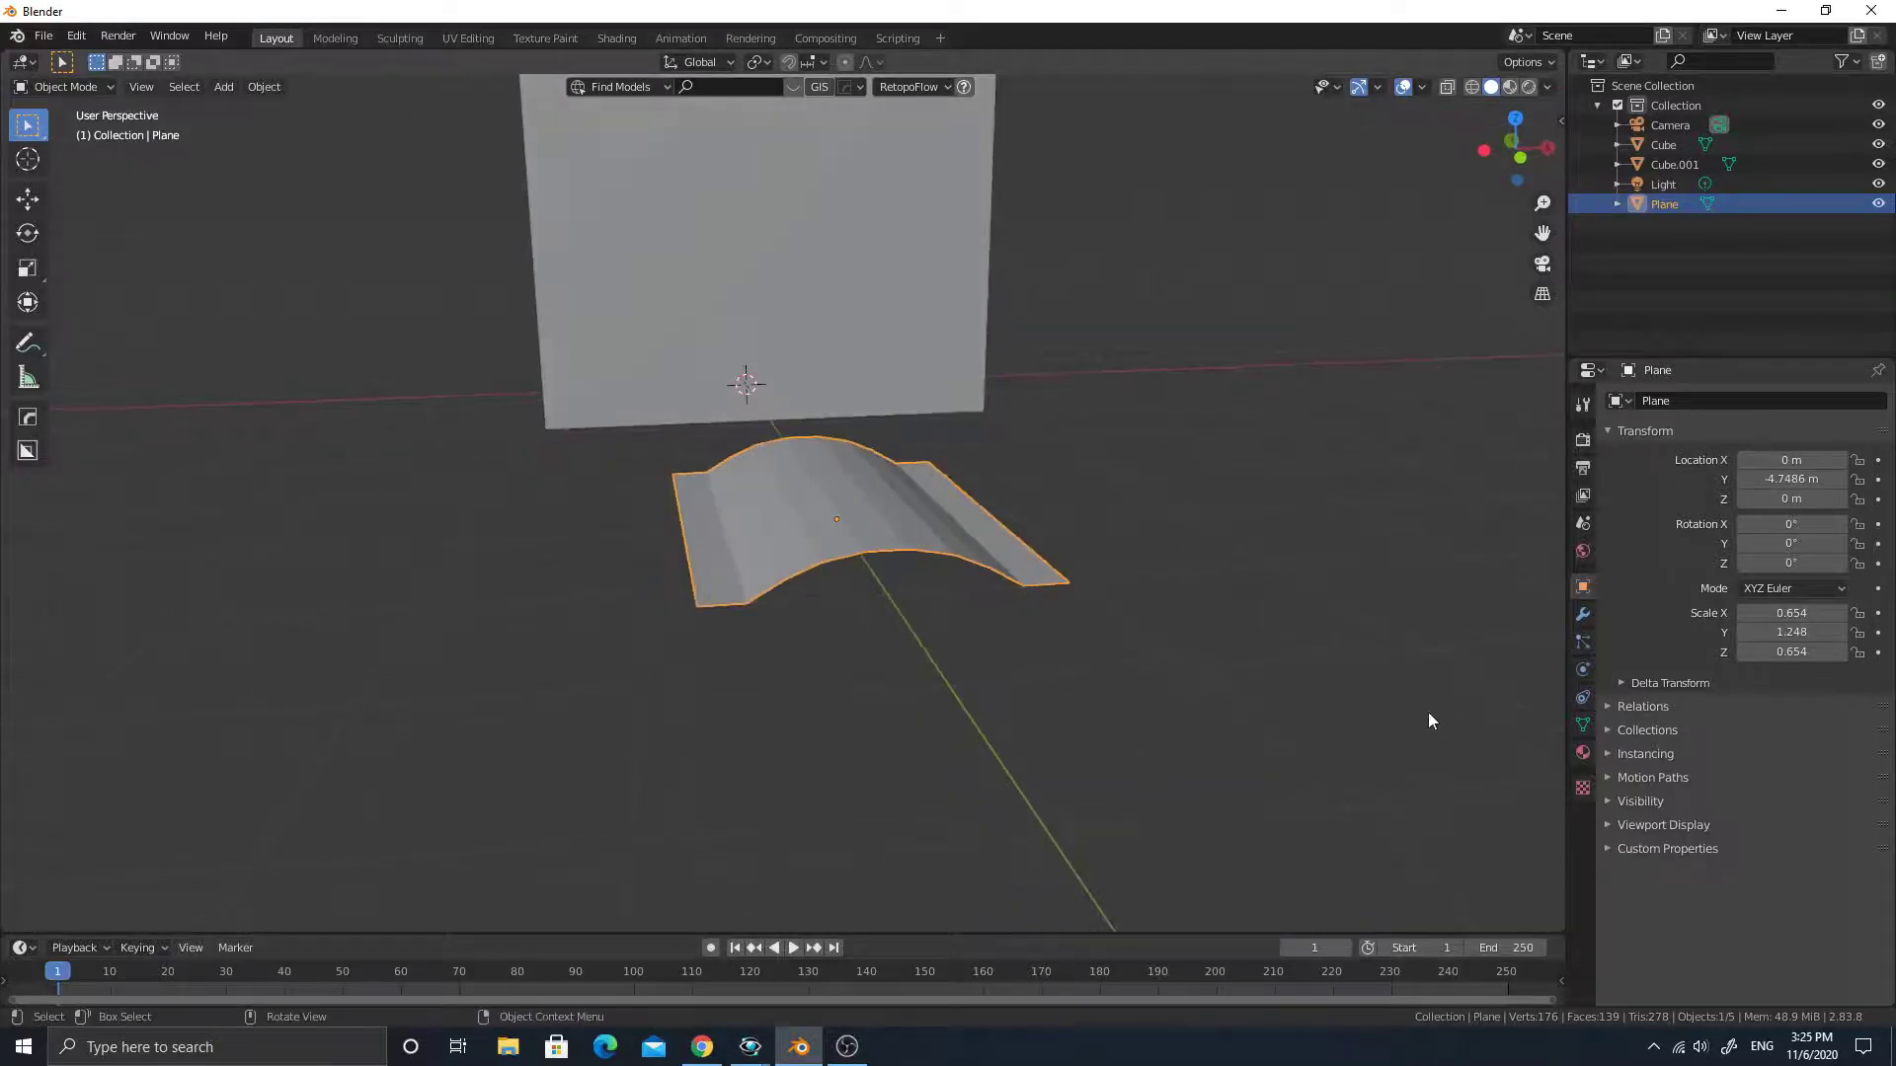
{"action": "left_click", "coordinate": [1580, 616]}
{"action": "left_click", "coordinate": [1585, 644]}
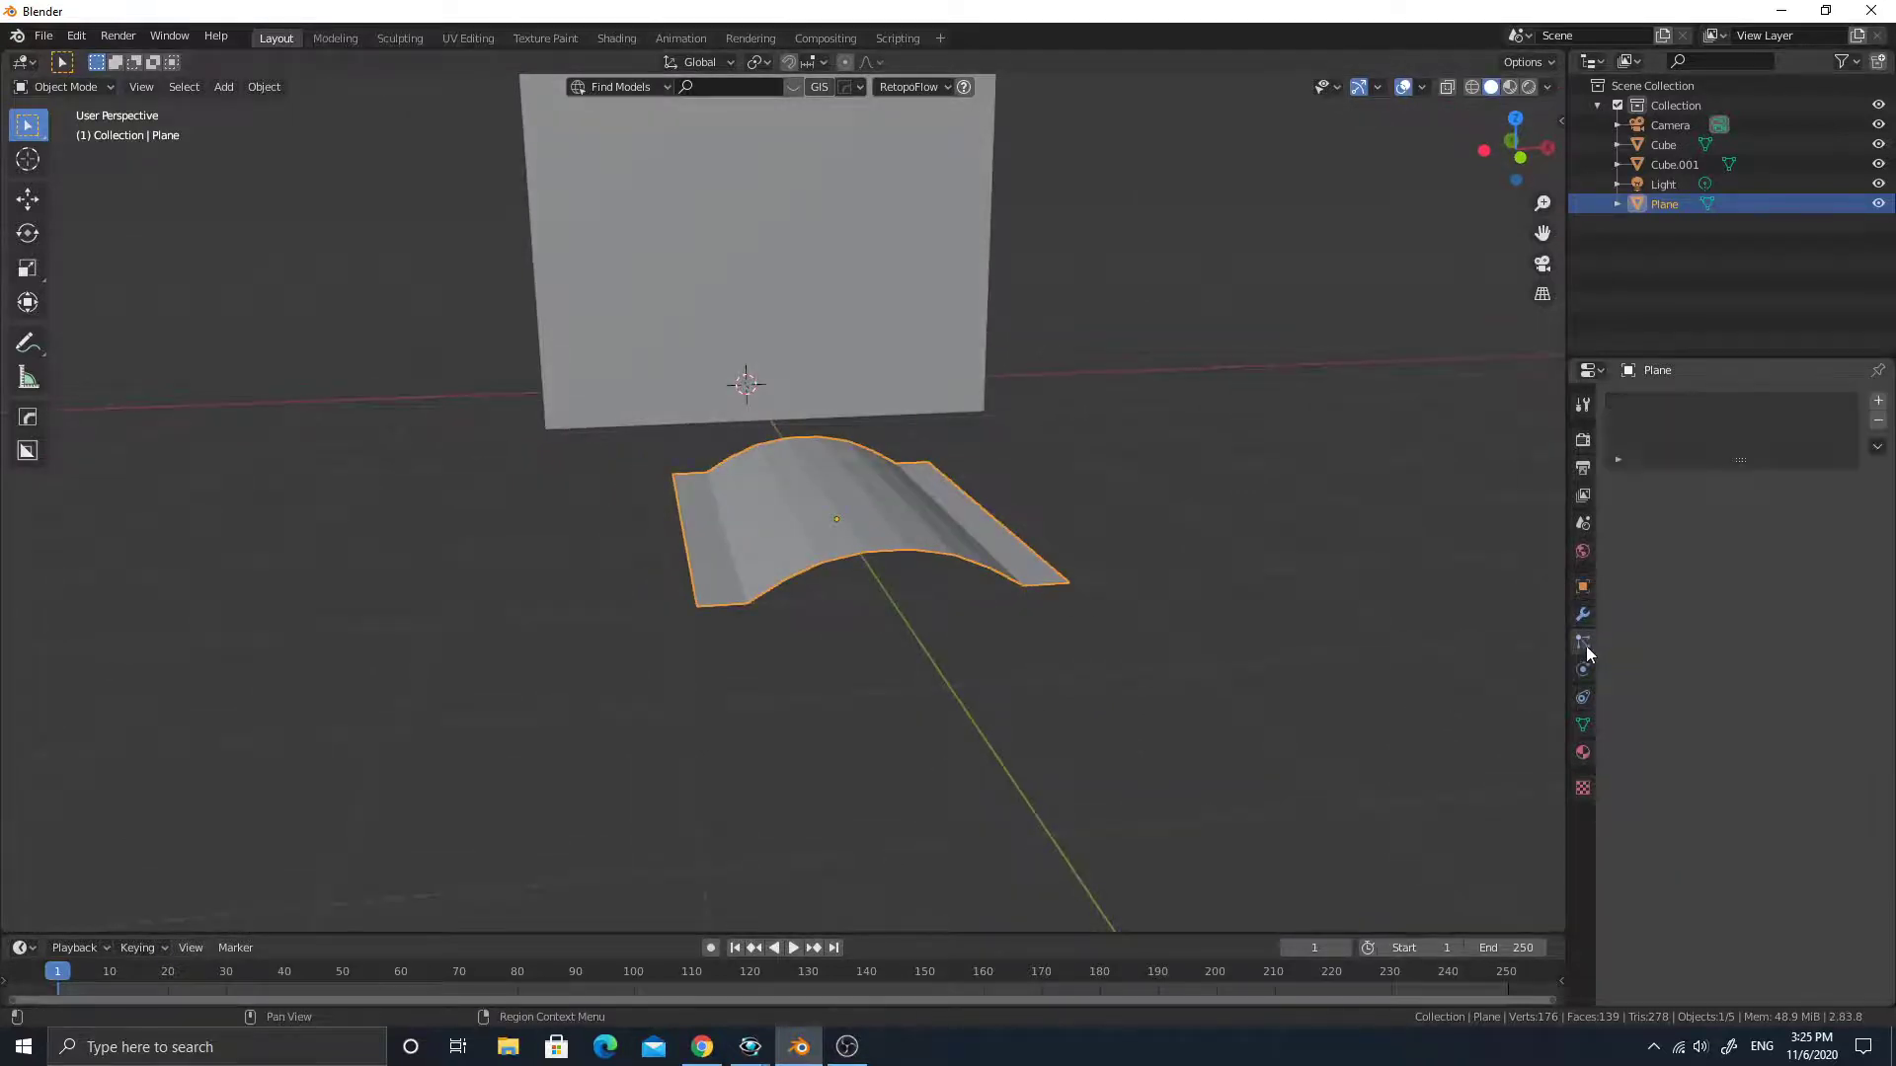
{"action": "left_click", "coordinate": [1583, 614]}
{"action": "left_click", "coordinate": [1711, 402]}
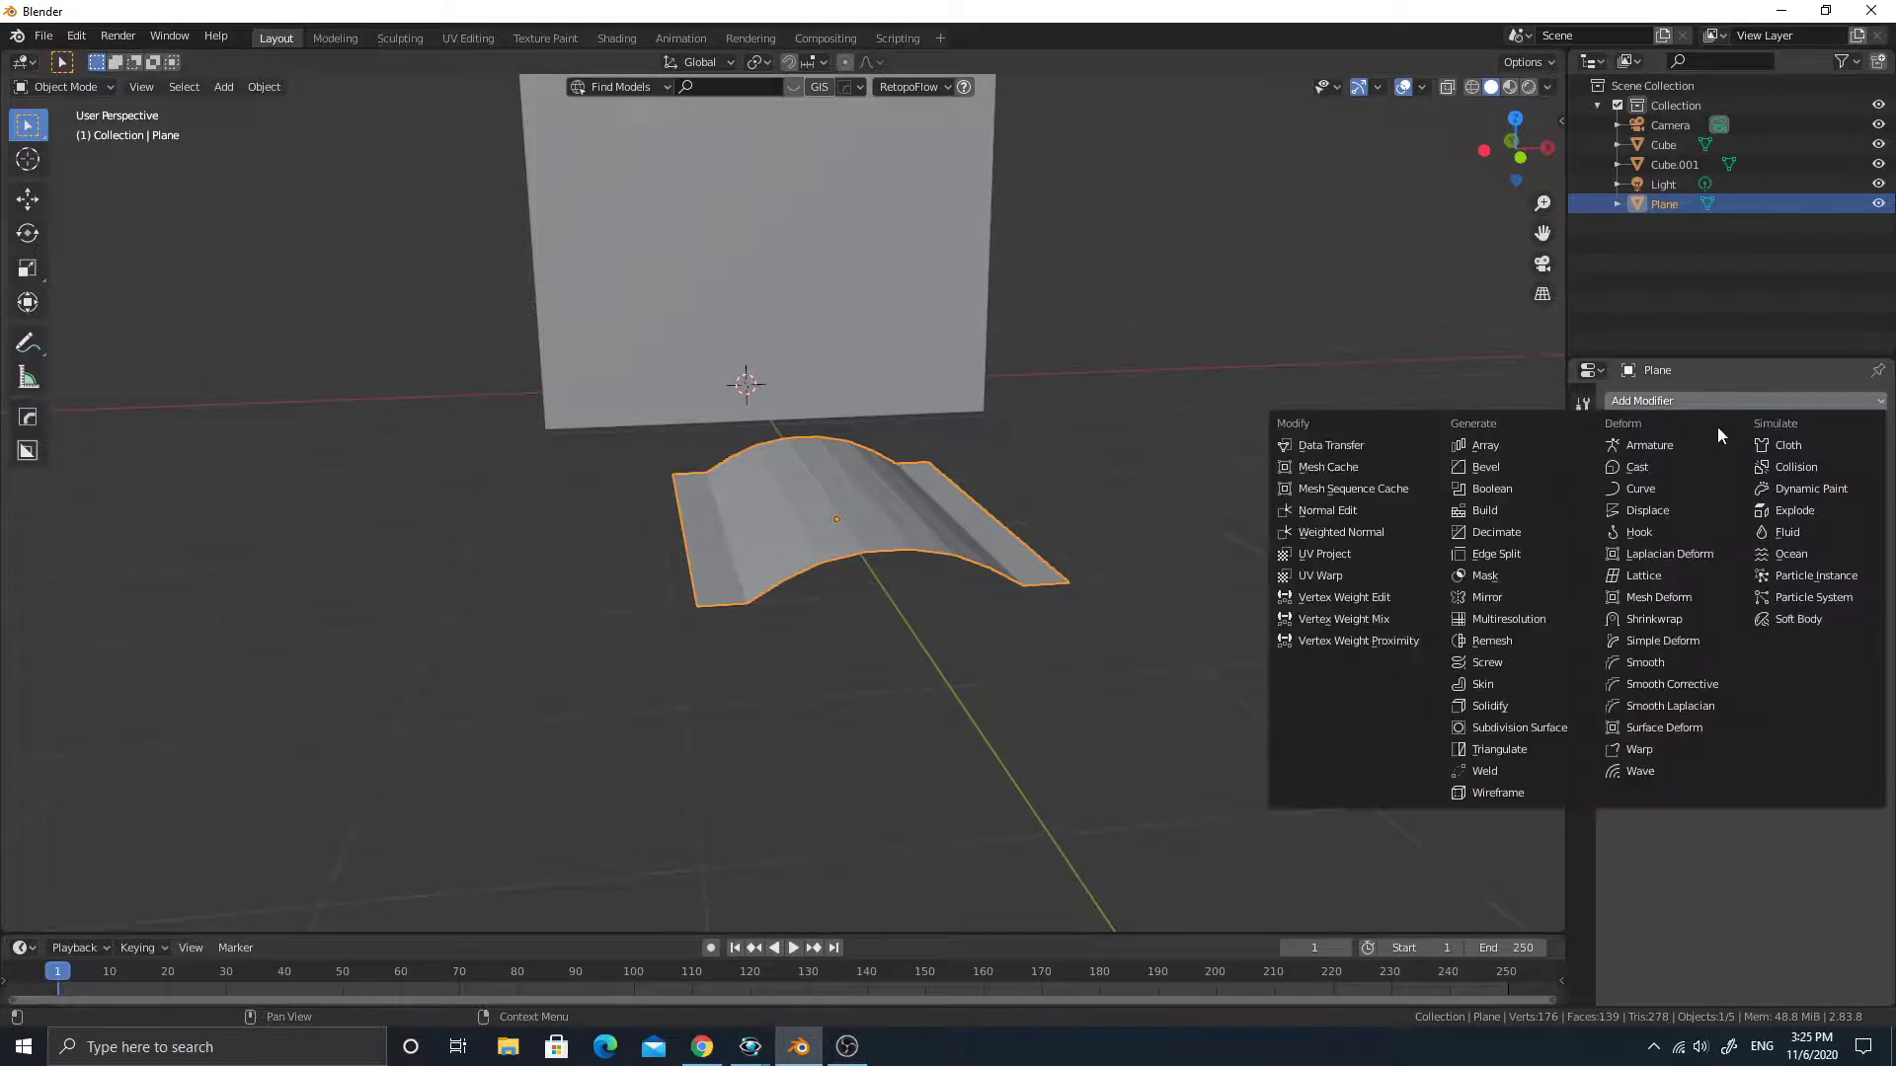
{"action": "left_click", "coordinate": [1537, 708]}
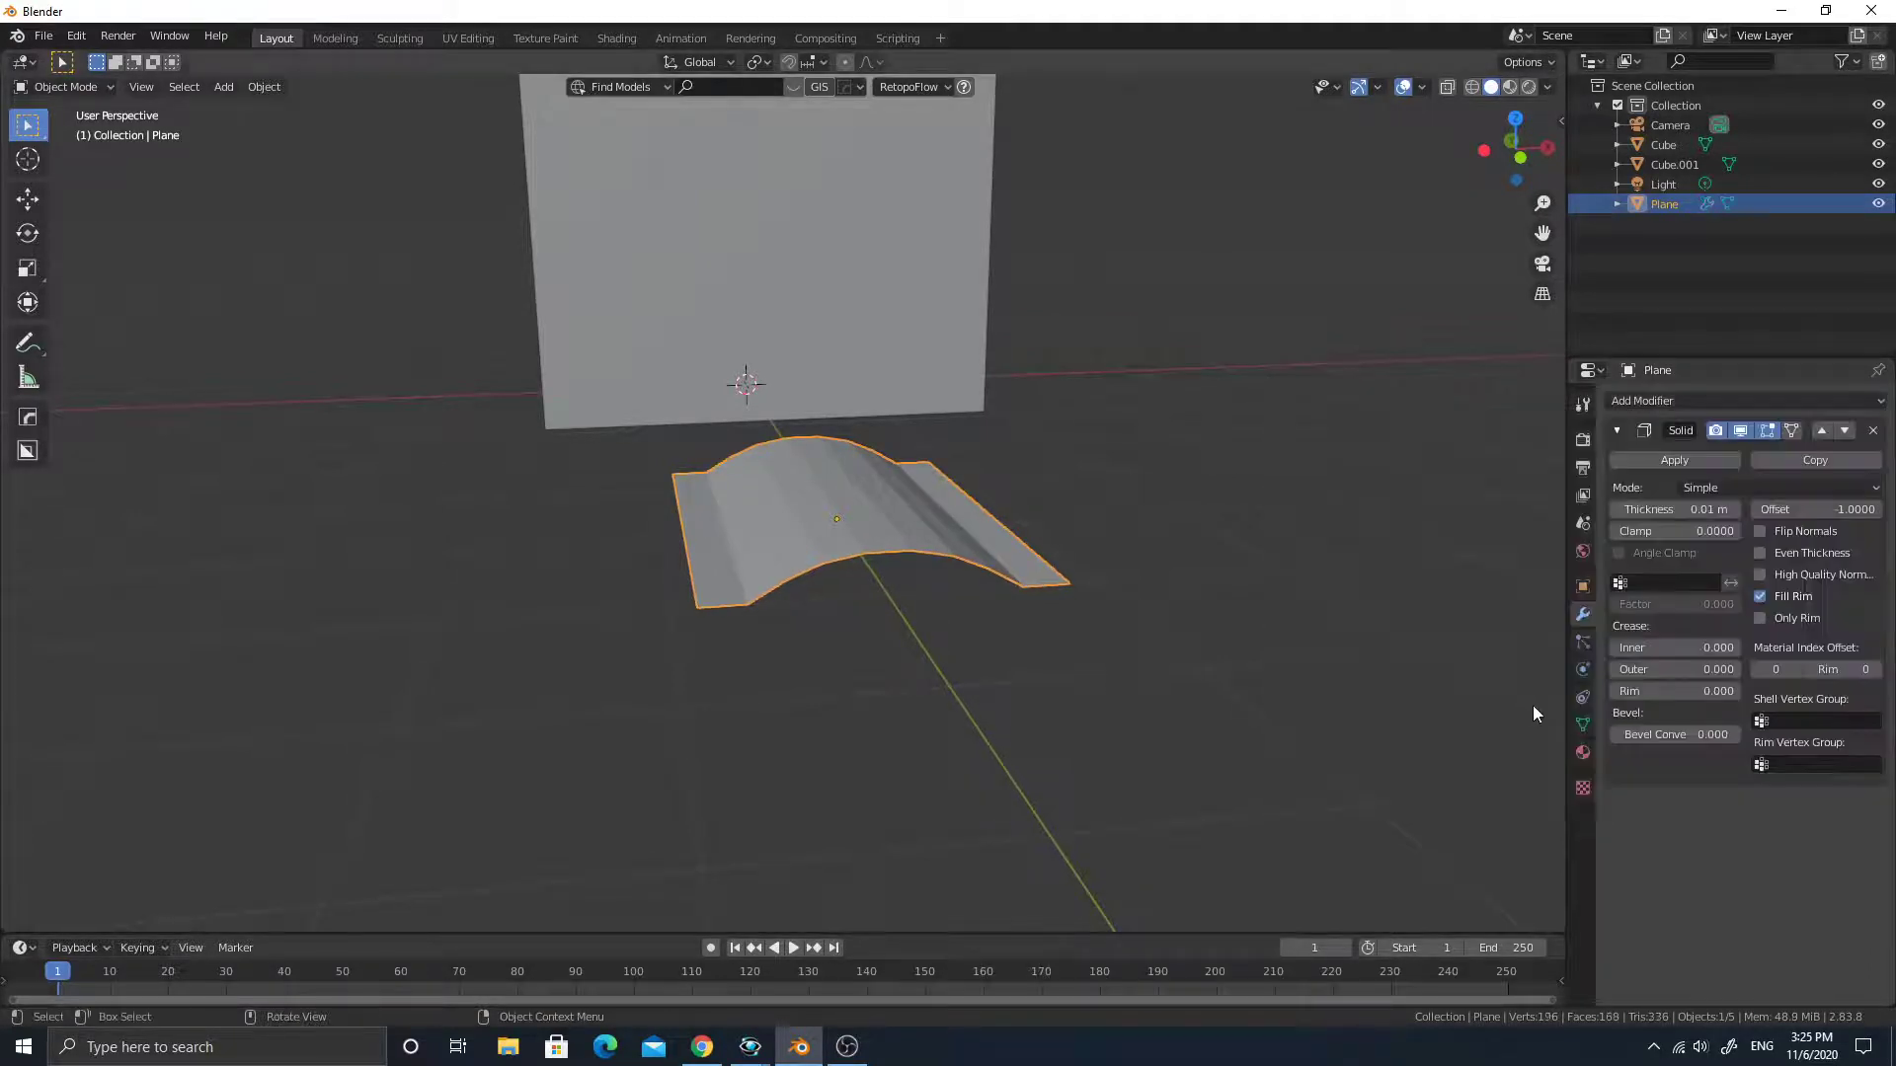
{"action": "left_click_drag", "start_coordinate": [1716, 509], "coordinate": [1720, 510]}
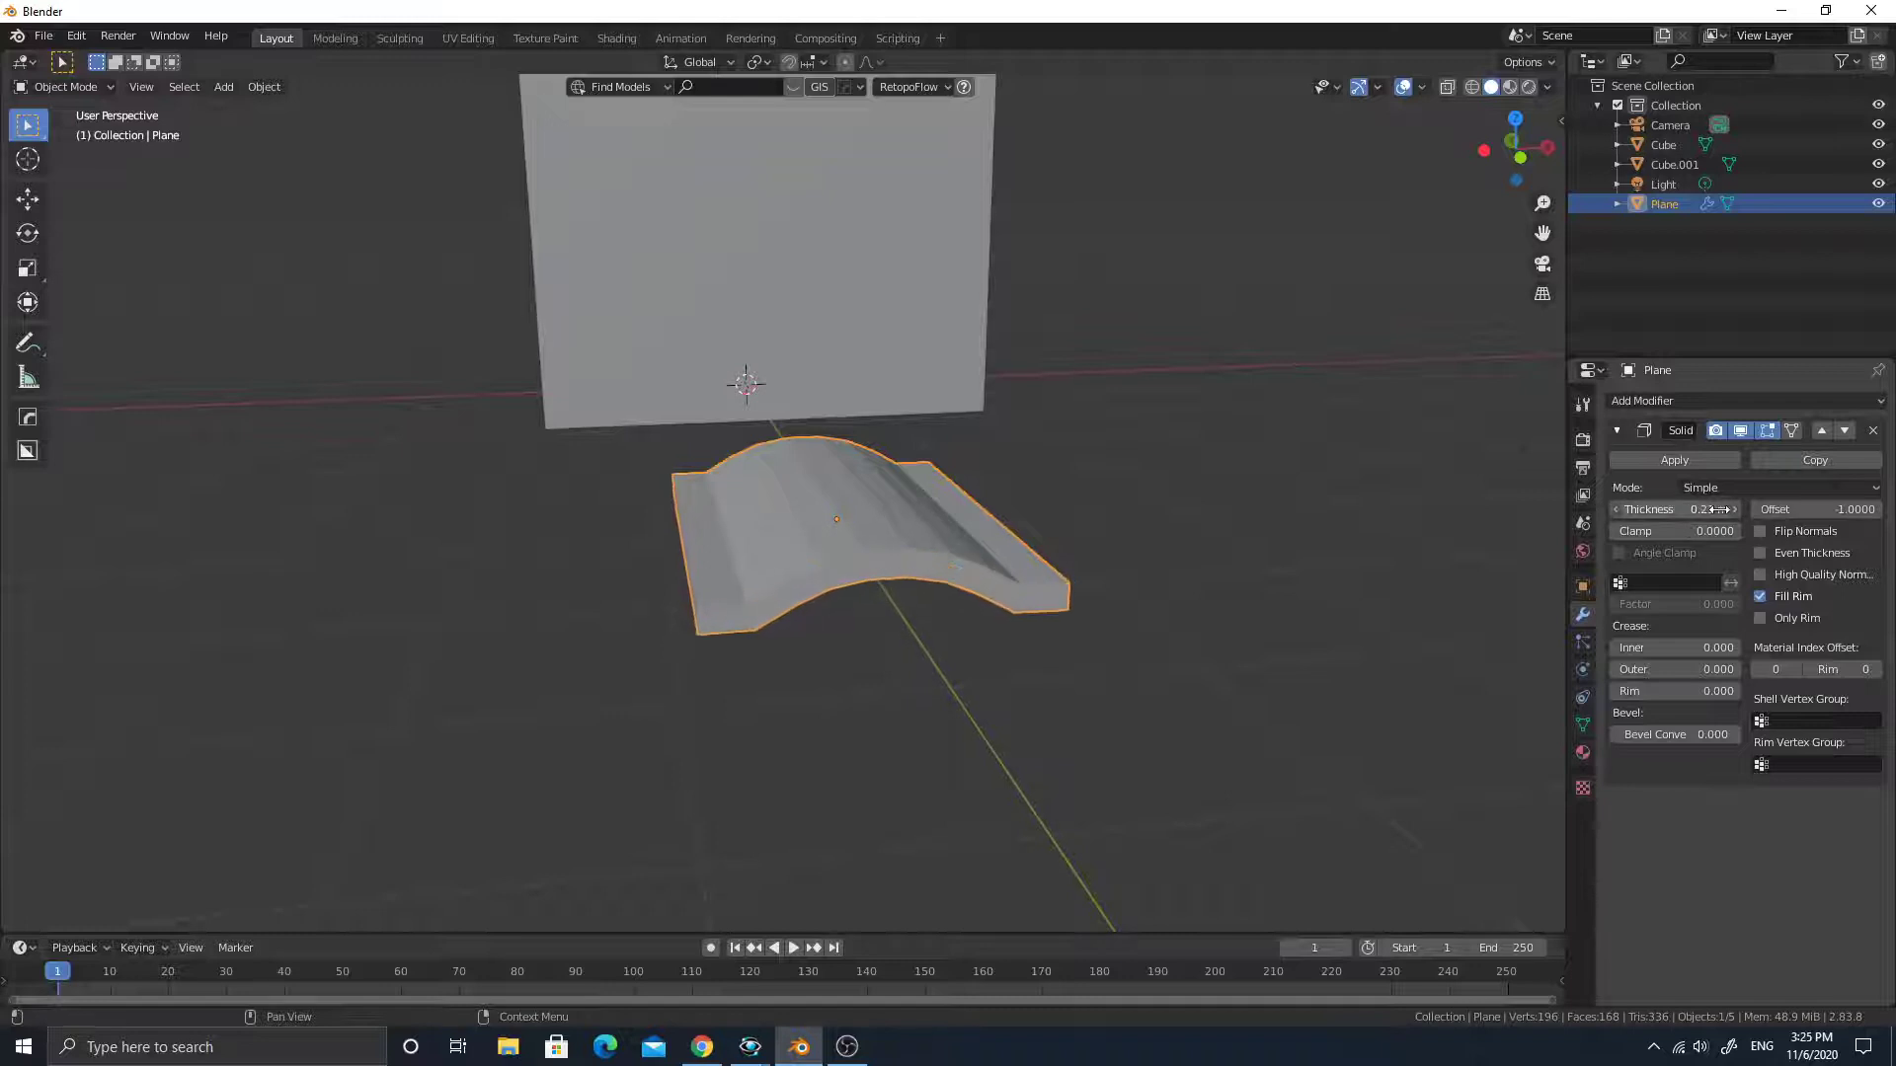
{"action": "middle_click_drag", "start_coordinate": [1489, 554], "coordinate": [1152, 564]}
{"action": "key", "text": "Tab"}
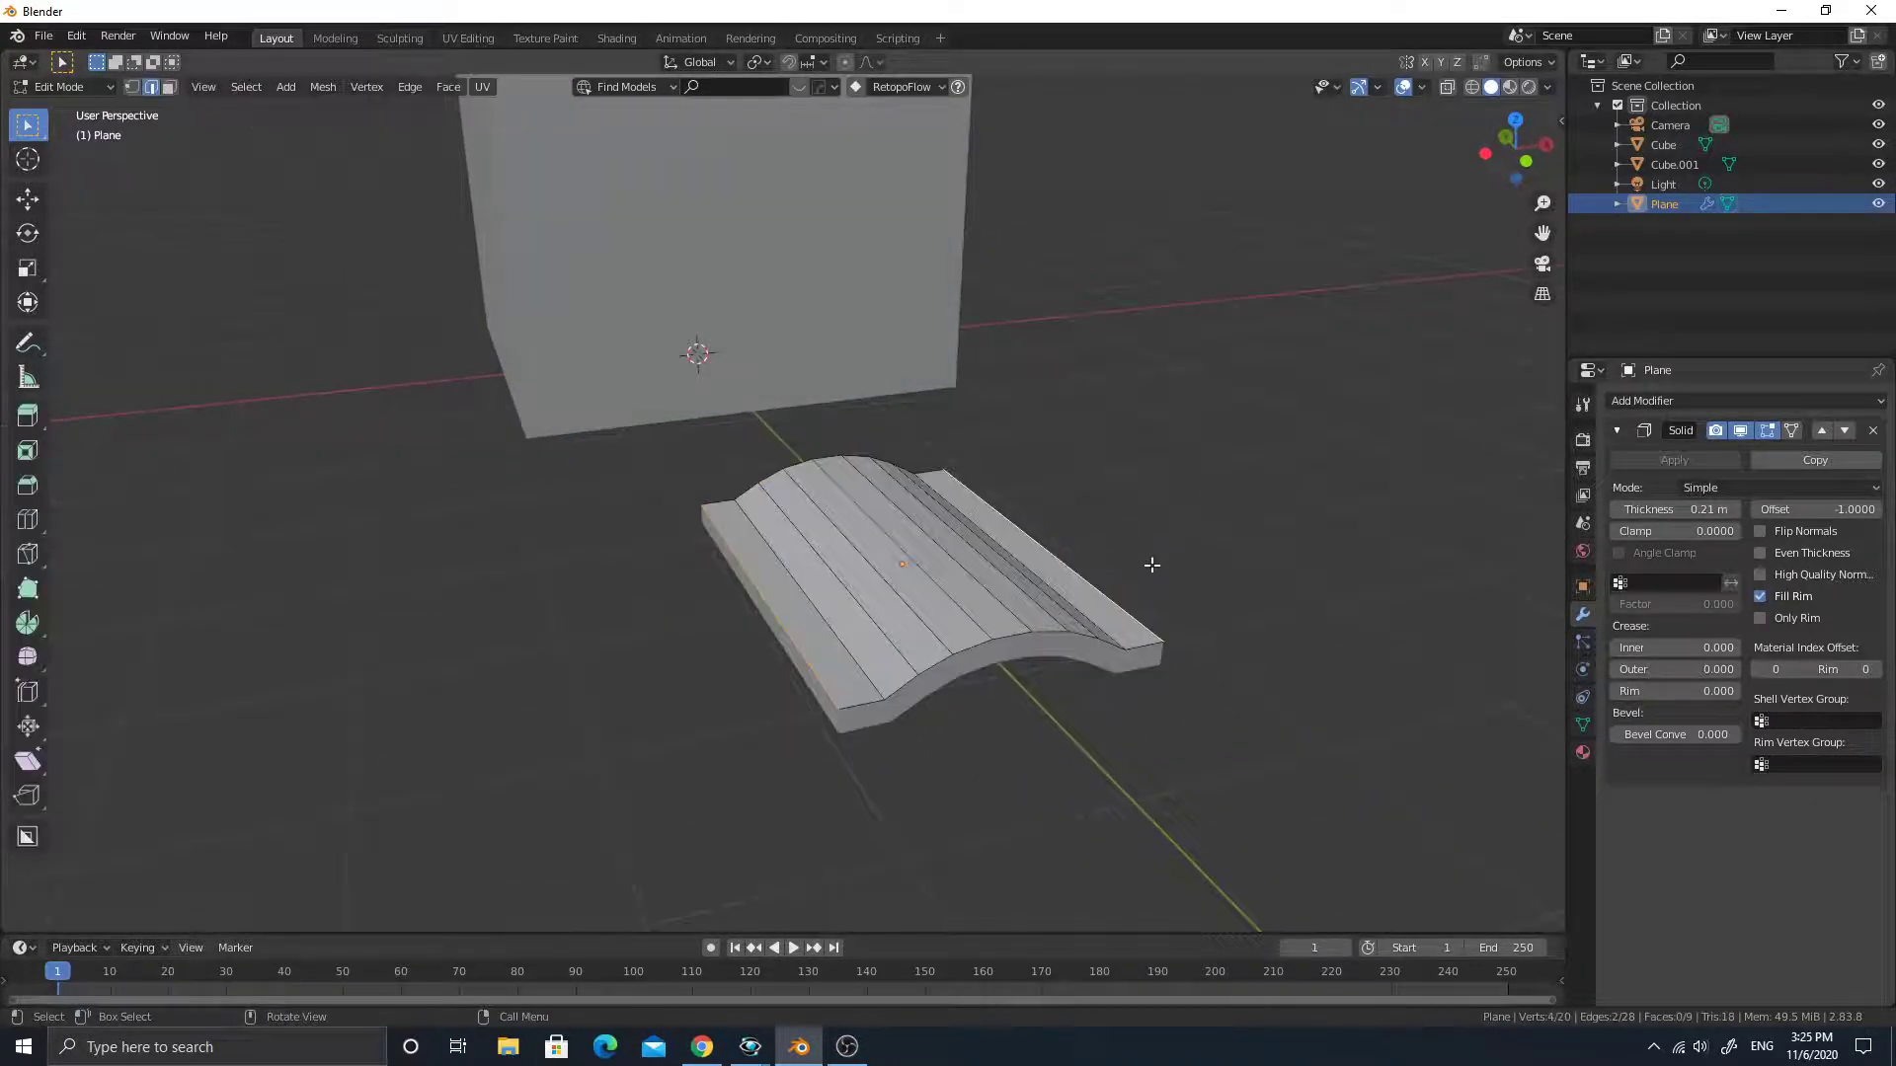
{"action": "key", "text": "Tab"}
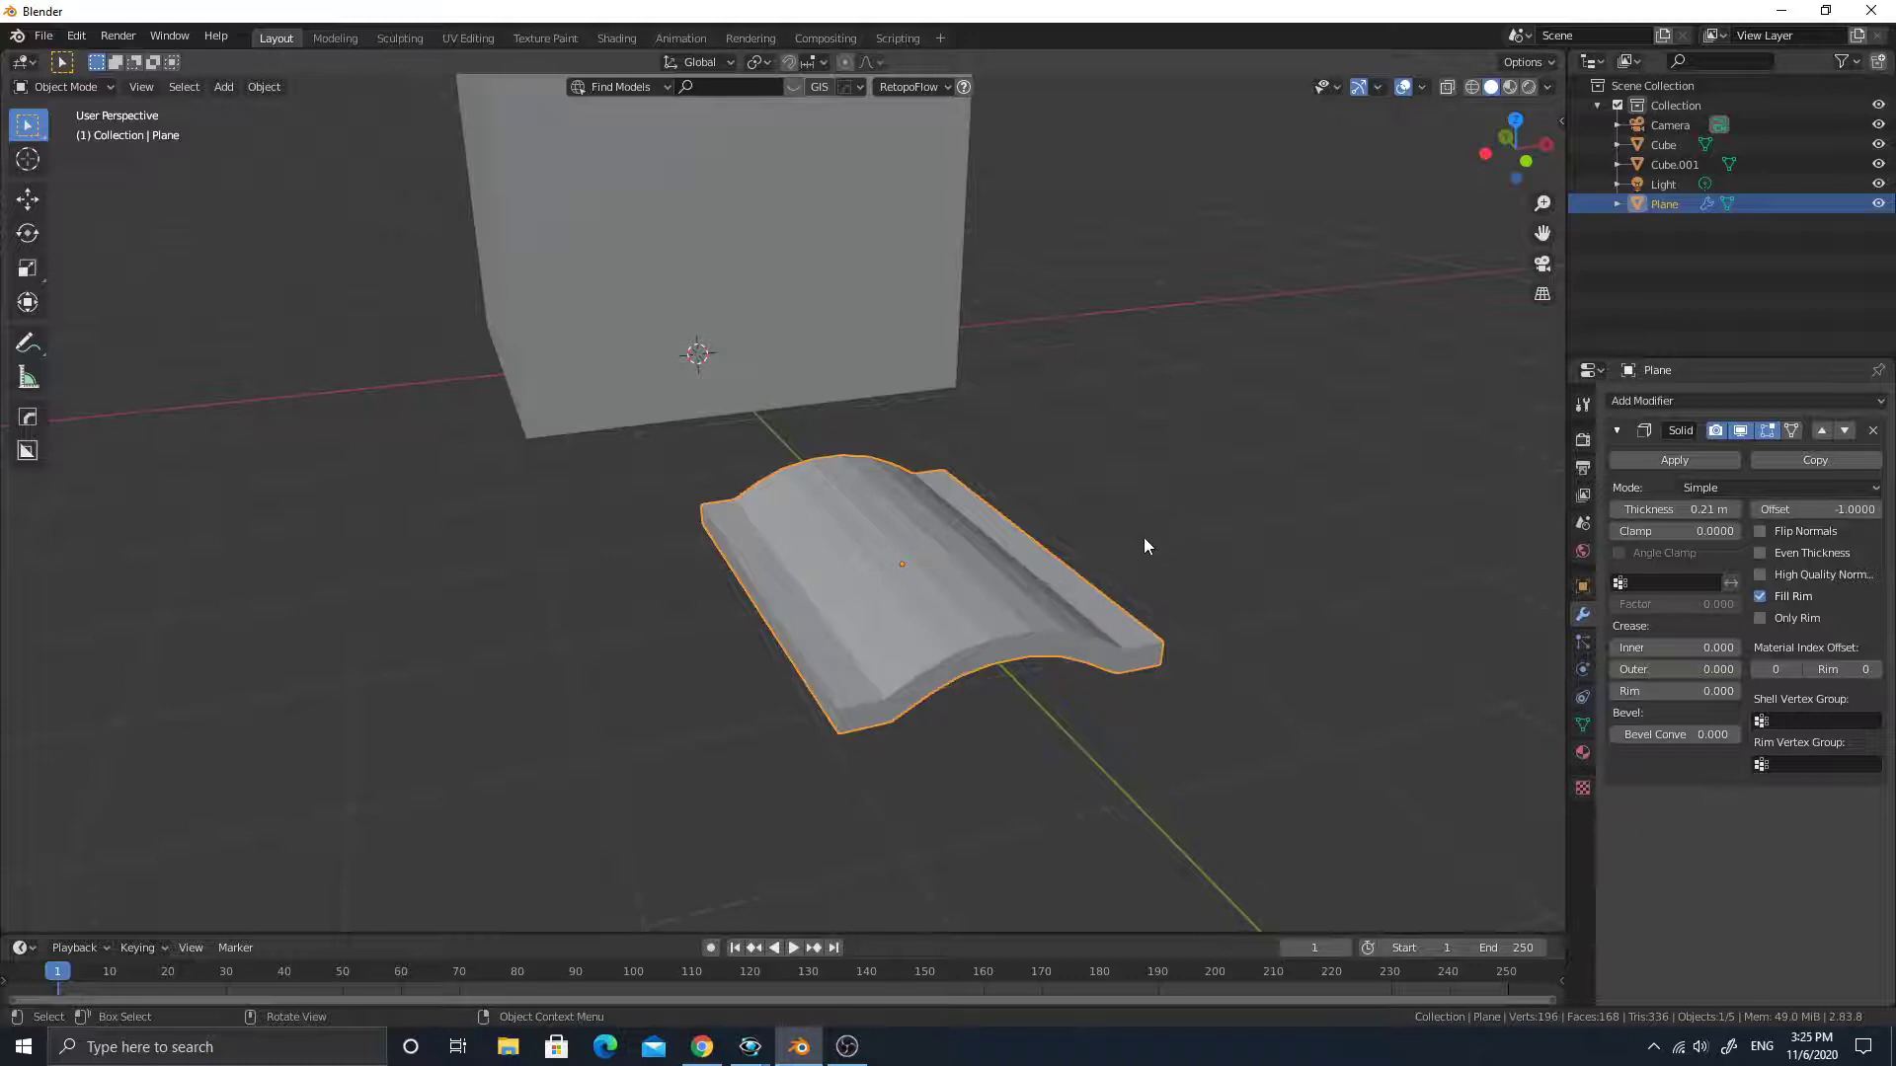
{"action": "key", "text": "ctrl+a"}
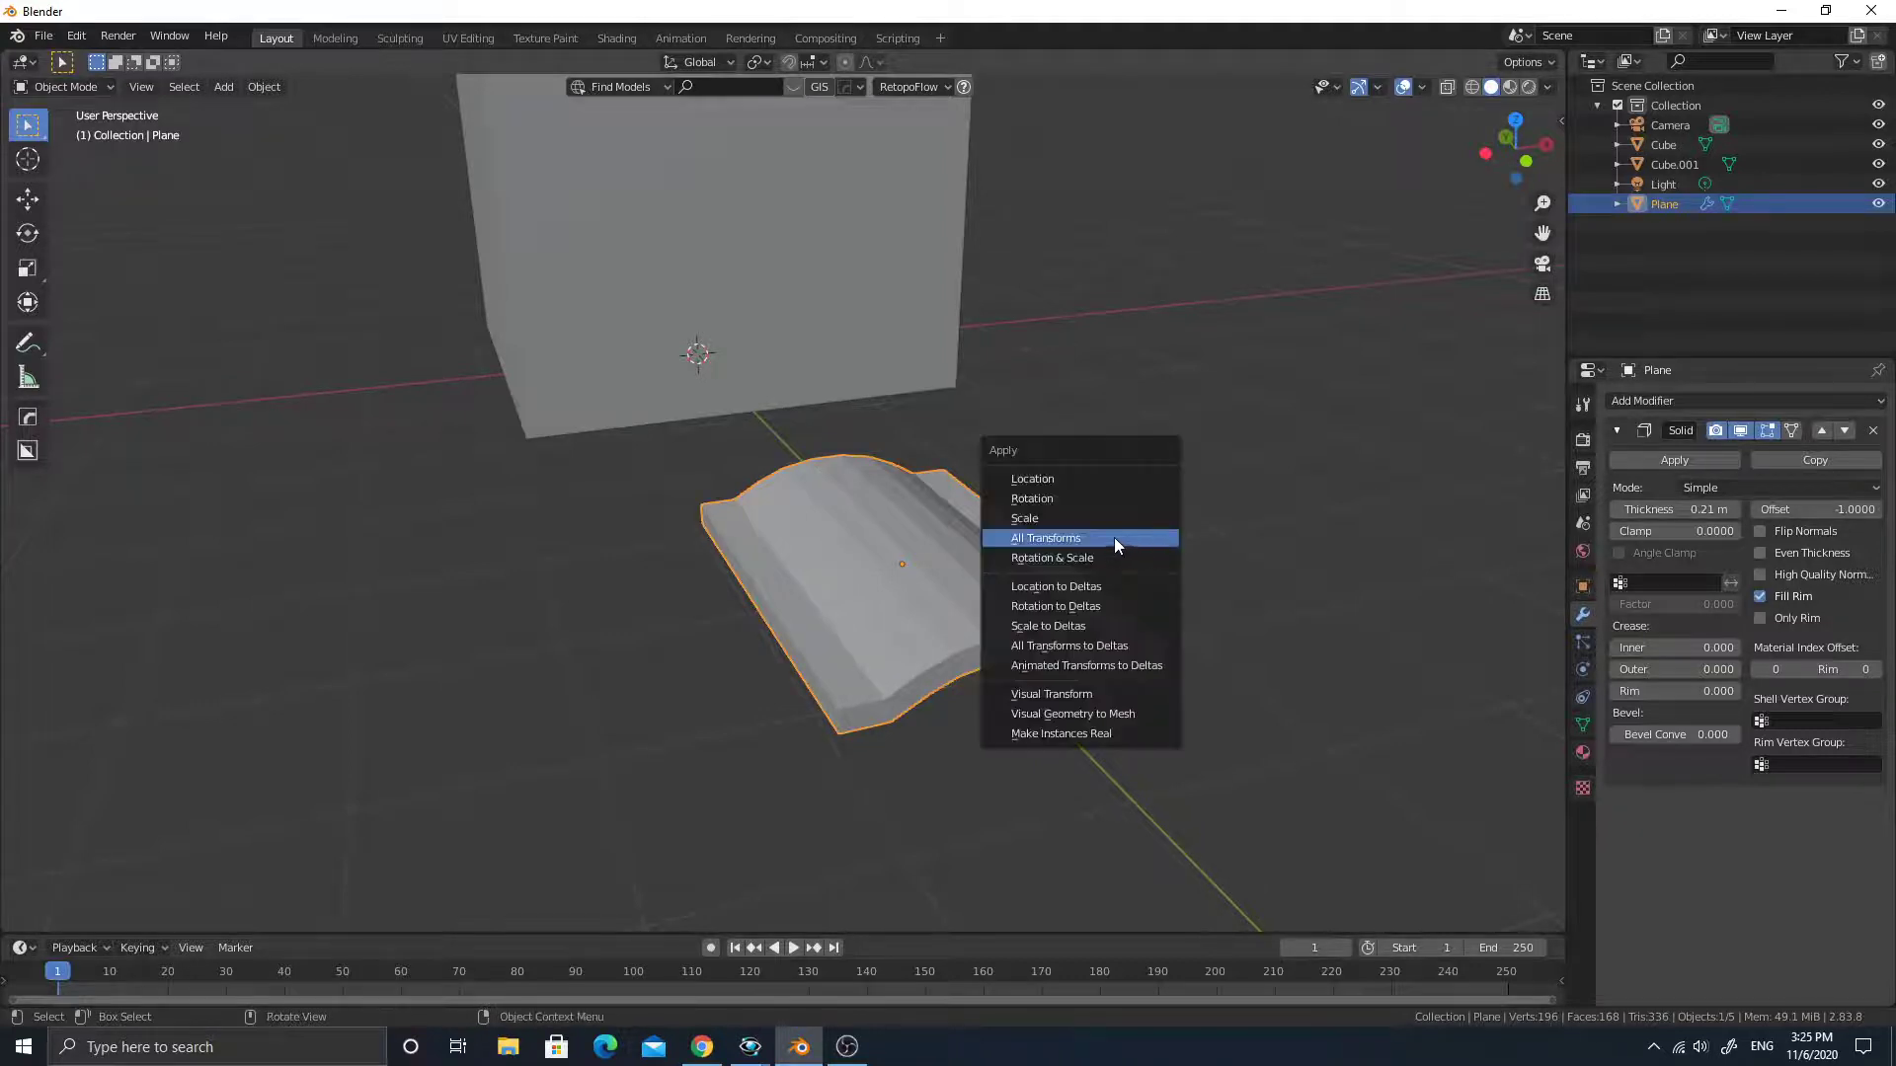
Apply all transforms to the tile.
{"action": "left_click", "coordinate": [1114, 537]}
{"action": "middle_click_drag", "start_coordinate": [1140, 553], "coordinate": [1163, 554]}
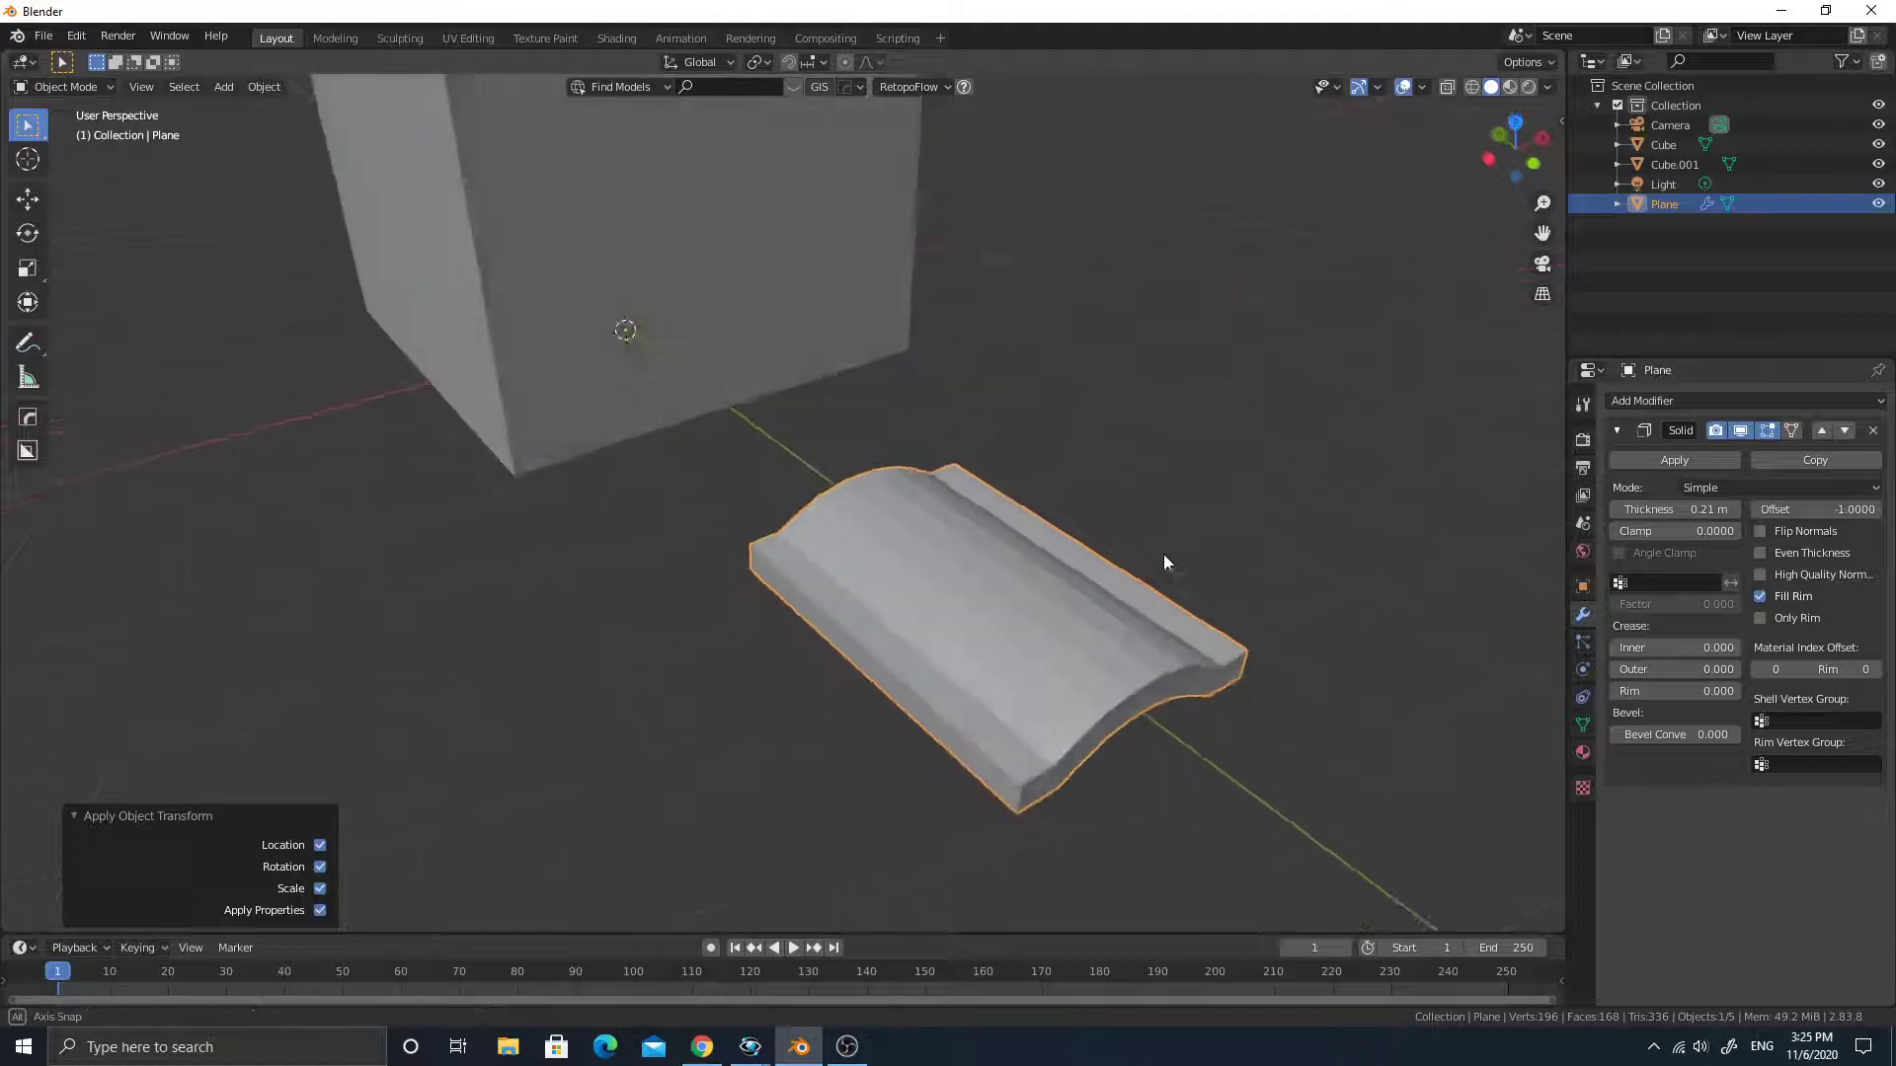
{"action": "scroll", "coordinate": [1163, 554], "scroll_direction": "down", "scroll_amount": 4}
{"action": "middle_click_drag", "start_coordinate": [988, 602], "coordinate": [999, 684]}
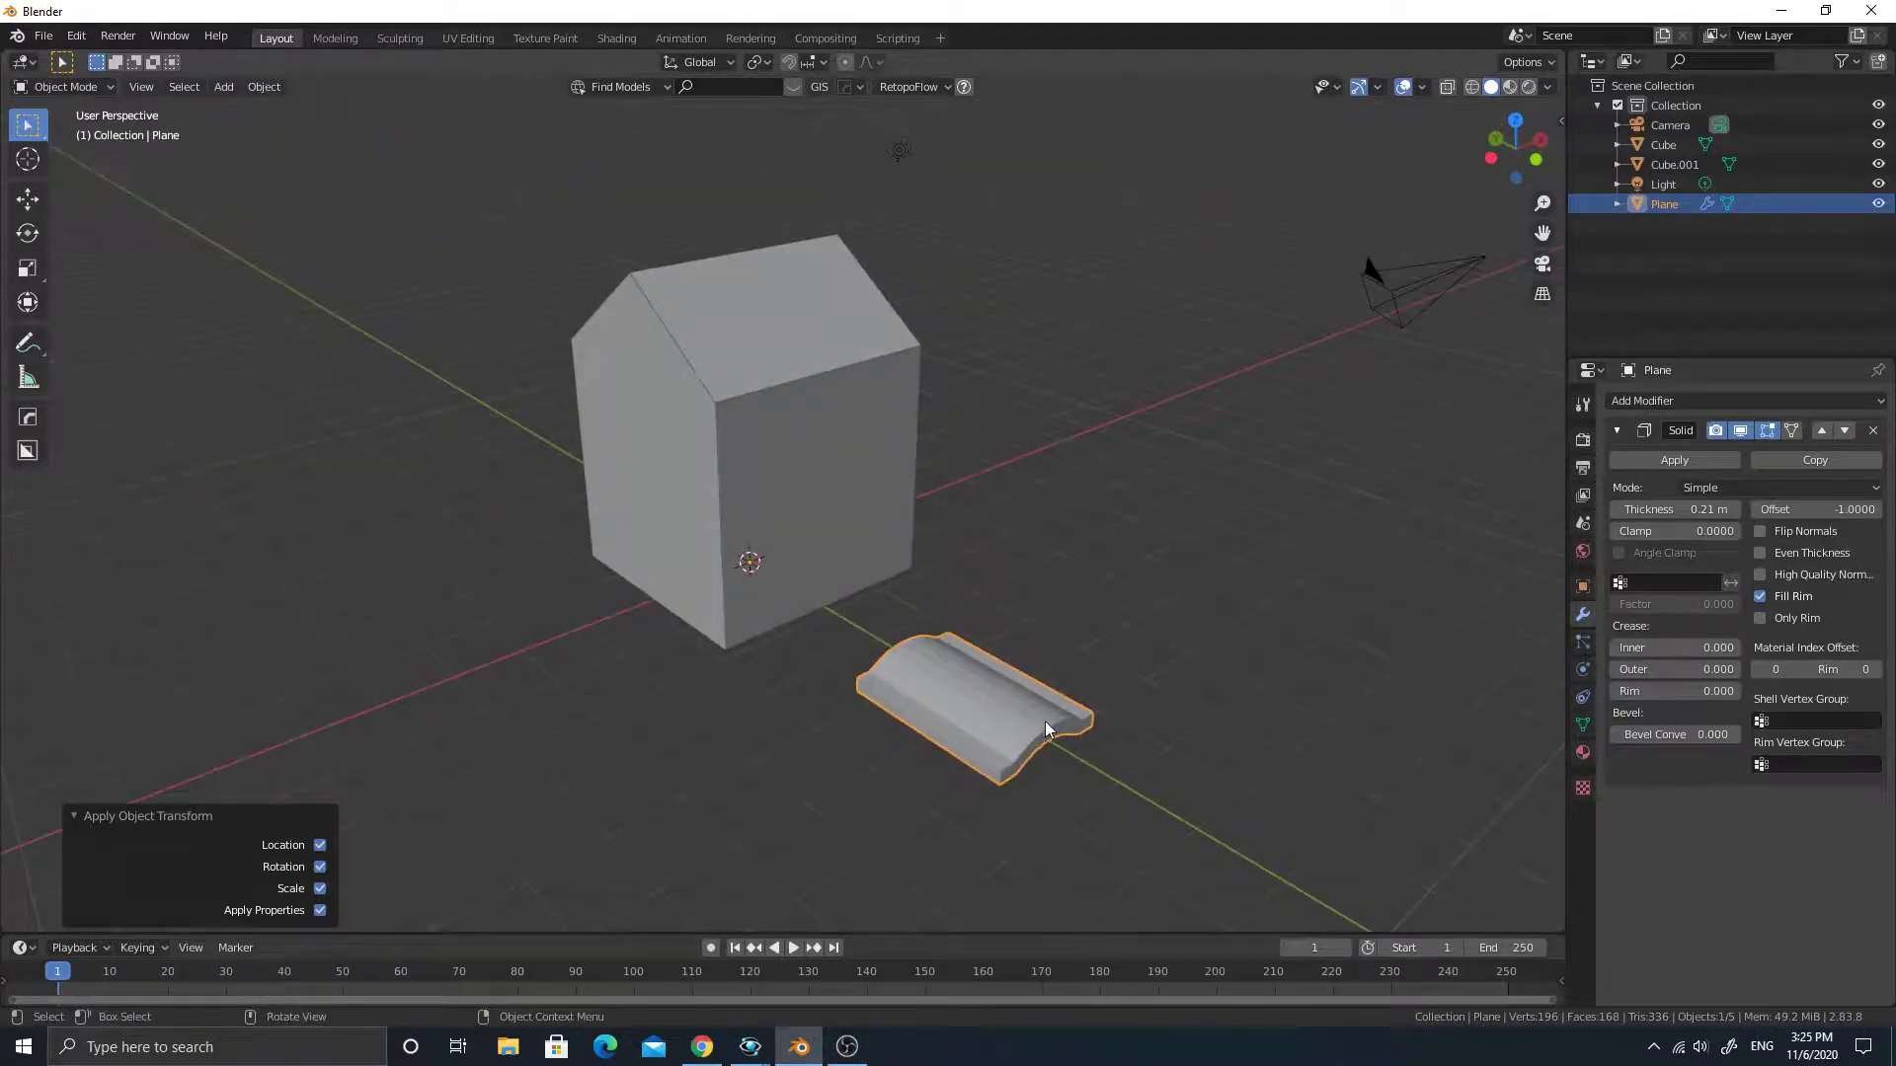
Set the tile's origin to its geometry centre.
{"action": "right_click", "coordinate": [968, 690]}
{"action": "mouse_move", "coordinate": [958, 686]}
{"action": "left_click", "coordinate": [1120, 710]}
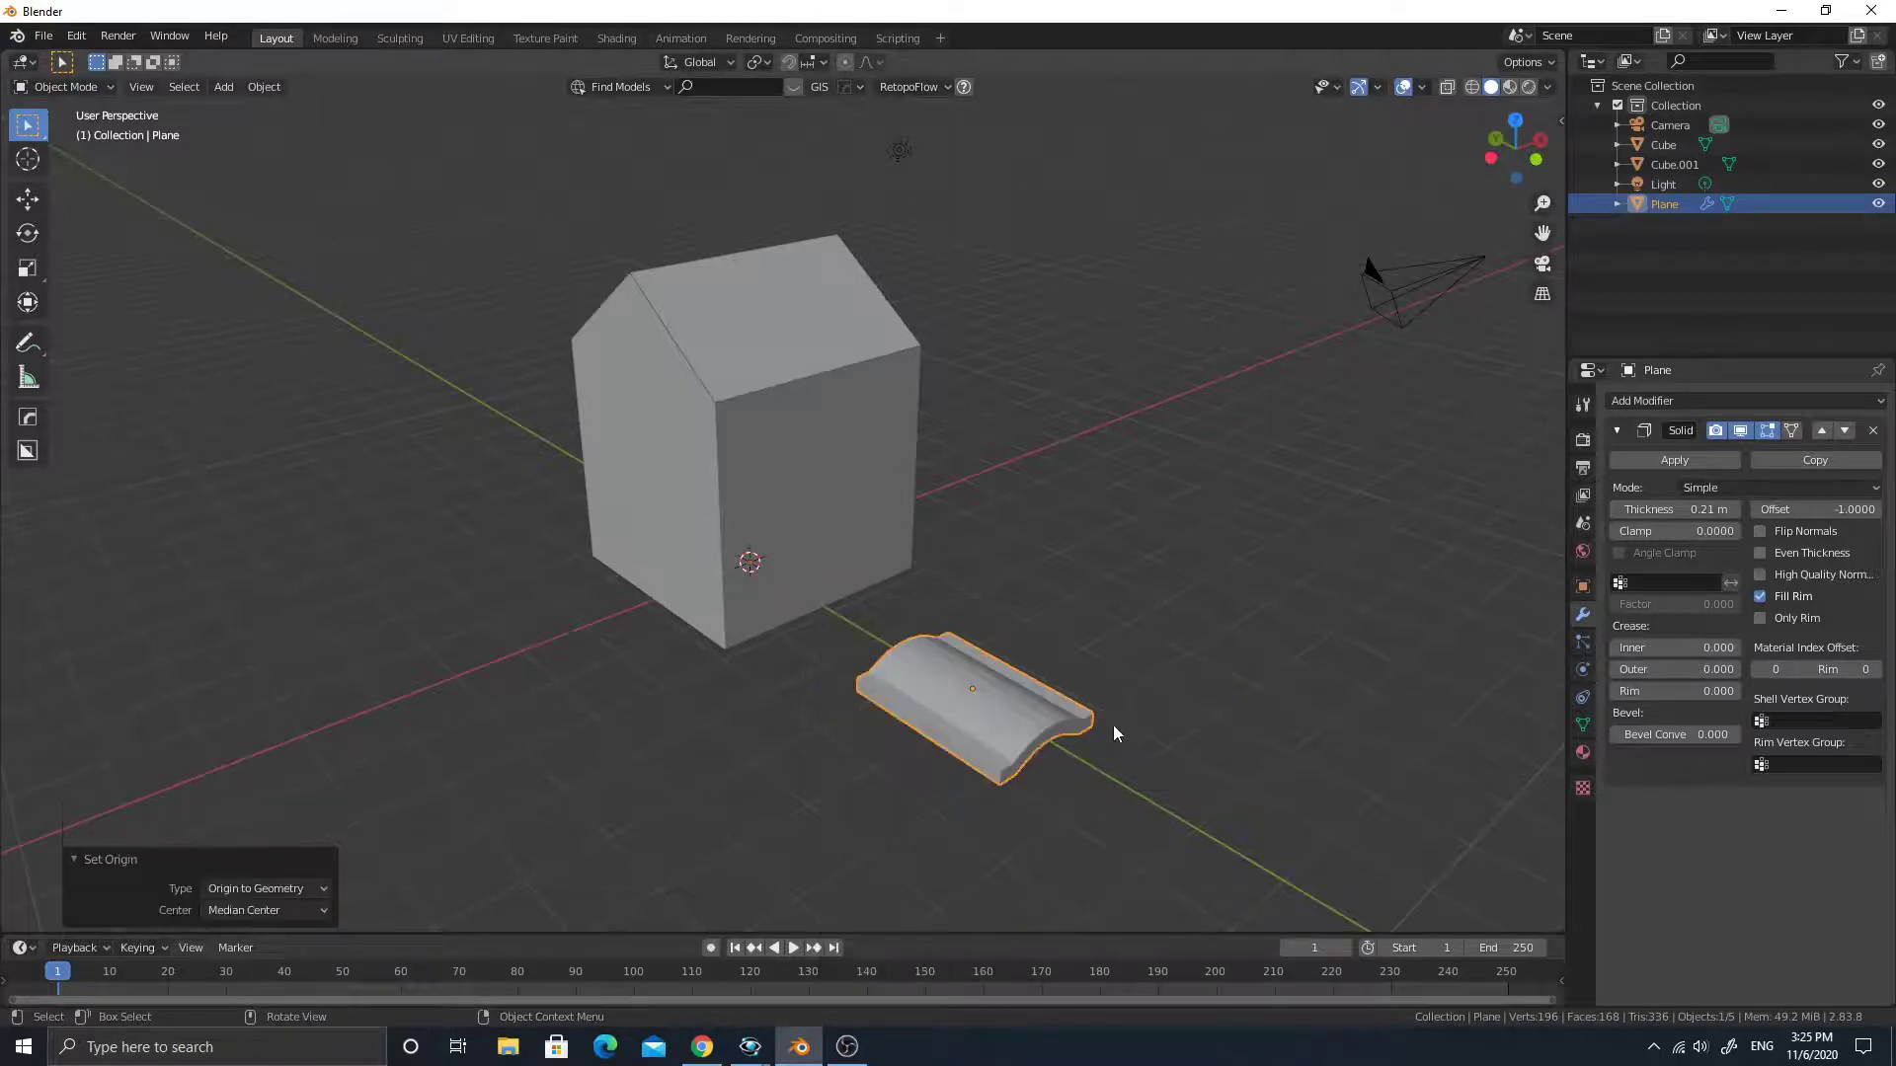
{"action": "left_click", "coordinate": [1160, 775]}
{"action": "left_click", "coordinate": [1081, 727]}
{"action": "left_click", "coordinate": [1099, 686]}
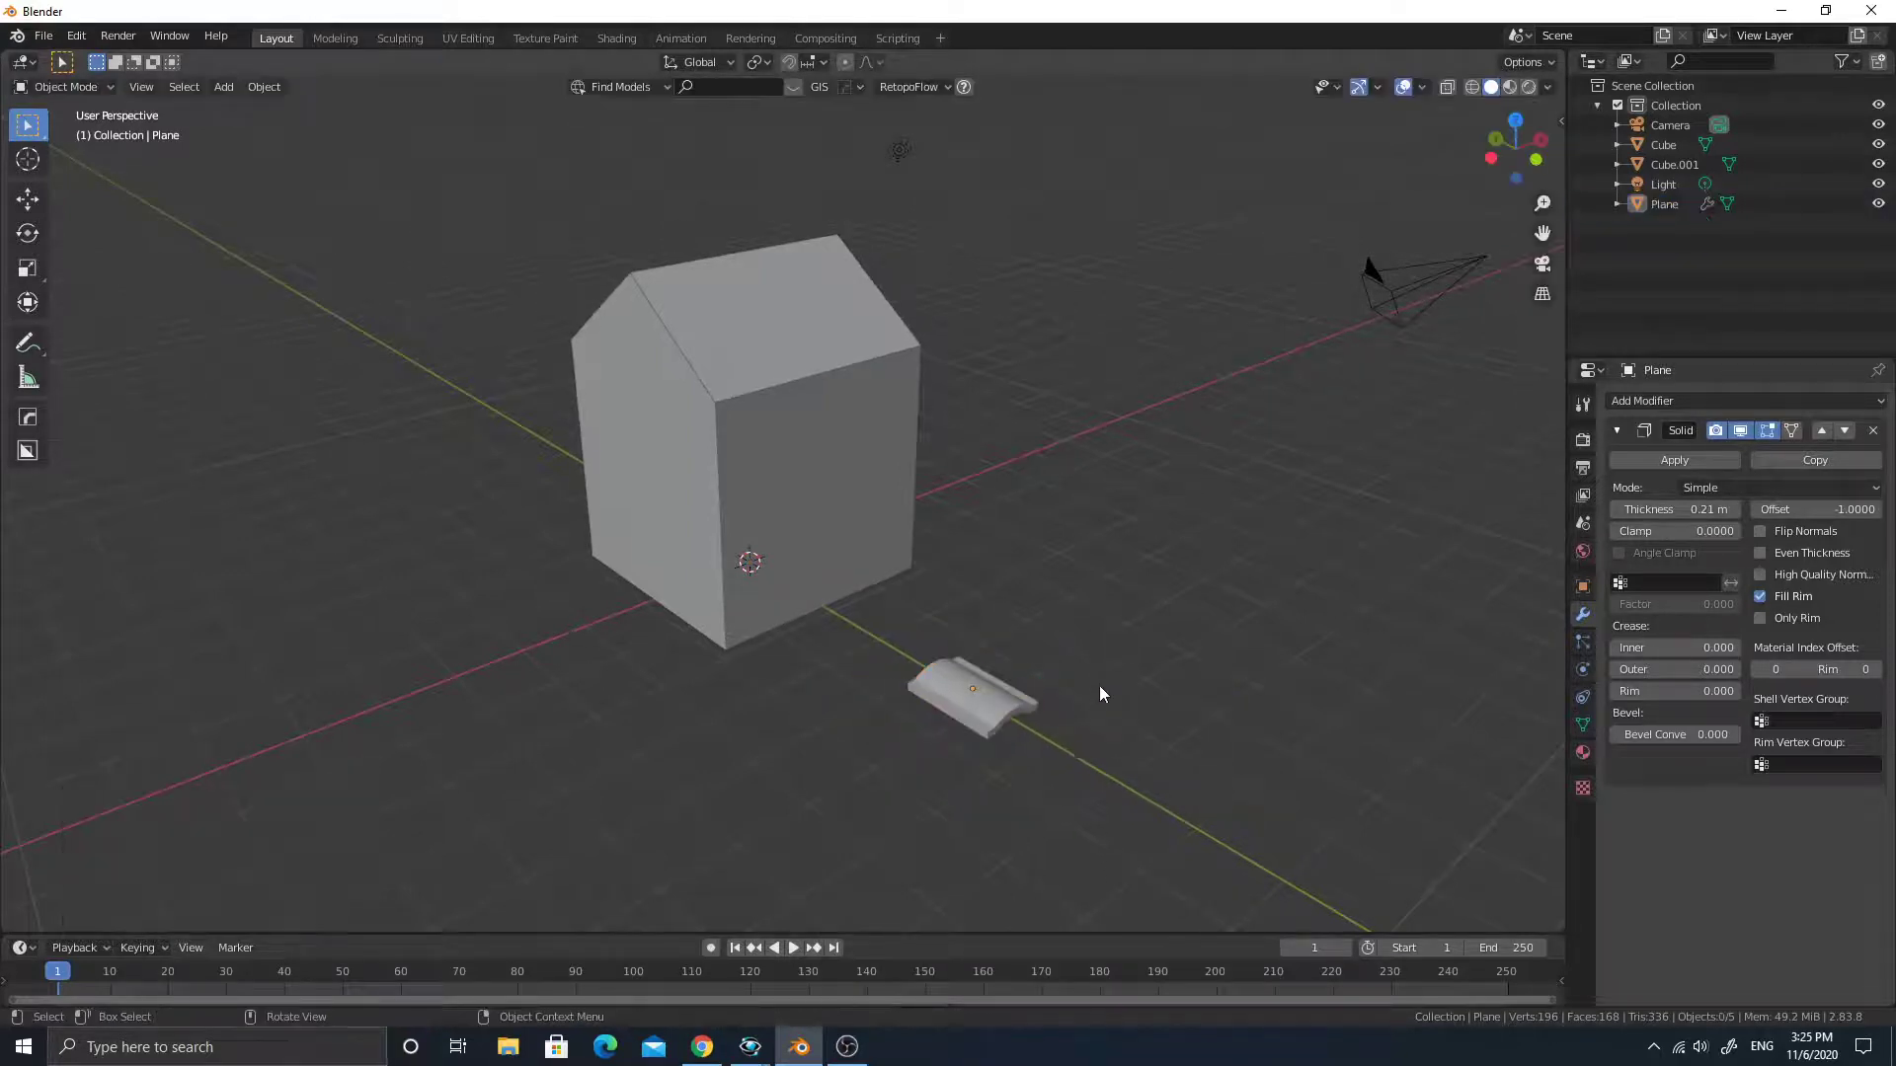
{"action": "middle_click_drag", "start_coordinate": [1099, 686], "coordinate": [980, 660], "text": "ctrl"}
{"action": "left_click", "coordinate": [1035, 628]}
Reduce the Solidify thickness to 0.09 m and apply all transforms again.
{"action": "key", "text": "ctrl+a"}
{"action": "left_click", "coordinate": [1043, 682]}
{"action": "left_click_drag", "start_coordinate": [1695, 509], "coordinate": [1704, 510]}
{"action": "left_click", "coordinate": [934, 648]}
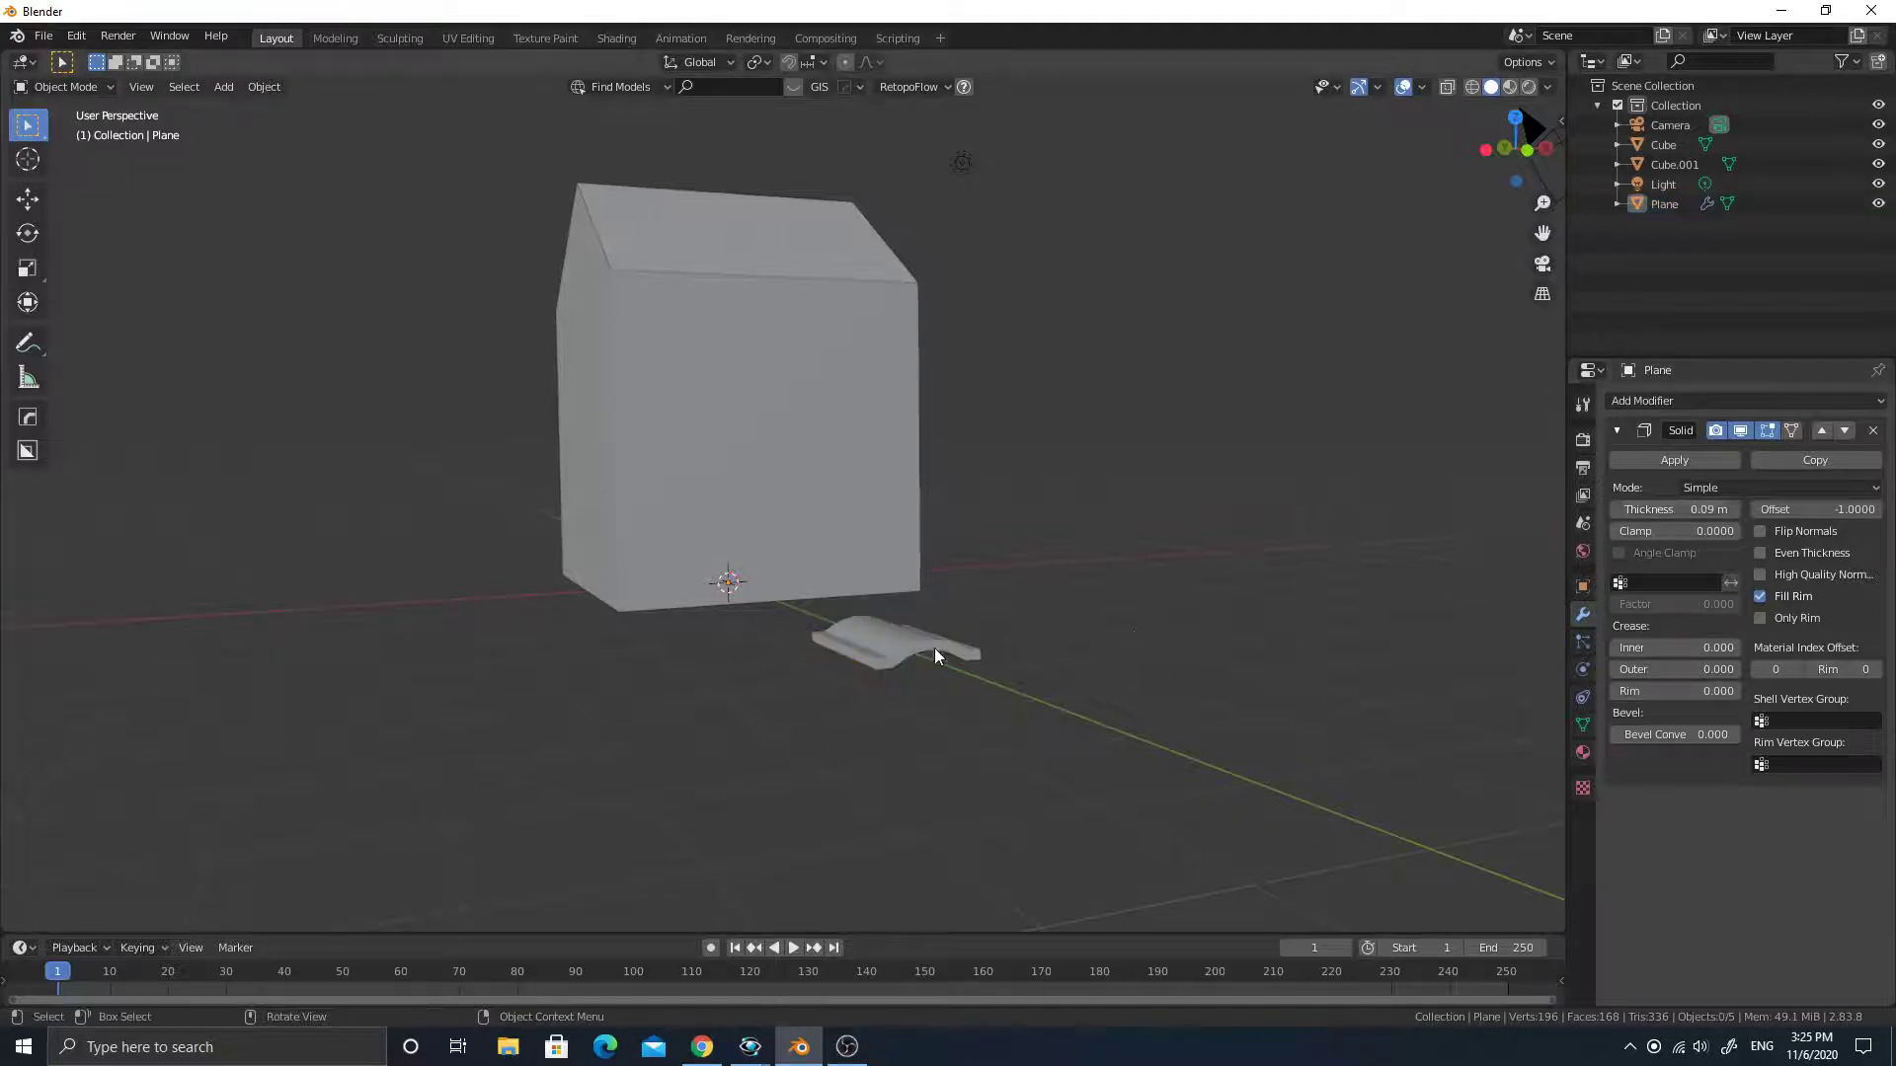
{"action": "middle_click_drag", "start_coordinate": [934, 648], "coordinate": [951, 672]}
{"action": "left_click", "coordinate": [954, 680]}
{"action": "key", "text": "ctrl+a"}
{"action": "left_click", "coordinate": [945, 684]}
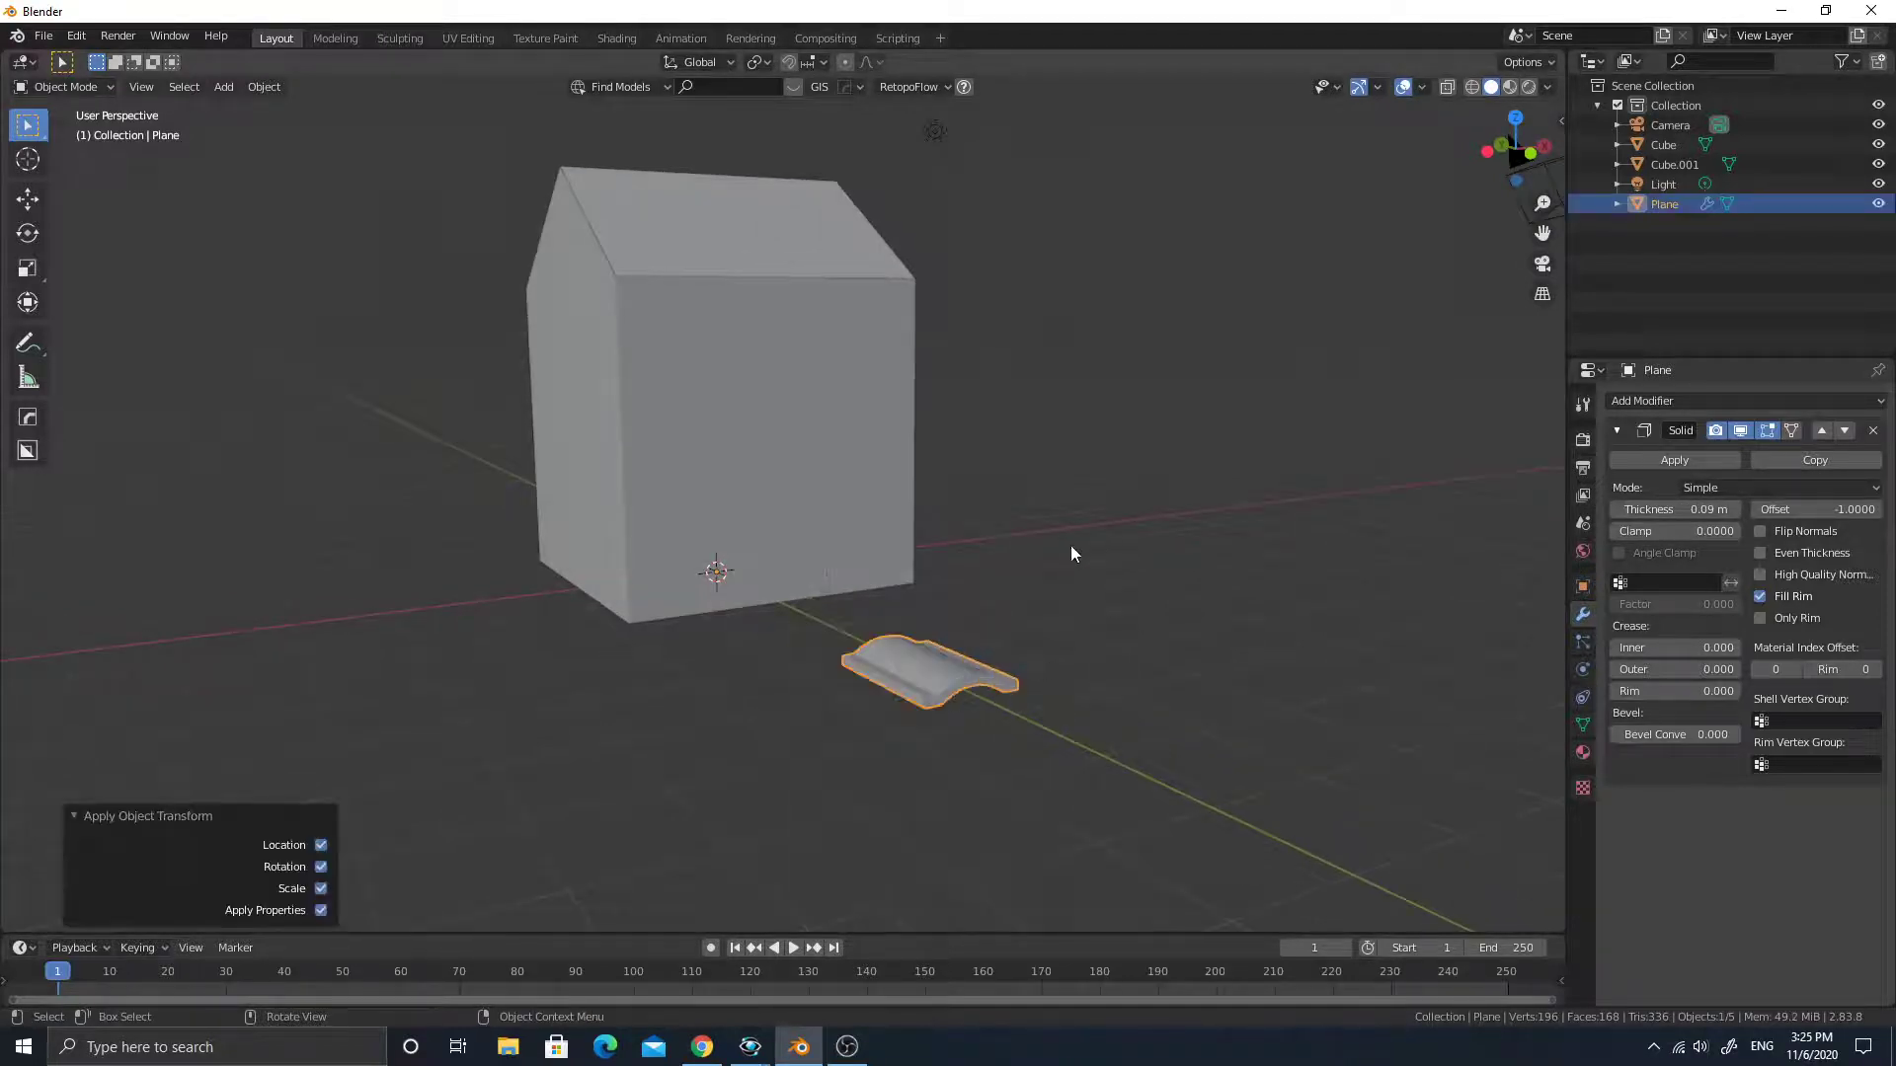
{"action": "middle_click_drag", "start_coordinate": [1070, 545], "coordinate": [833, 424]}
{"action": "left_click", "coordinate": [834, 423]}
Add a Hair particle system to Cube.001 and set it to render as Object.
{"action": "middle_click_drag", "start_coordinate": [999, 542], "coordinate": [1058, 567]}
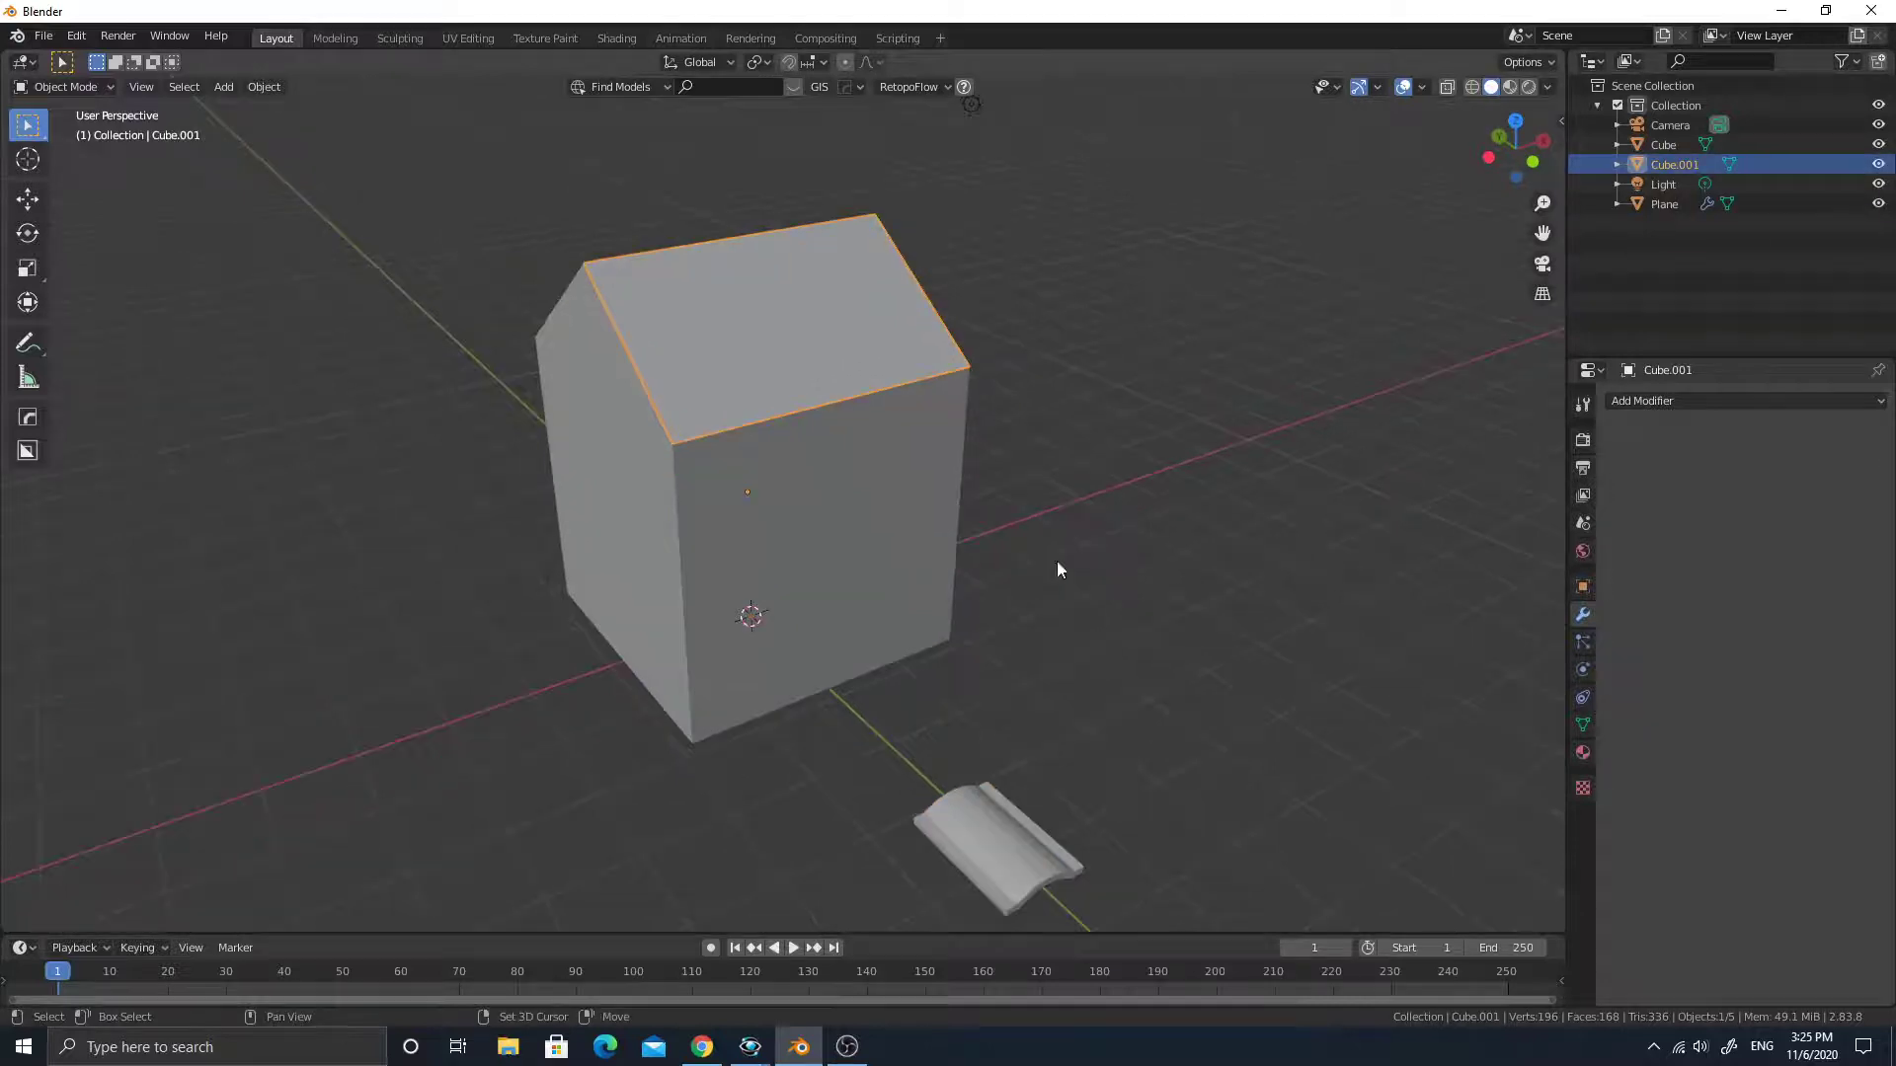
{"action": "left_click", "coordinate": [1584, 644]}
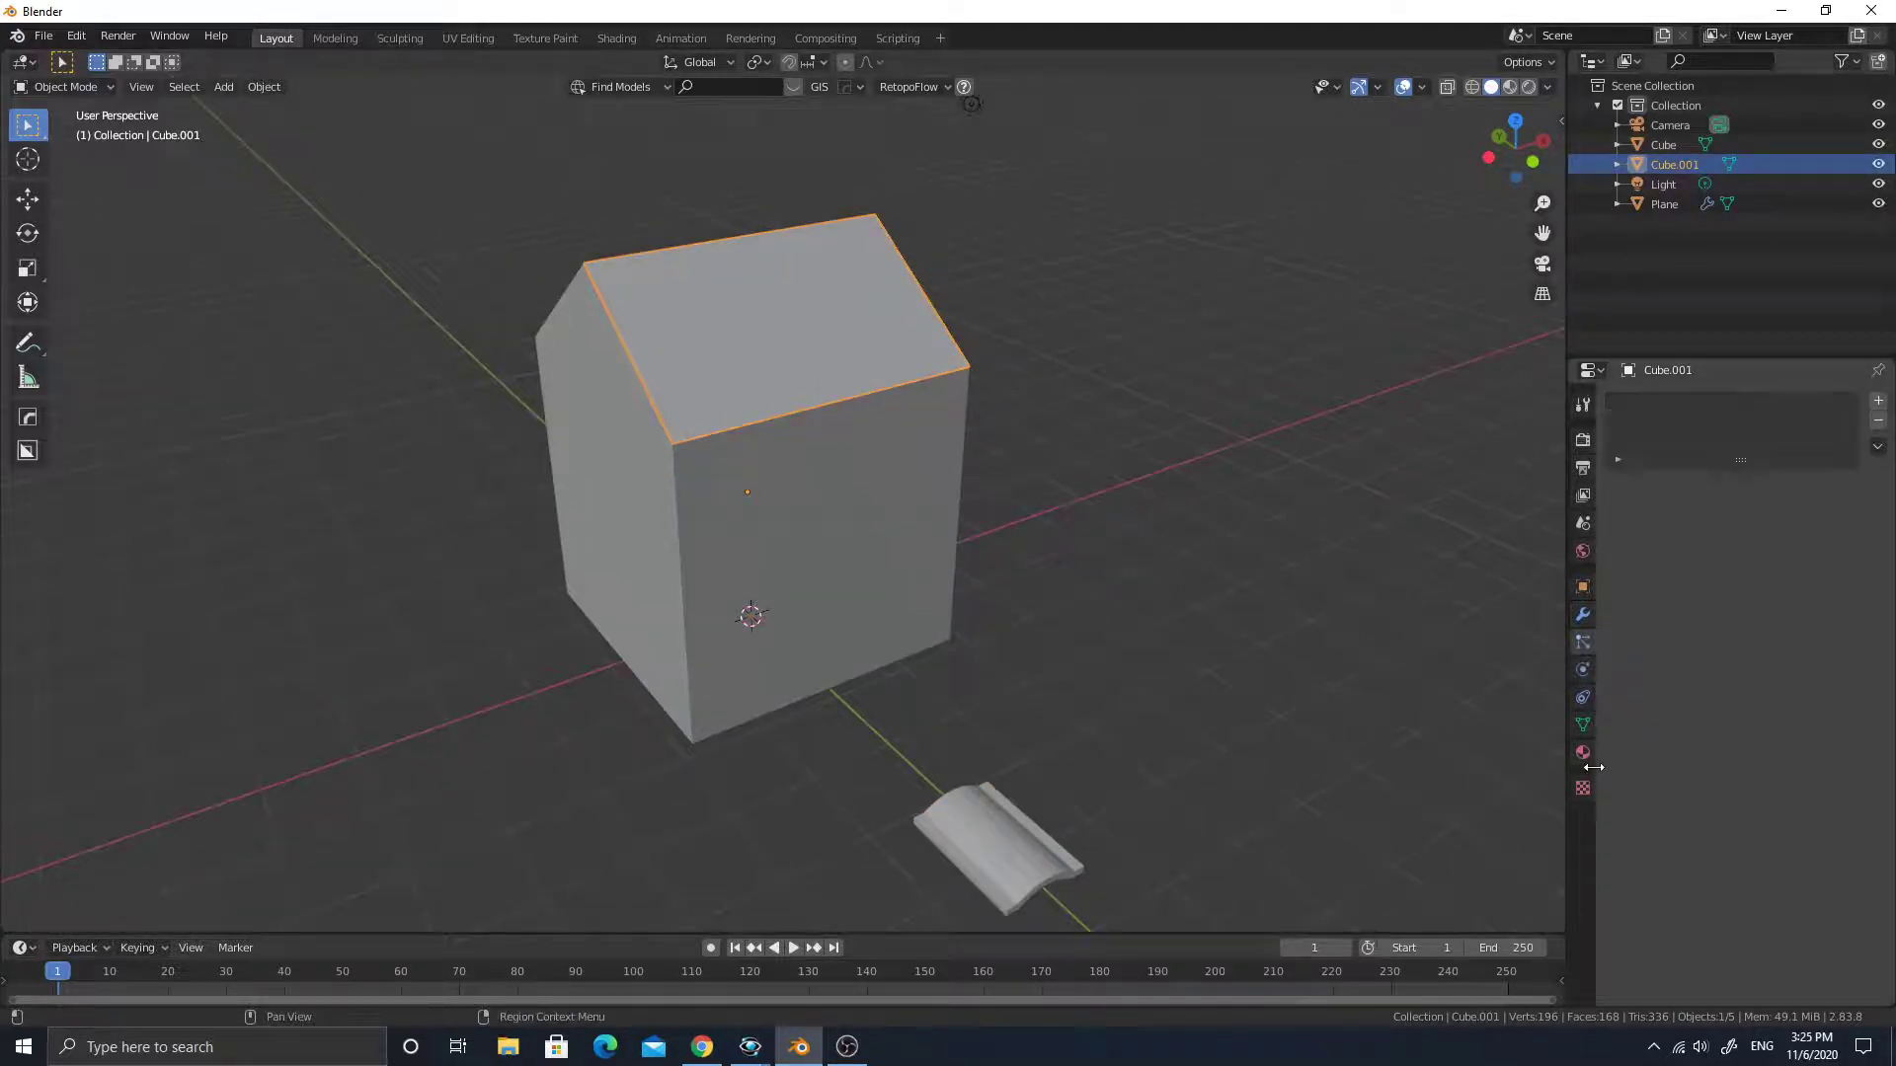
{"action": "left_click", "coordinate": [1878, 401]}
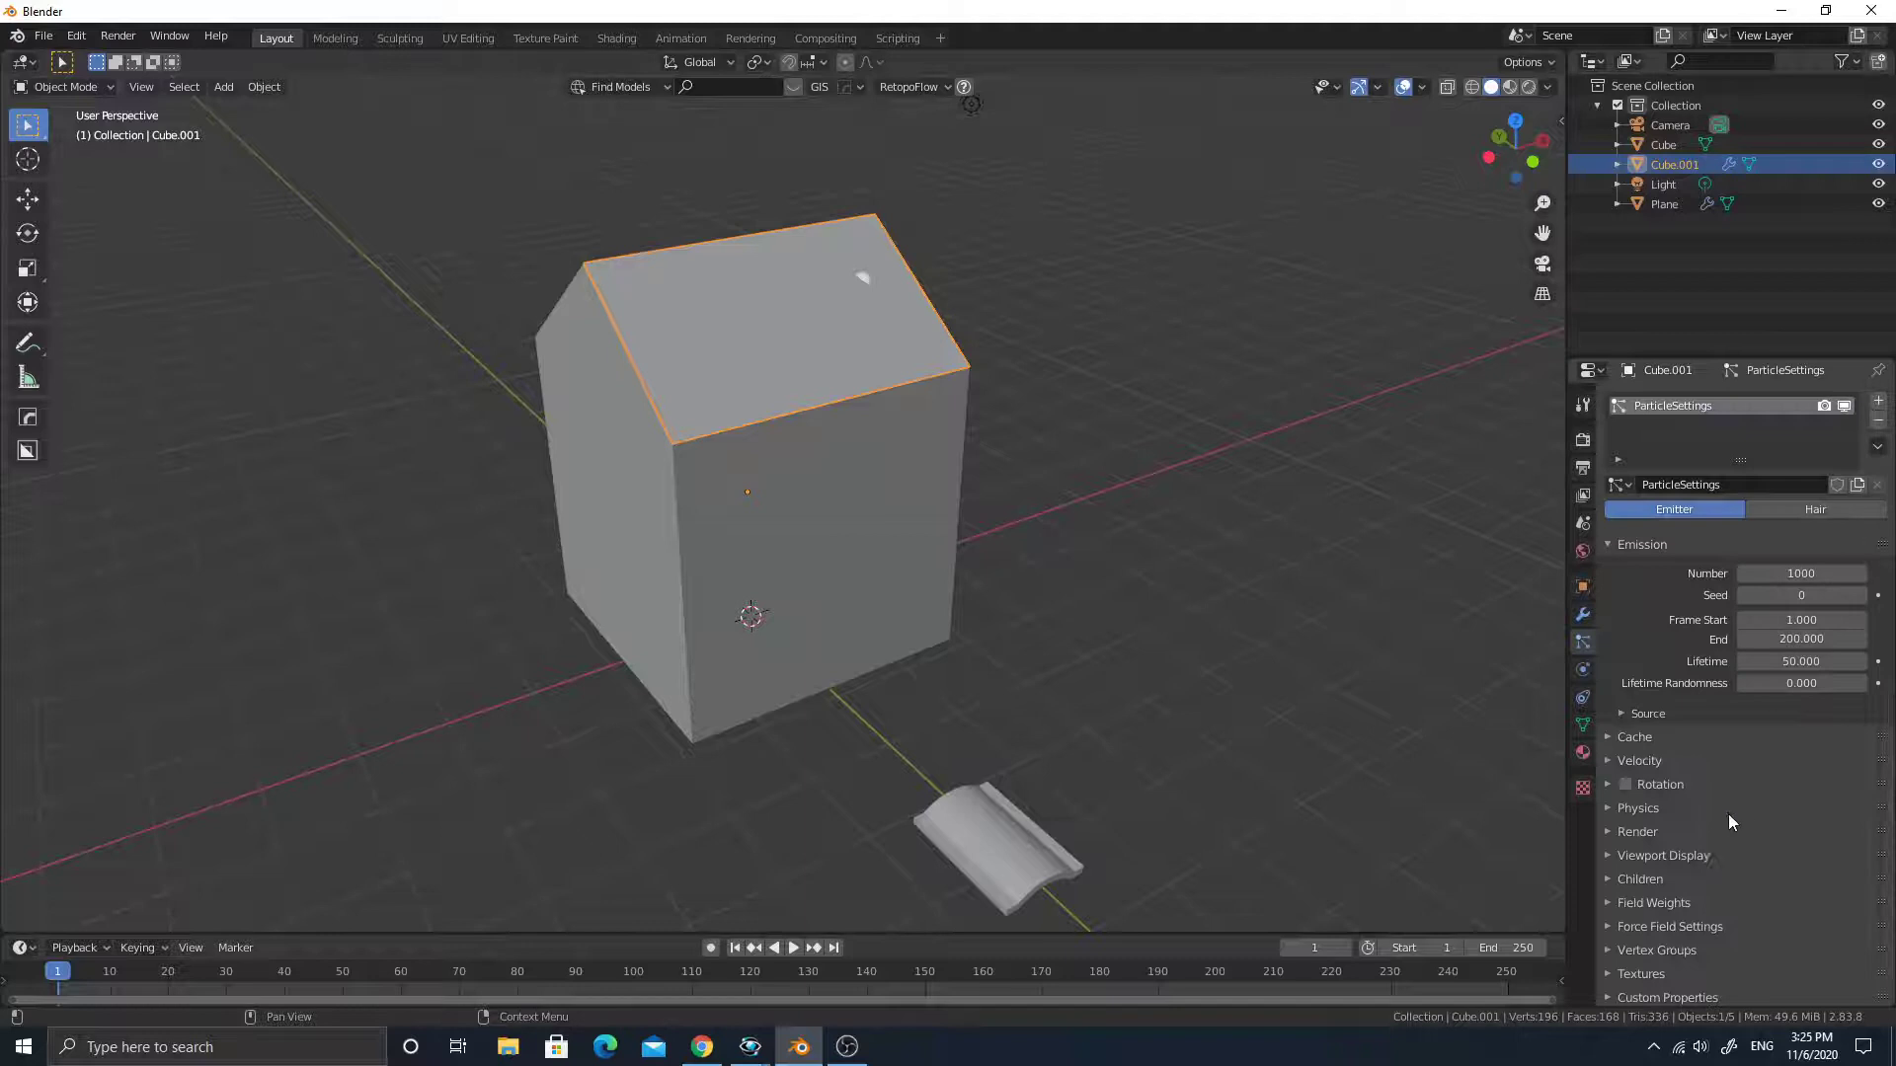
{"action": "left_click", "coordinate": [1796, 508]}
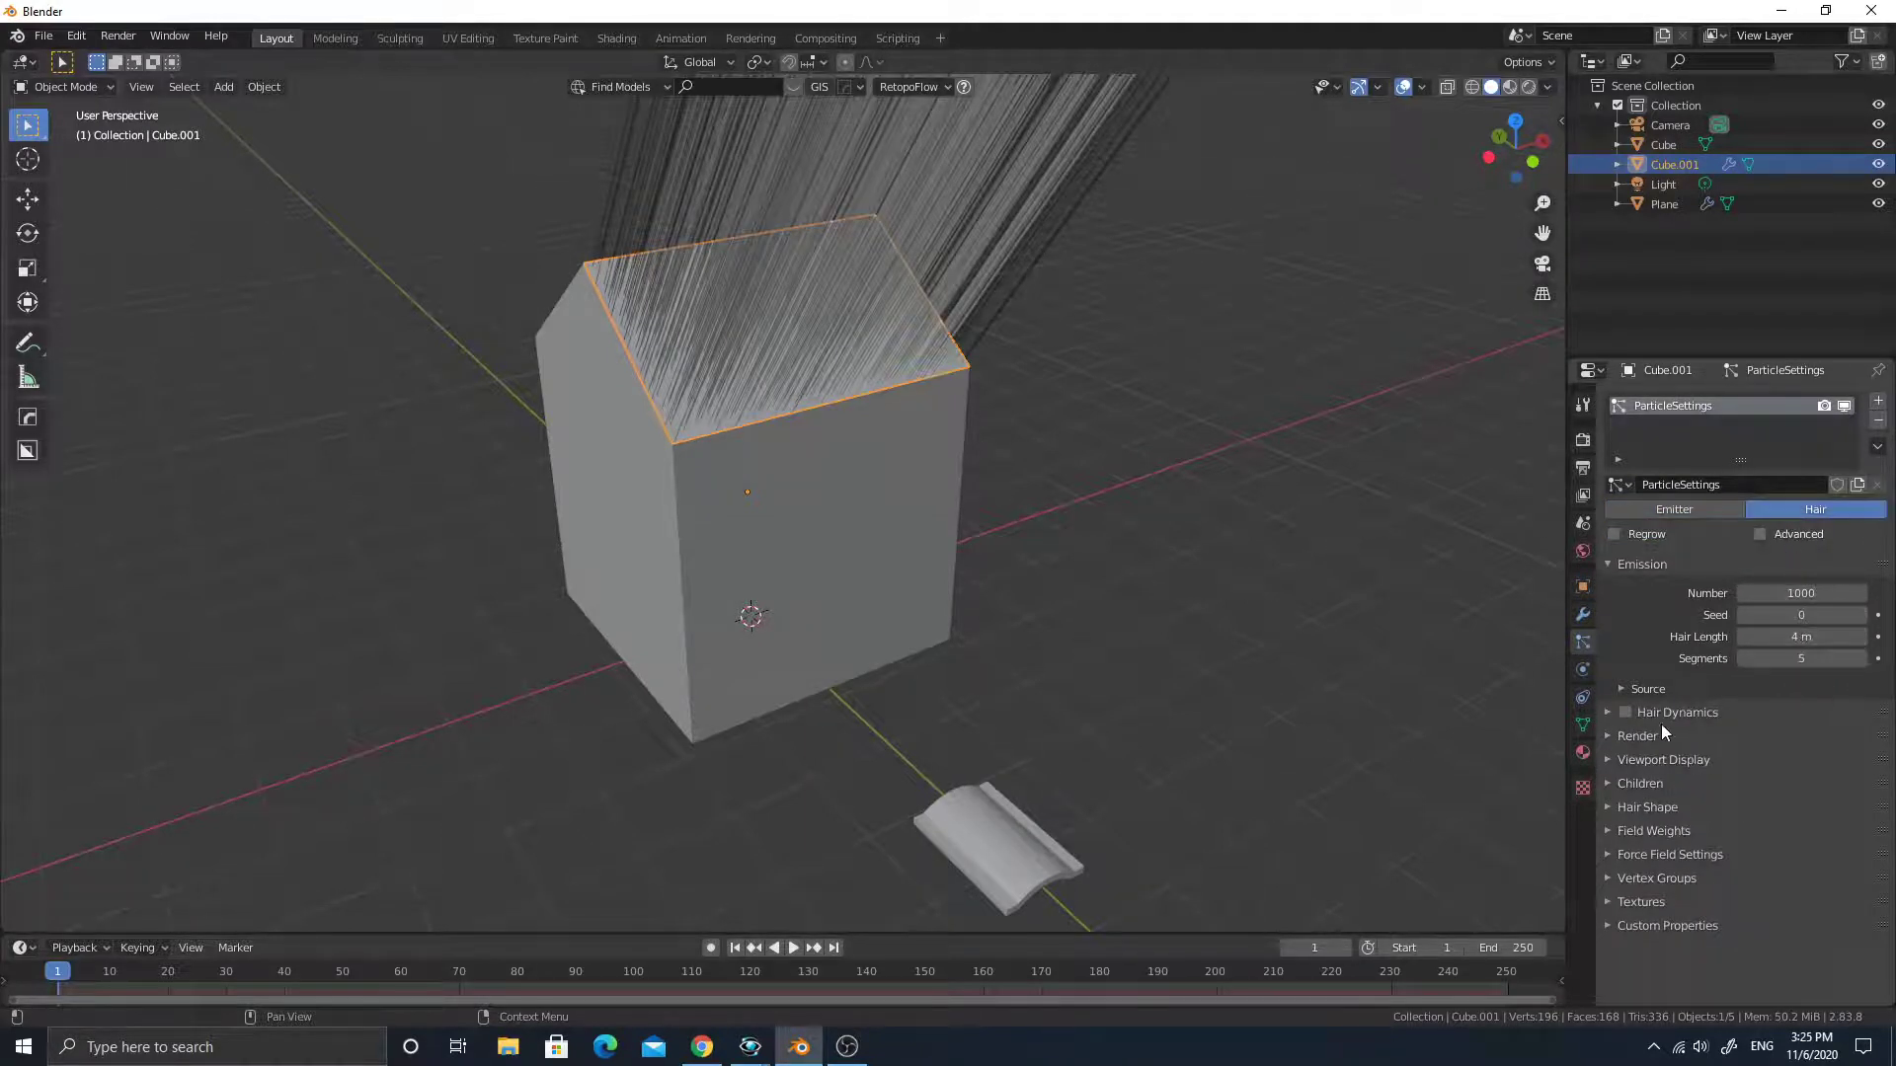
{"action": "left_click", "coordinate": [1608, 737]}
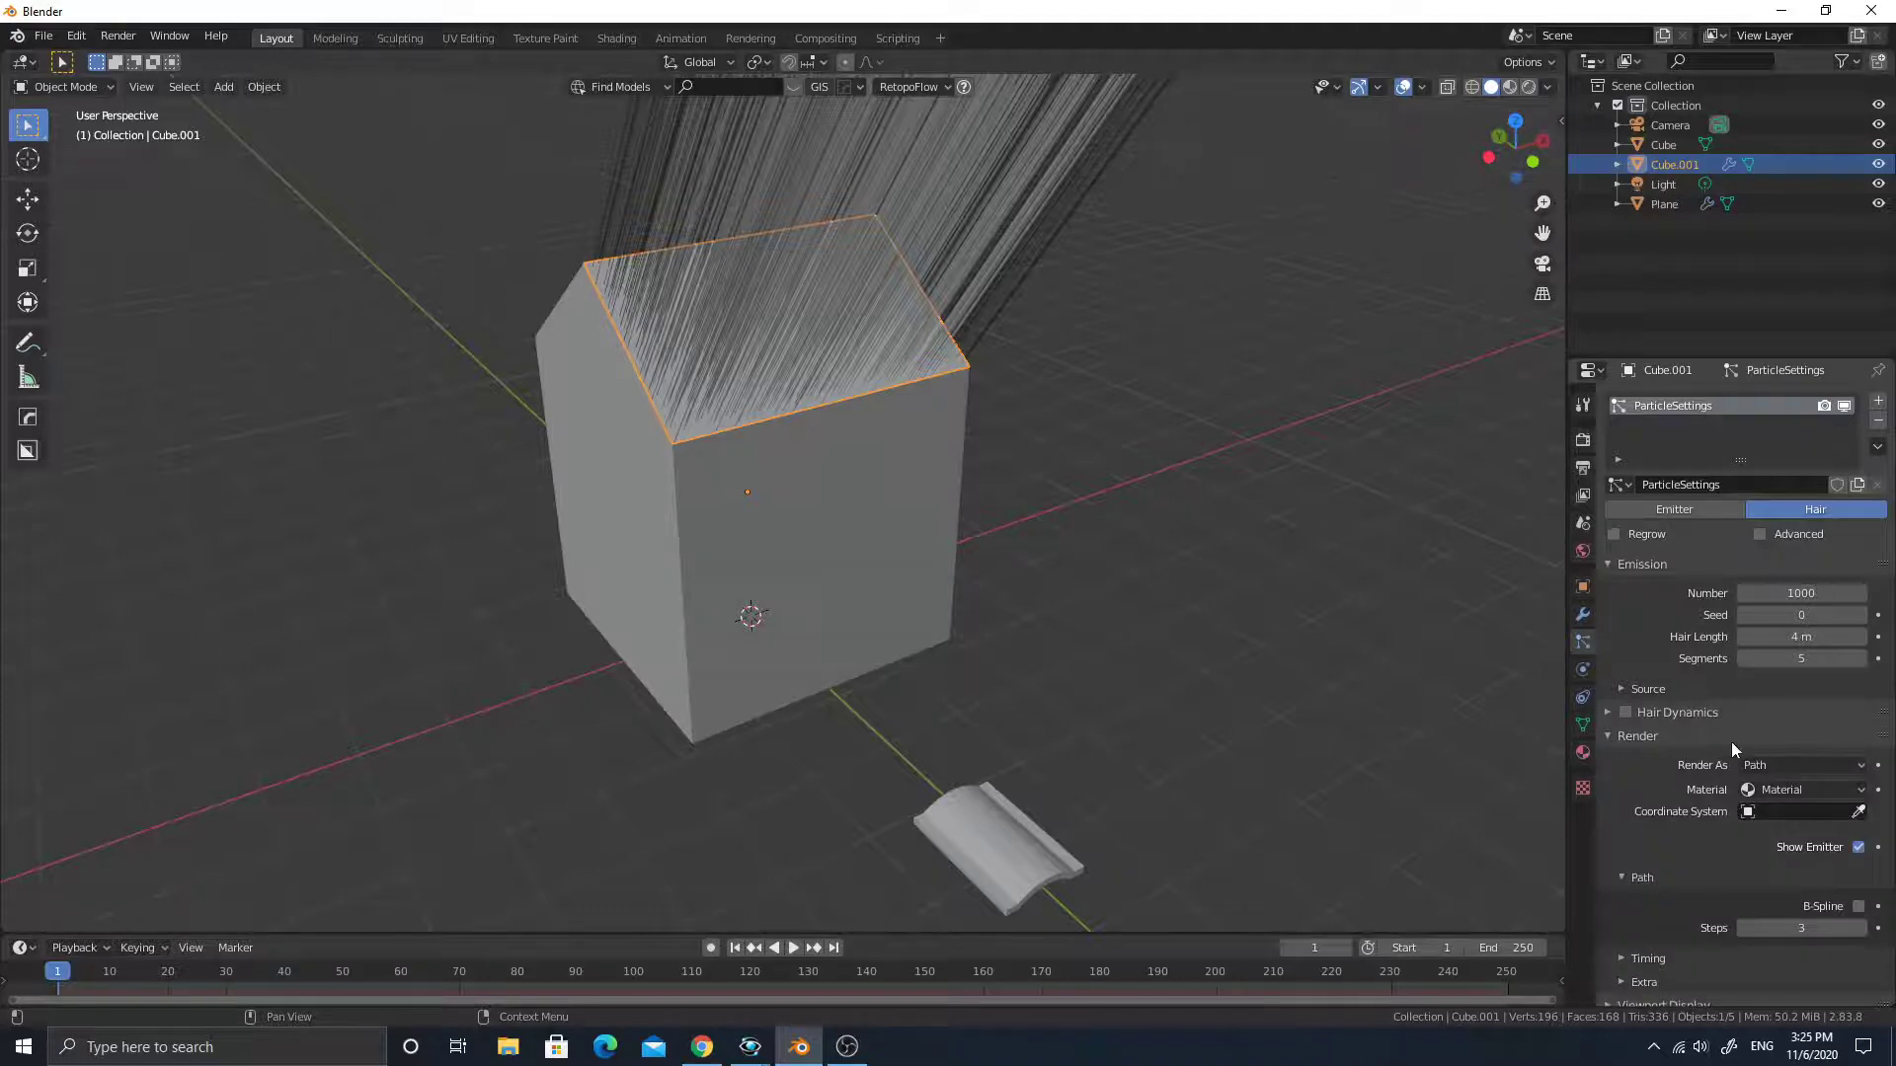
{"action": "left_click", "coordinate": [1793, 766]}
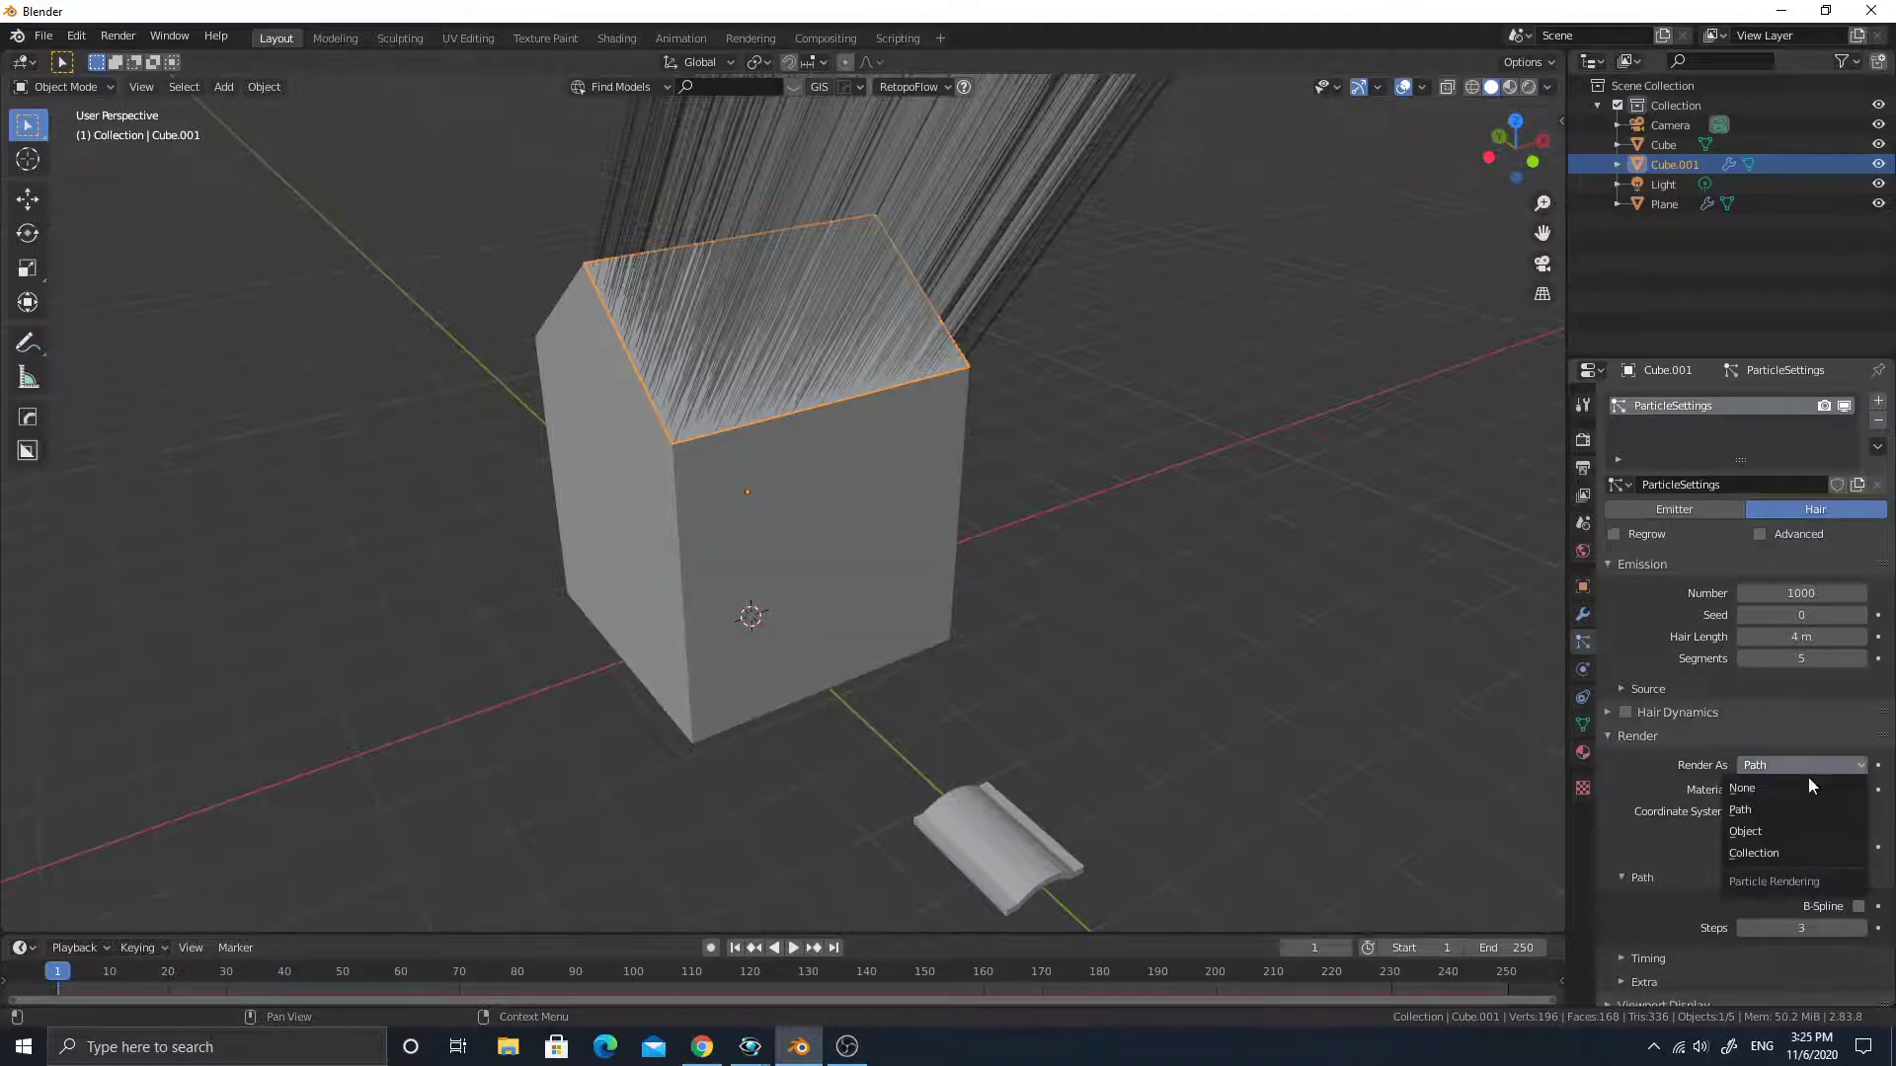
{"action": "left_click", "coordinate": [1773, 831]}
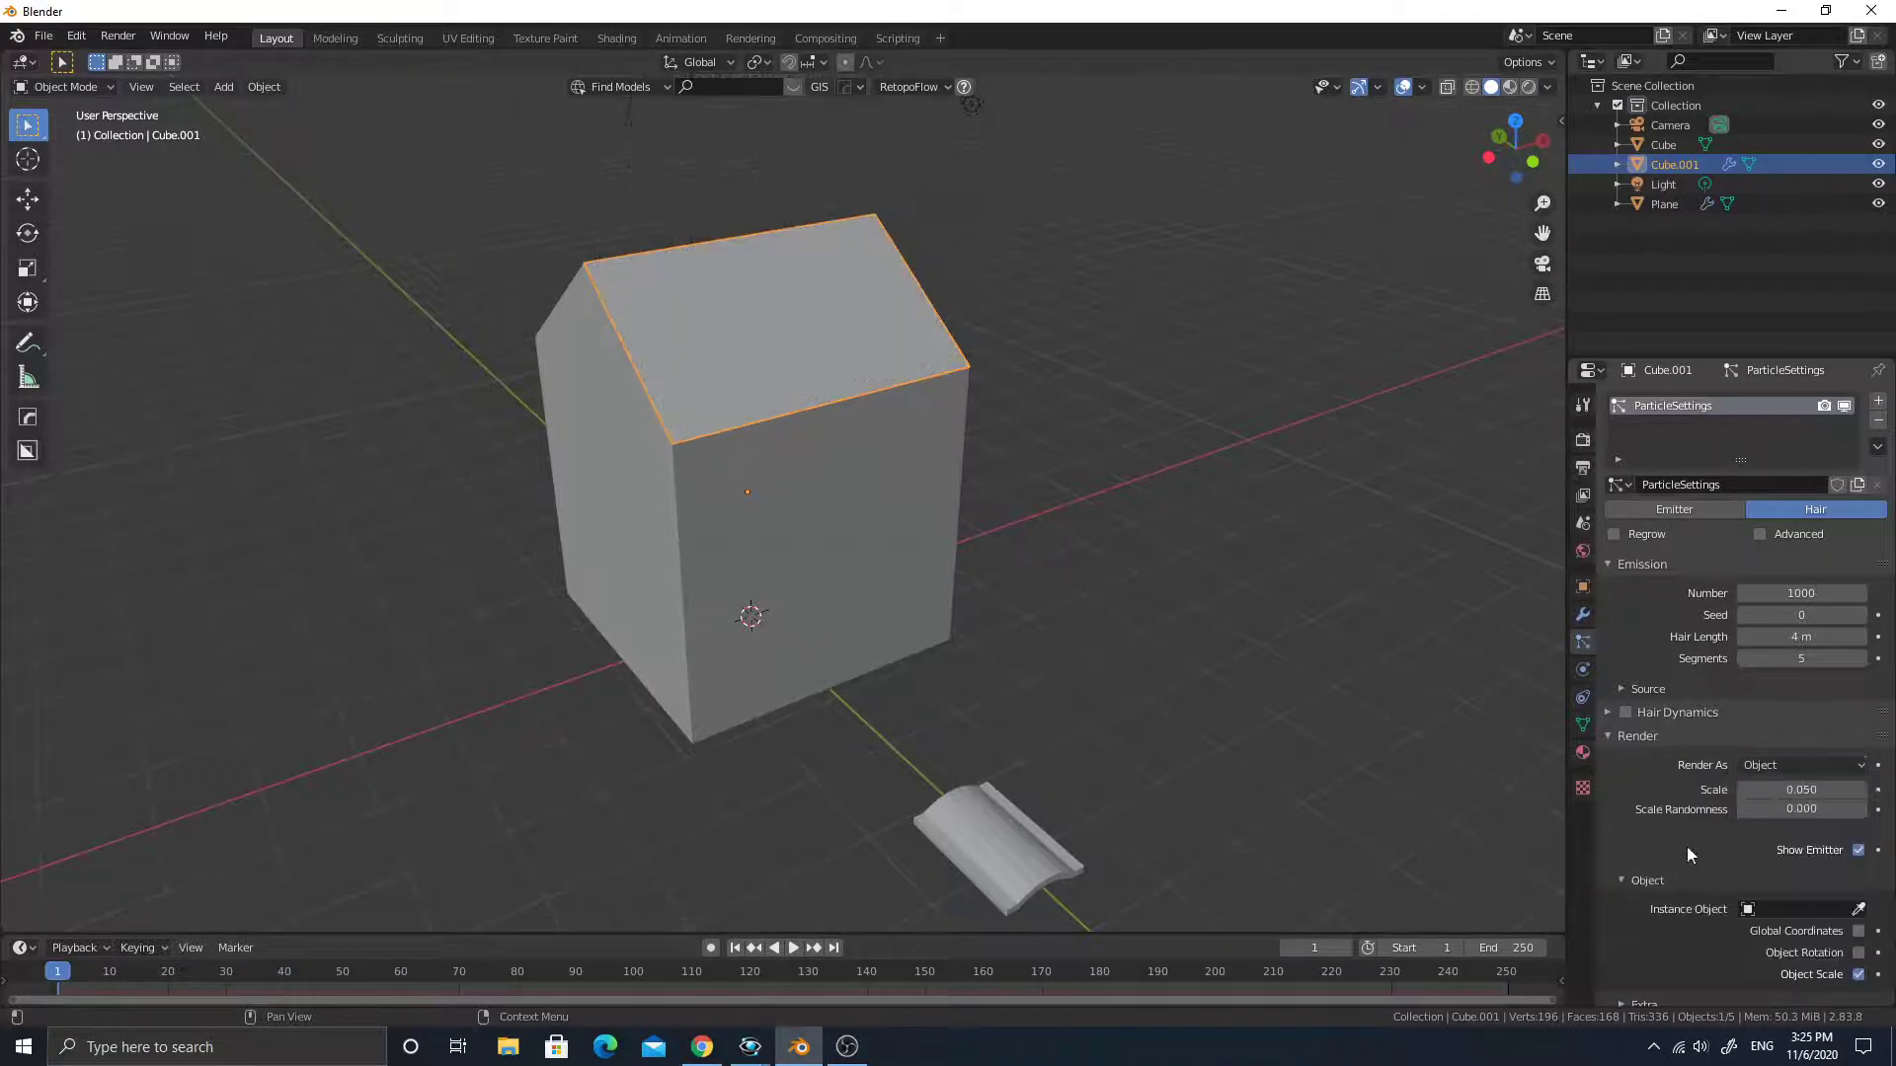
{"action": "scroll", "coordinate": [1686, 845], "scroll_direction": "down", "scroll_amount": 3}
Rename the Plane tile object to tile_top.
{"action": "left_click", "coordinate": [1059, 837]}
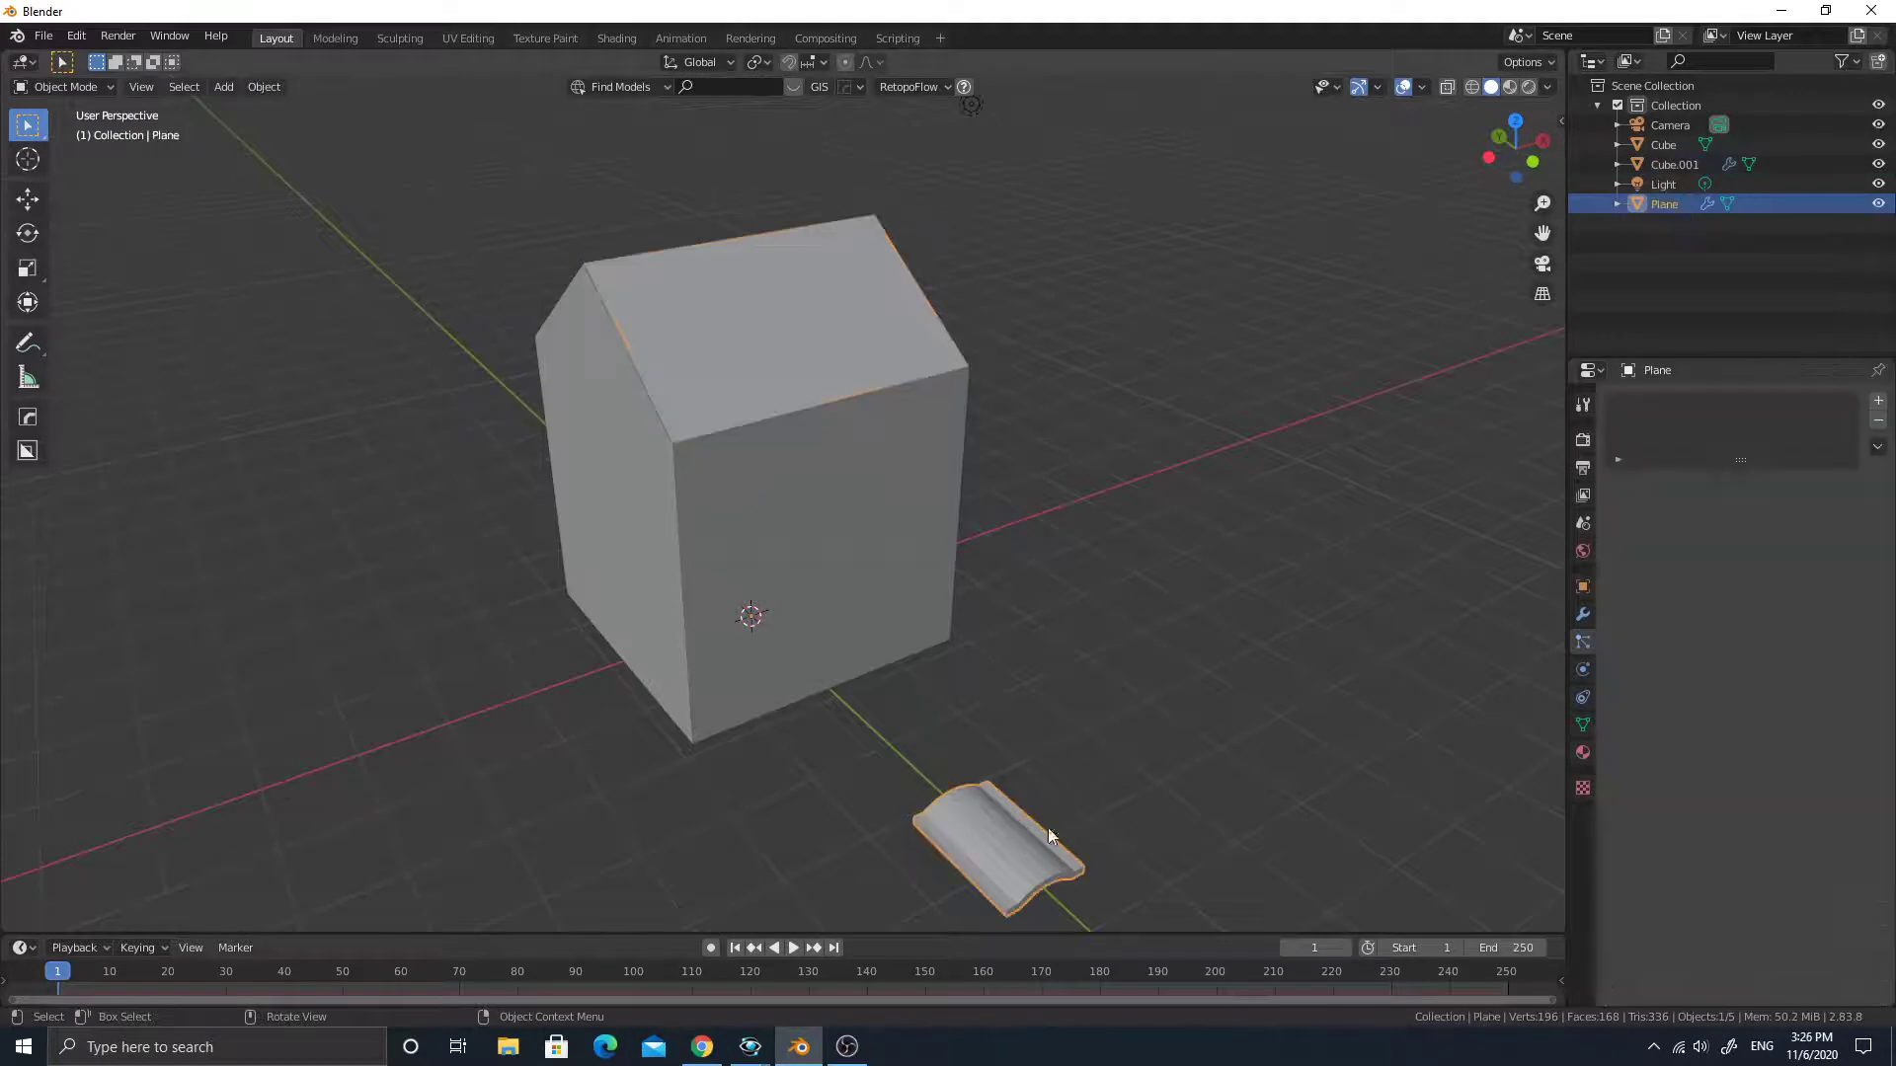
{"action": "key", "text": "F2"}
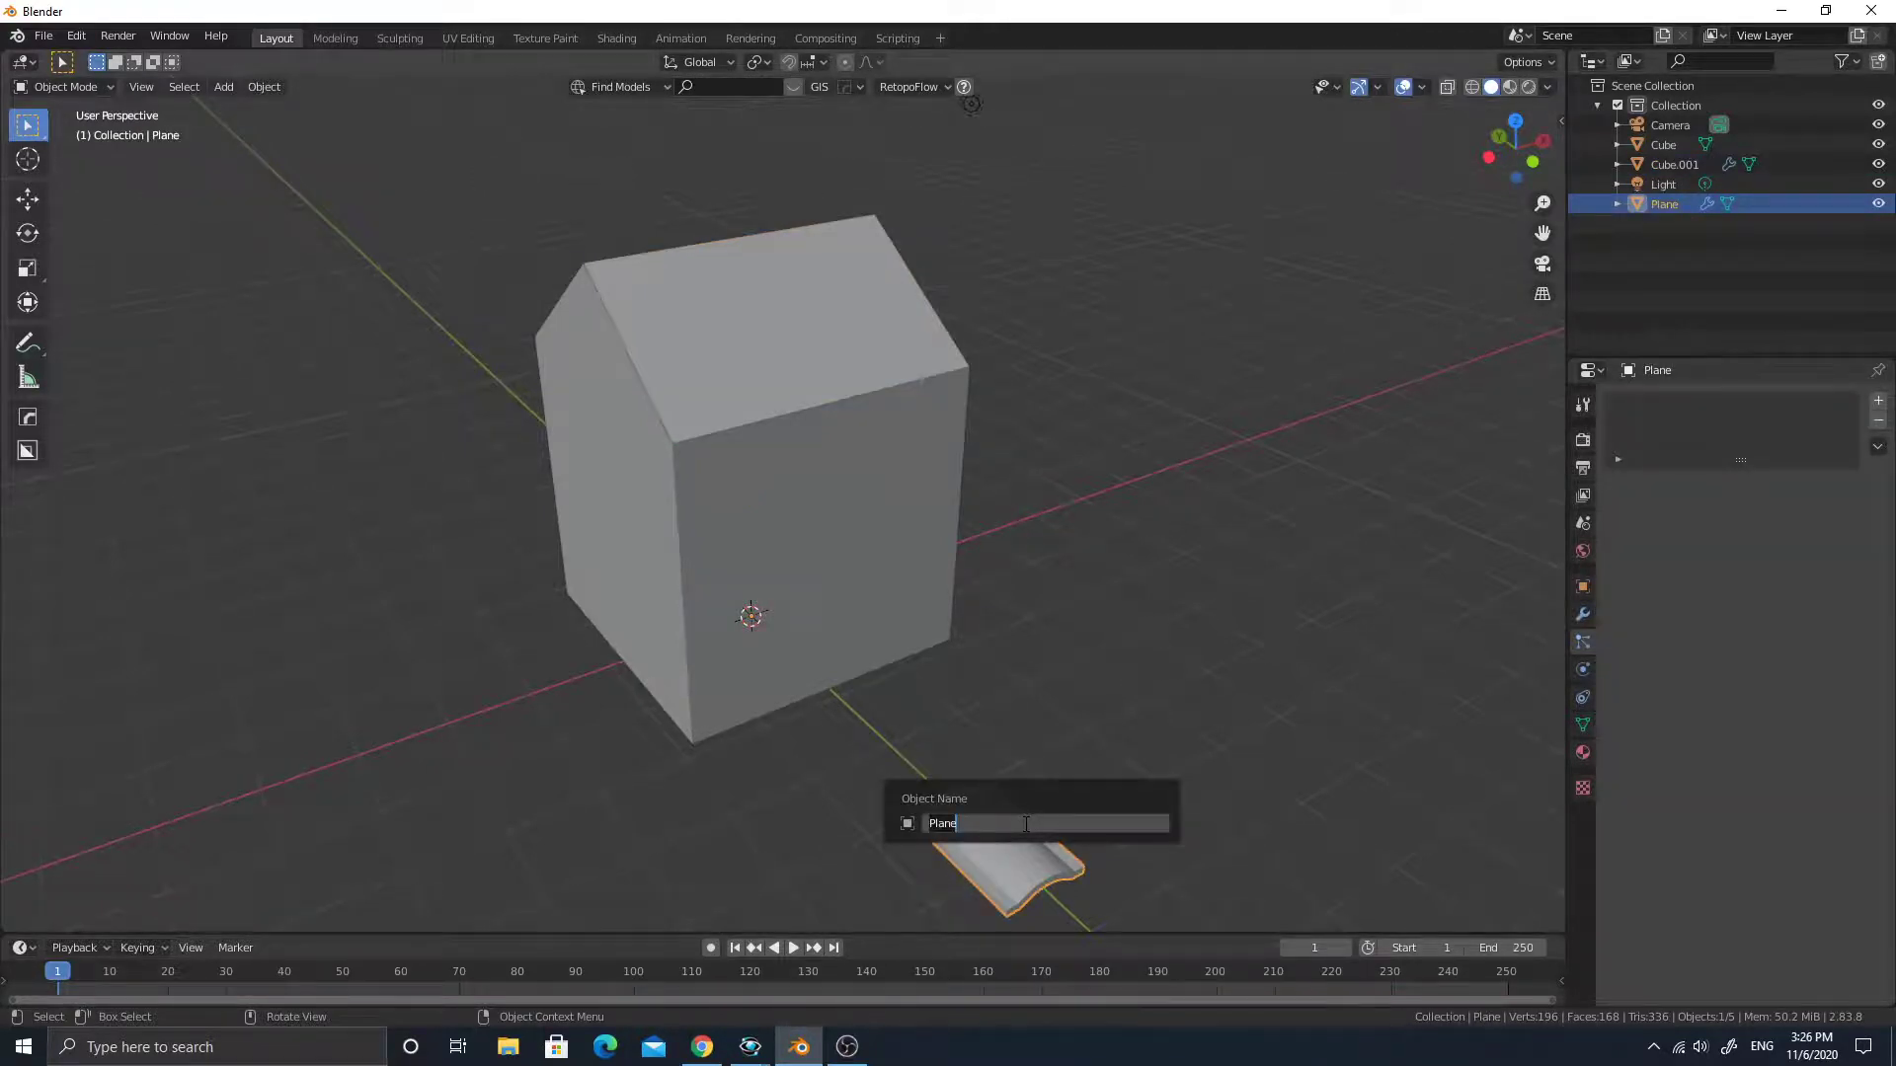
{"action": "type", "text": "tile_top"}
{"action": "key", "text": "Return"}
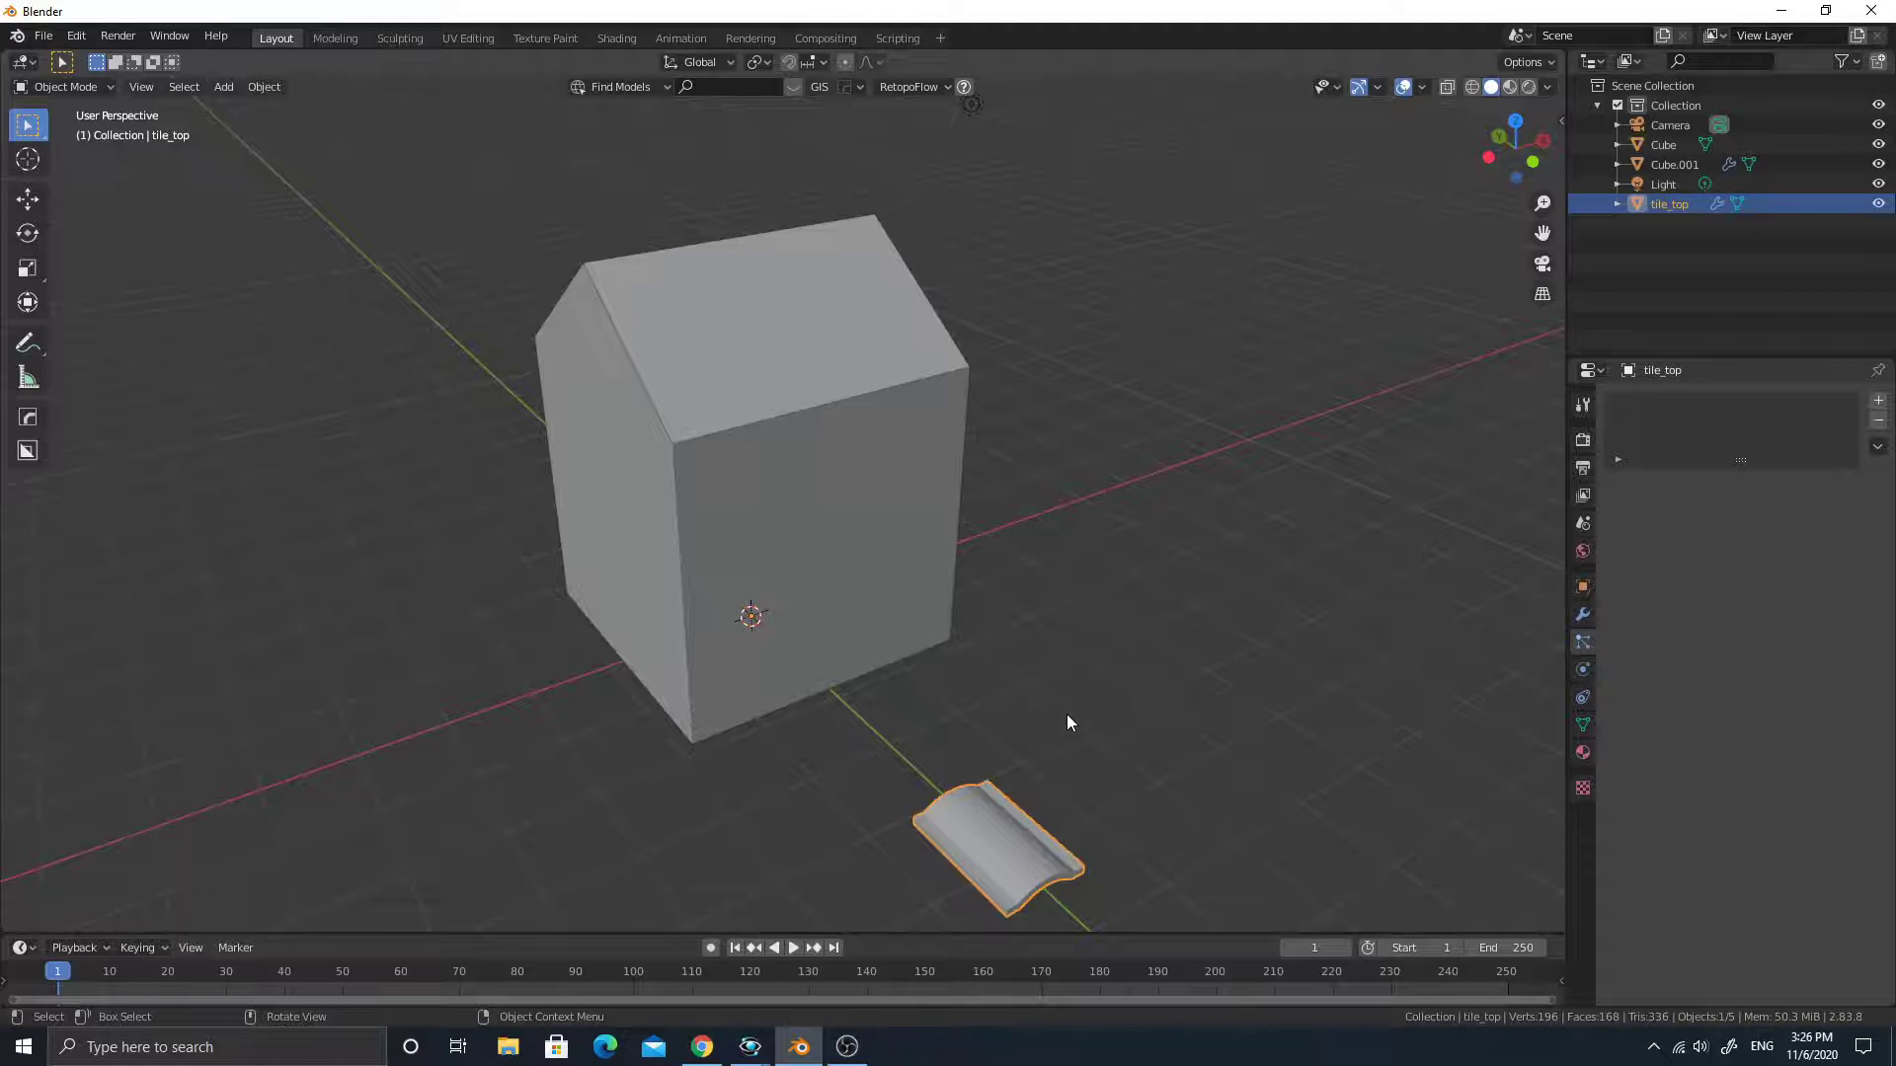
{"action": "middle_click_drag", "start_coordinate": [1067, 722], "coordinate": [891, 398]}
{"action": "left_click", "coordinate": [930, 529]}
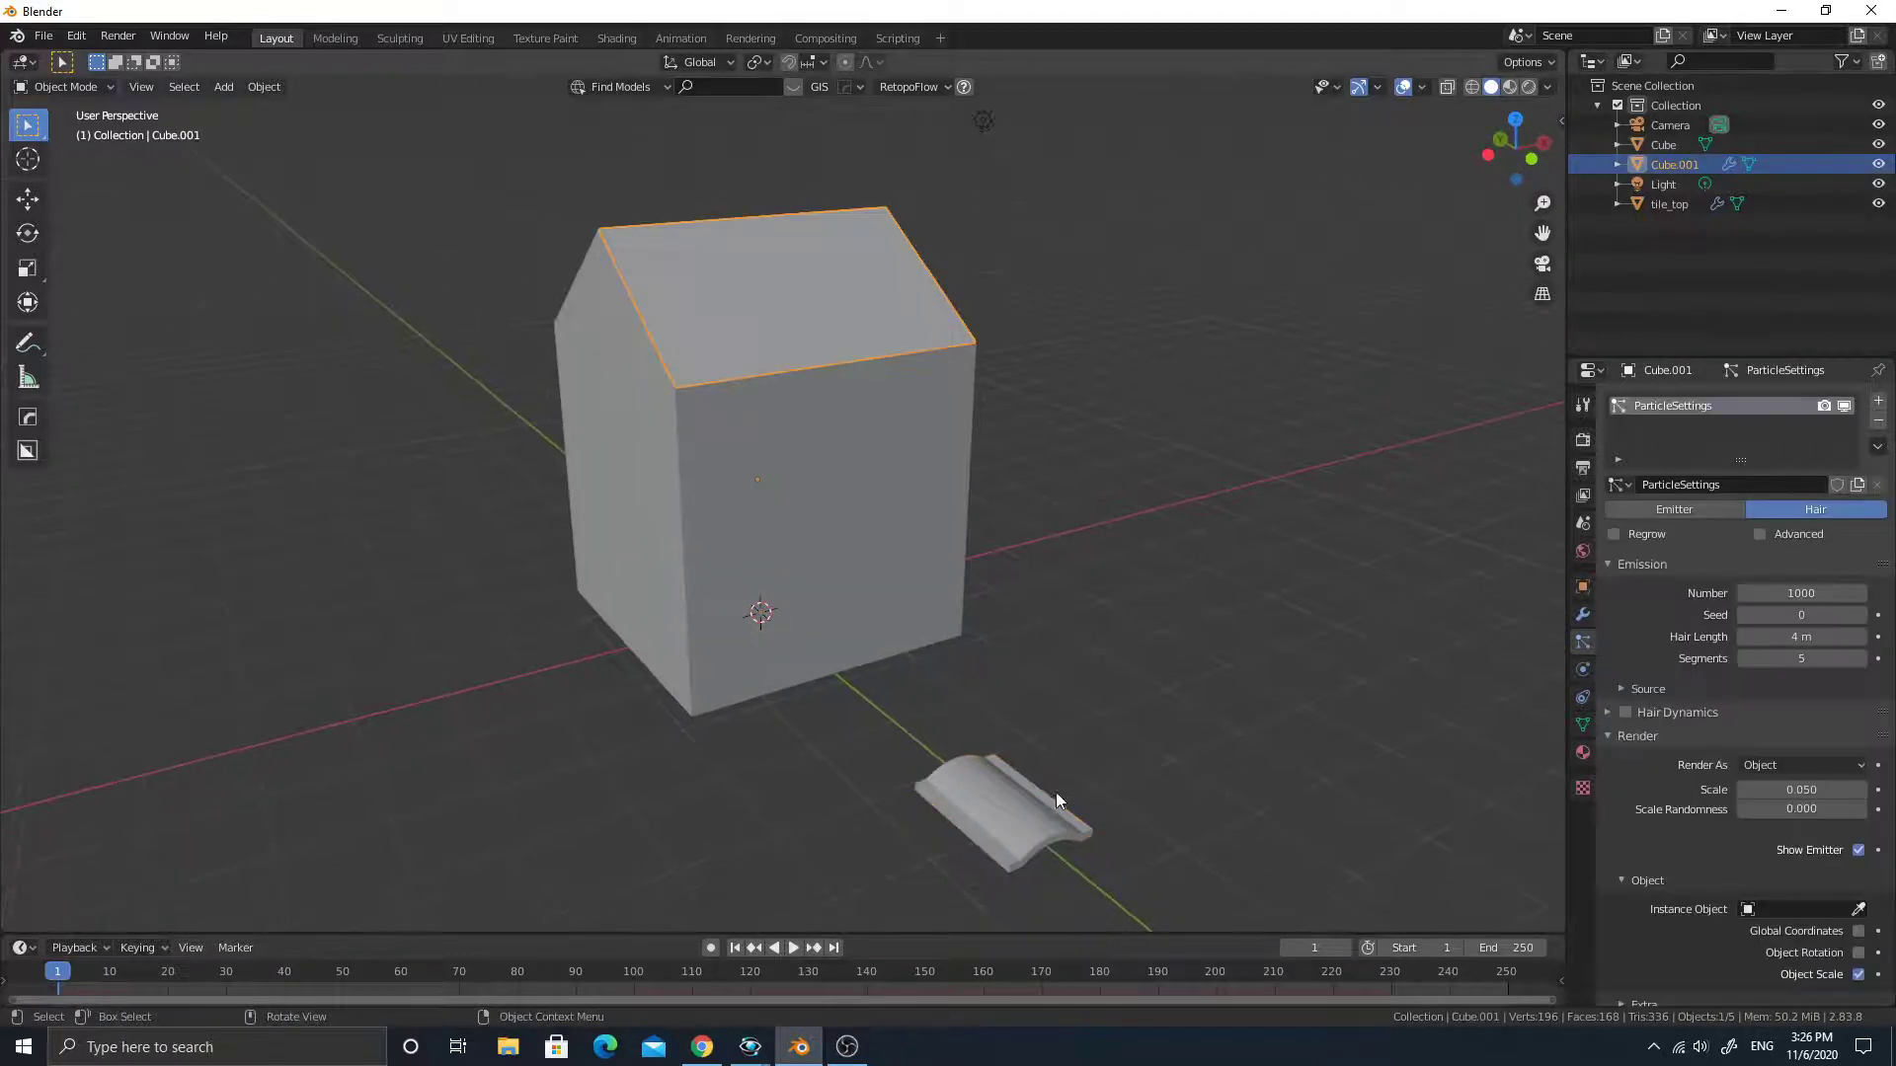
Set tile_top as the hair's Instance Object and enable Object Rotation.
{"action": "left_click", "coordinate": [1857, 909]}
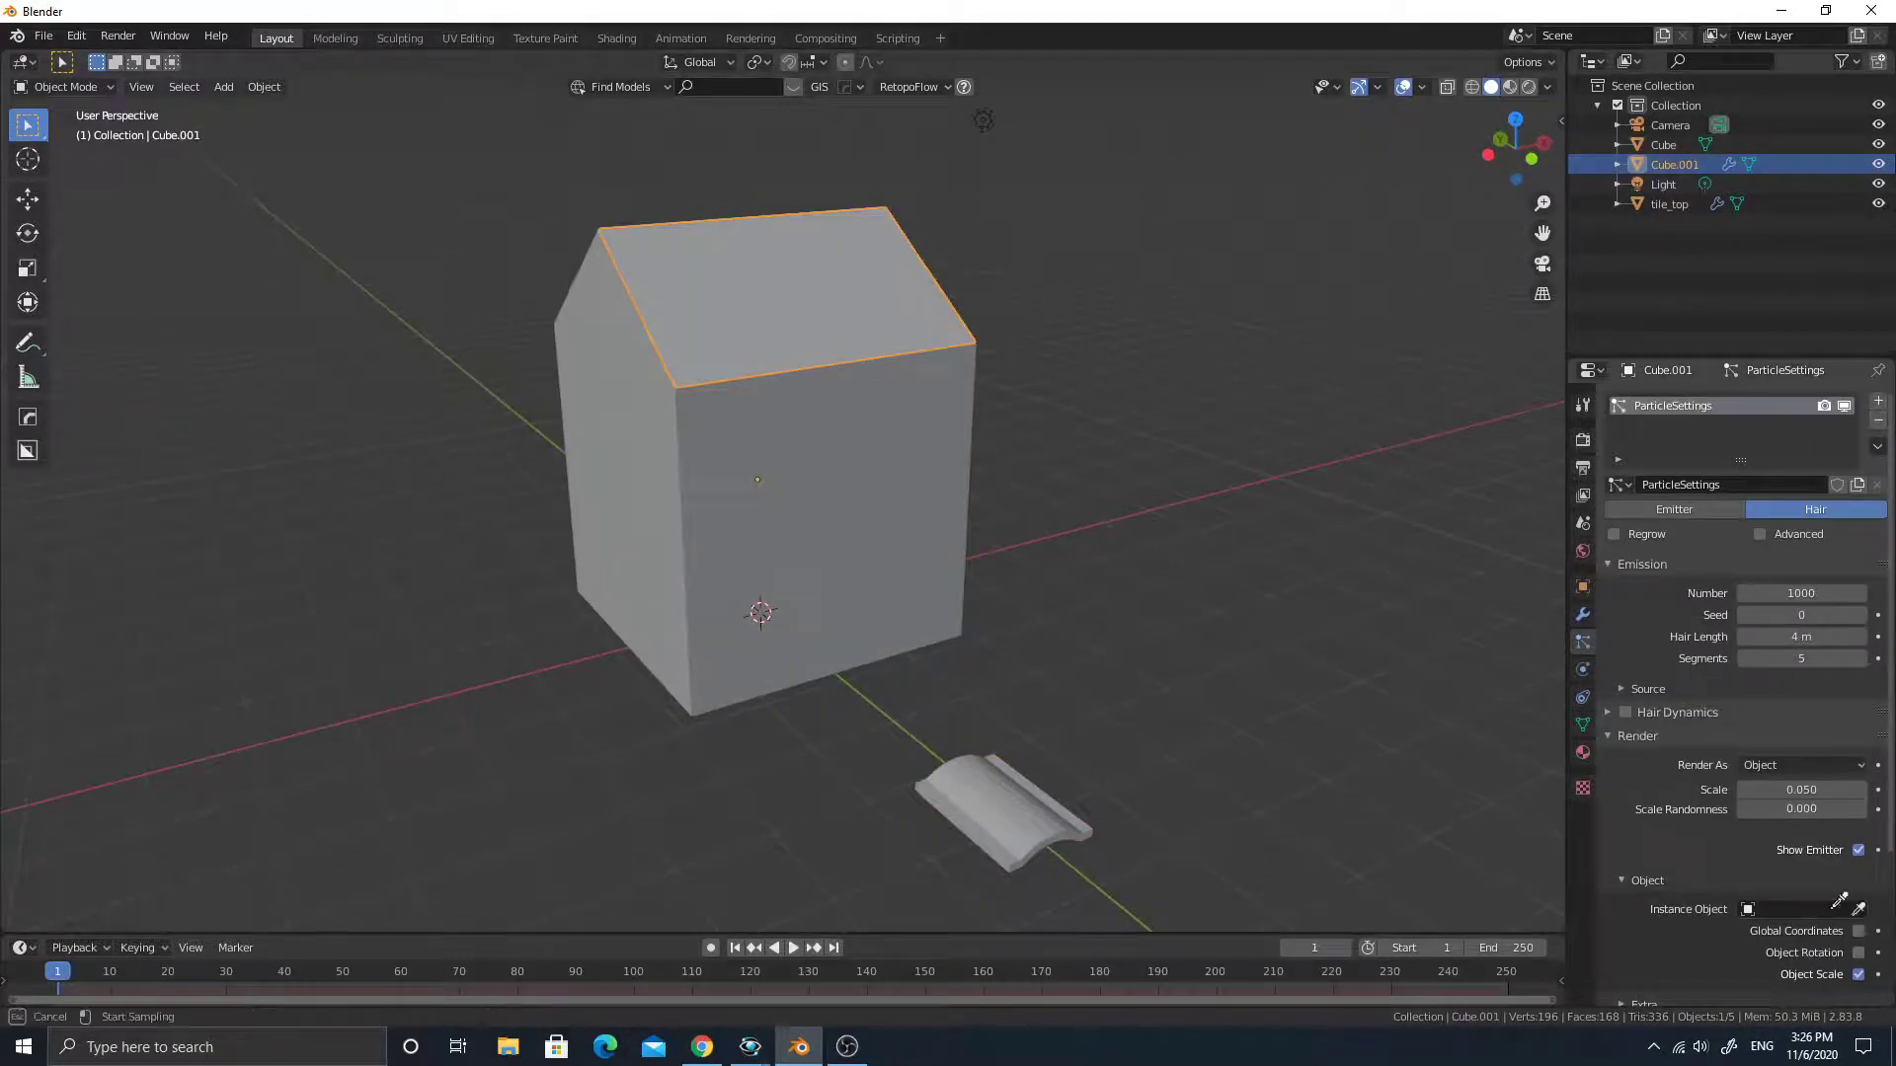
{"action": "left_click", "coordinate": [1023, 800]}
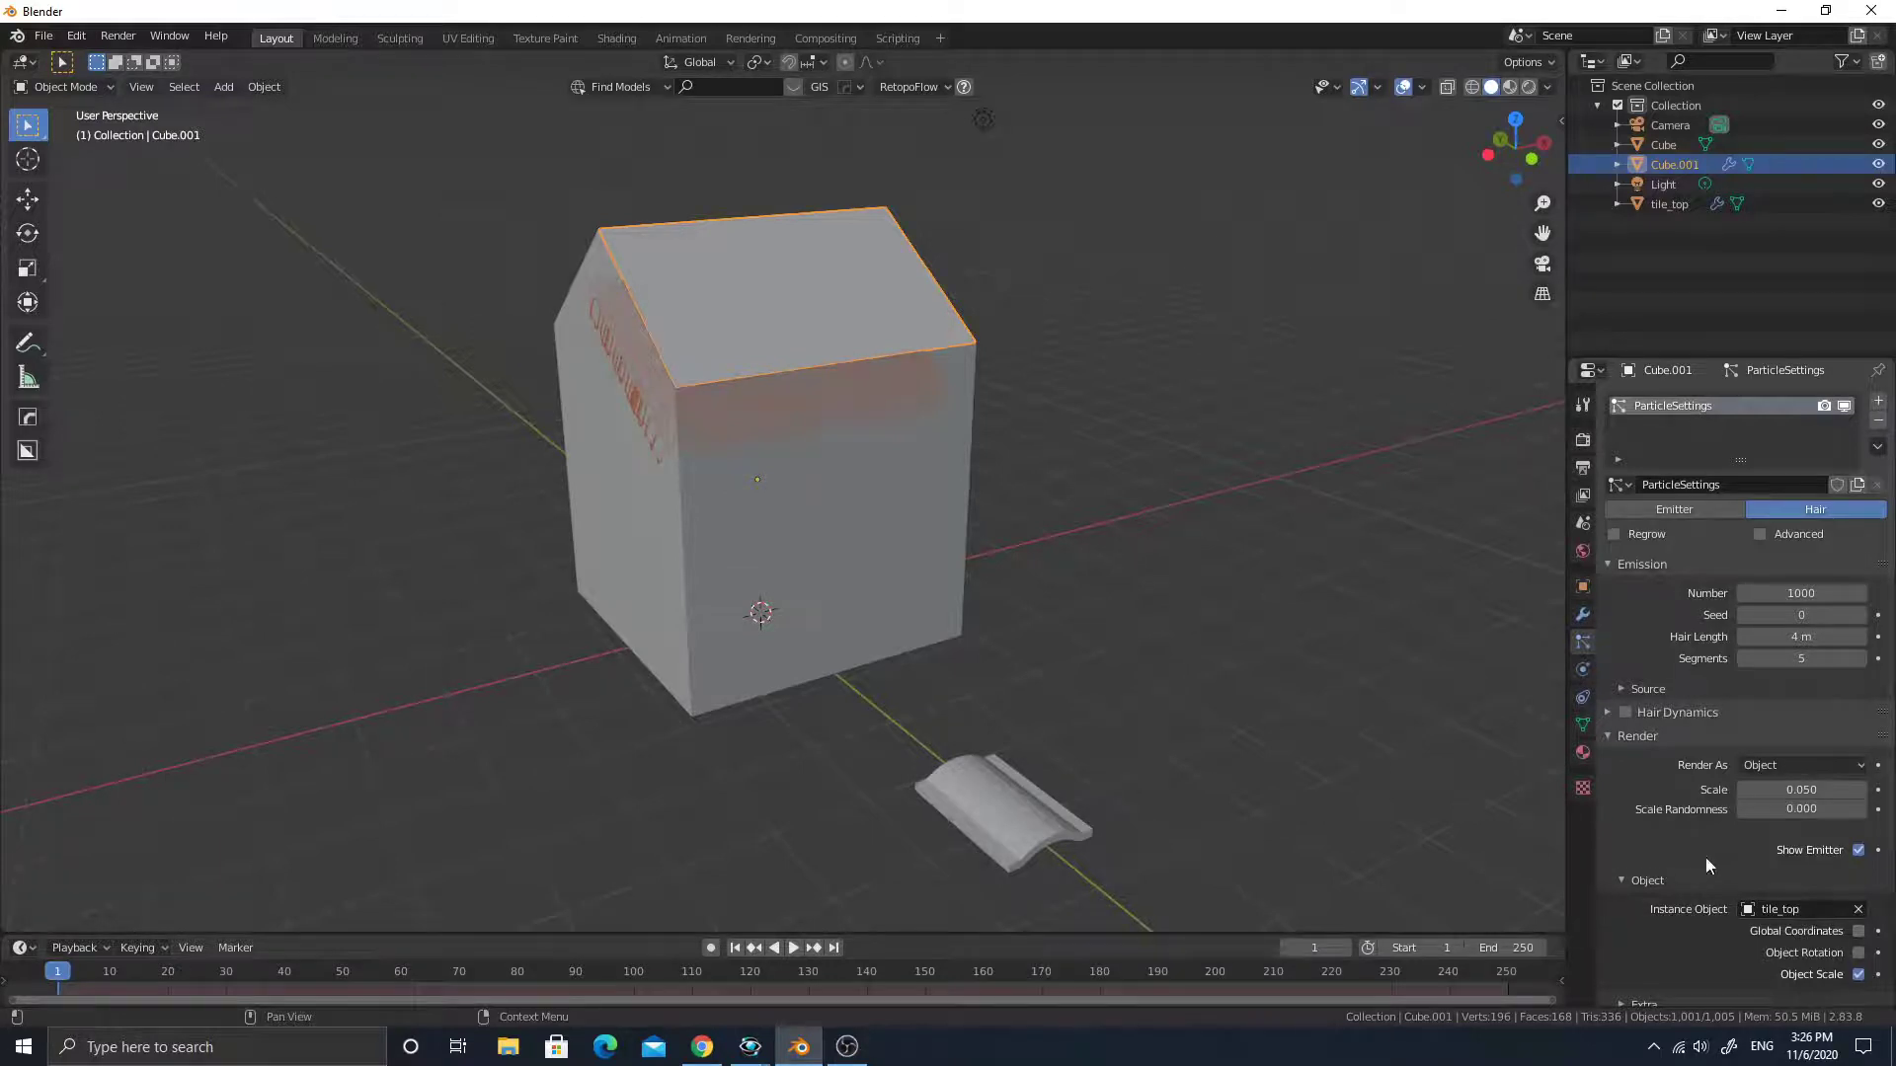
{"action": "scroll", "coordinate": [1706, 865], "scroll_direction": "down", "scroll_amount": 3}
{"action": "middle_click_drag", "start_coordinate": [1334, 787], "coordinate": [908, 642]}
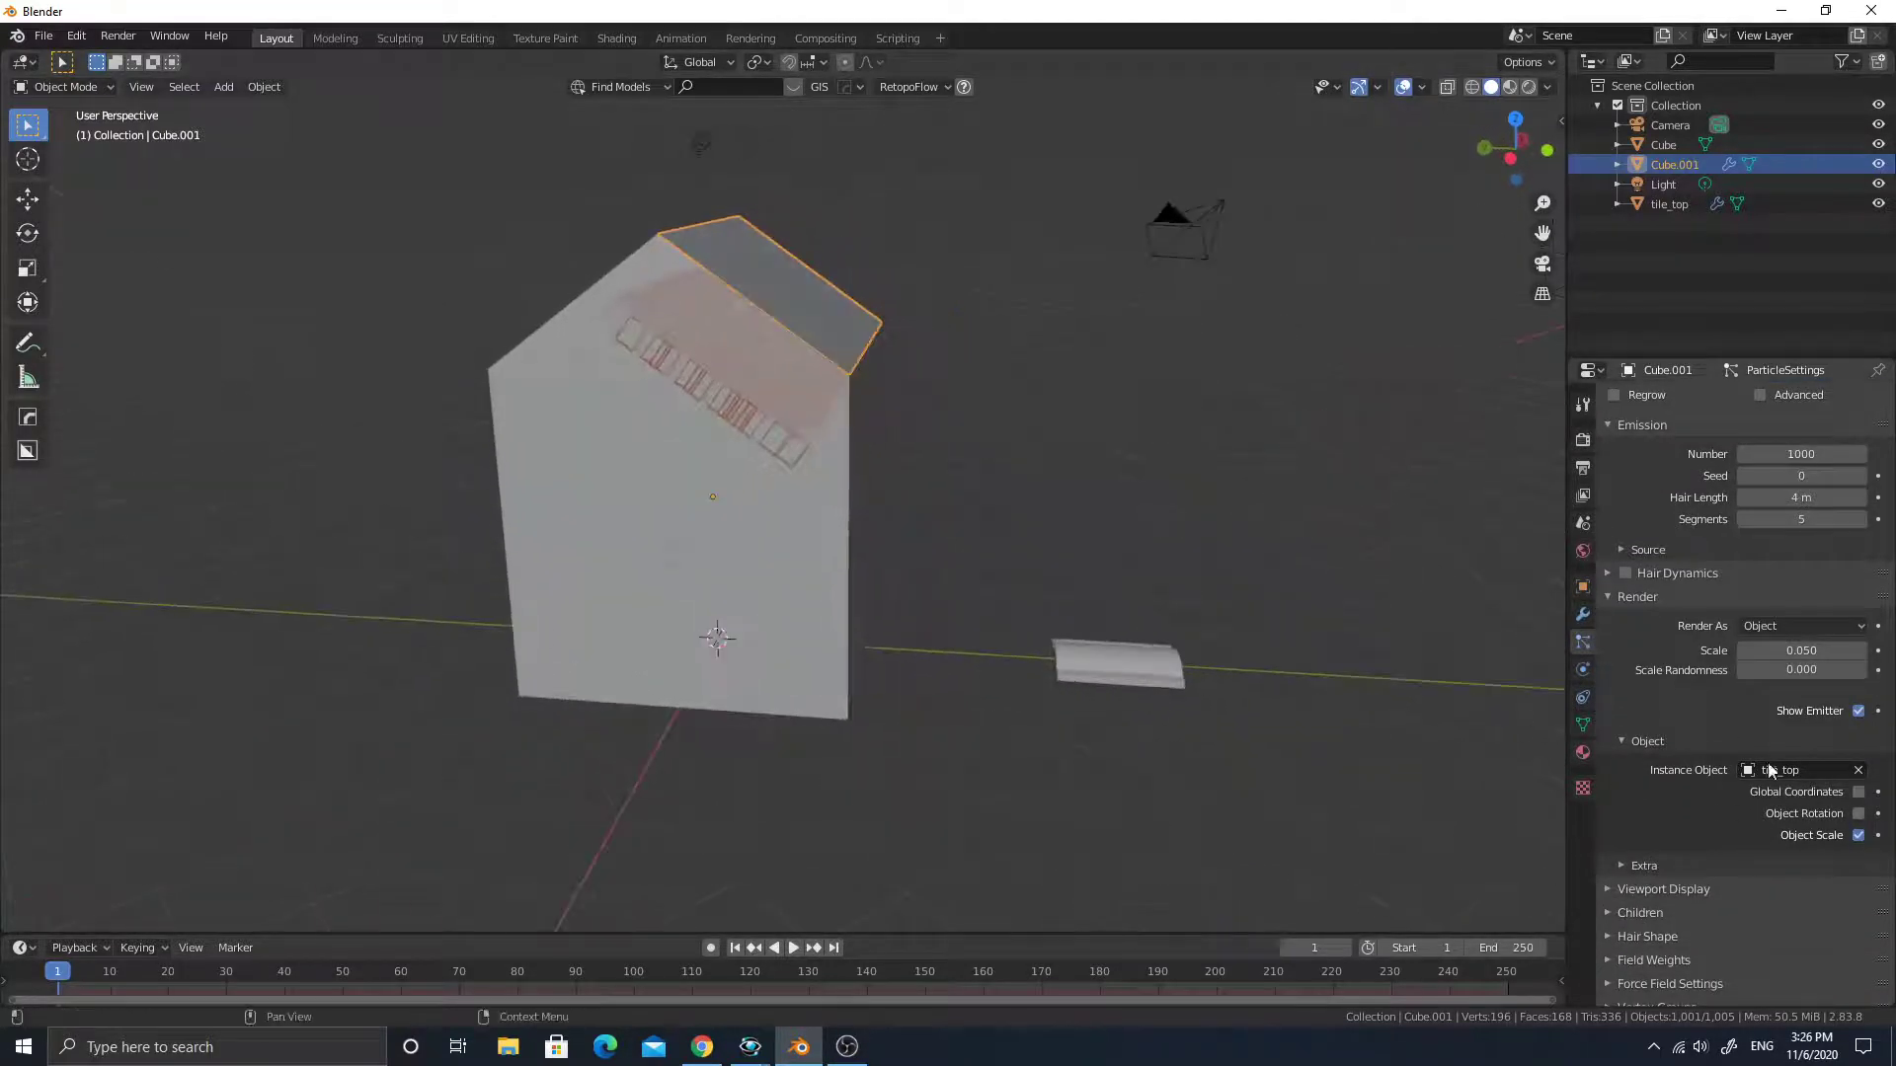
{"action": "left_click", "coordinate": [1858, 813]}
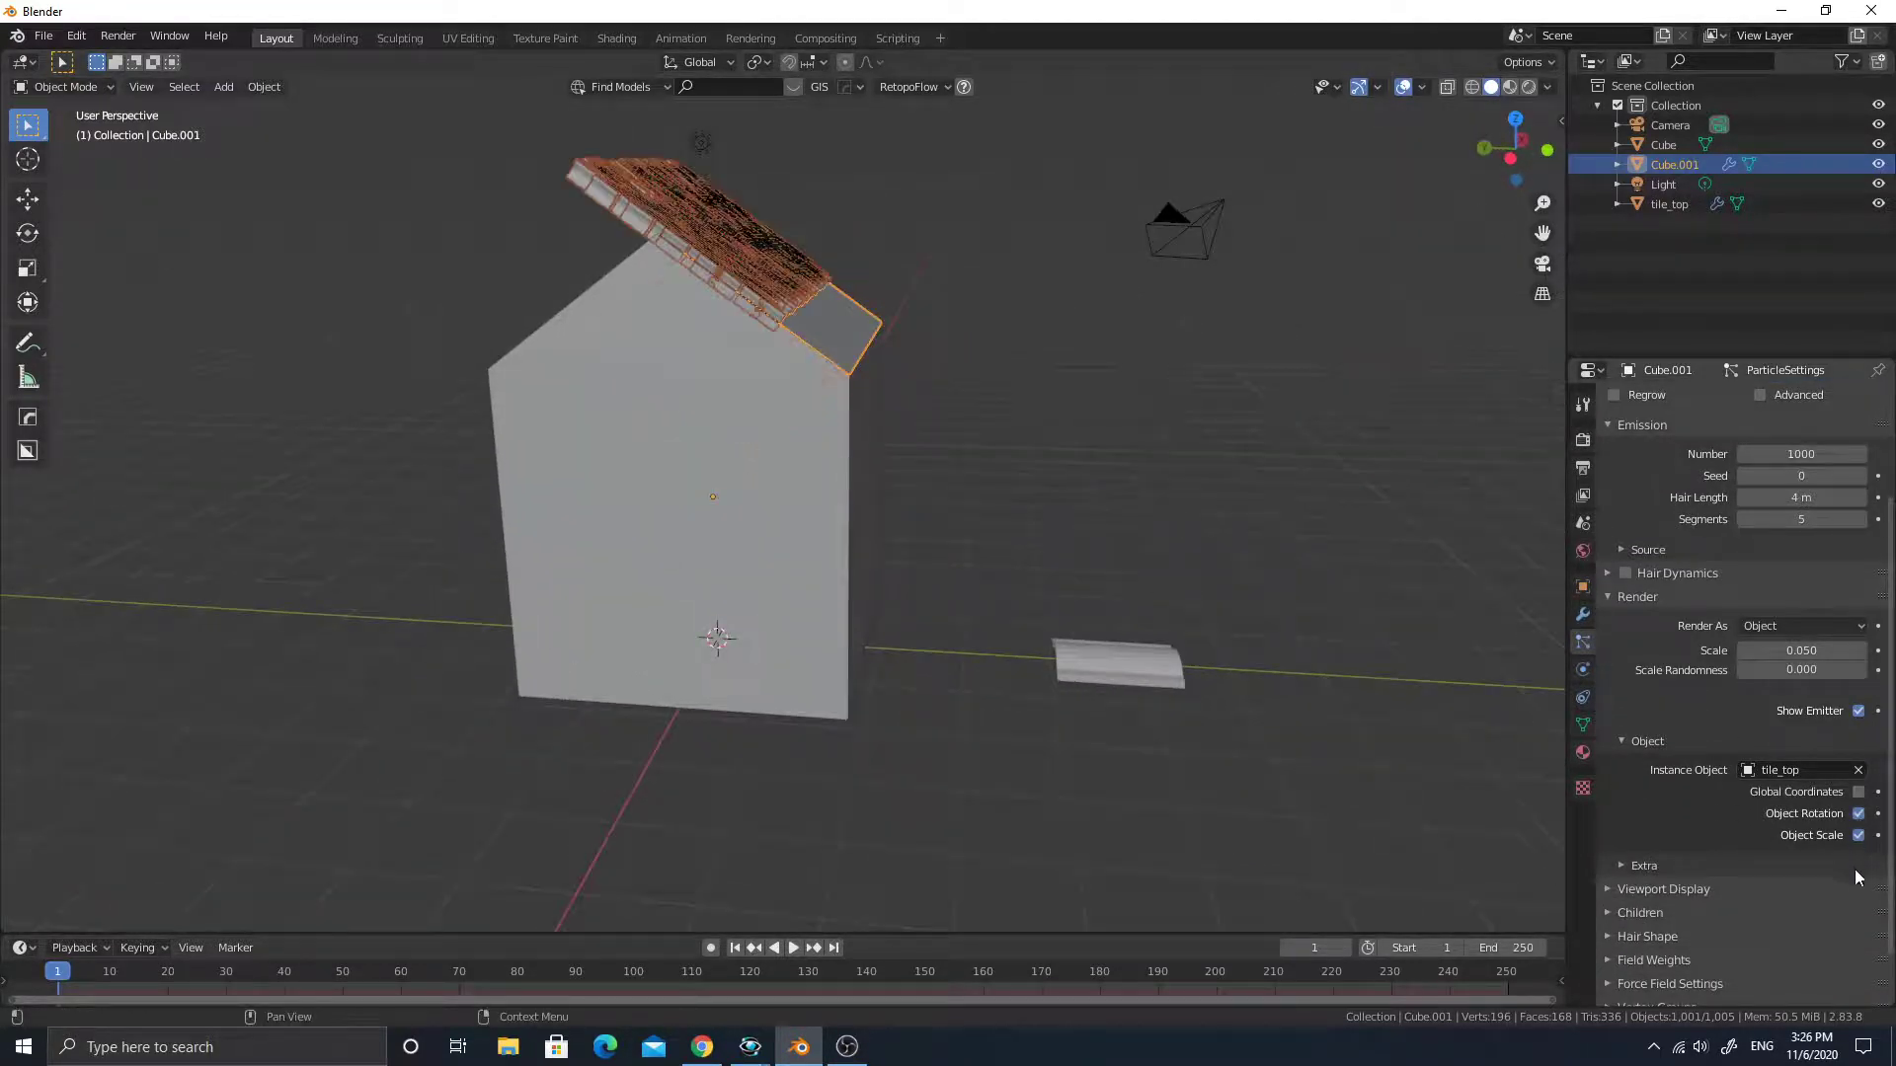
Set tile_top's origin to its geometry, then reselect the roof emitter Cube.001.
{"action": "middle_click_drag", "start_coordinate": [1065, 554], "coordinate": [1145, 661]}
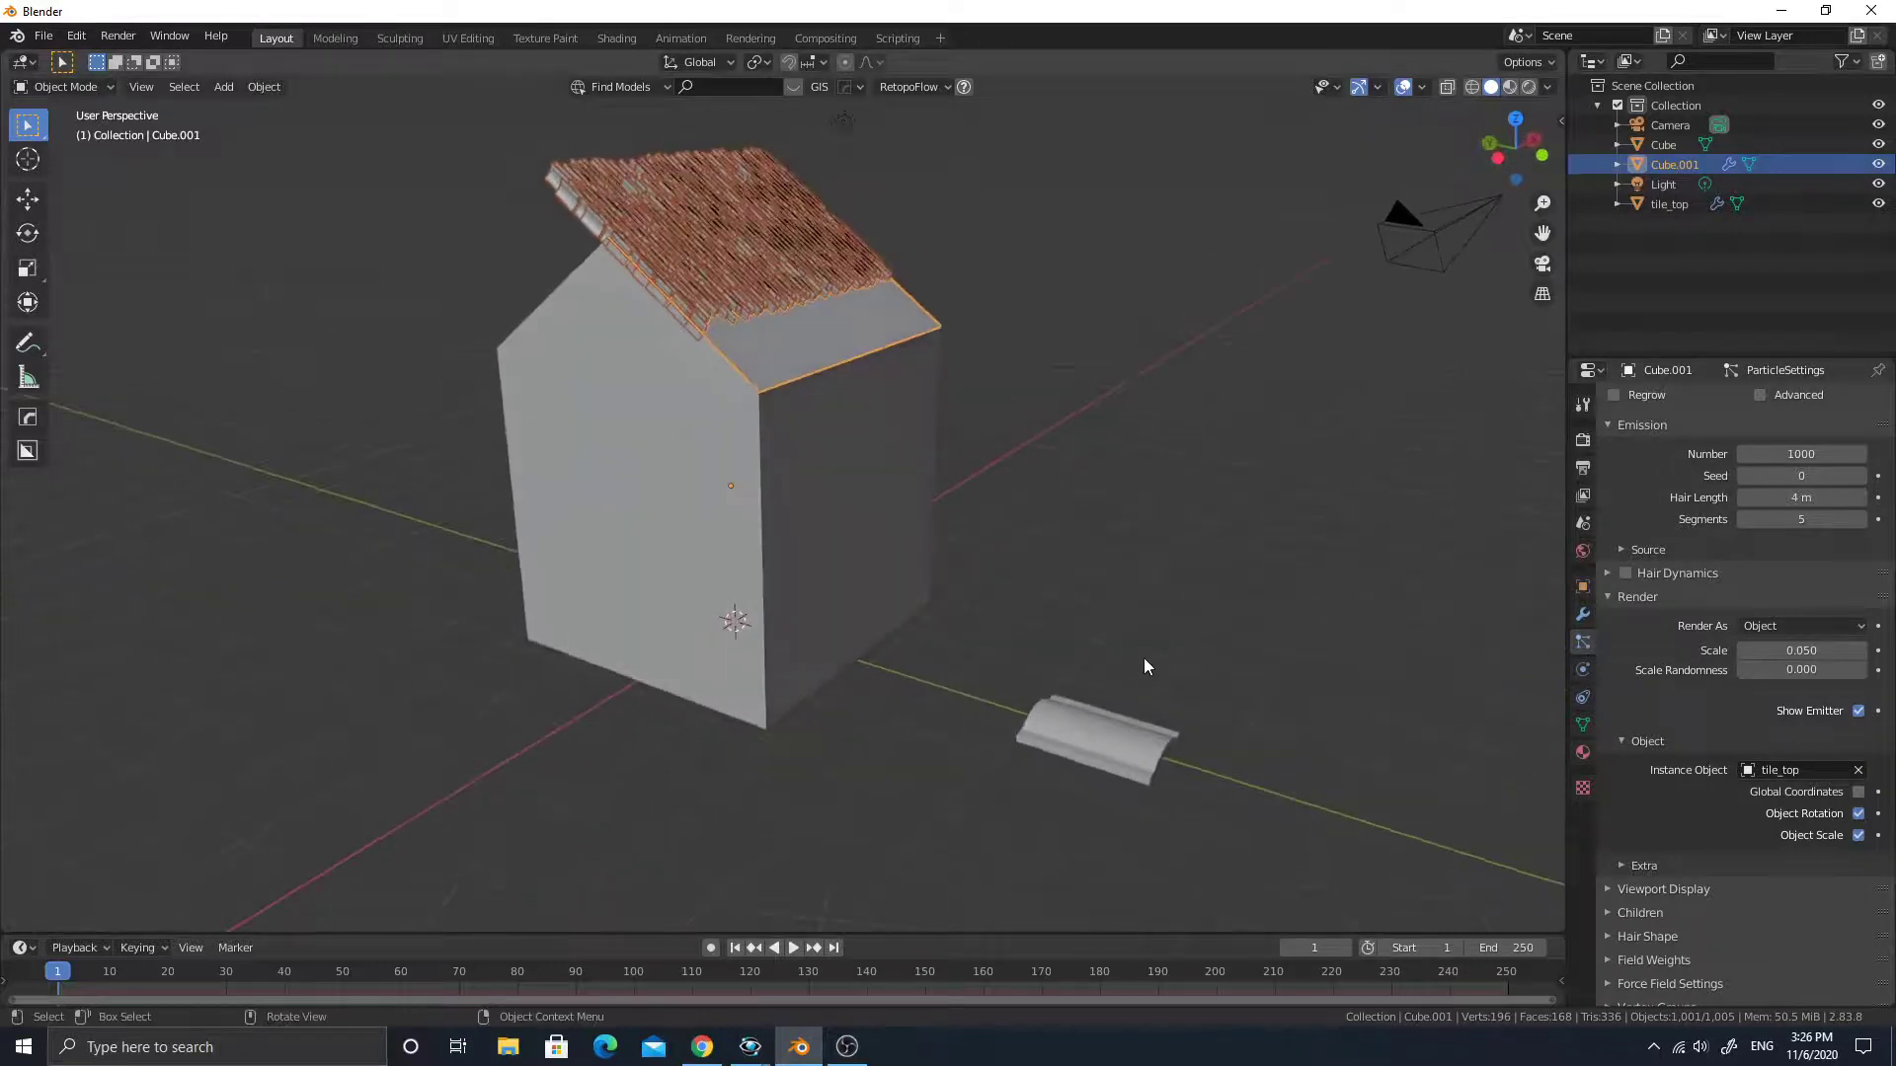
{"action": "left_click", "coordinate": [1140, 742]}
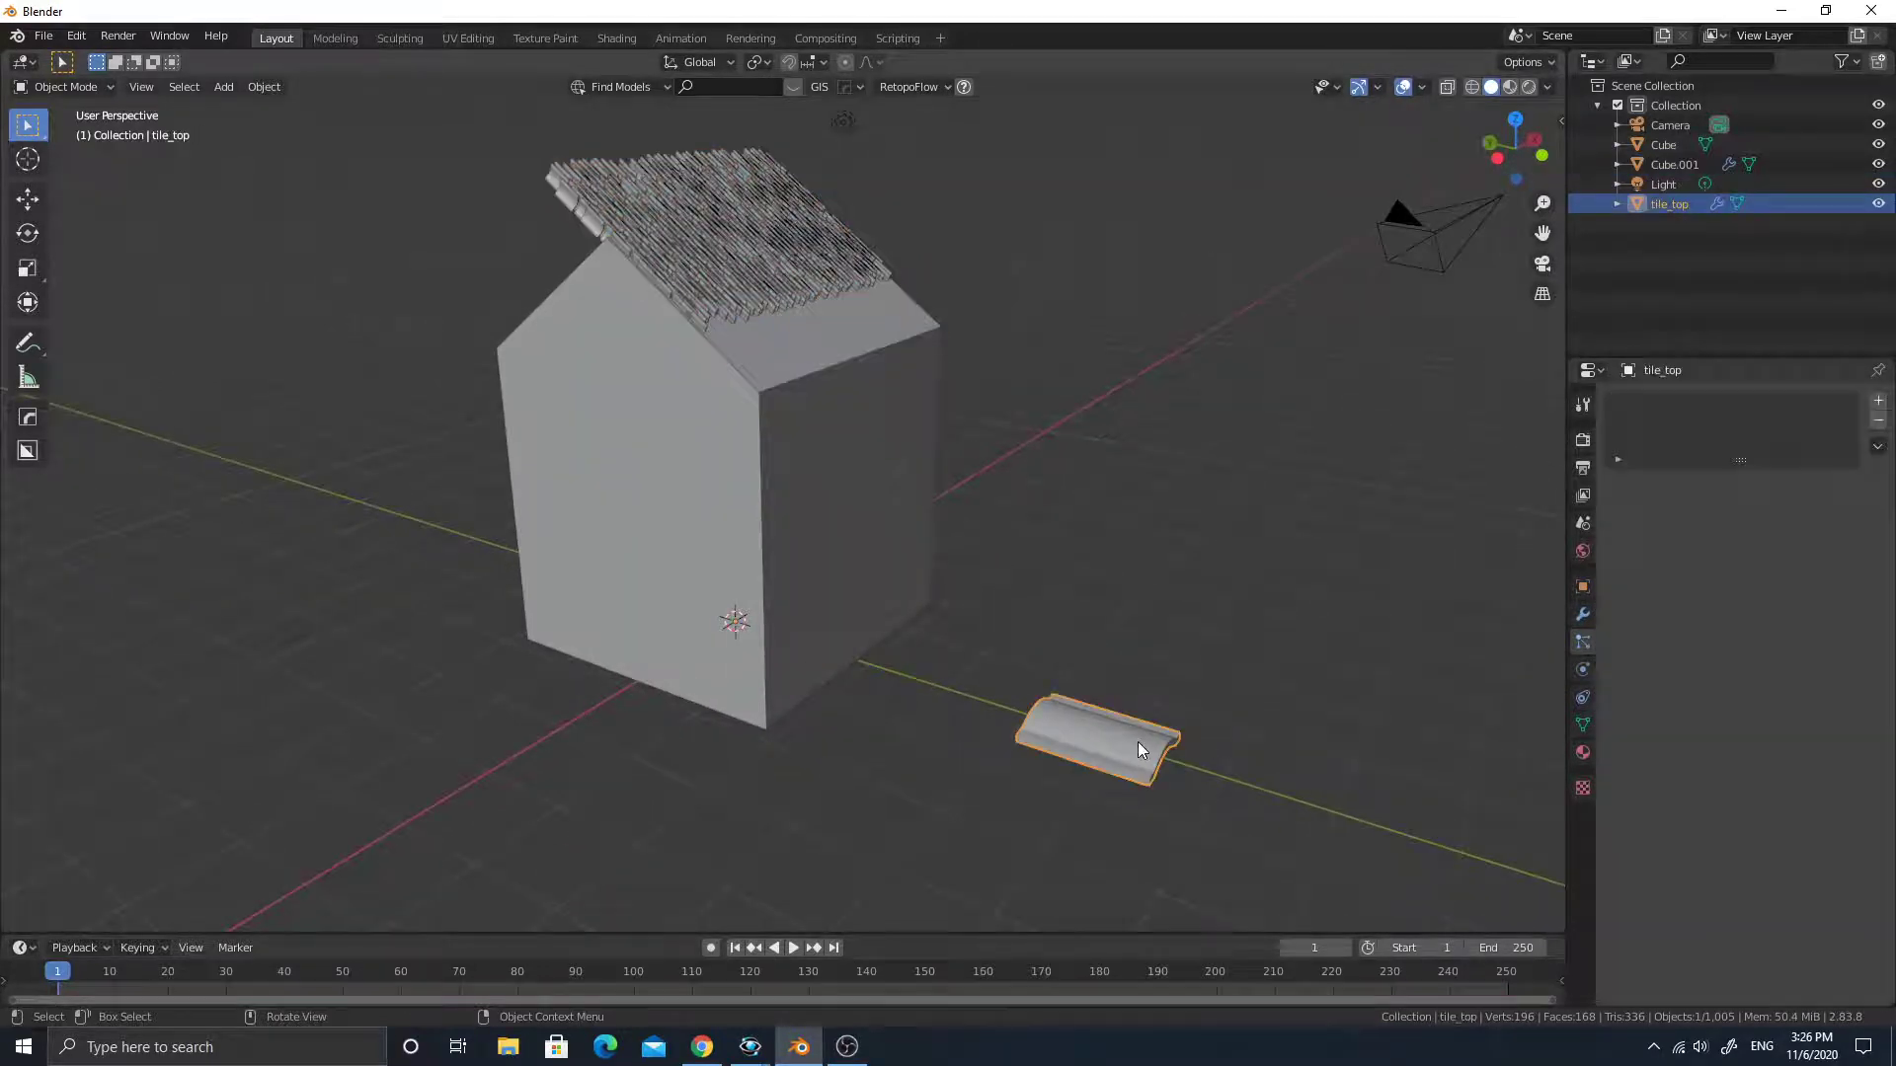
{"action": "right_click", "coordinate": [1138, 743]}
{"action": "mouse_move", "coordinate": [1133, 736]}
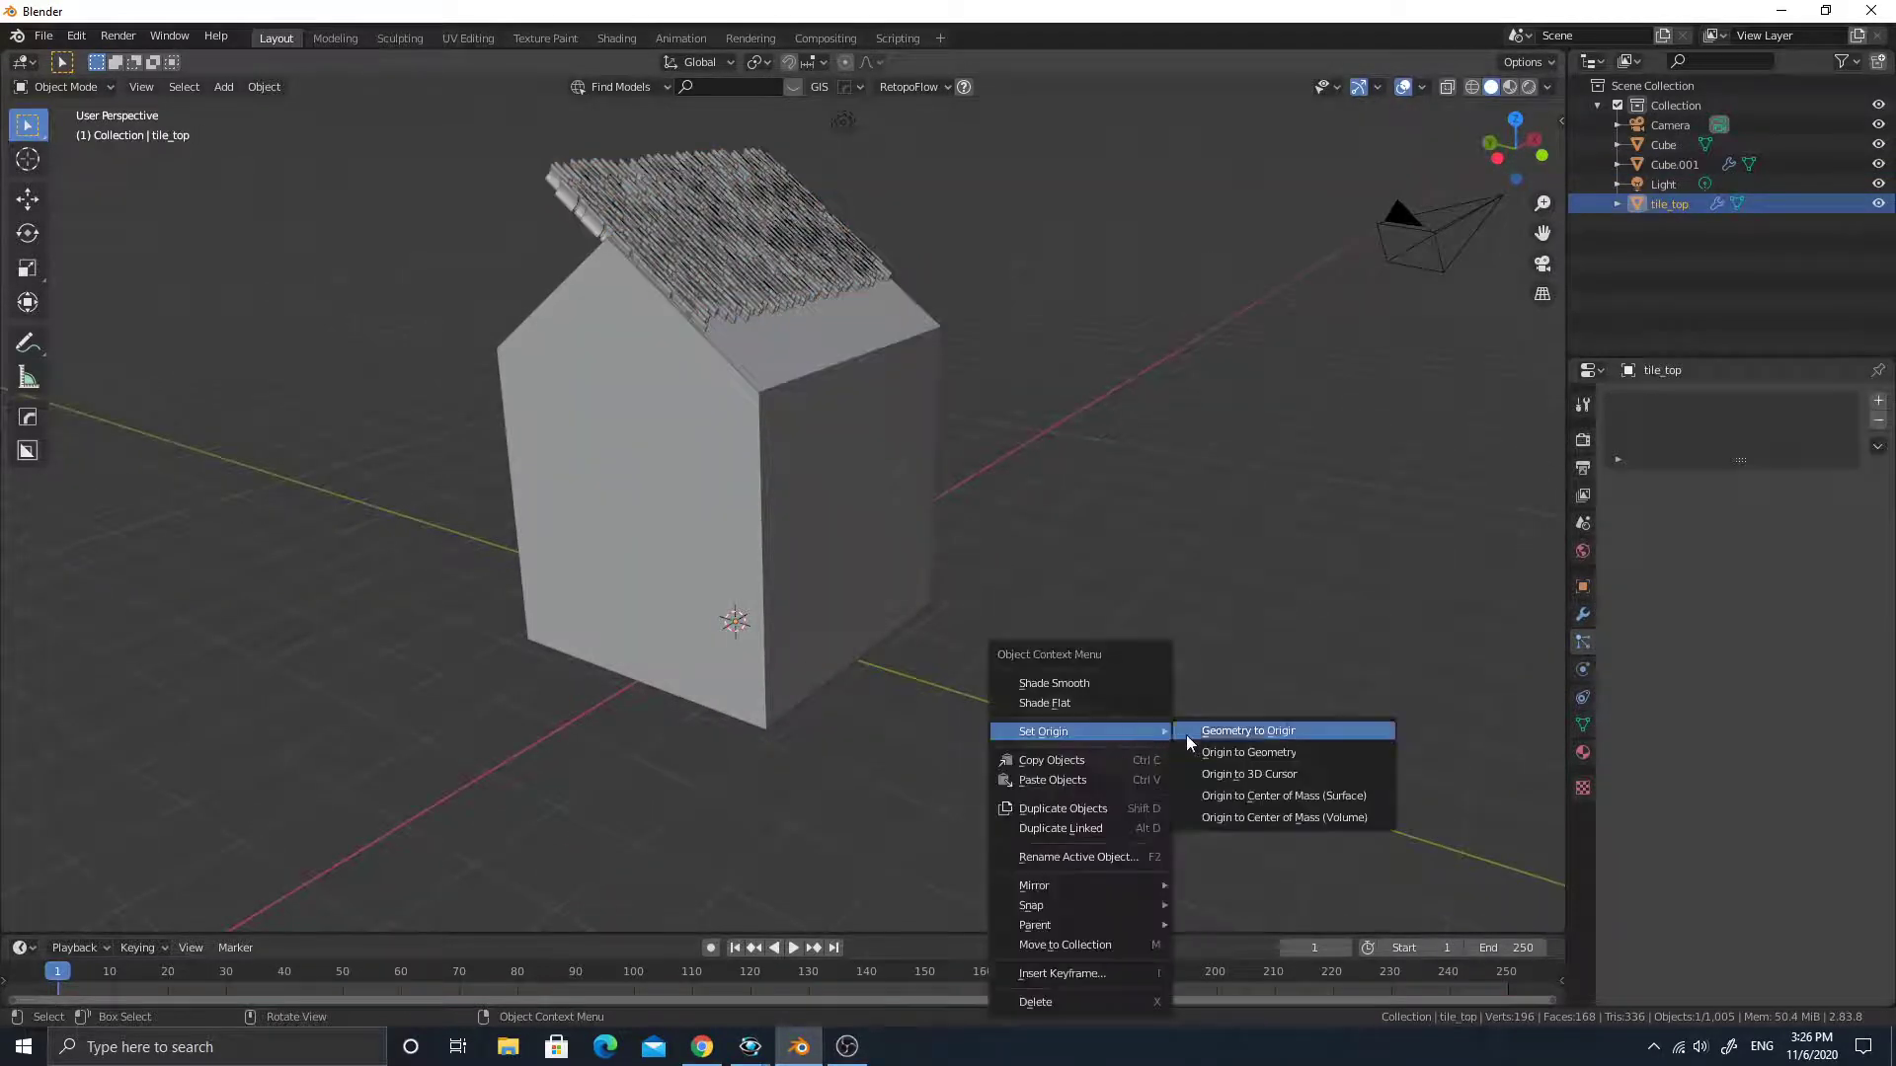
{"action": "left_click", "coordinate": [1246, 753]}
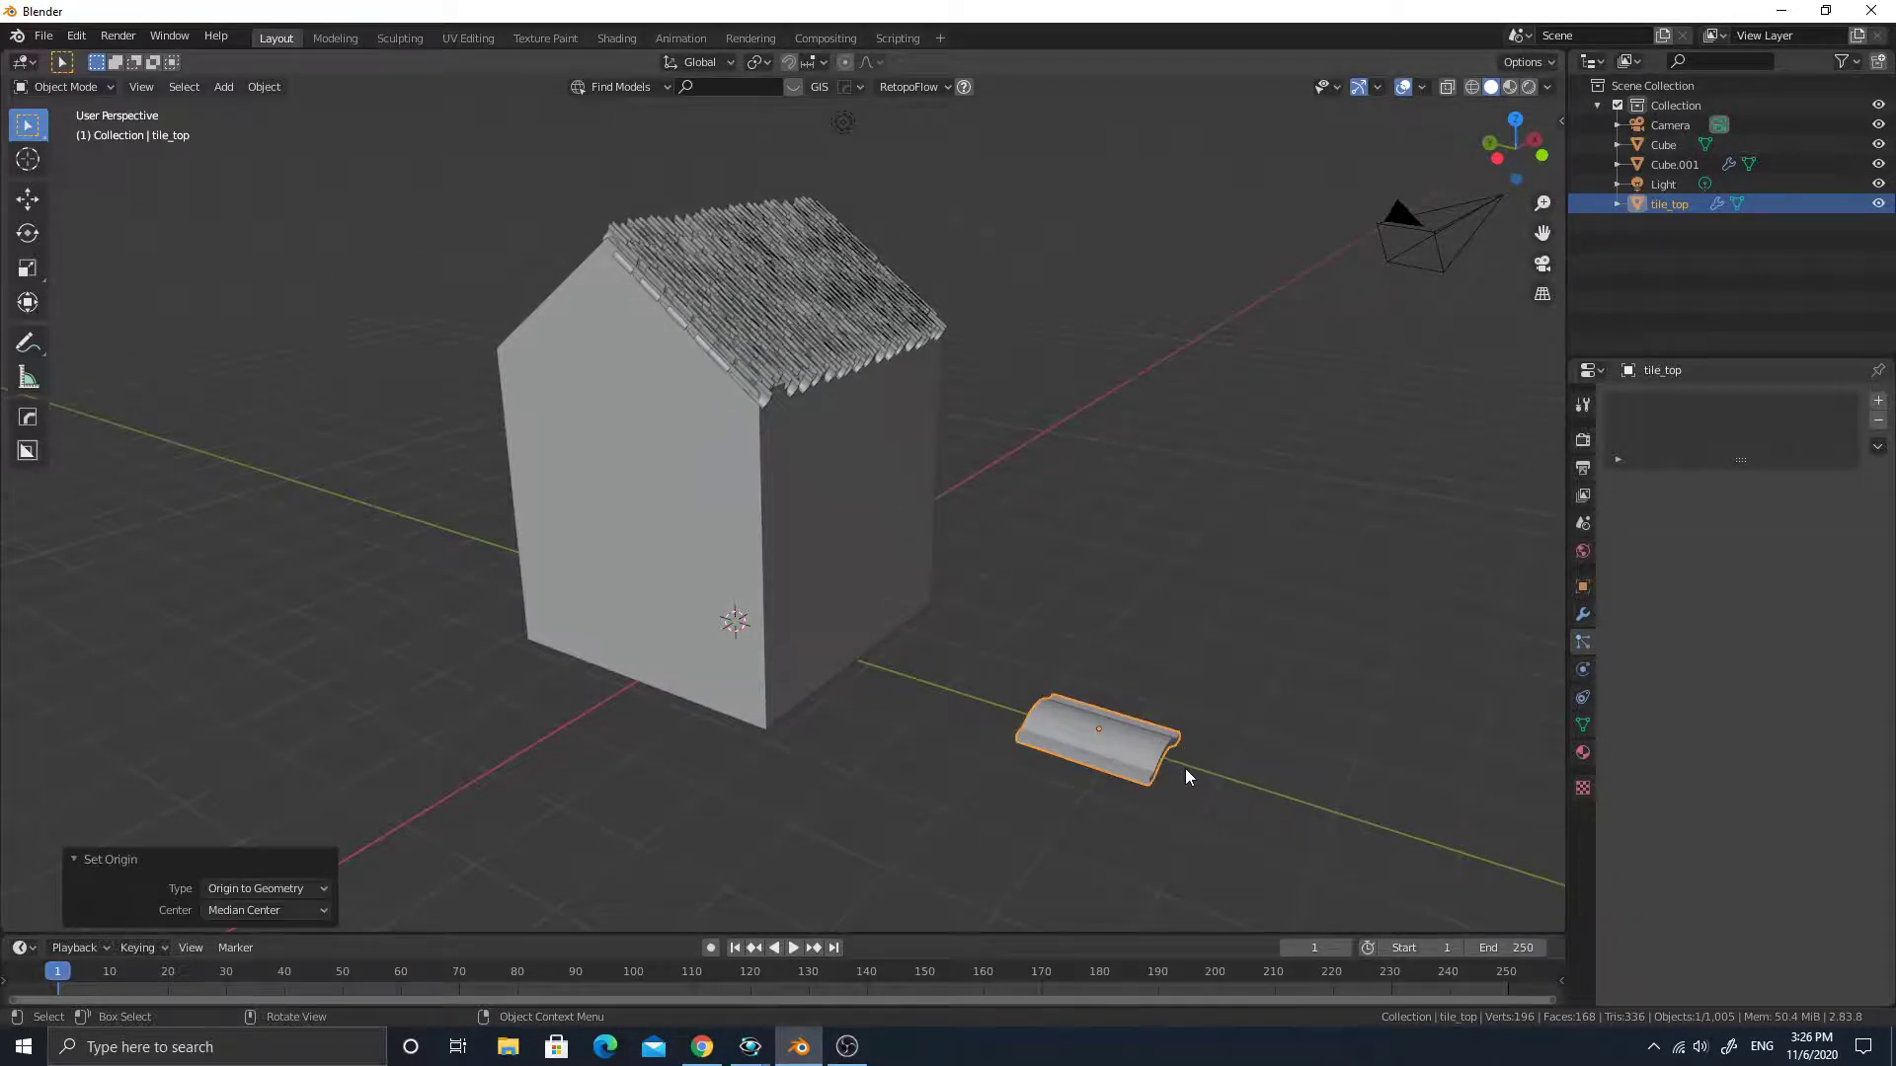
{"action": "middle_click_drag", "start_coordinate": [675, 266], "coordinate": [1004, 497]}
{"action": "left_click", "coordinate": [706, 555]}
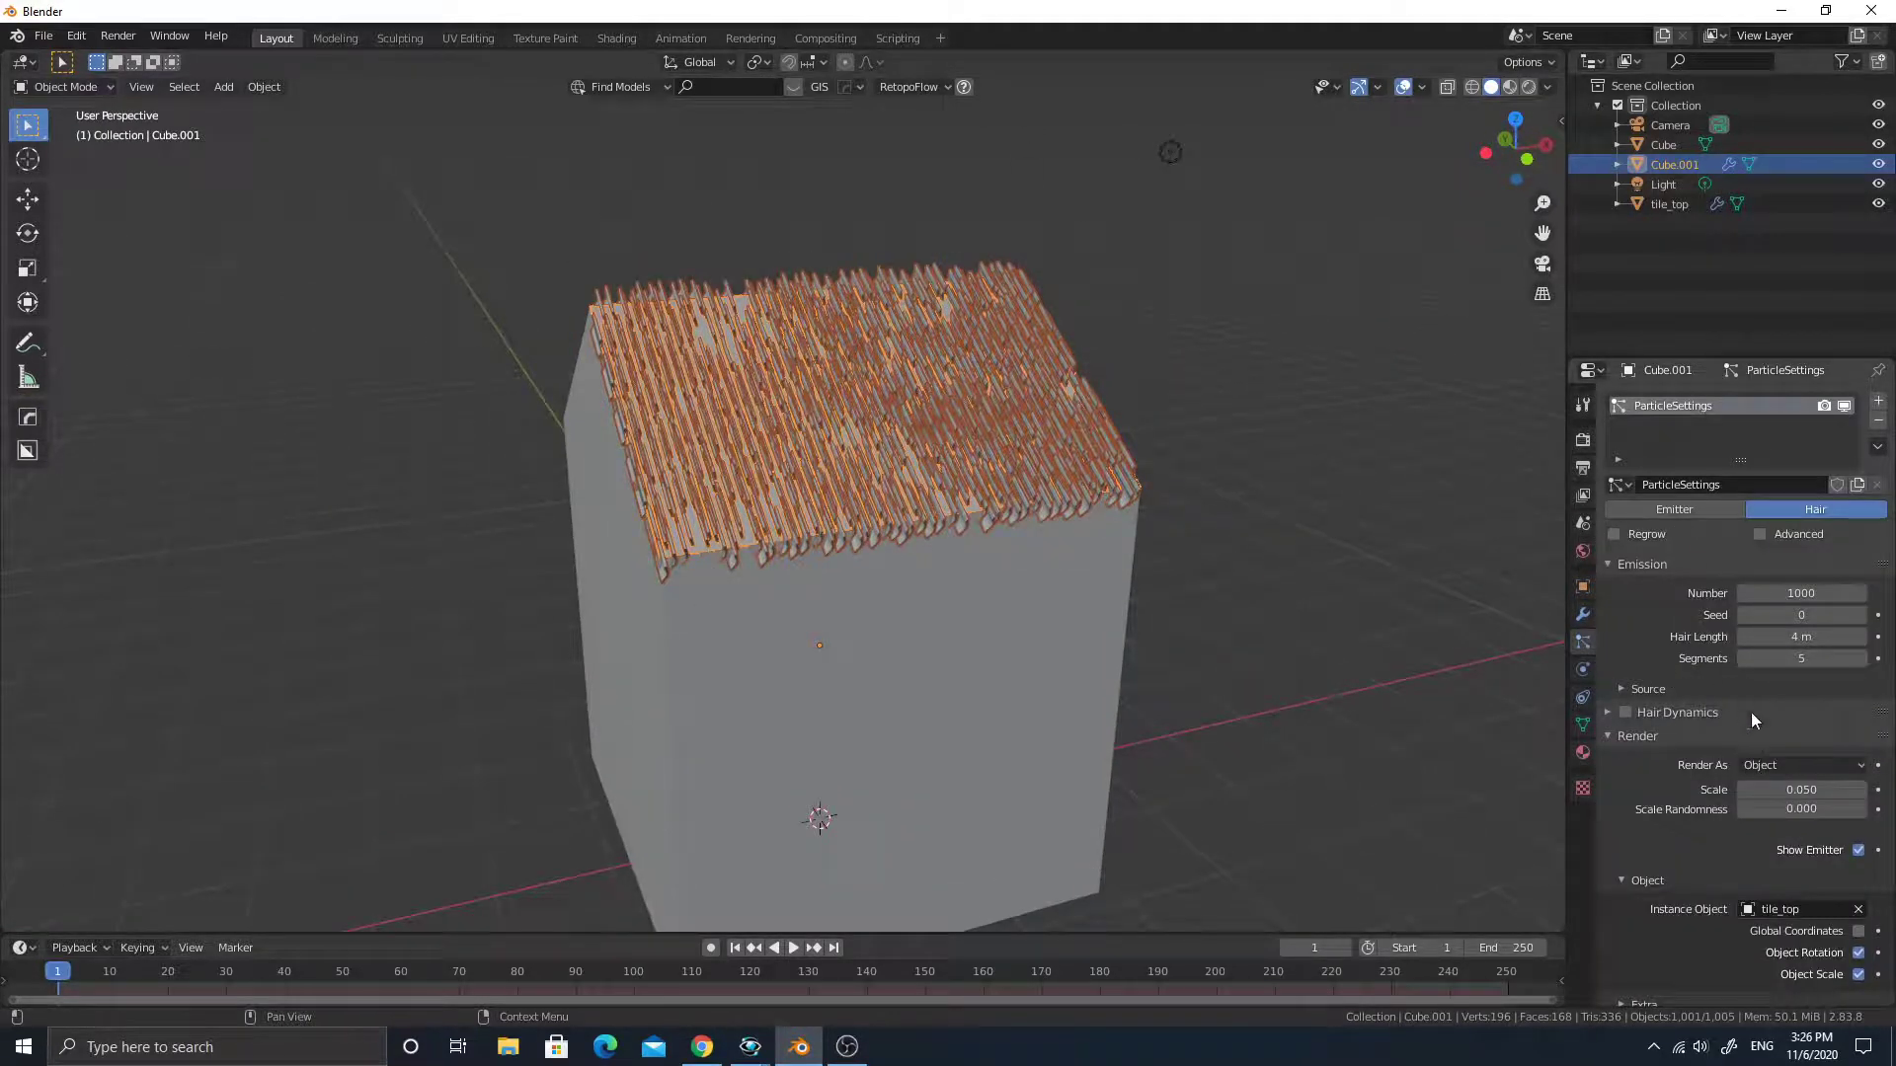
Under Extra and Source, set the roof particles' Emit From to Verts.
{"action": "scroll", "coordinate": [1690, 851], "scroll_direction": "down", "scroll_amount": 5}
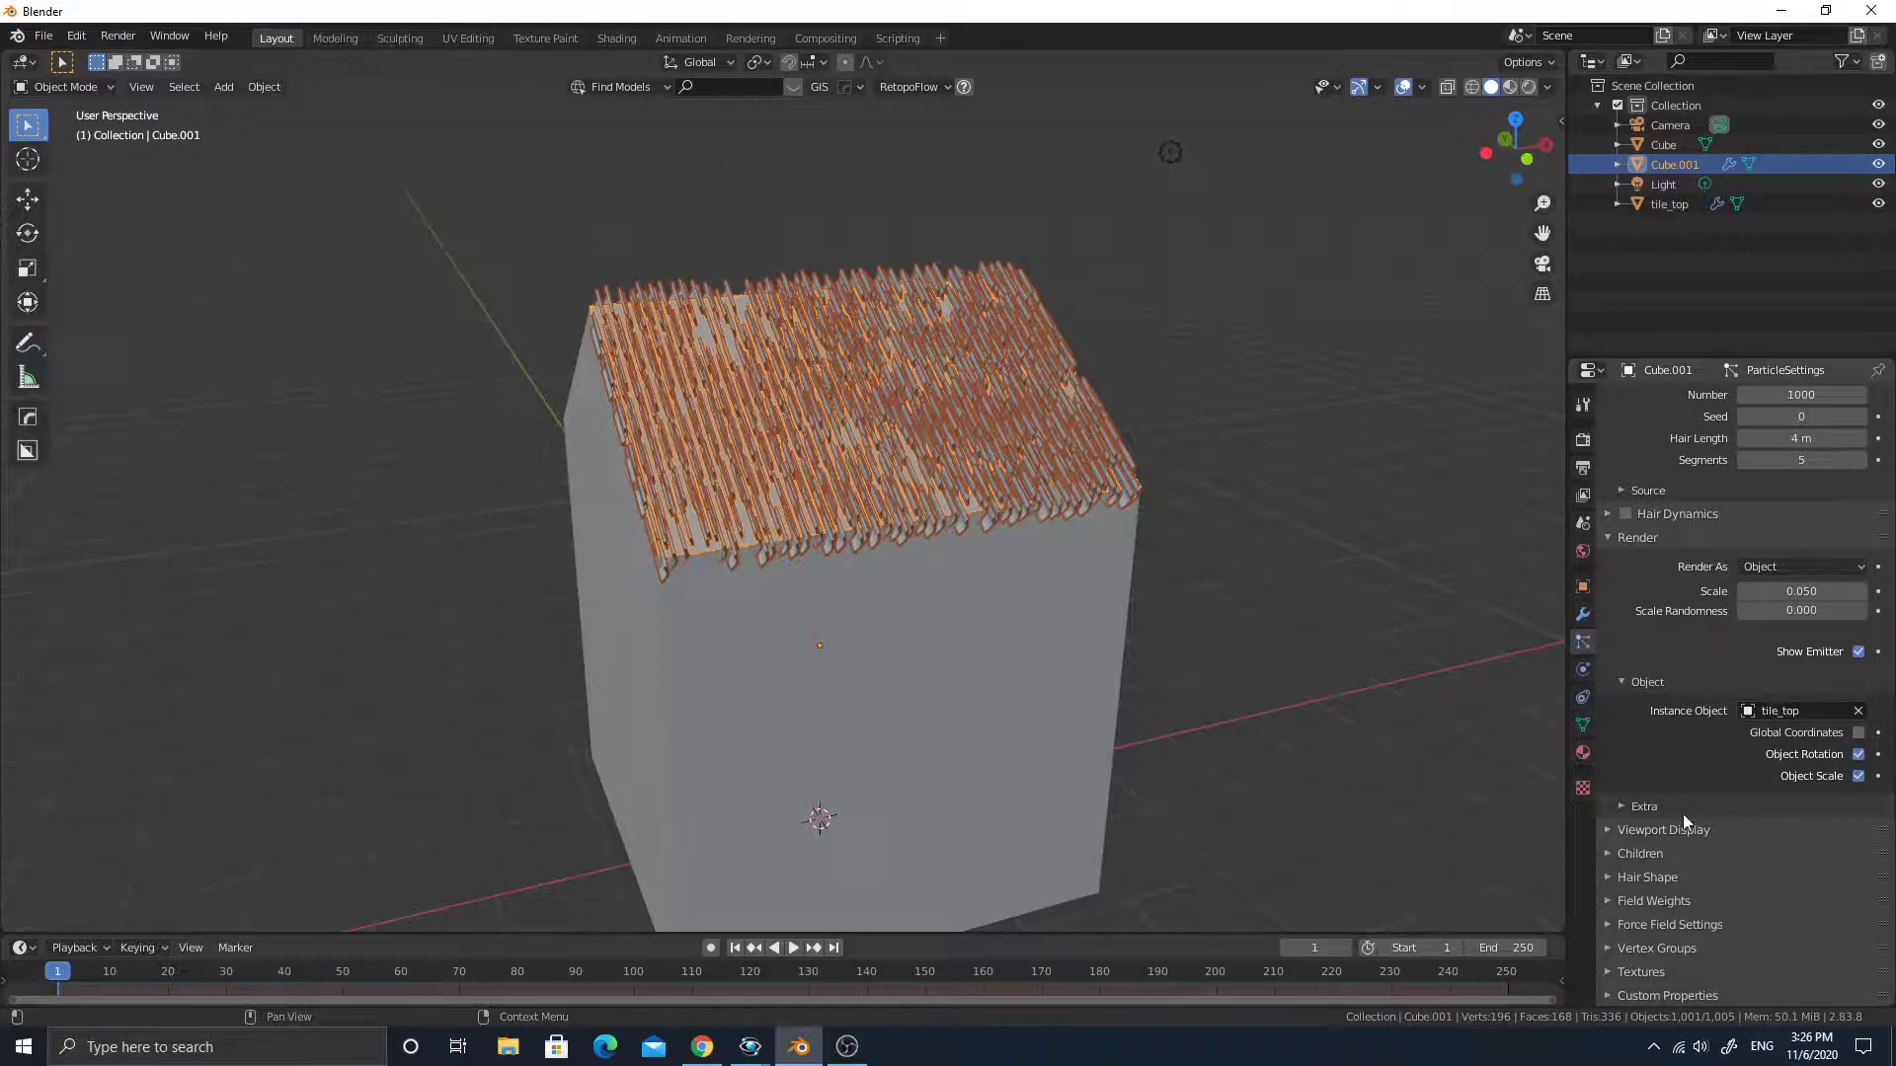
{"action": "scroll", "coordinate": [1690, 656], "scroll_direction": "up", "scroll_amount": 3}
{"action": "scroll", "coordinate": [1708, 658], "scroll_direction": "down", "scroll_amount": 3}
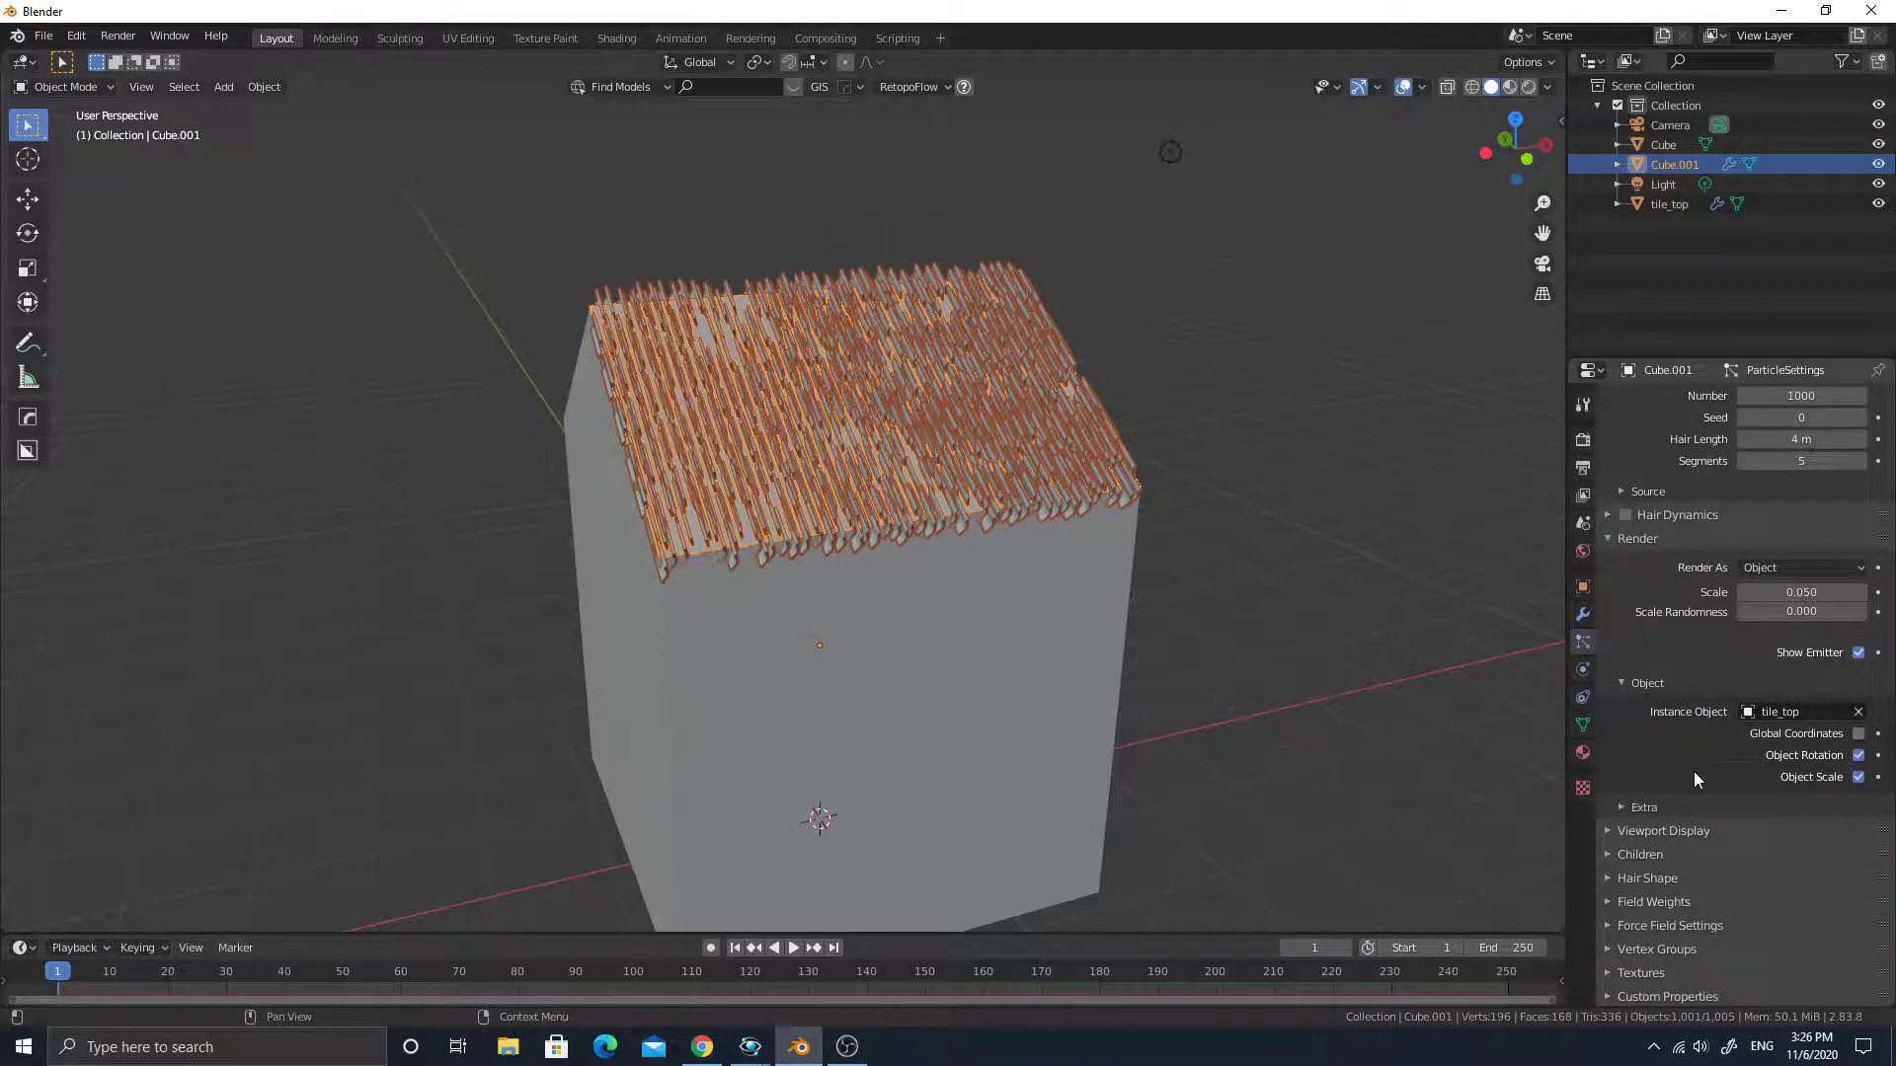
{"action": "left_click", "coordinate": [1619, 807]}
{"action": "scroll", "coordinate": [1678, 692], "scroll_direction": "up", "scroll_amount": 2}
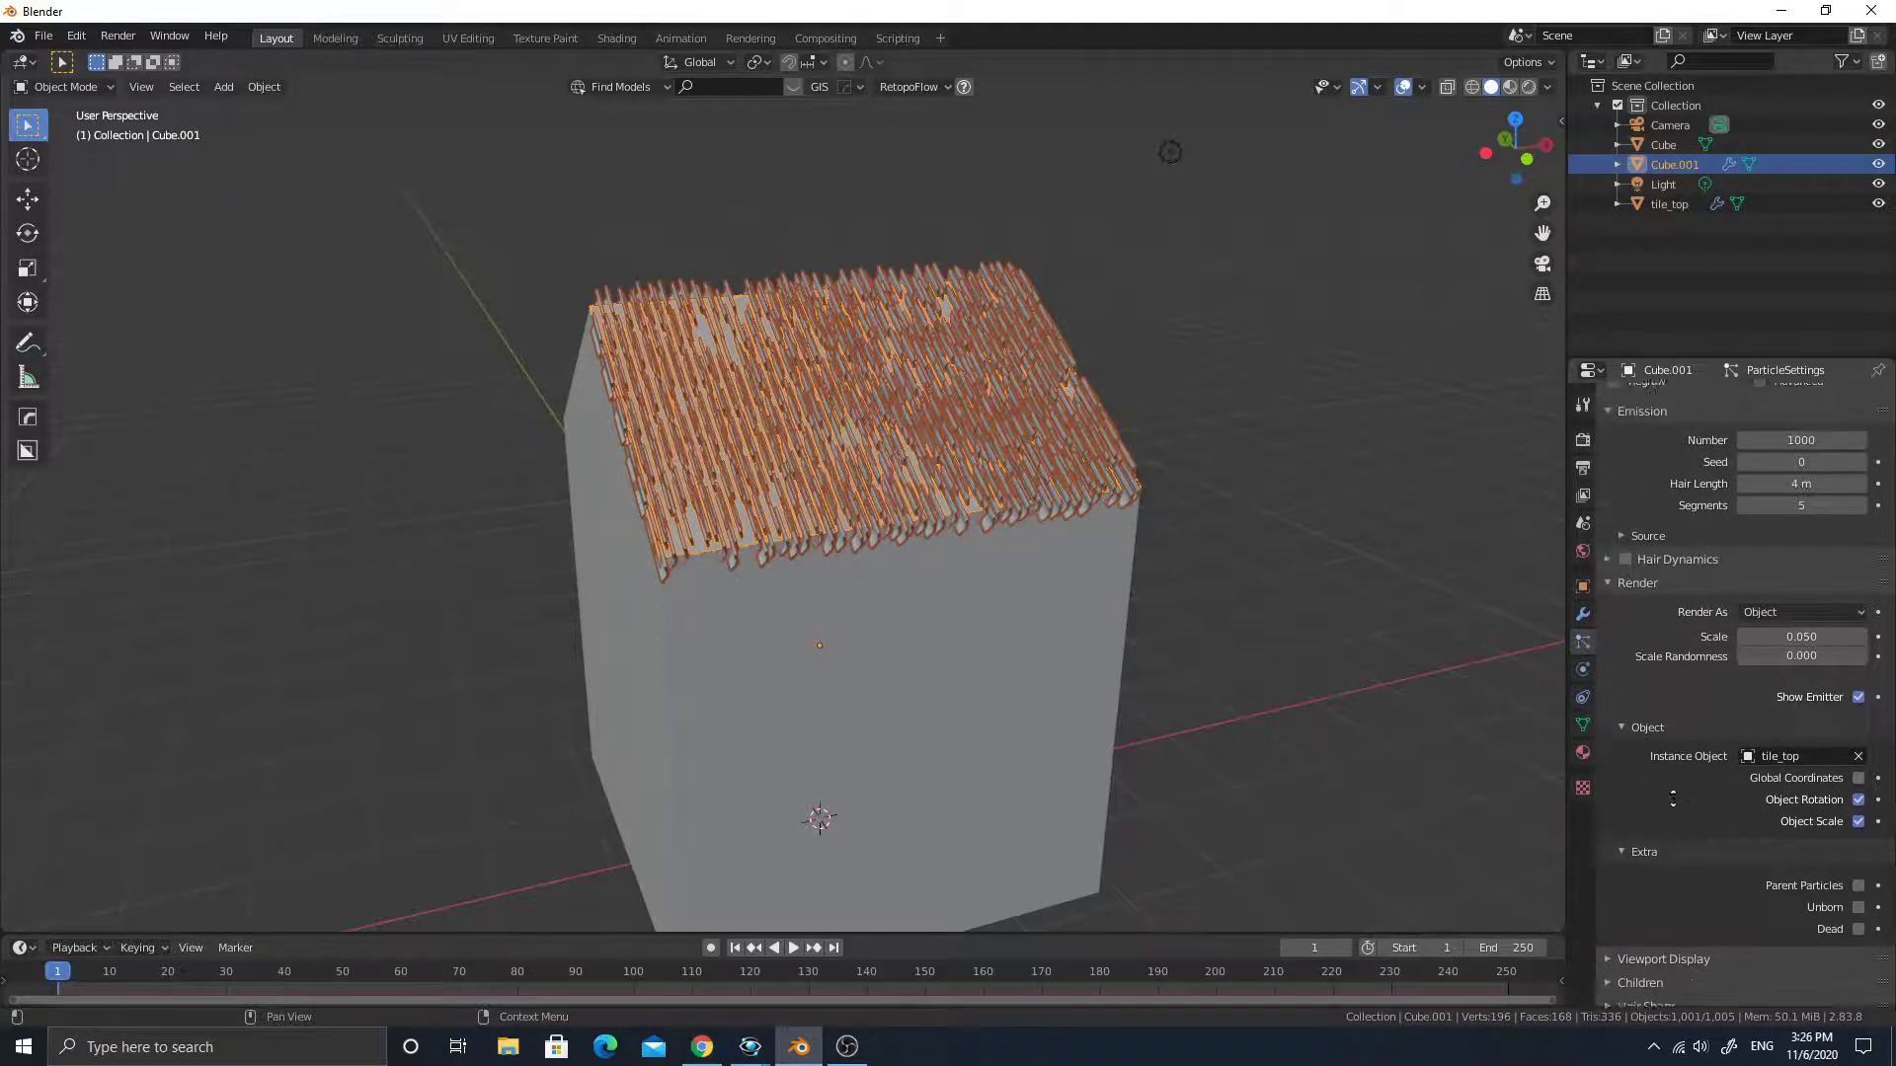
{"action": "left_click", "coordinate": [1630, 550]}
{"action": "left_click", "coordinate": [1811, 581]}
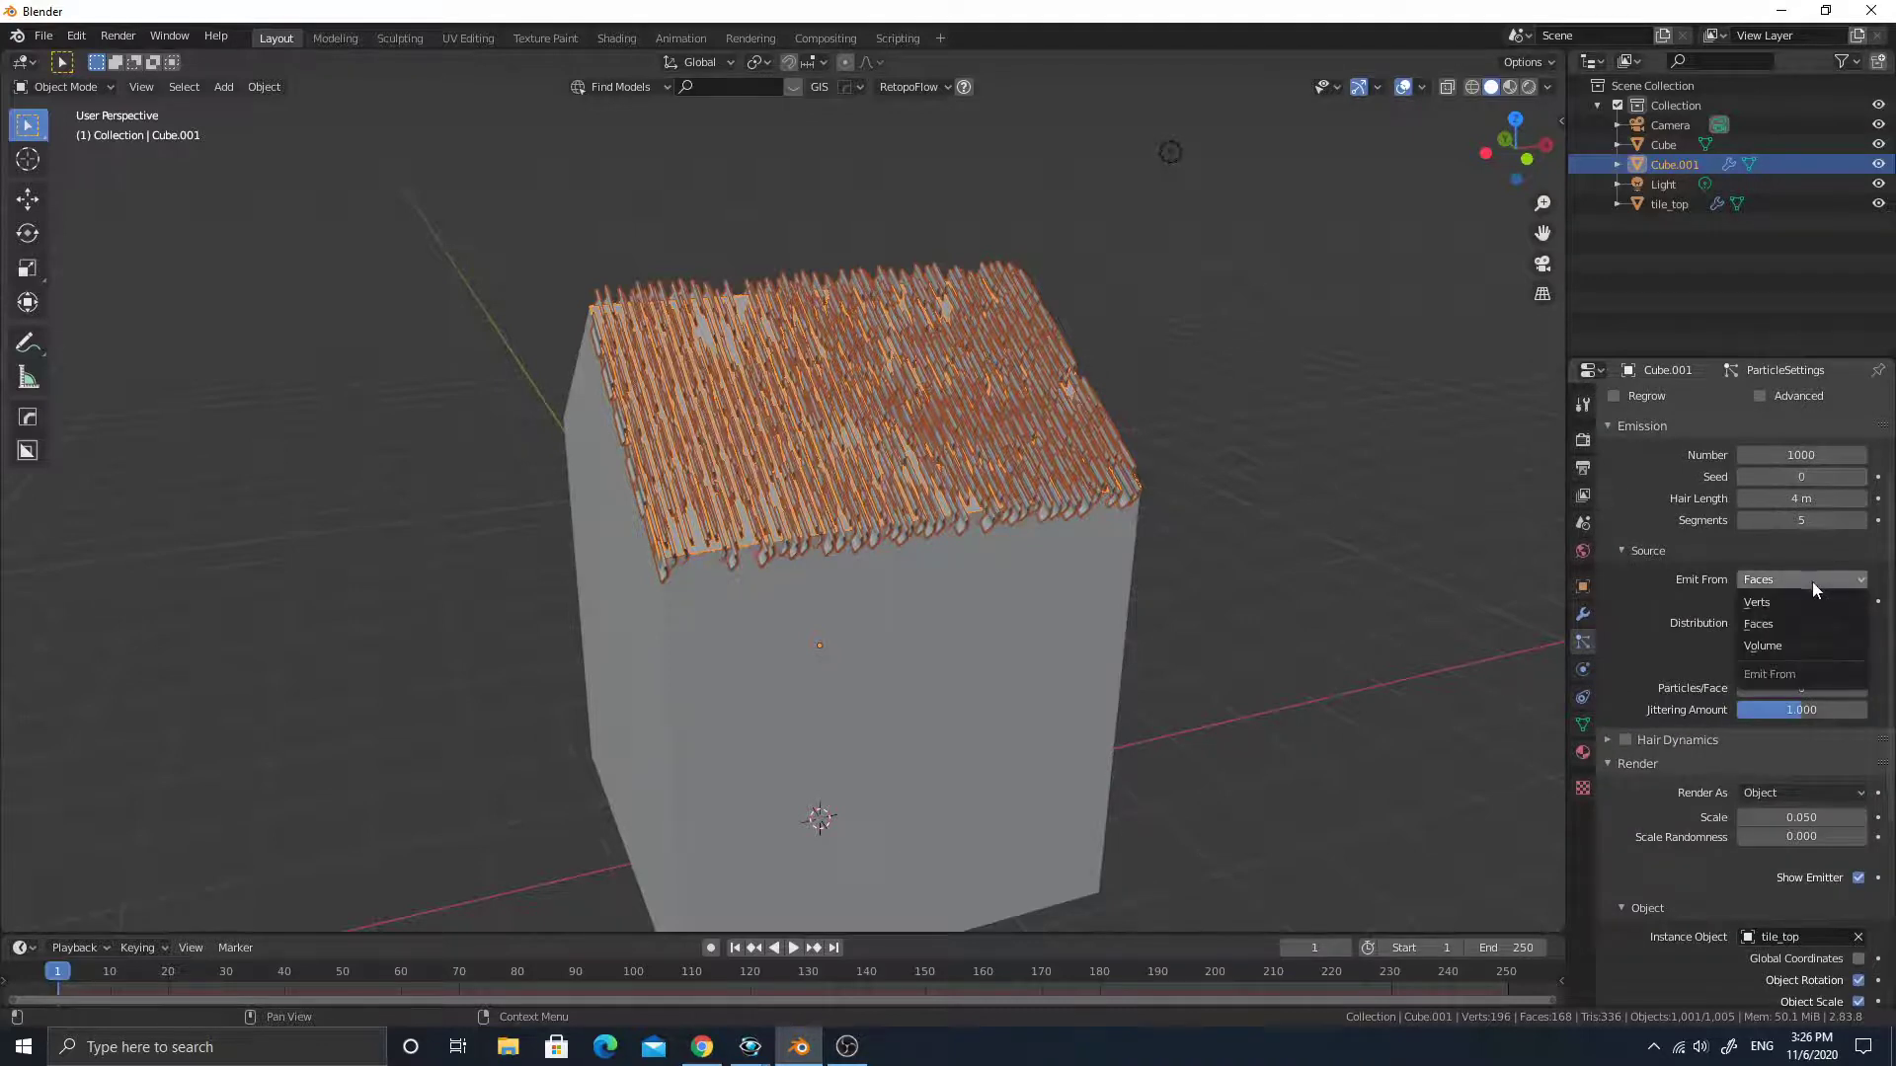
{"action": "left_click", "coordinate": [1805, 601]}
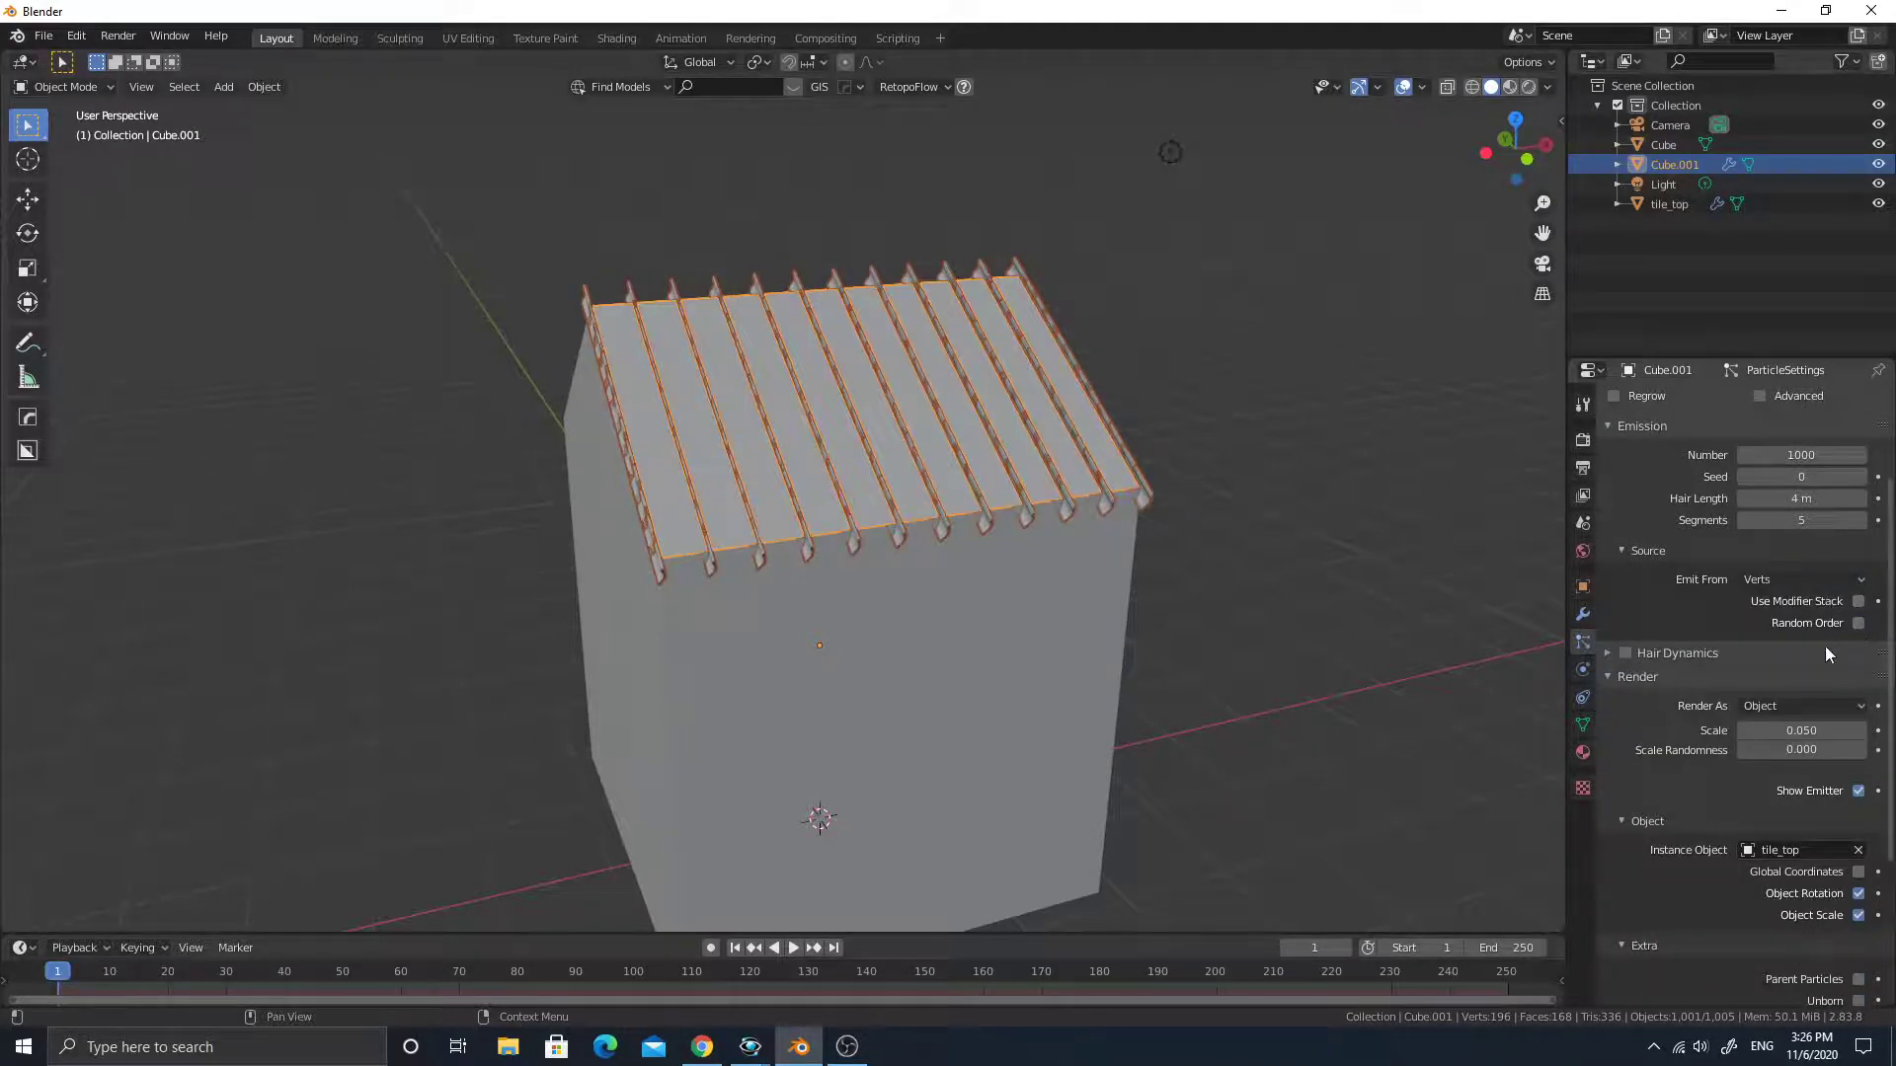
{"action": "middle_click_drag", "start_coordinate": [1284, 602], "coordinate": [1064, 705]}
{"action": "left_click", "coordinate": [1065, 705]}
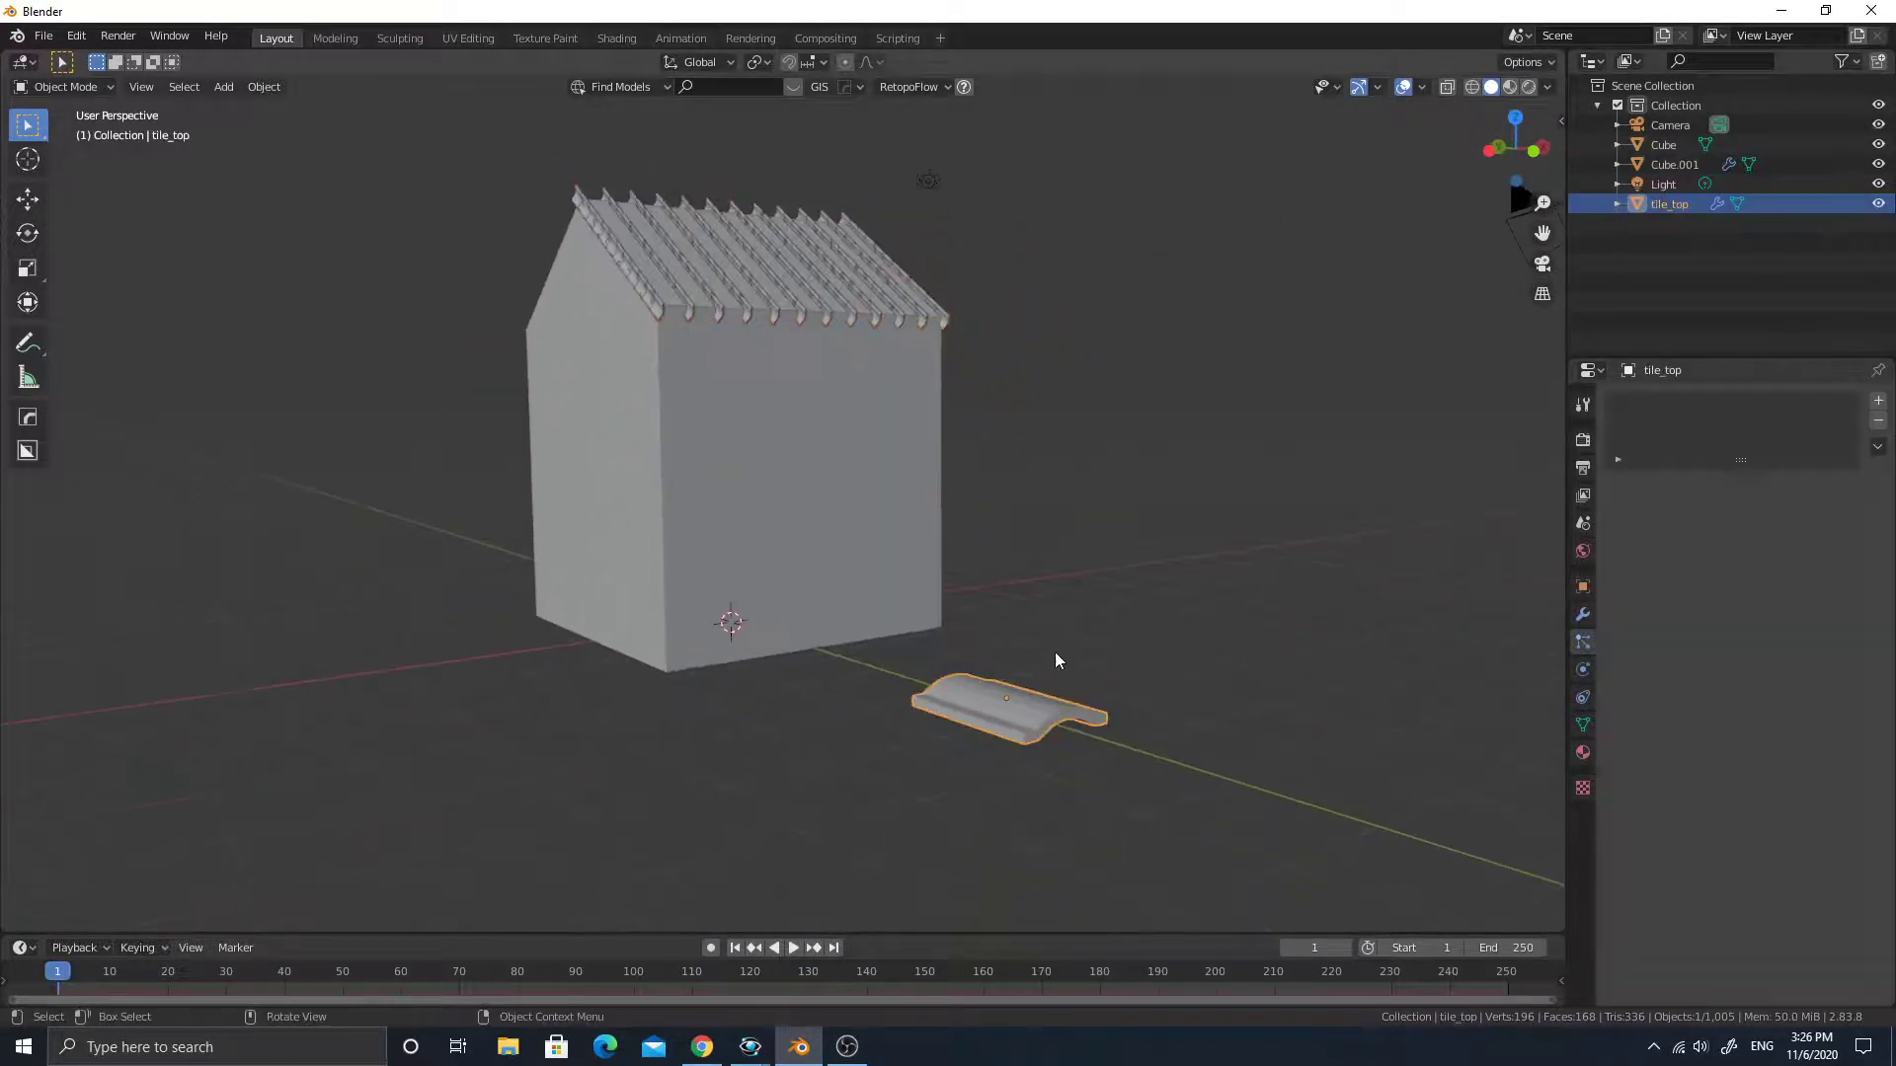
{"action": "left_click", "coordinate": [732, 298]}
{"action": "scroll", "coordinate": [1664, 766], "scroll_direction": "down", "scroll_amount": 3}
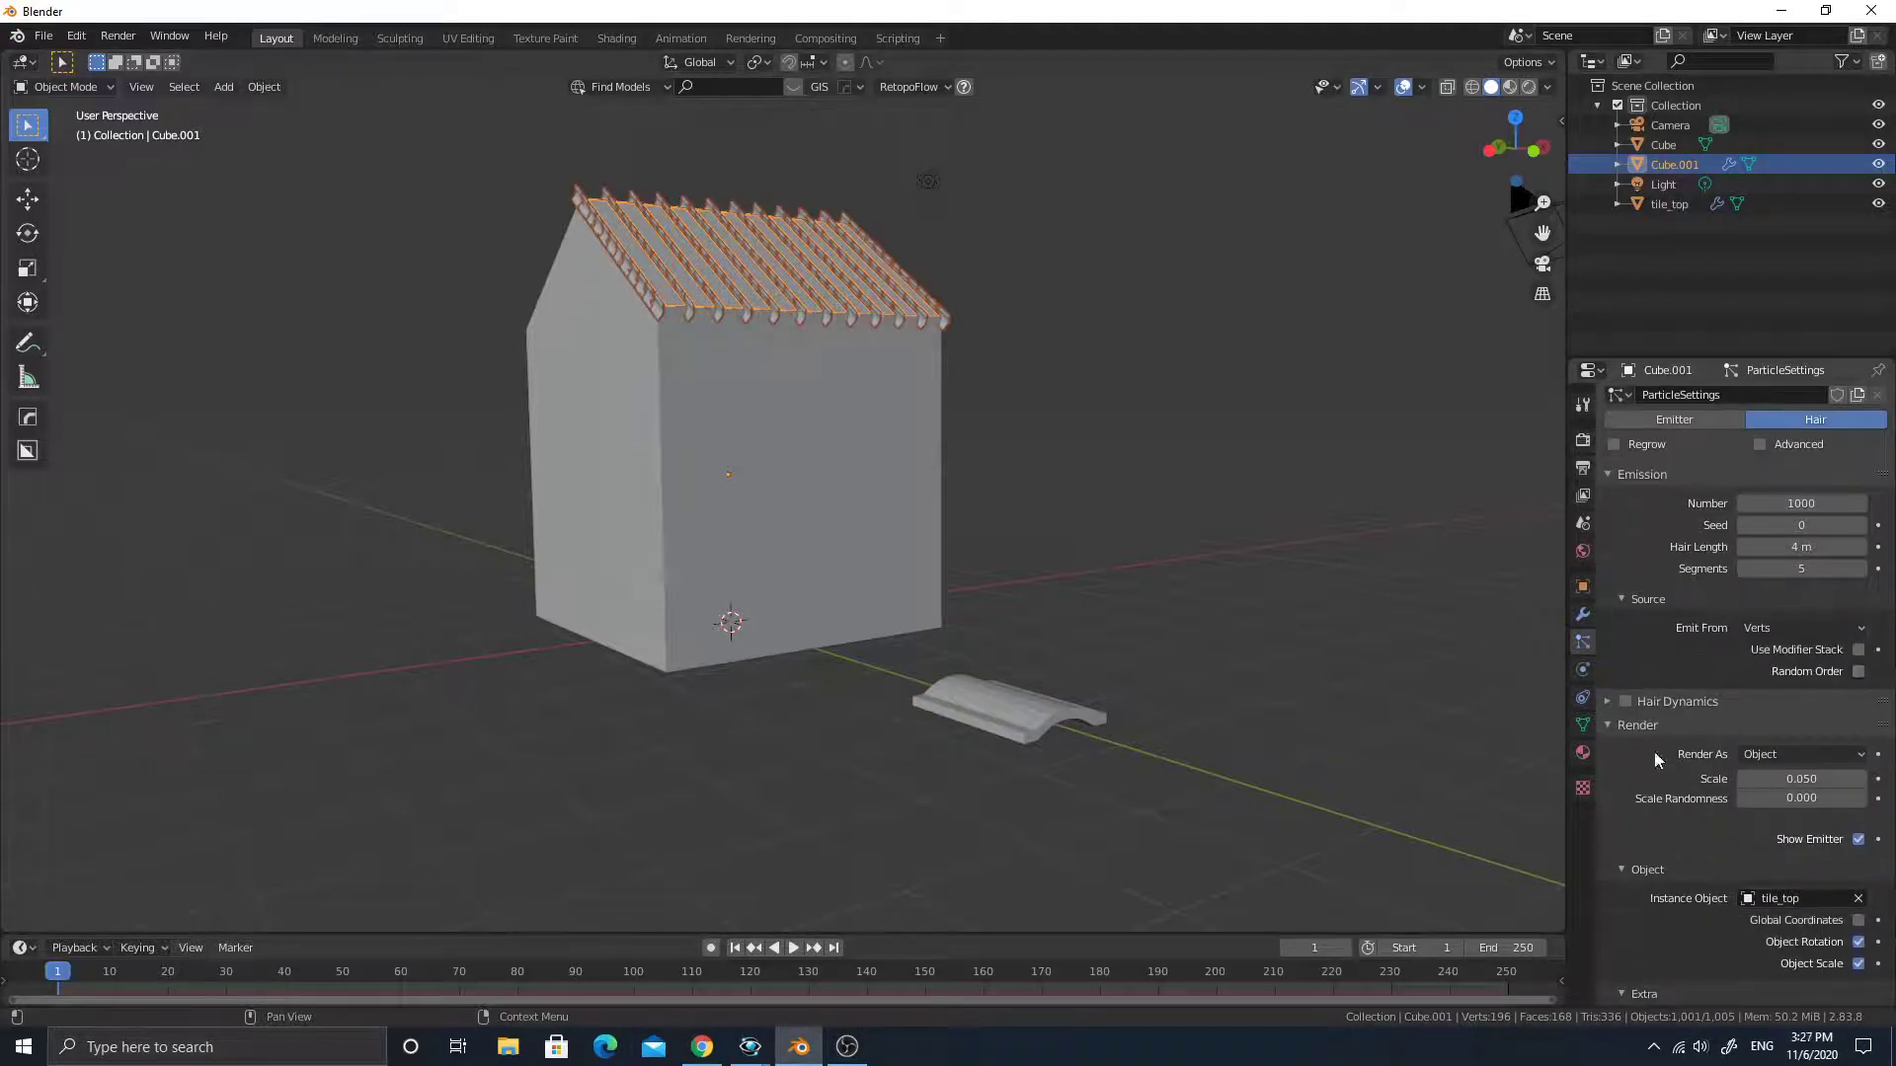
{"action": "scroll", "coordinate": [1657, 758], "scroll_direction": "down", "scroll_amount": 2}
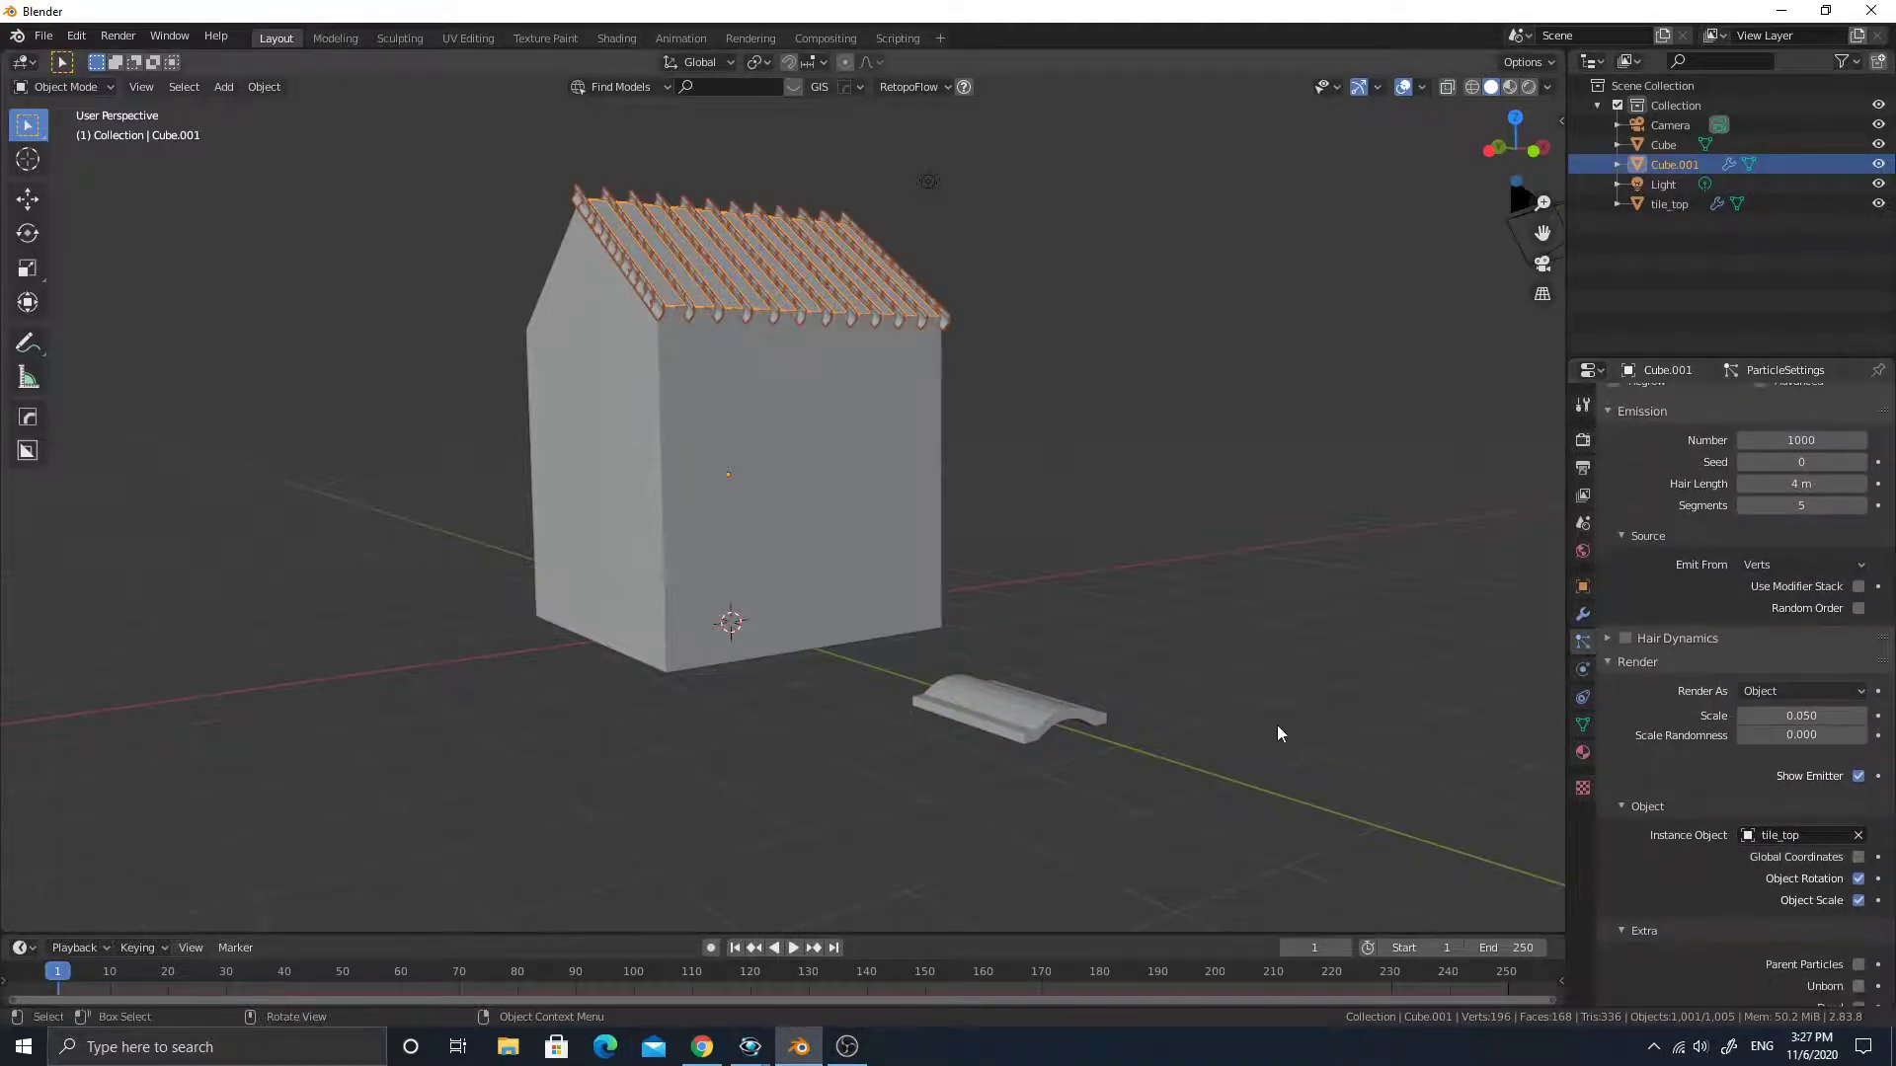
{"action": "middle_click_drag", "start_coordinate": [1276, 733], "coordinate": [1072, 714]}
{"action": "left_click", "coordinate": [1057, 741]}
{"action": "key", "text": "r"}
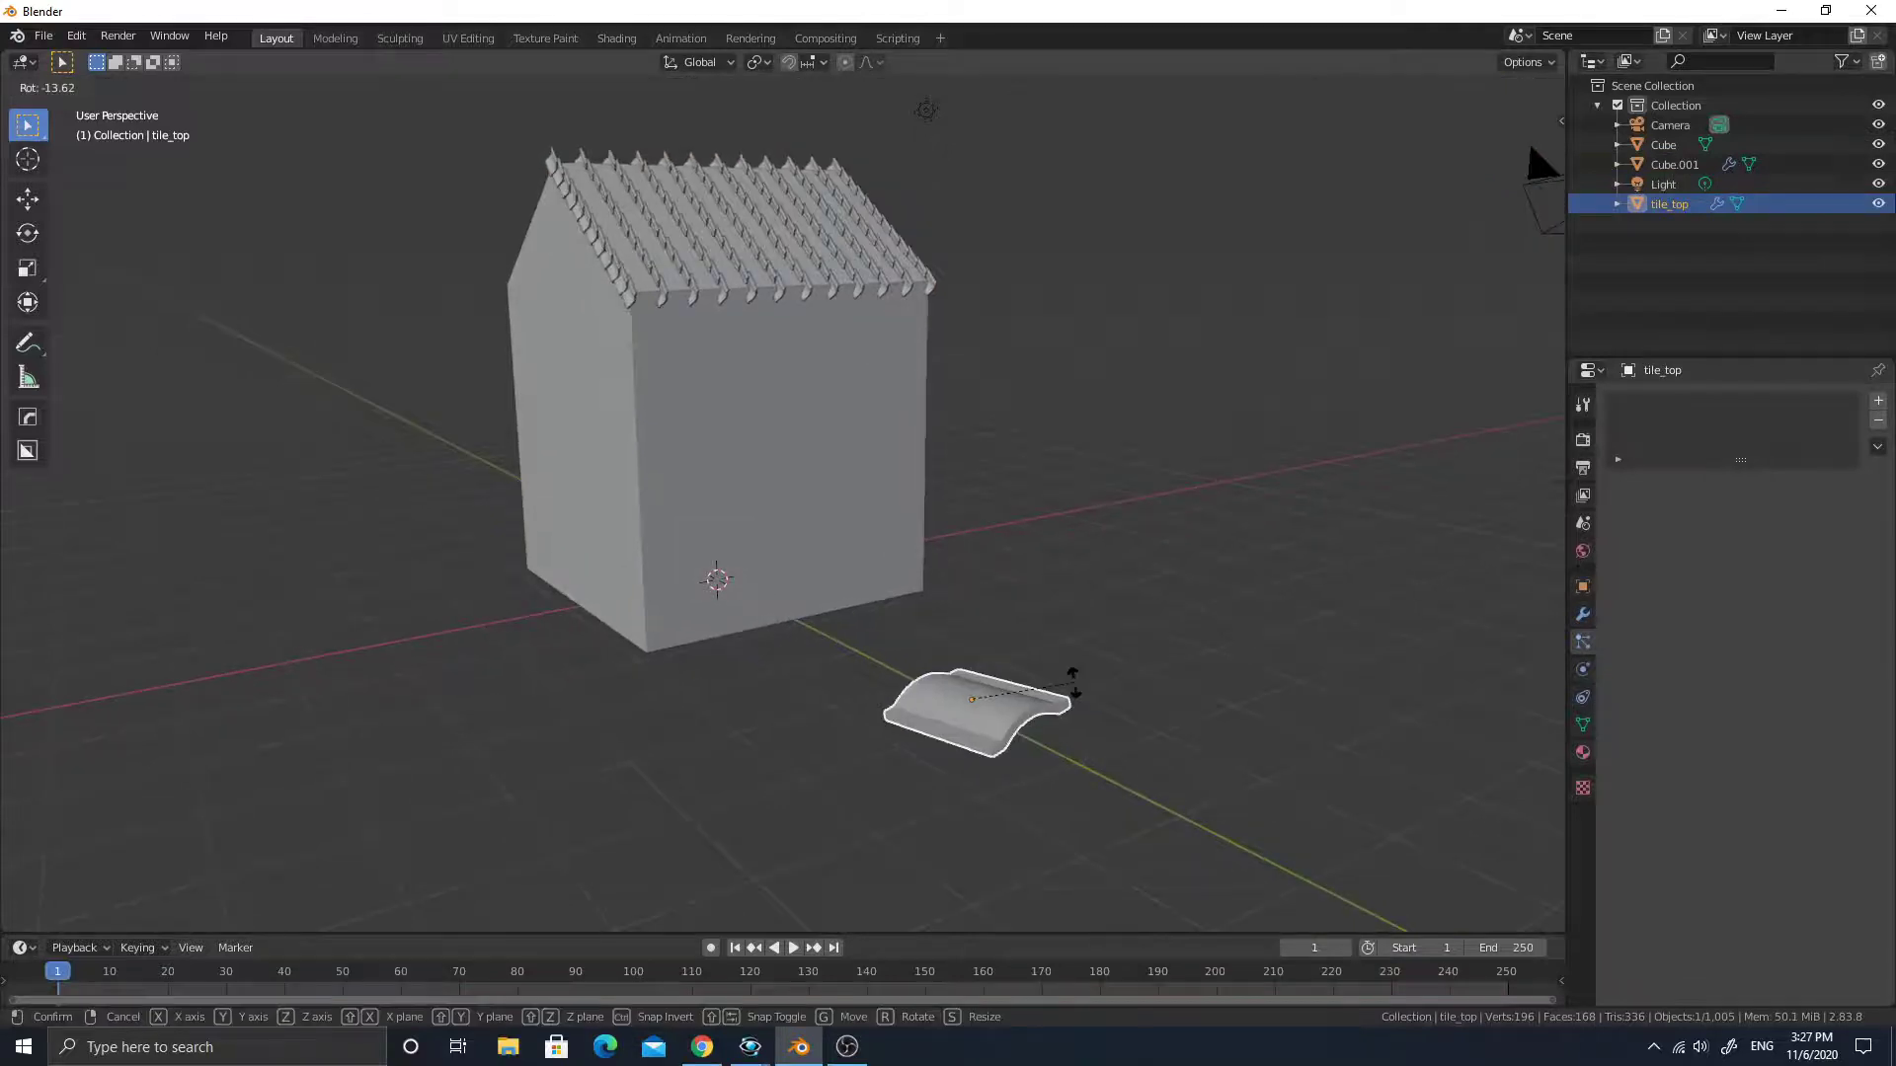
{"action": "left_click", "coordinate": [1128, 709]}
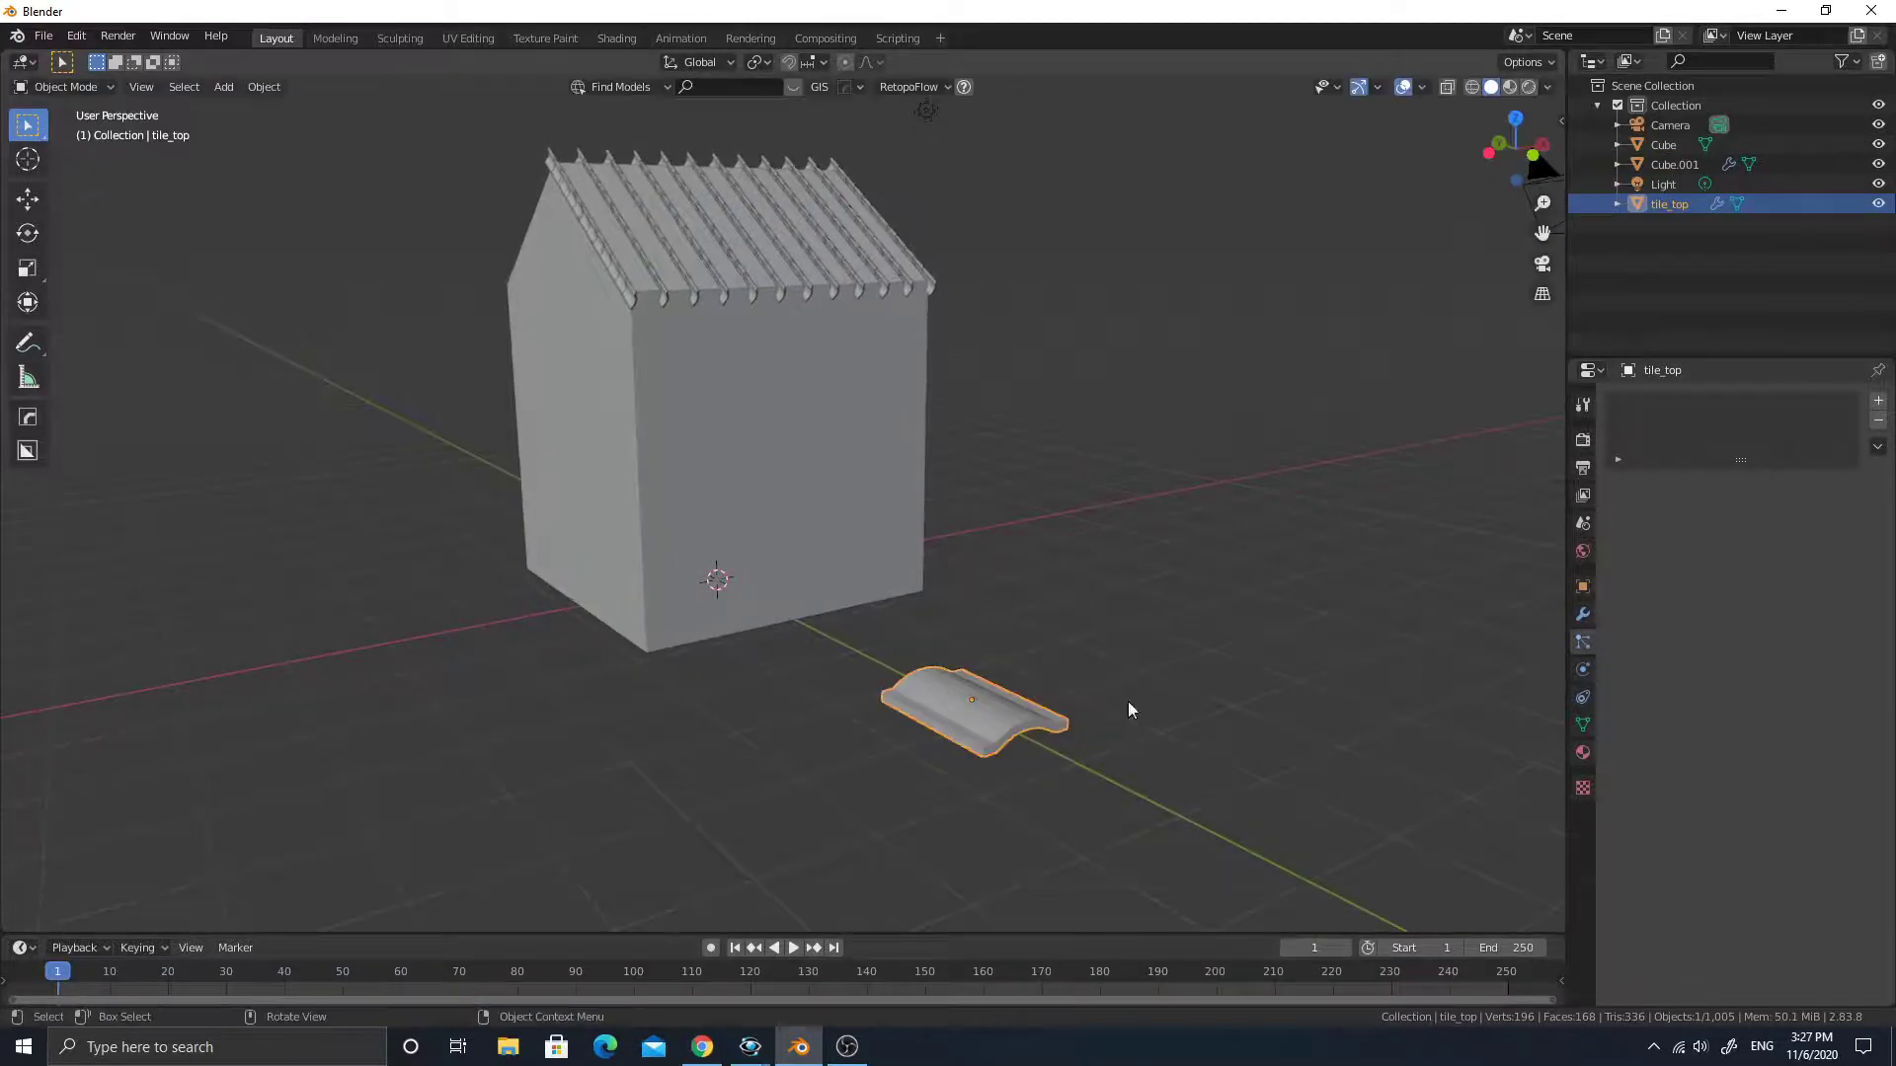
{"action": "left_click", "coordinate": [772, 277]}
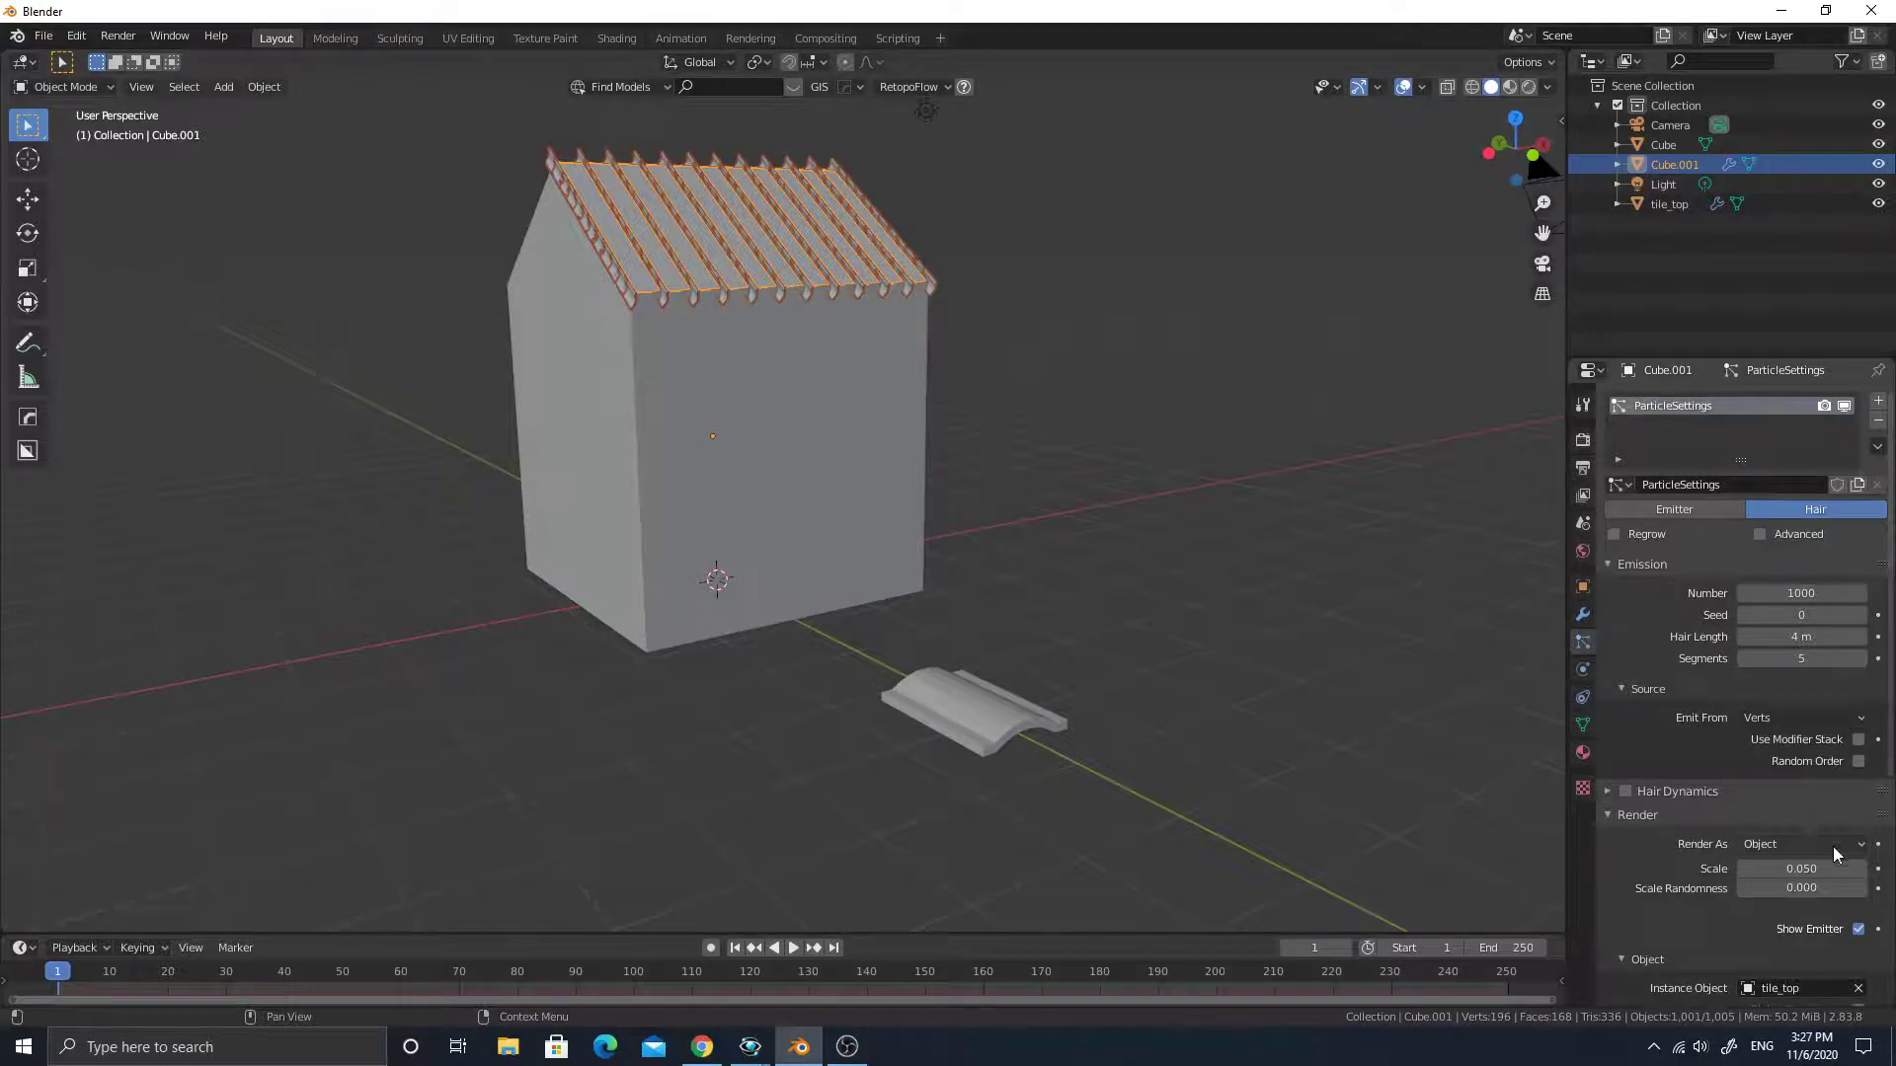
{"action": "left_click_drag", "start_coordinate": [1809, 886], "coordinate": [1829, 887]}
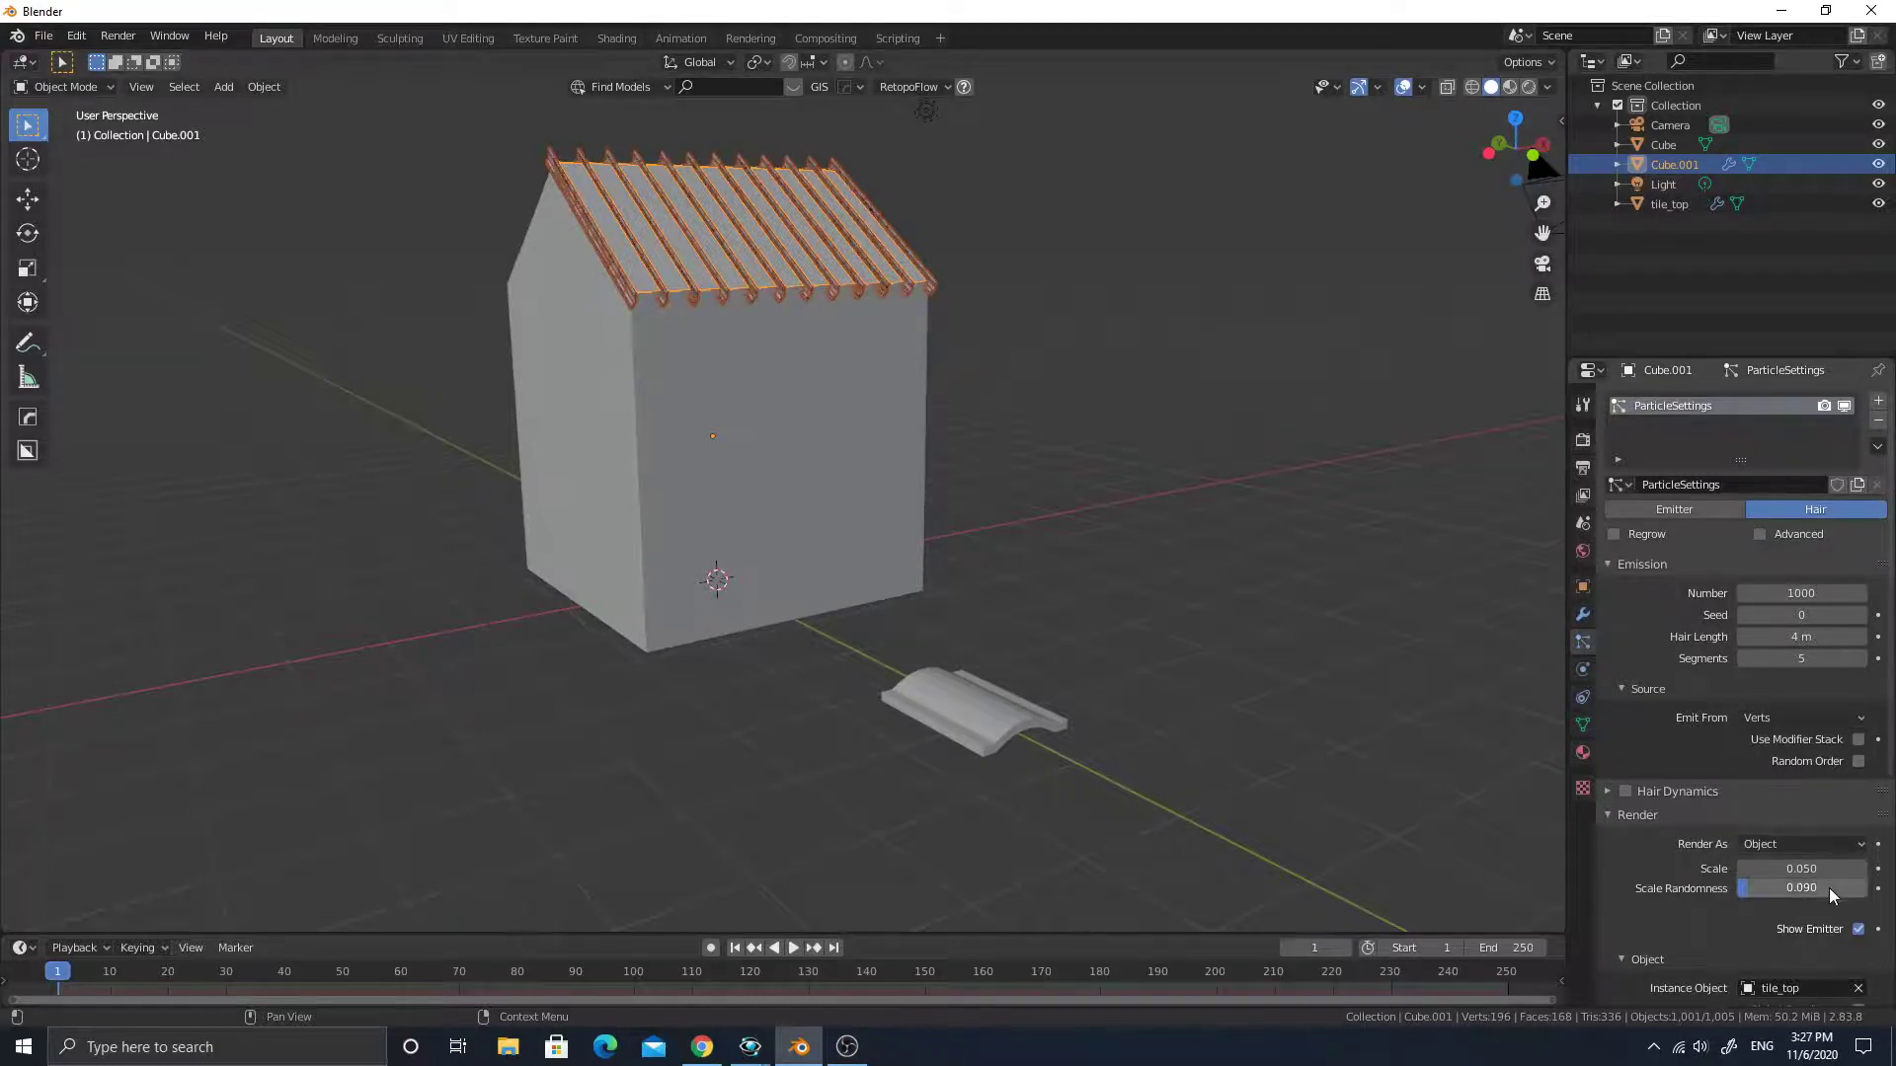
{"action": "key", "text": "ctrl+z"}
{"action": "middle_click_drag", "start_coordinate": [1278, 780], "coordinate": [1023, 735]}
{"action": "left_click", "coordinate": [988, 703]}
{"action": "key", "text": "r"}
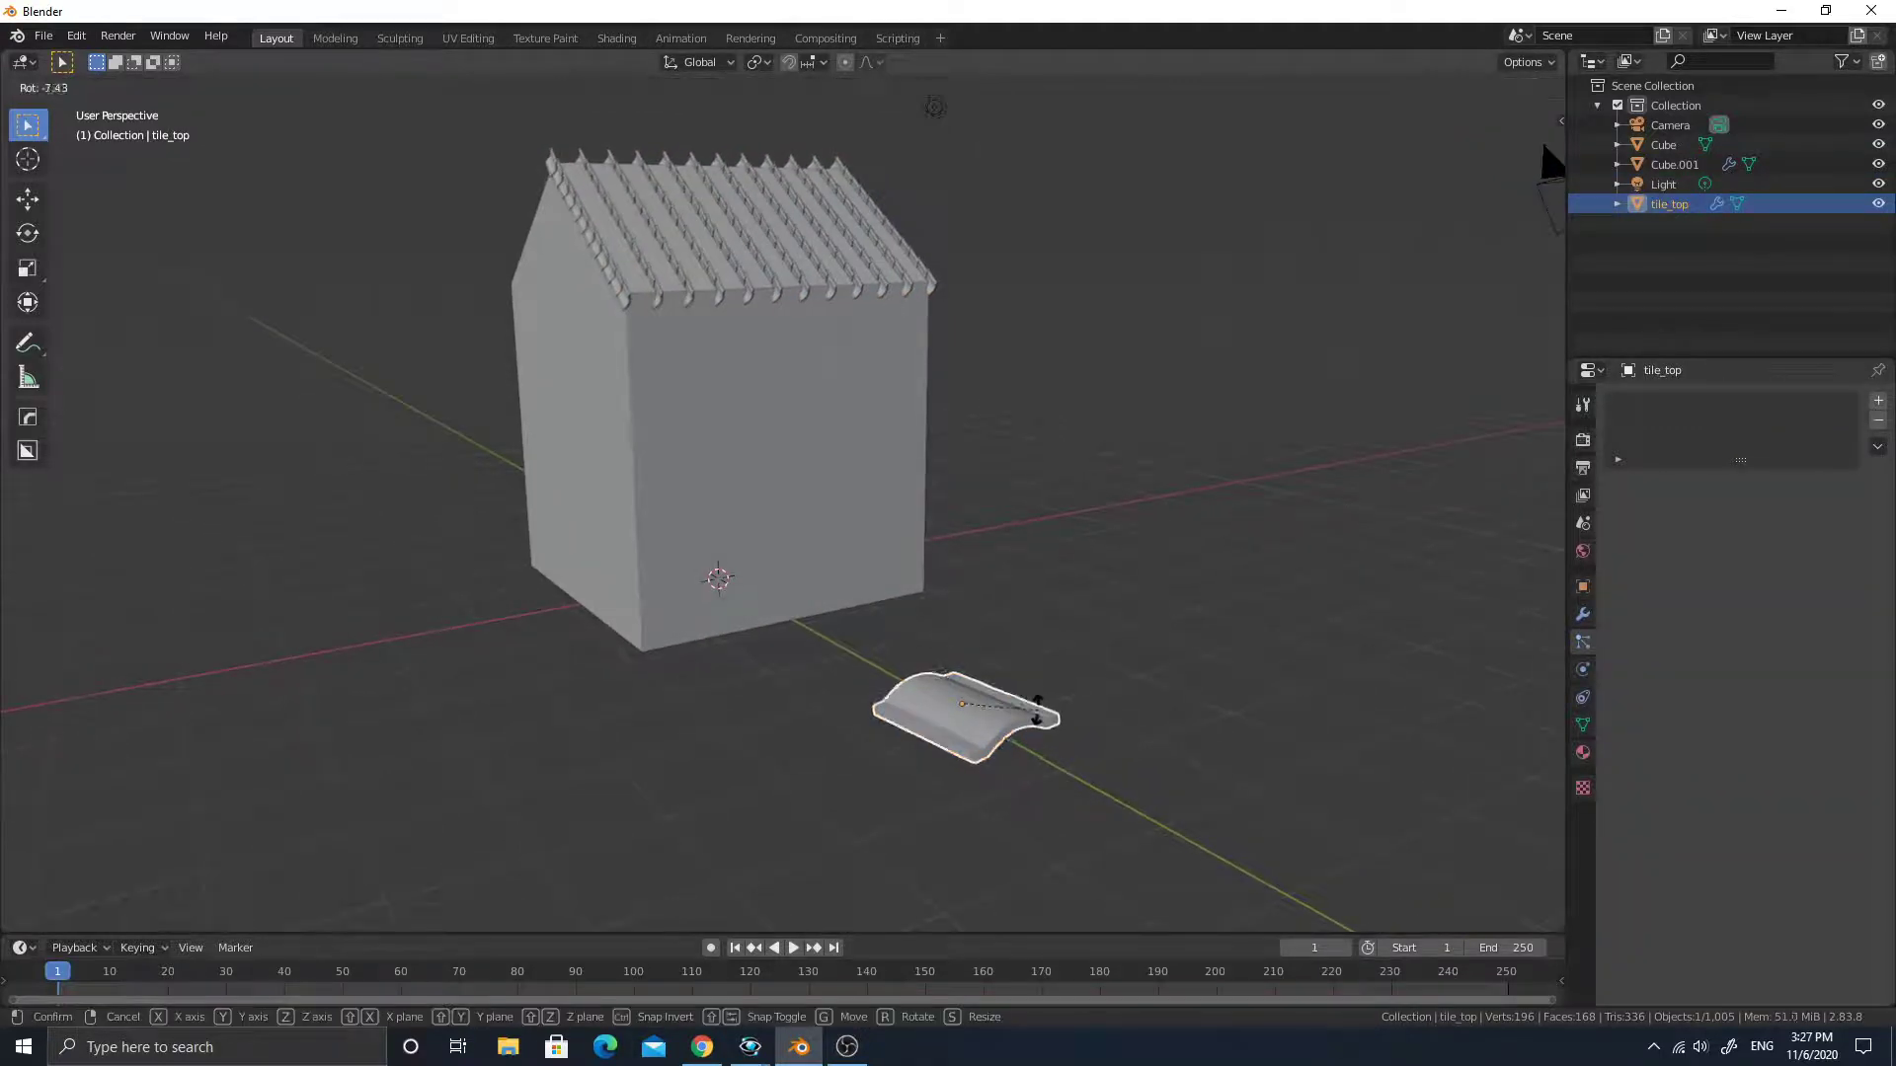
Rotate tile_top 90° about the global Y axis.
{"action": "key", "text": "y"}
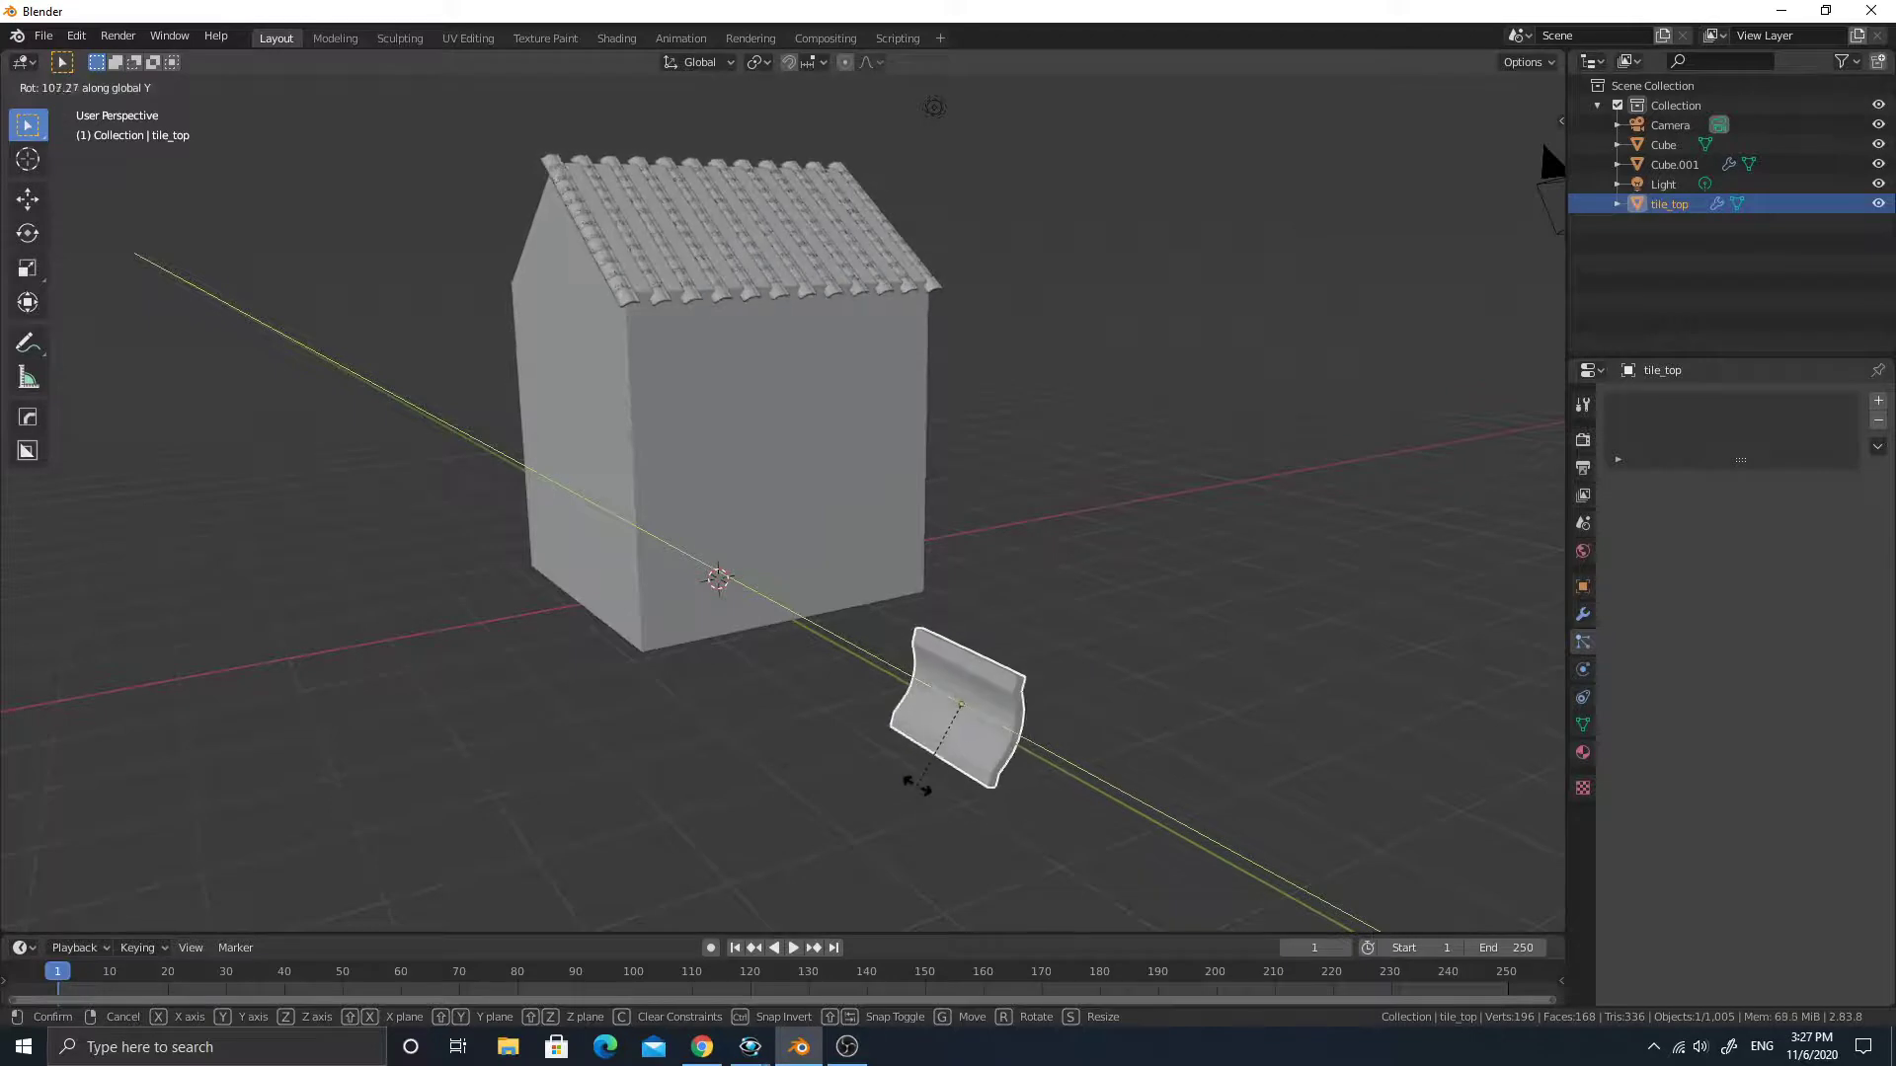
{"action": "type", "text": "90"}
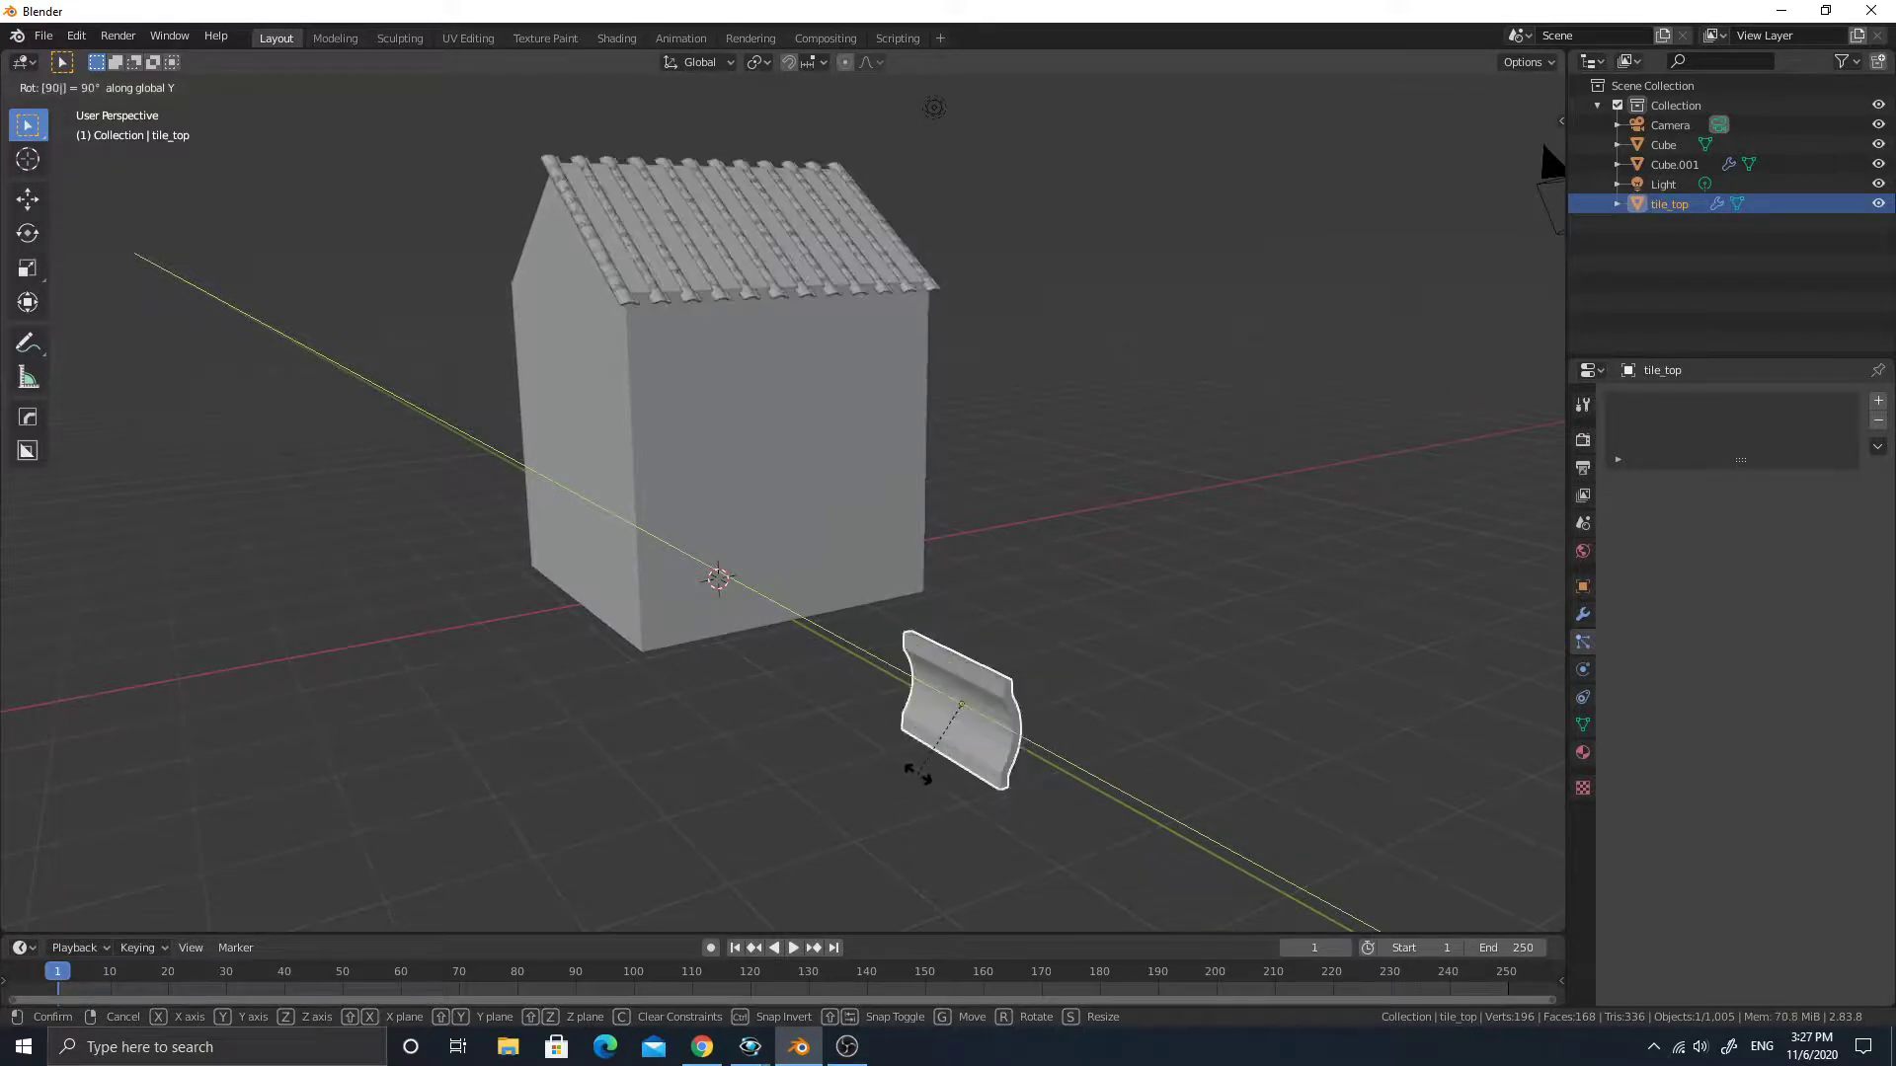
{"action": "key", "text": "Return"}
{"action": "middle_click_drag", "start_coordinate": [966, 782], "coordinate": [1118, 524]}
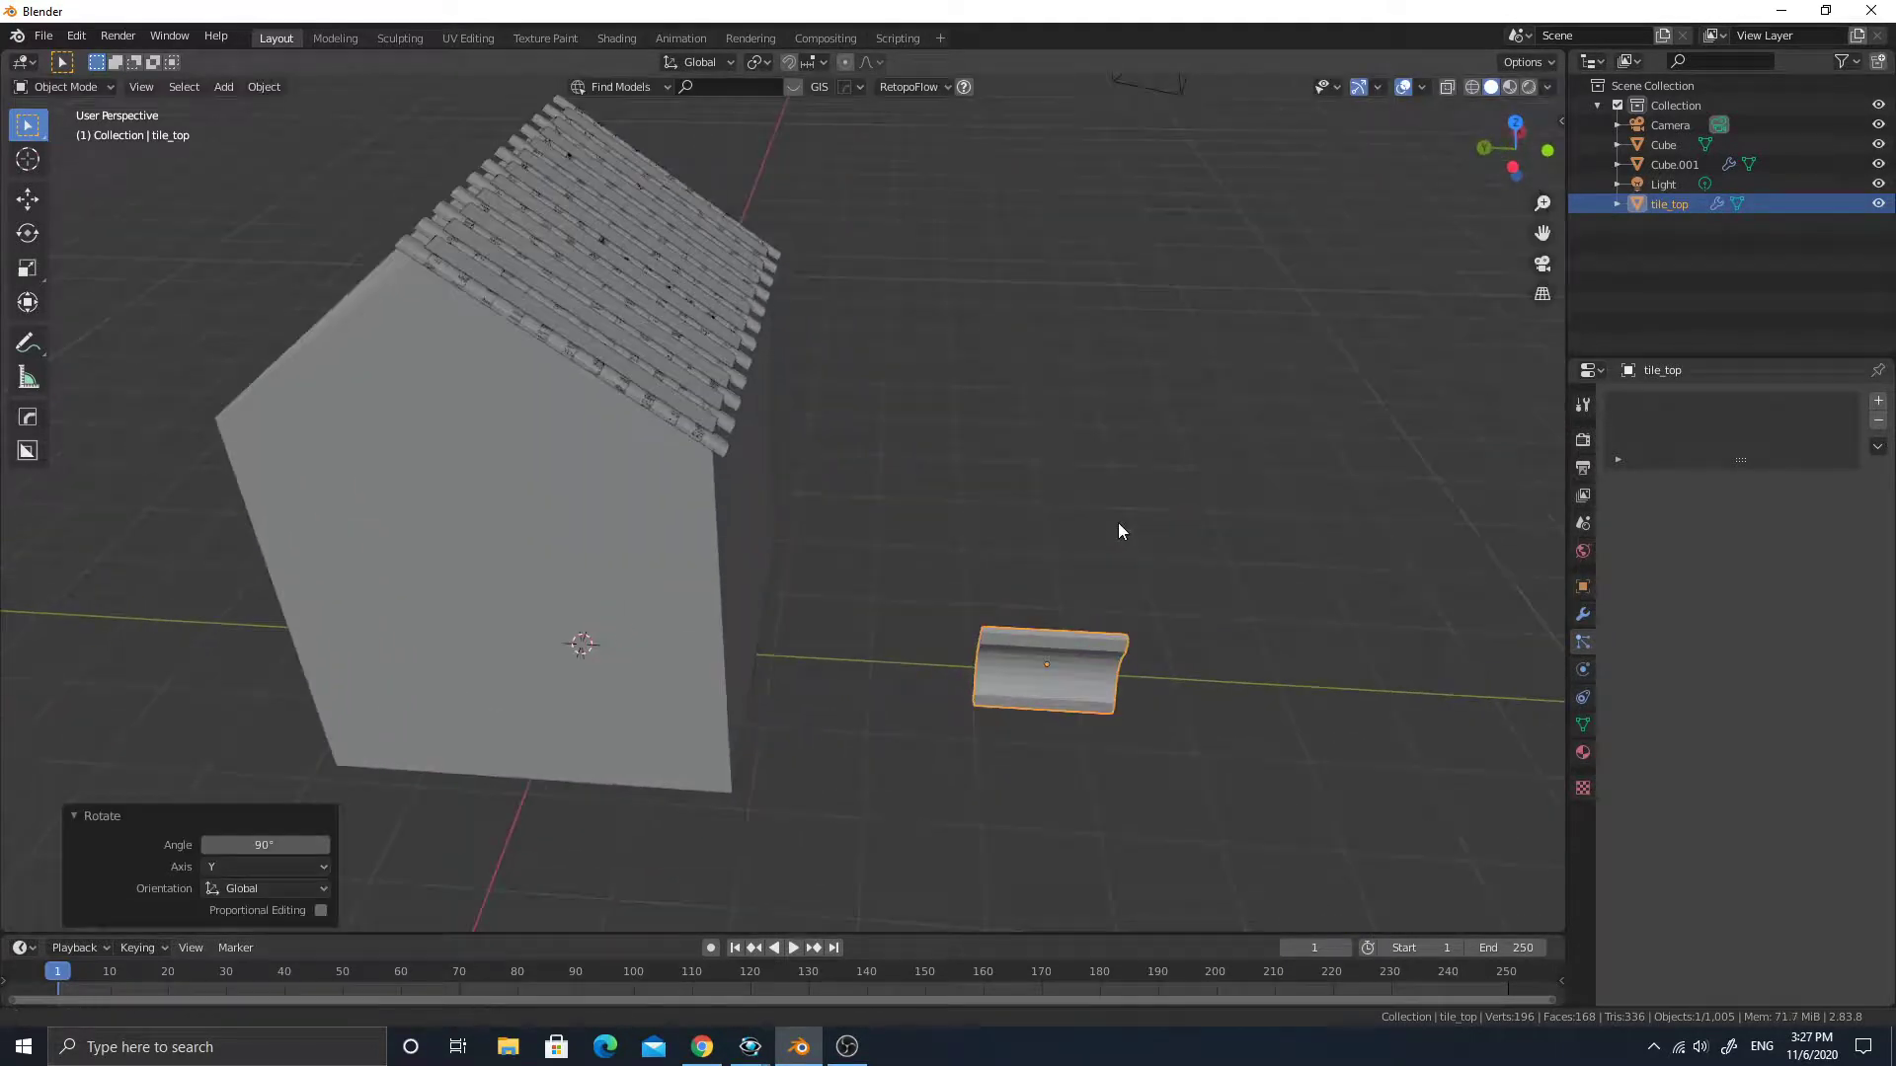
{"action": "scroll", "coordinate": [1165, 494], "scroll_direction": "up", "scroll_amount": 3}
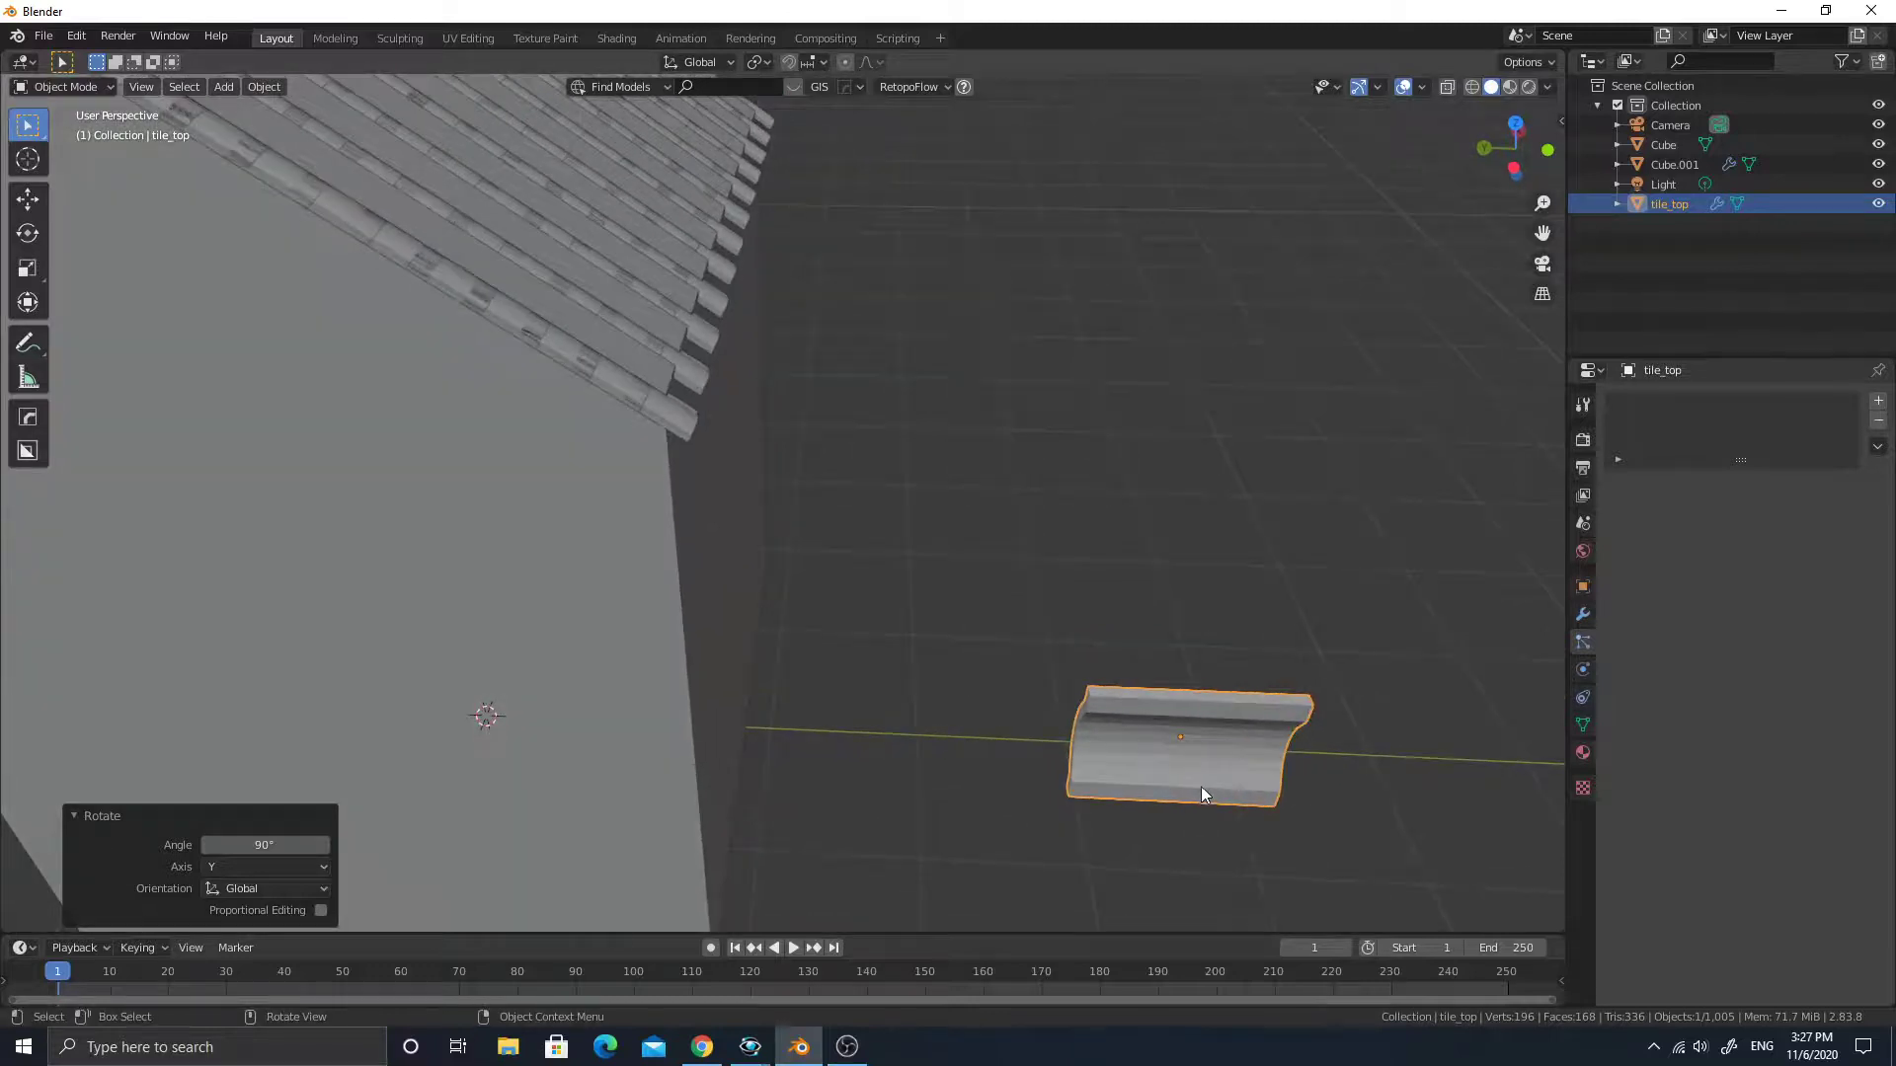
Twist tile_top slightly about global Z, ending at 5.84°.
{"action": "key", "text": "r"}
{"action": "key", "text": "x"}
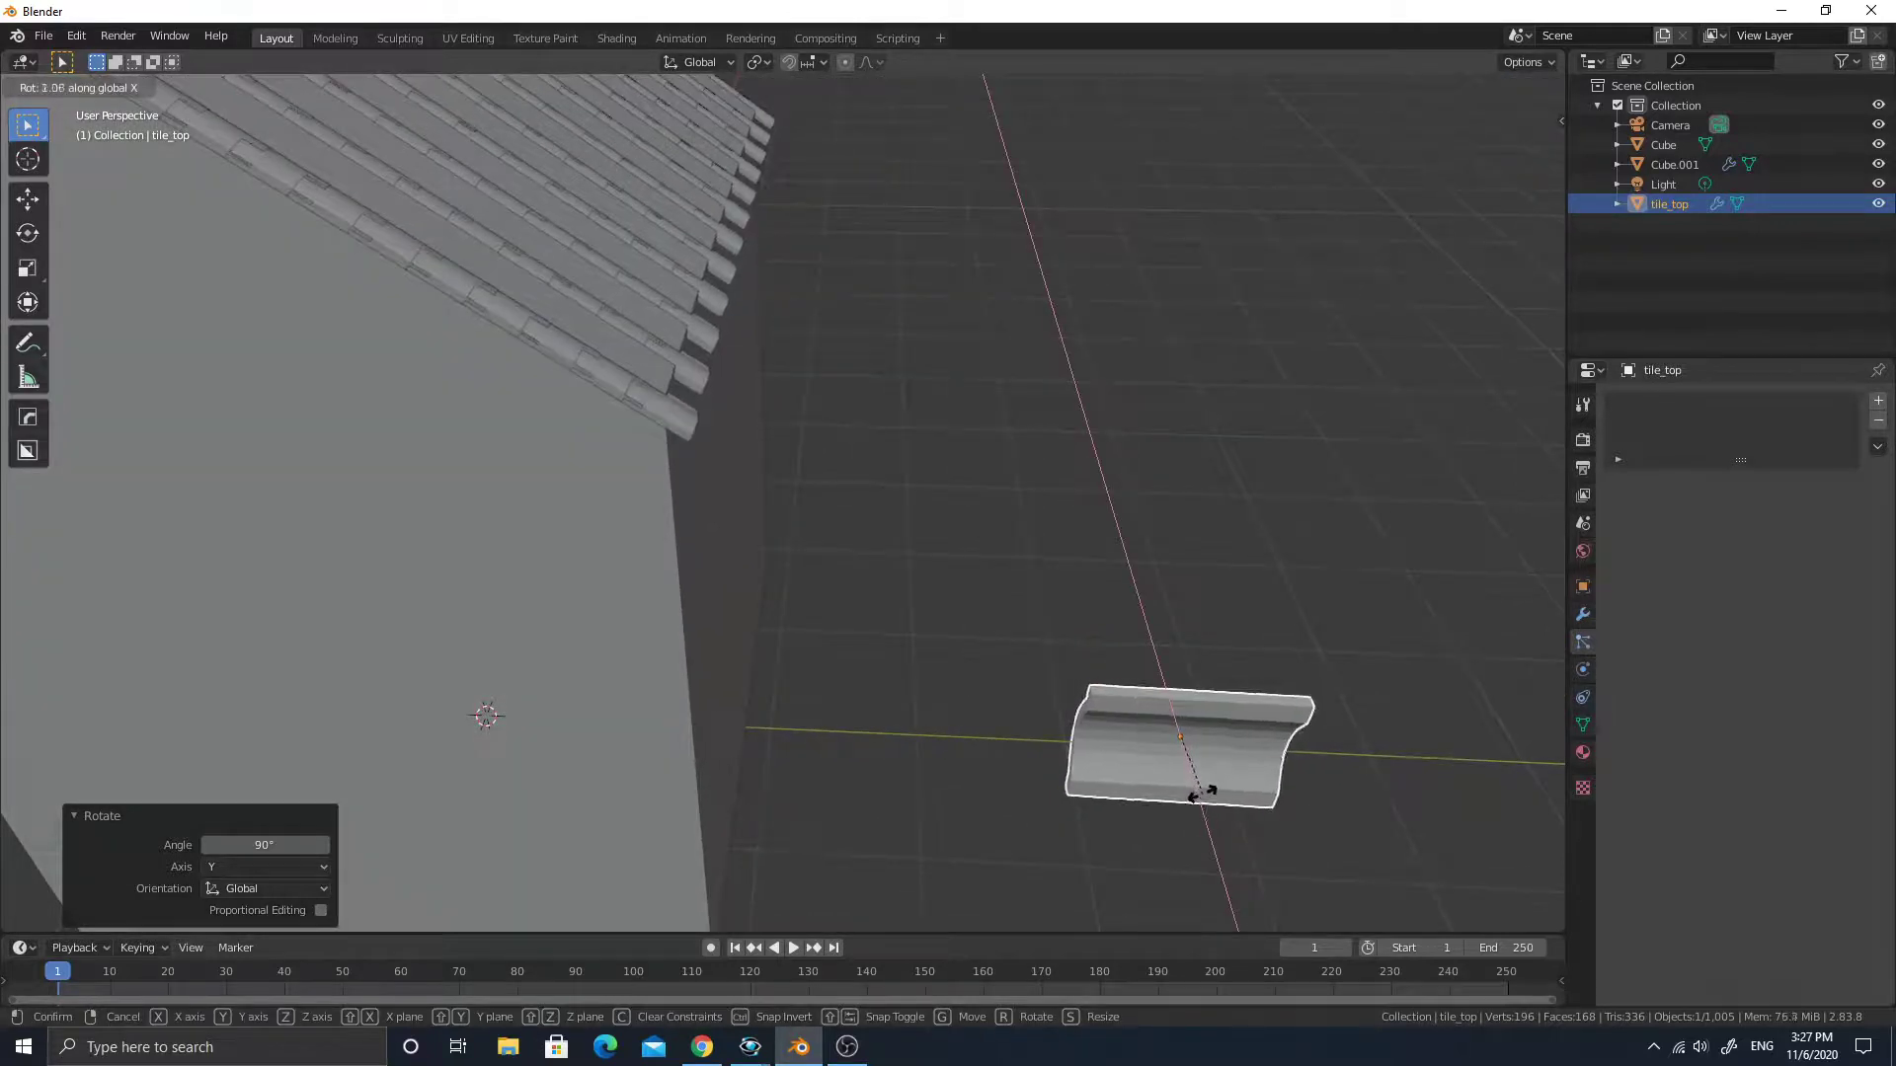
{"action": "key", "text": "z"}
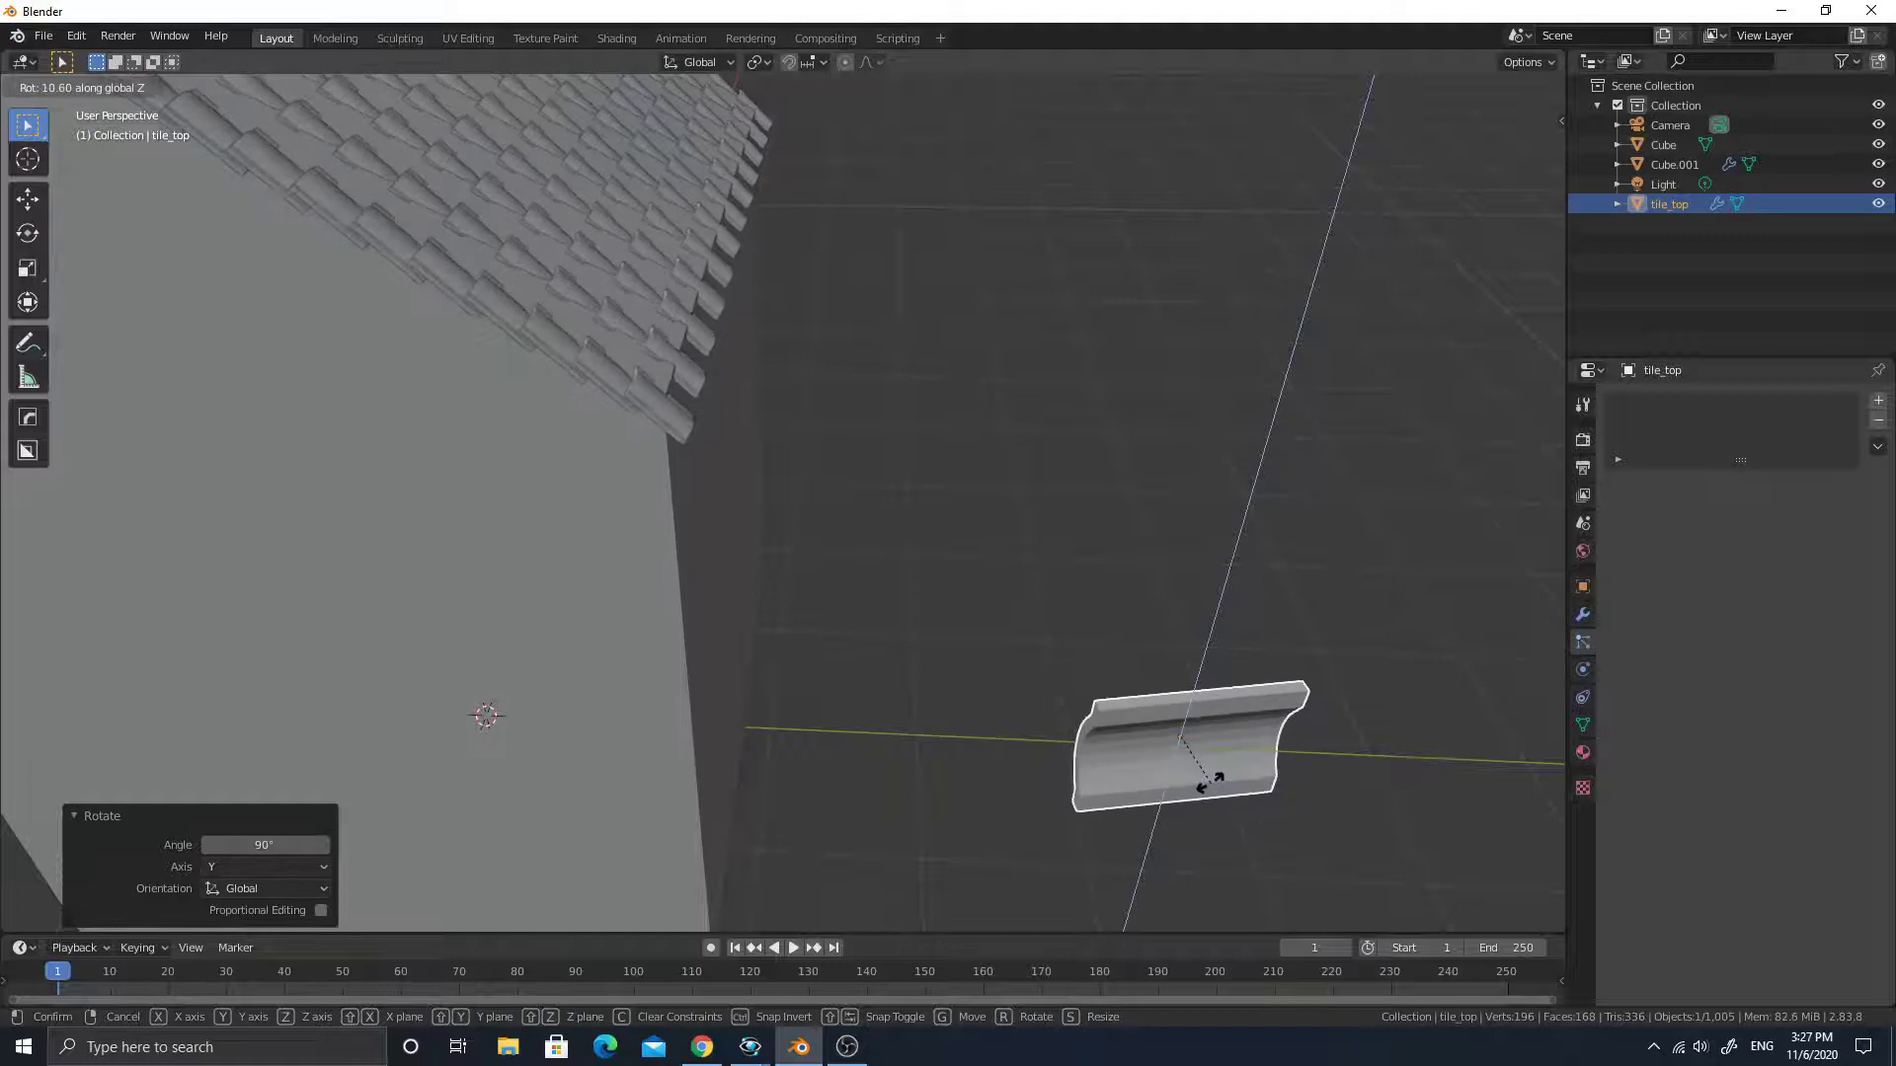
{"action": "left_click", "coordinate": [1204, 791]}
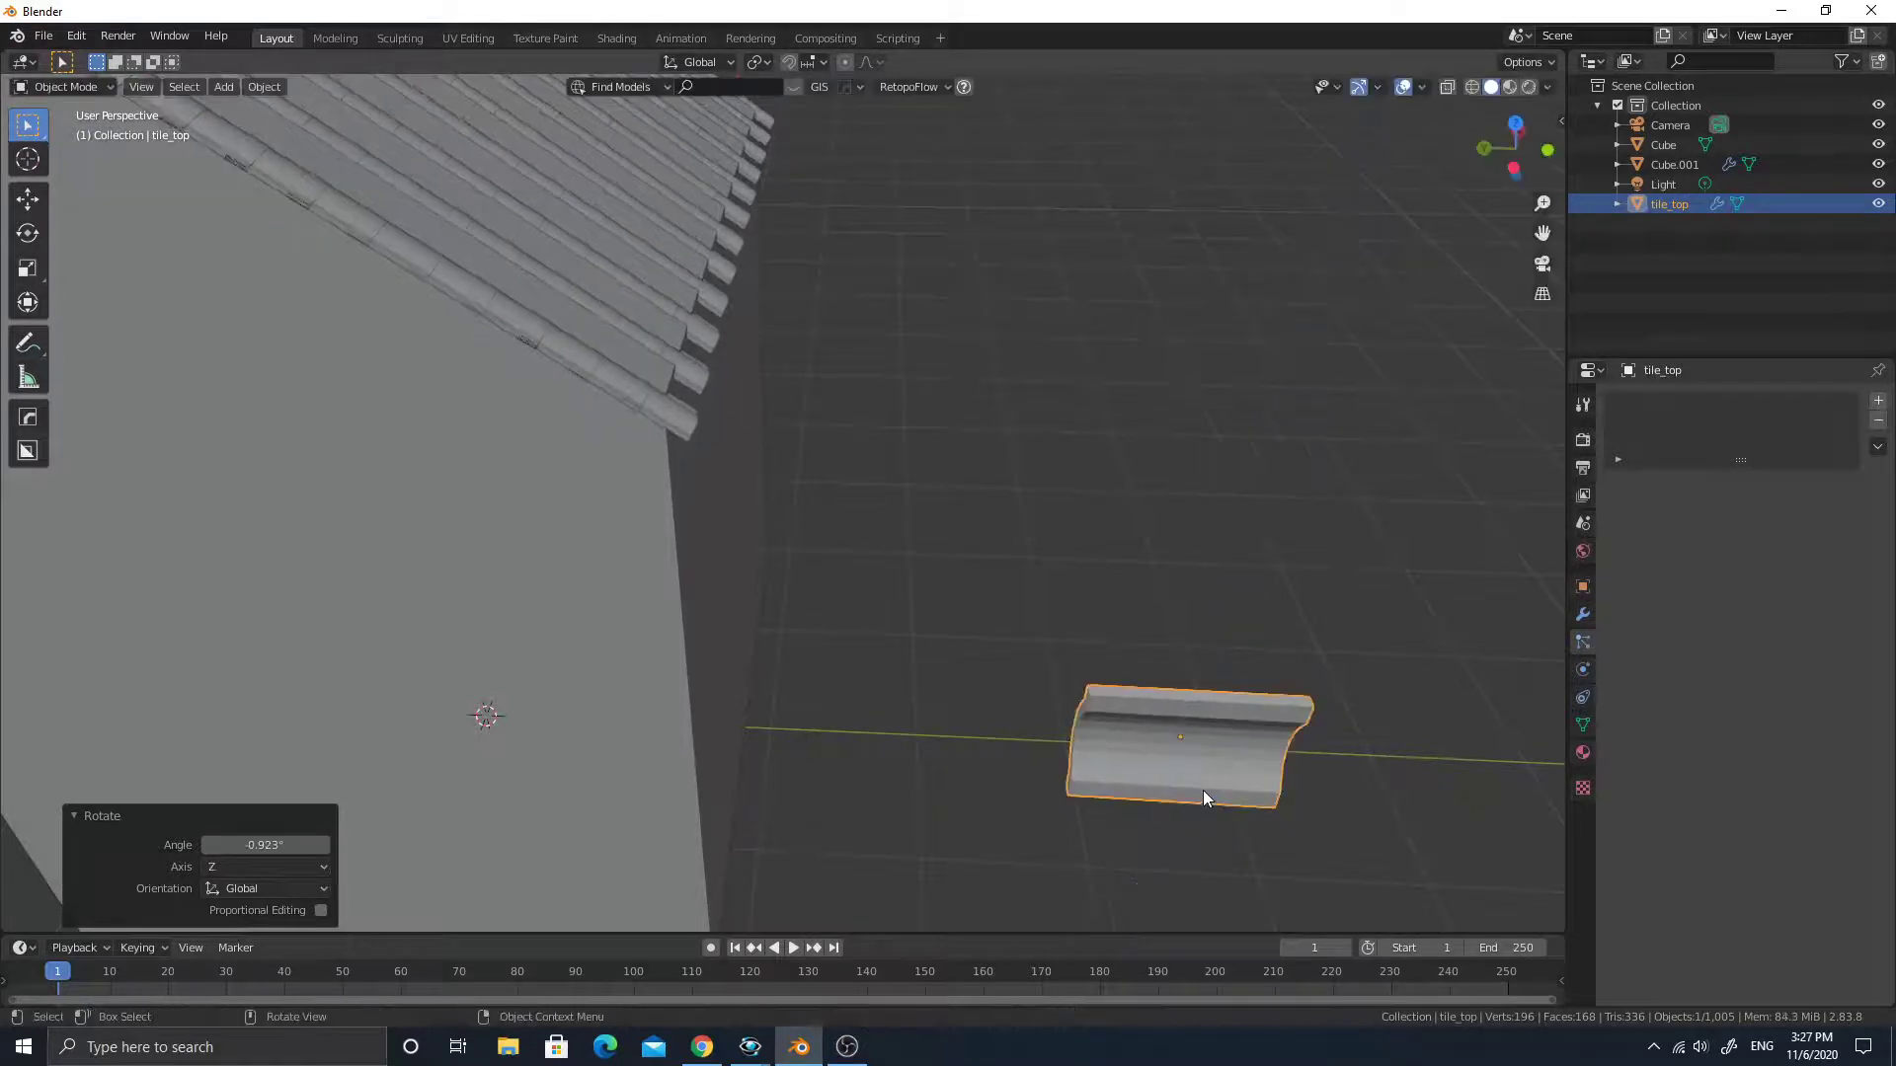
{"action": "key", "text": "r"}
{"action": "key", "text": "z"}
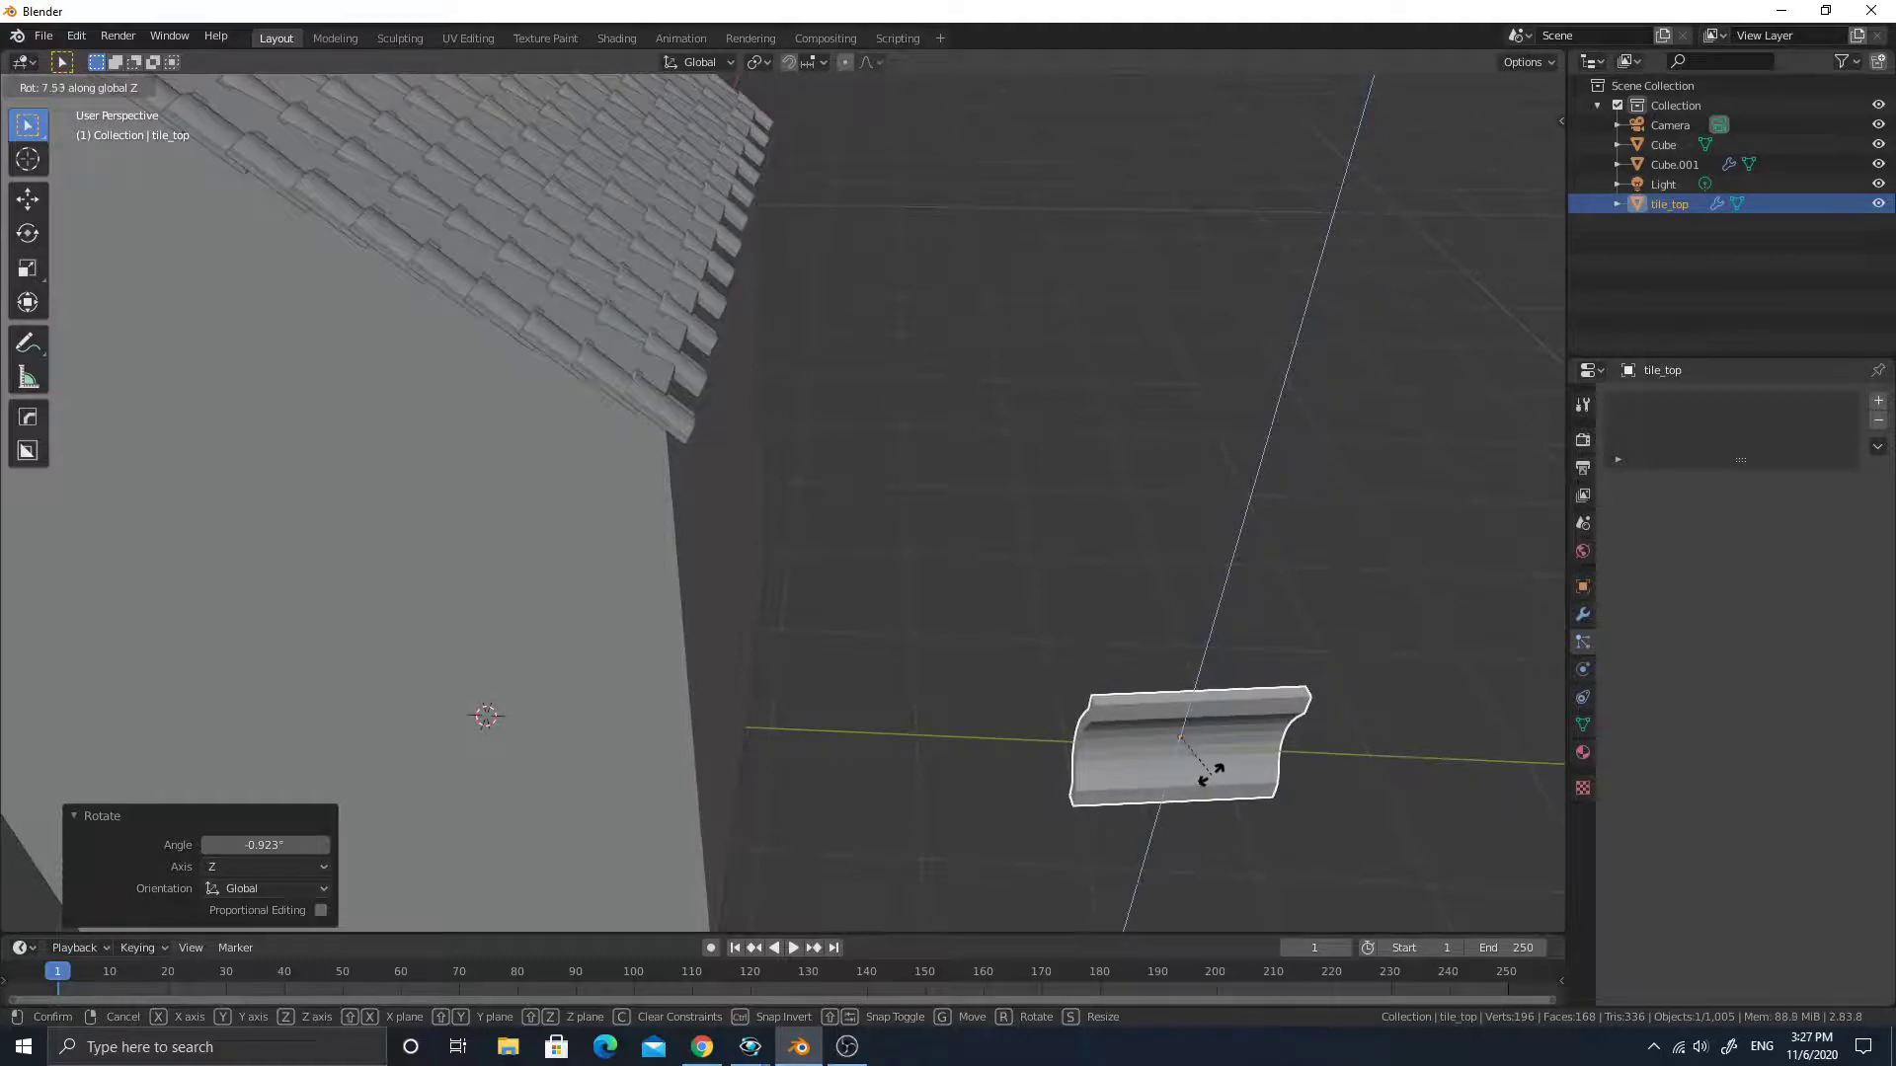
{"action": "left_click", "coordinate": [1162, 823]}
{"action": "middle_click_drag", "start_coordinate": [924, 549], "coordinate": [1090, 646]}
{"action": "left_click", "coordinate": [1122, 521]}
{"action": "left_click", "coordinate": [1119, 668]}
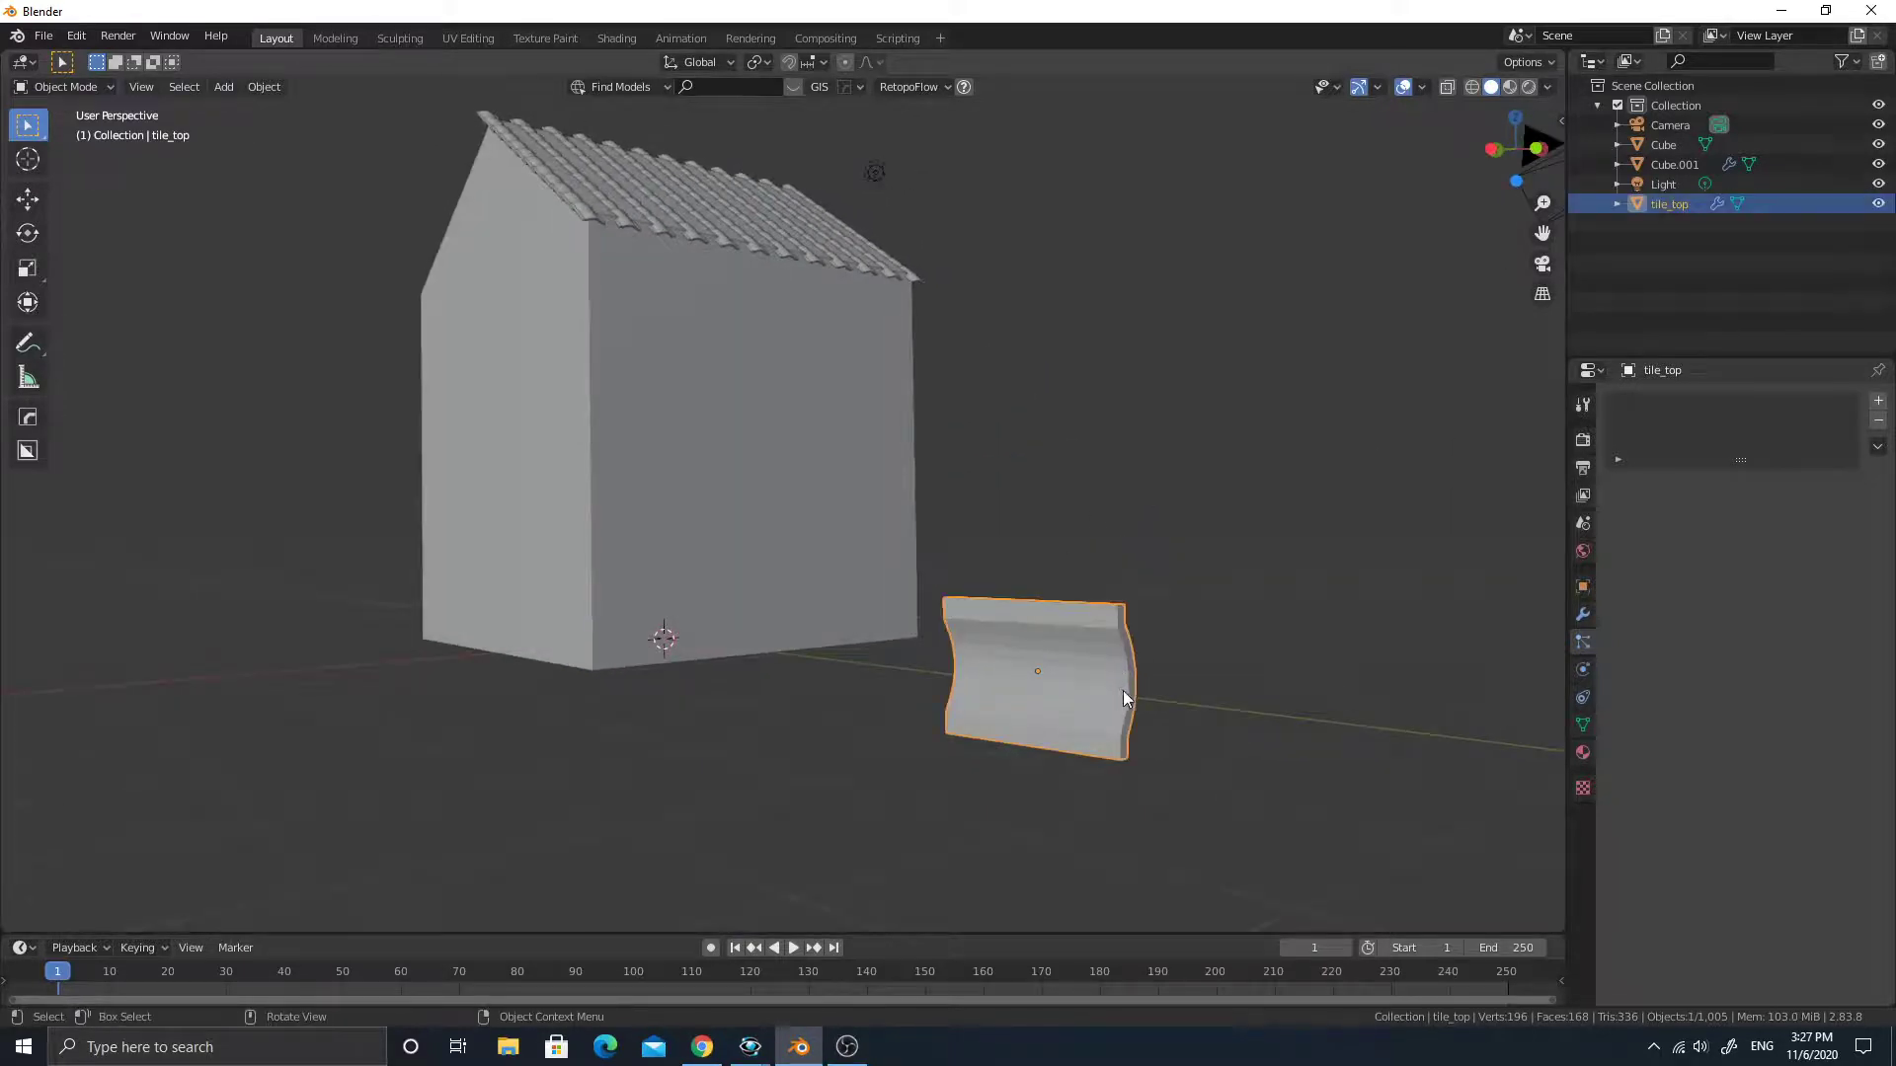
Duplicate the tile, raise the copy along Z, and name it tile_bot.
{"action": "key", "text": "shift+d"}
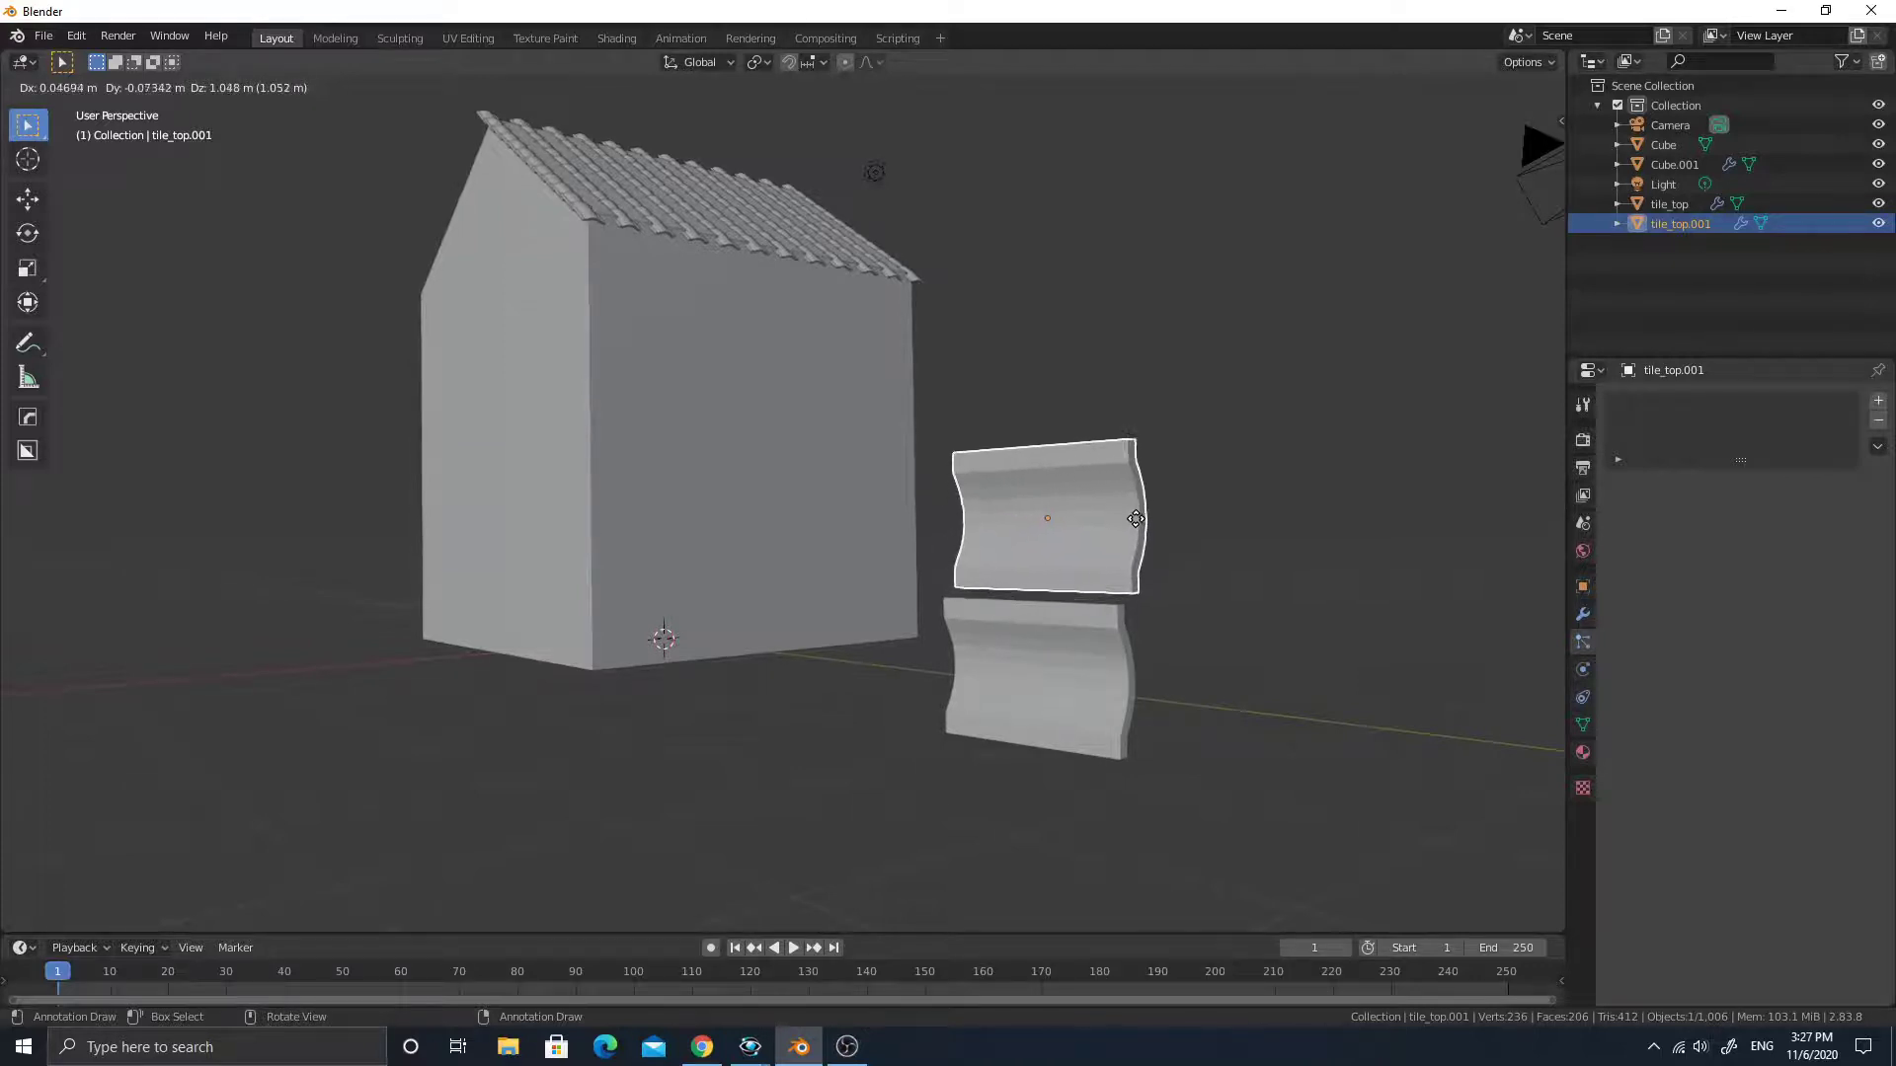
{"action": "key", "text": "Escape"}
{"action": "key", "text": "g"}
{"action": "key", "text": "z"}
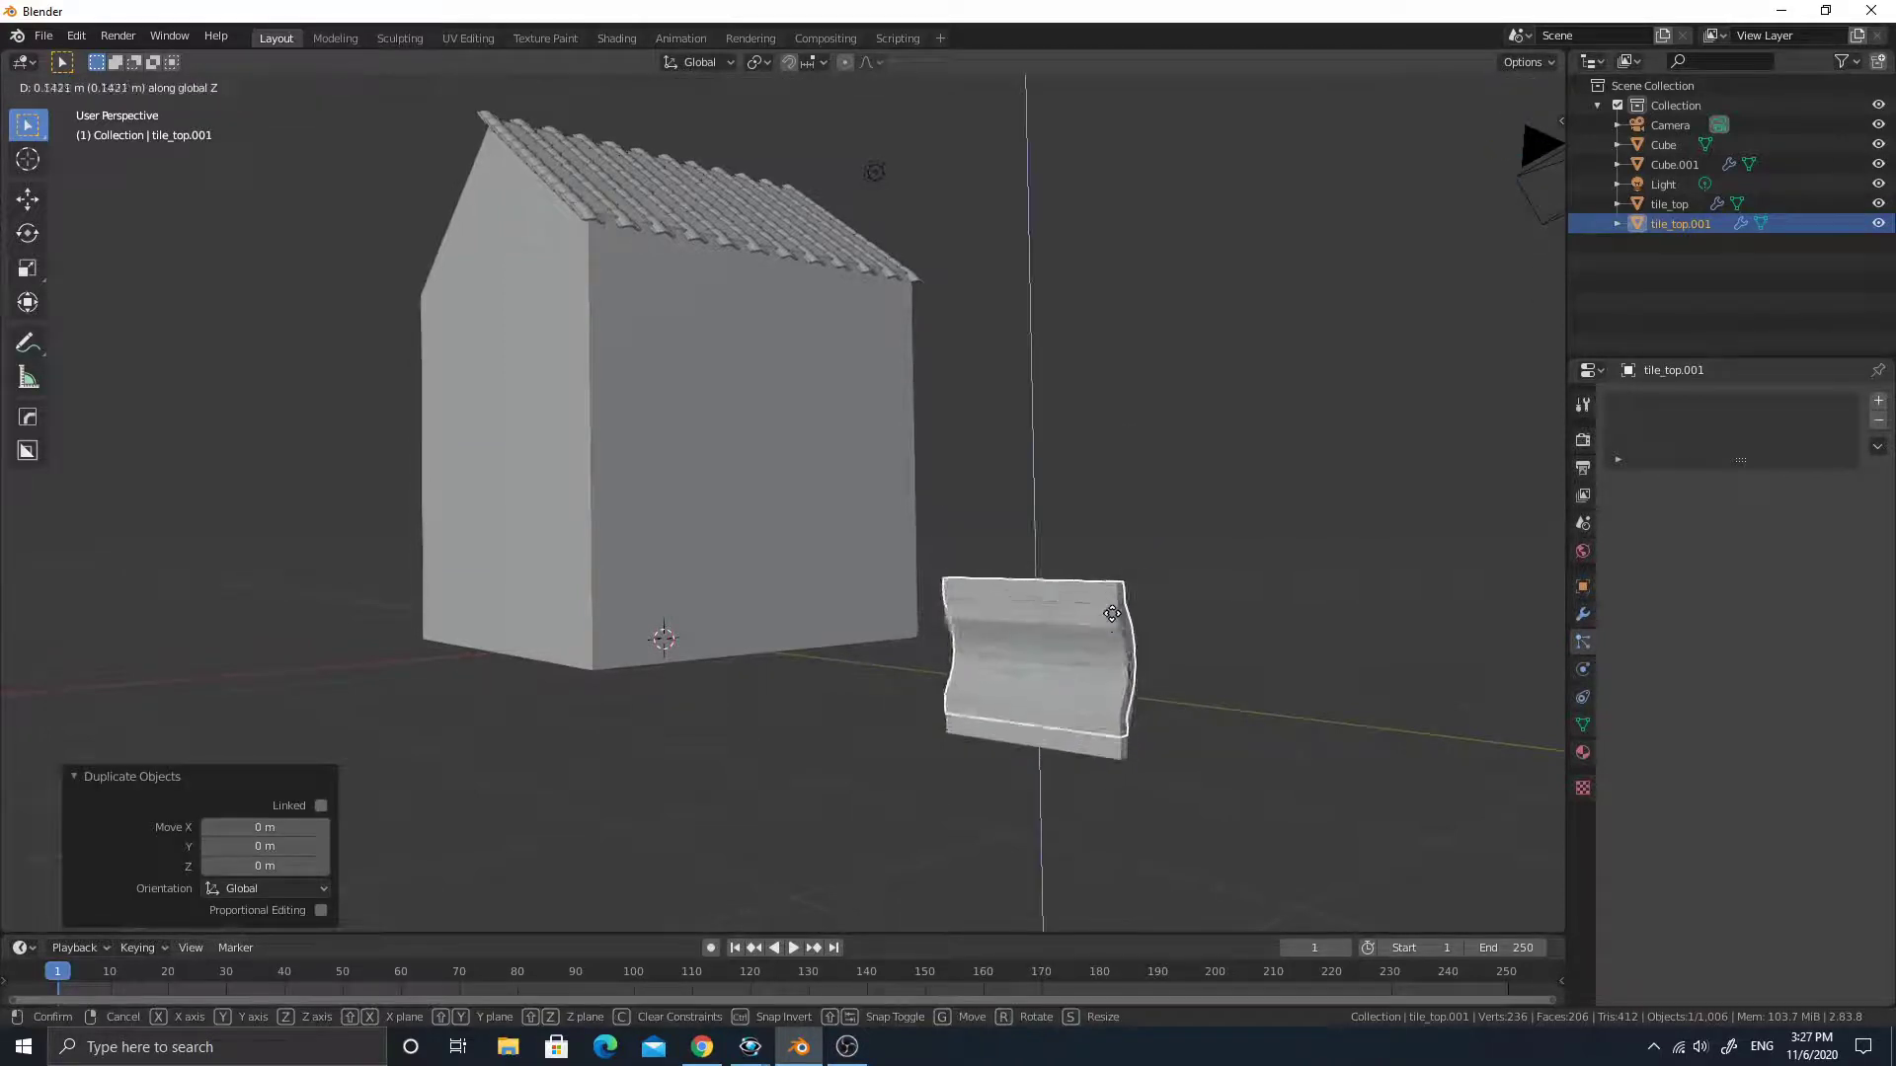
{"action": "left_click", "coordinate": [1127, 478]}
{"action": "middle_click_drag", "start_coordinate": [1096, 452], "coordinate": [1193, 573]}
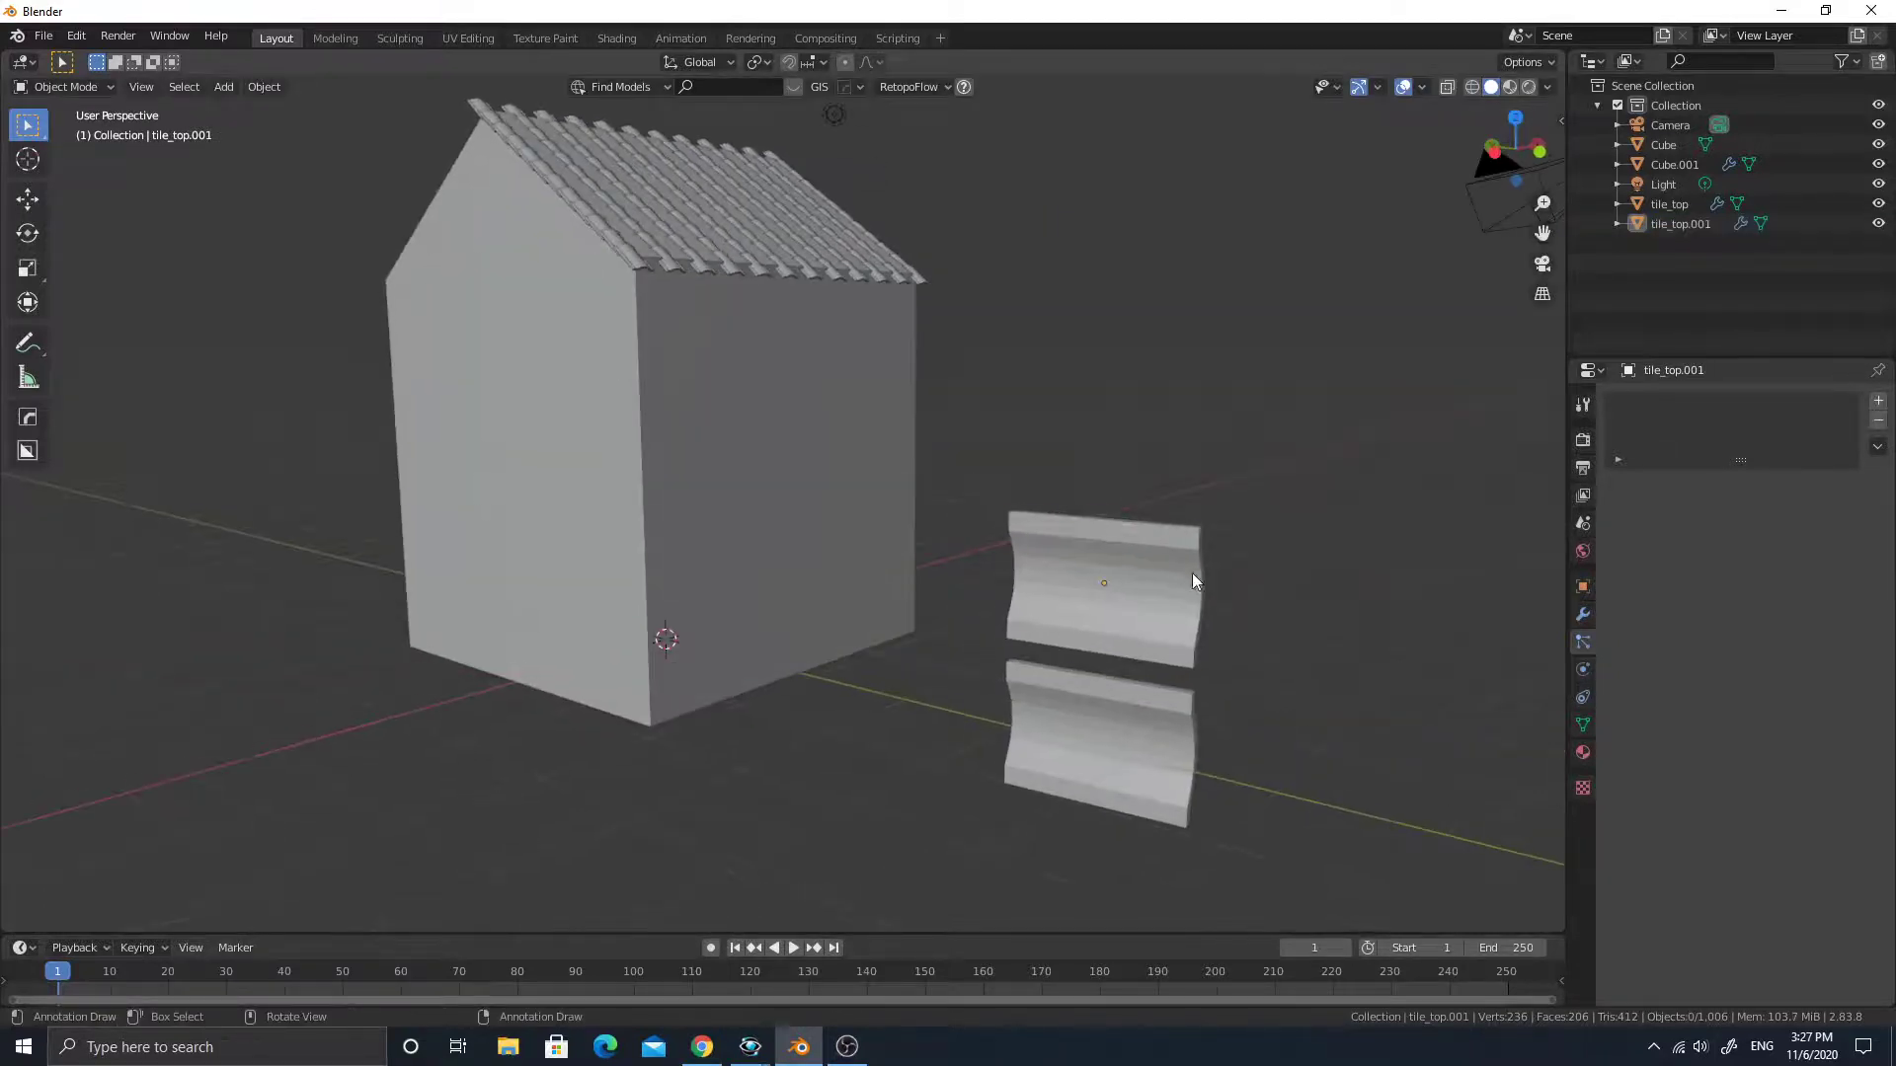
{"action": "key", "text": "F2"}
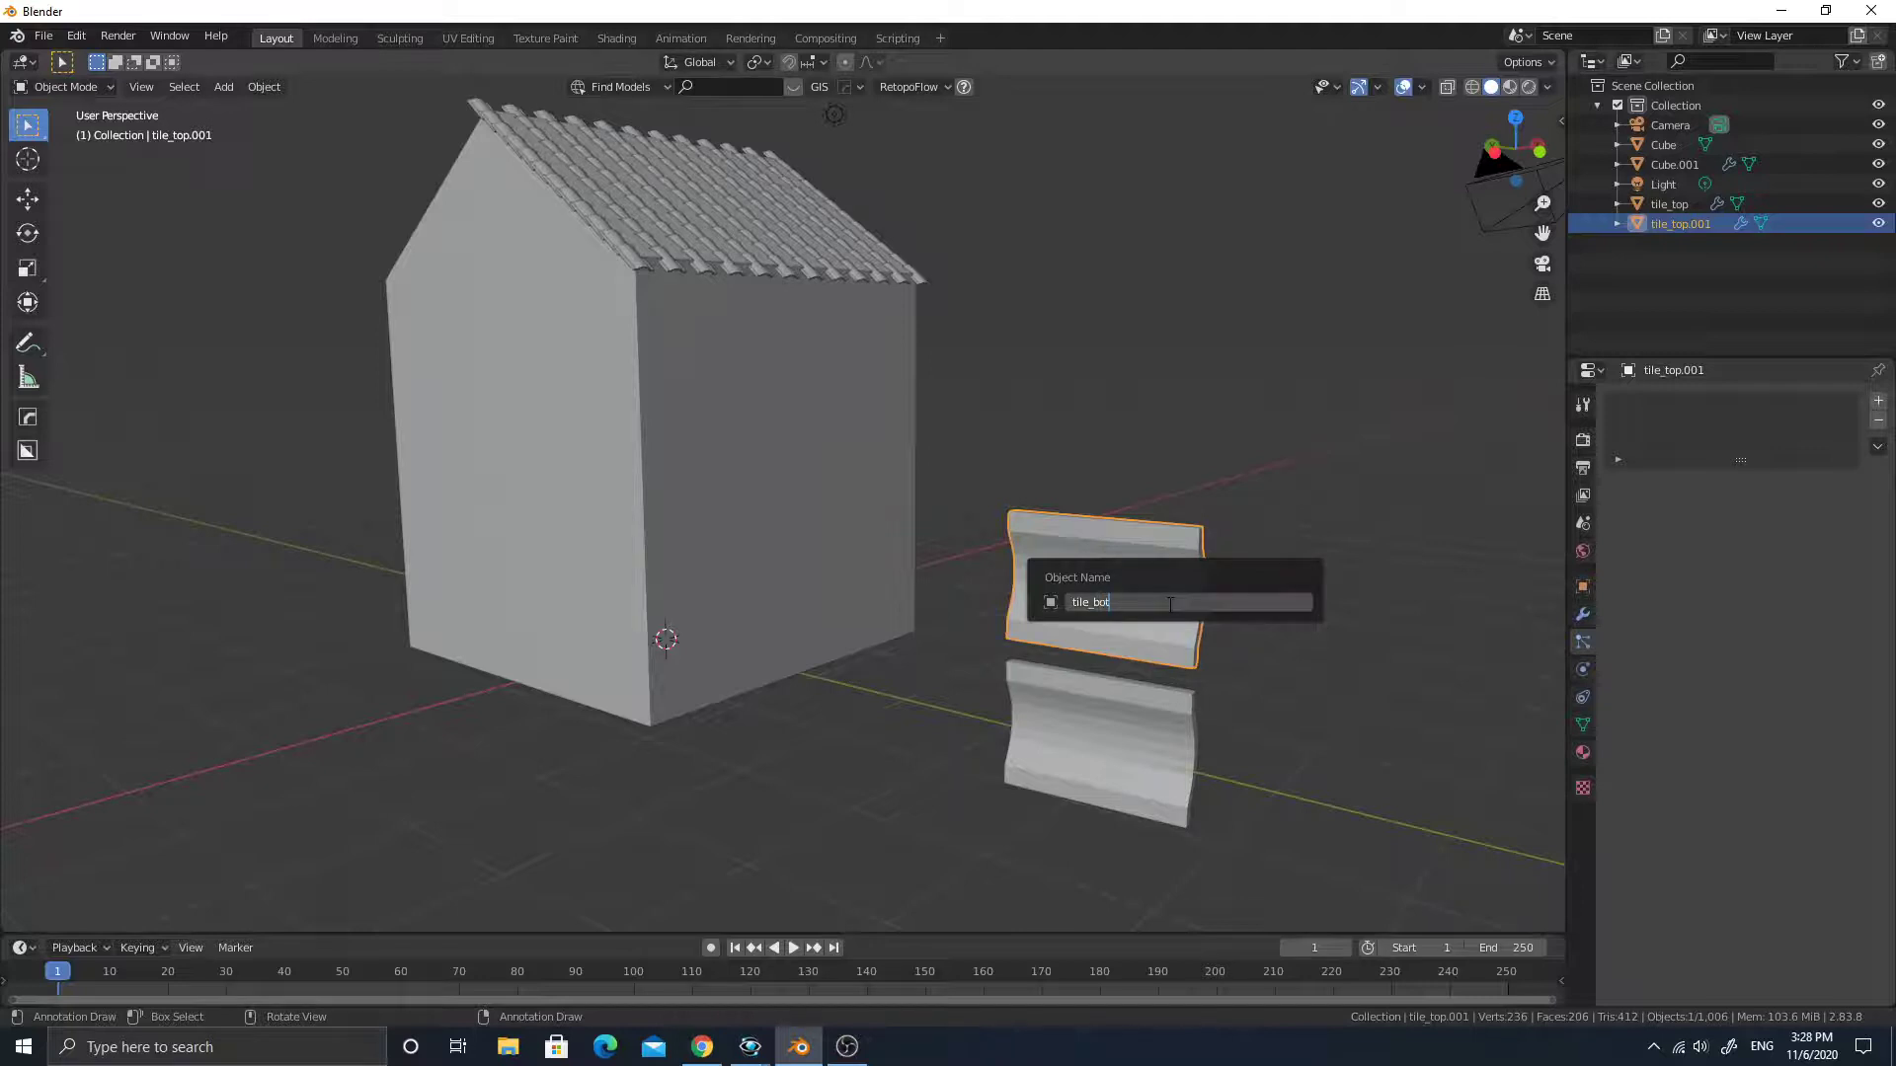
{"action": "key", "text": "Return"}
Duplicate Cube.001 shifted −0.17 m on X, with its own single-user ParticleSettings.001.
{"action": "middle_click_drag", "start_coordinate": [978, 435], "coordinate": [860, 435]}
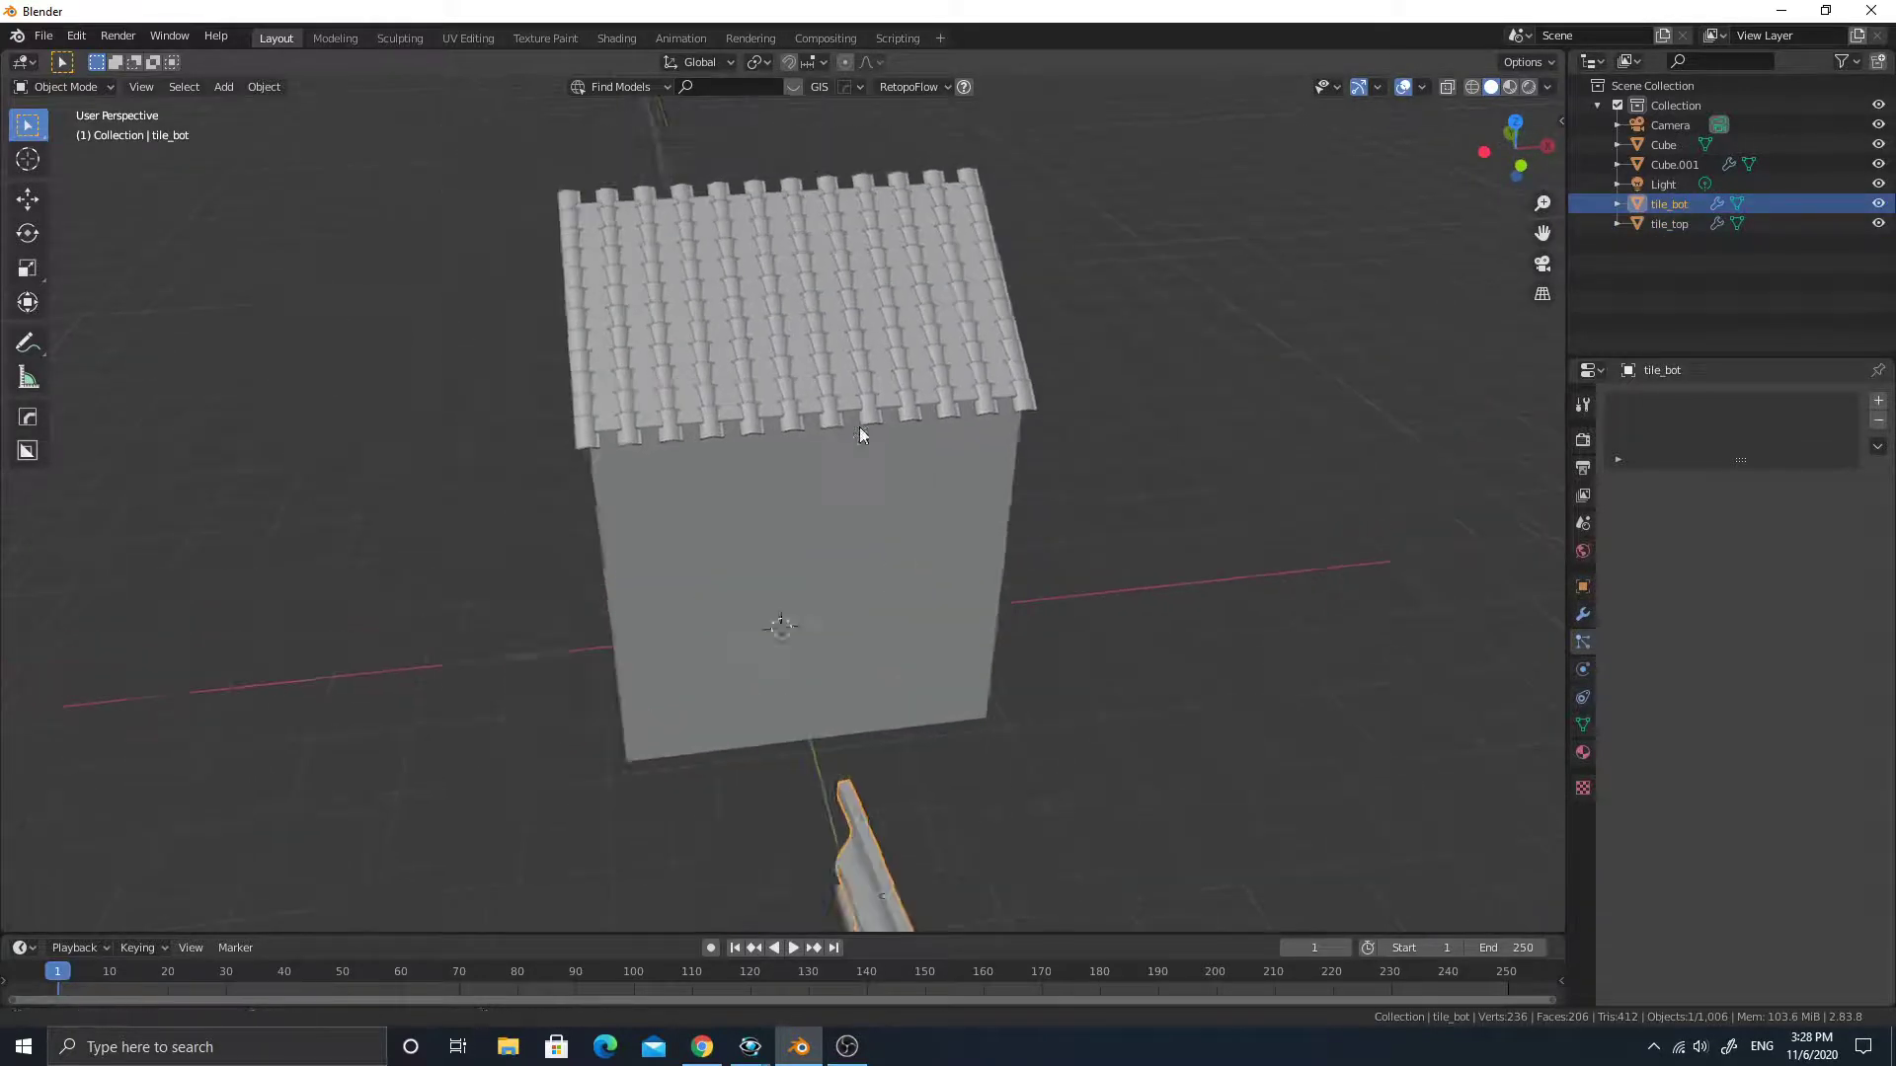
{"action": "scroll", "coordinate": [879, 454], "scroll_direction": "up", "scroll_amount": 2}
{"action": "left_click", "coordinate": [868, 445]}
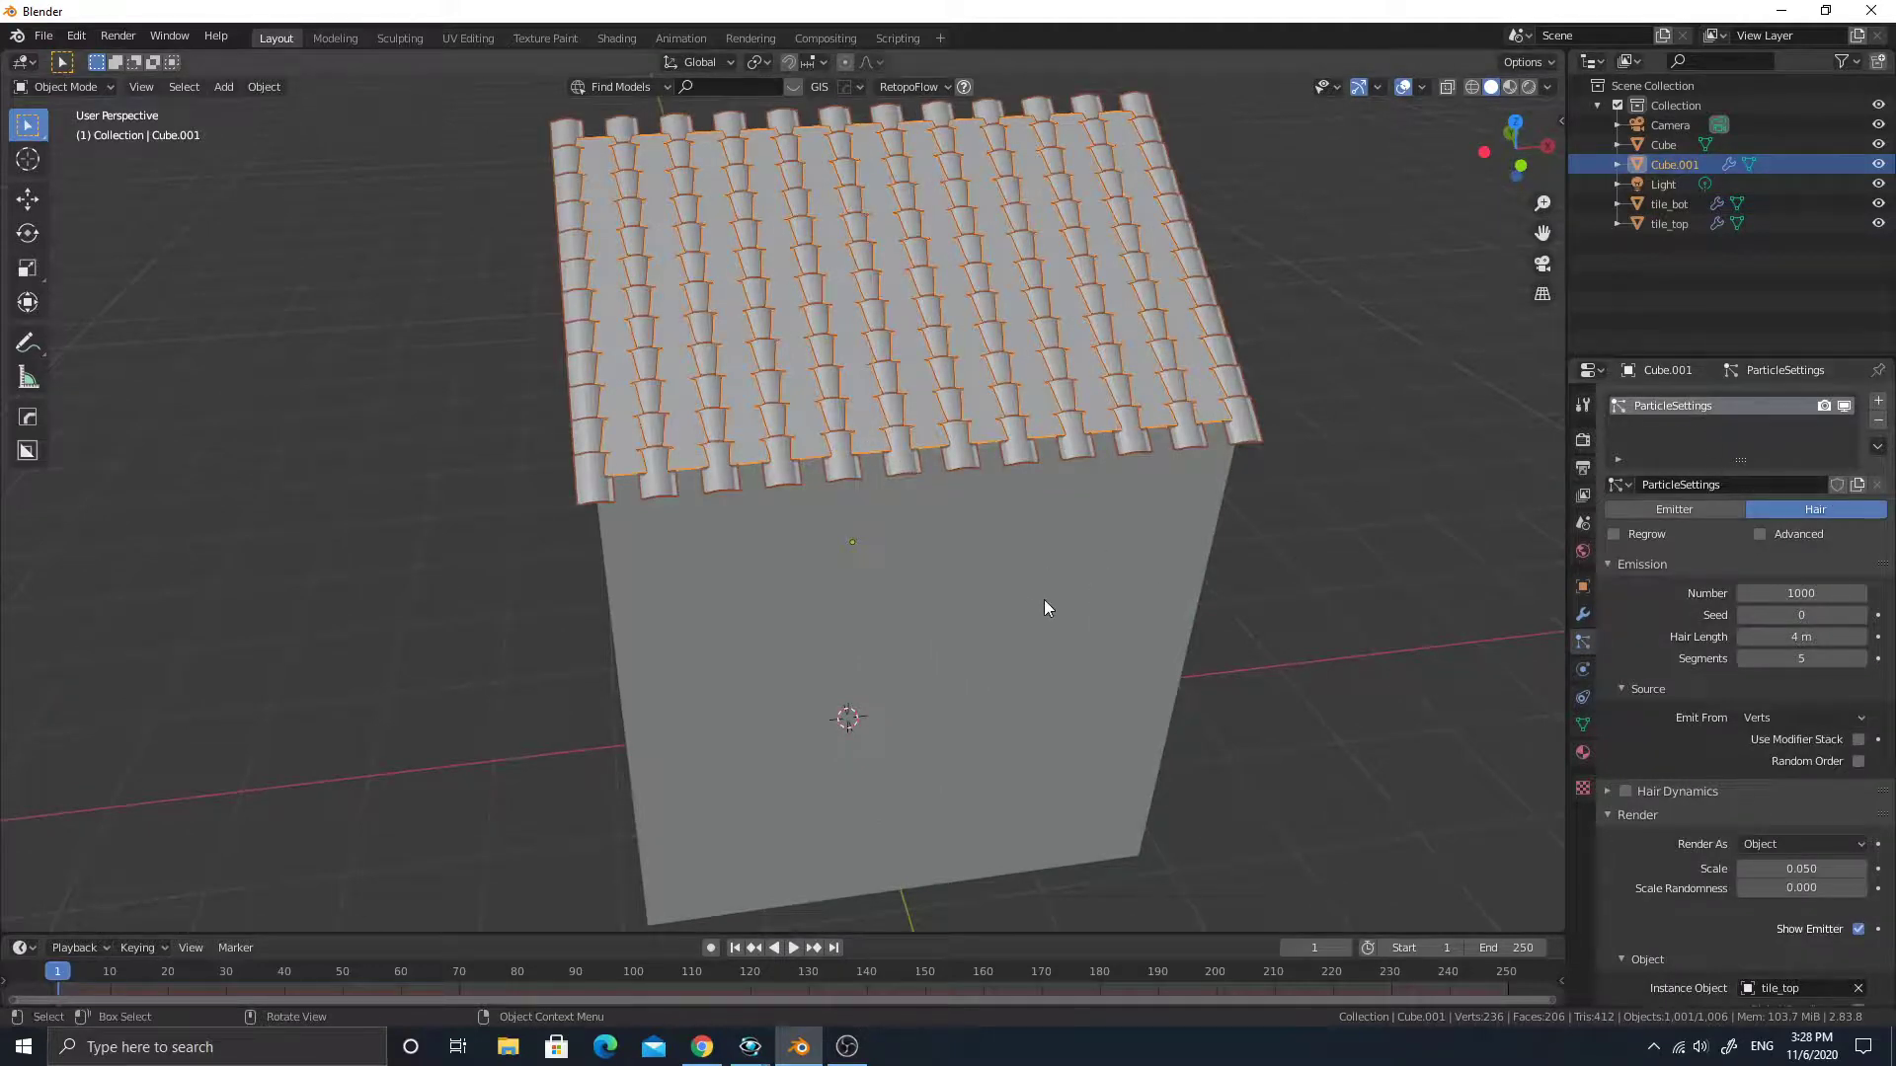
{"action": "key", "text": "shift+d"}
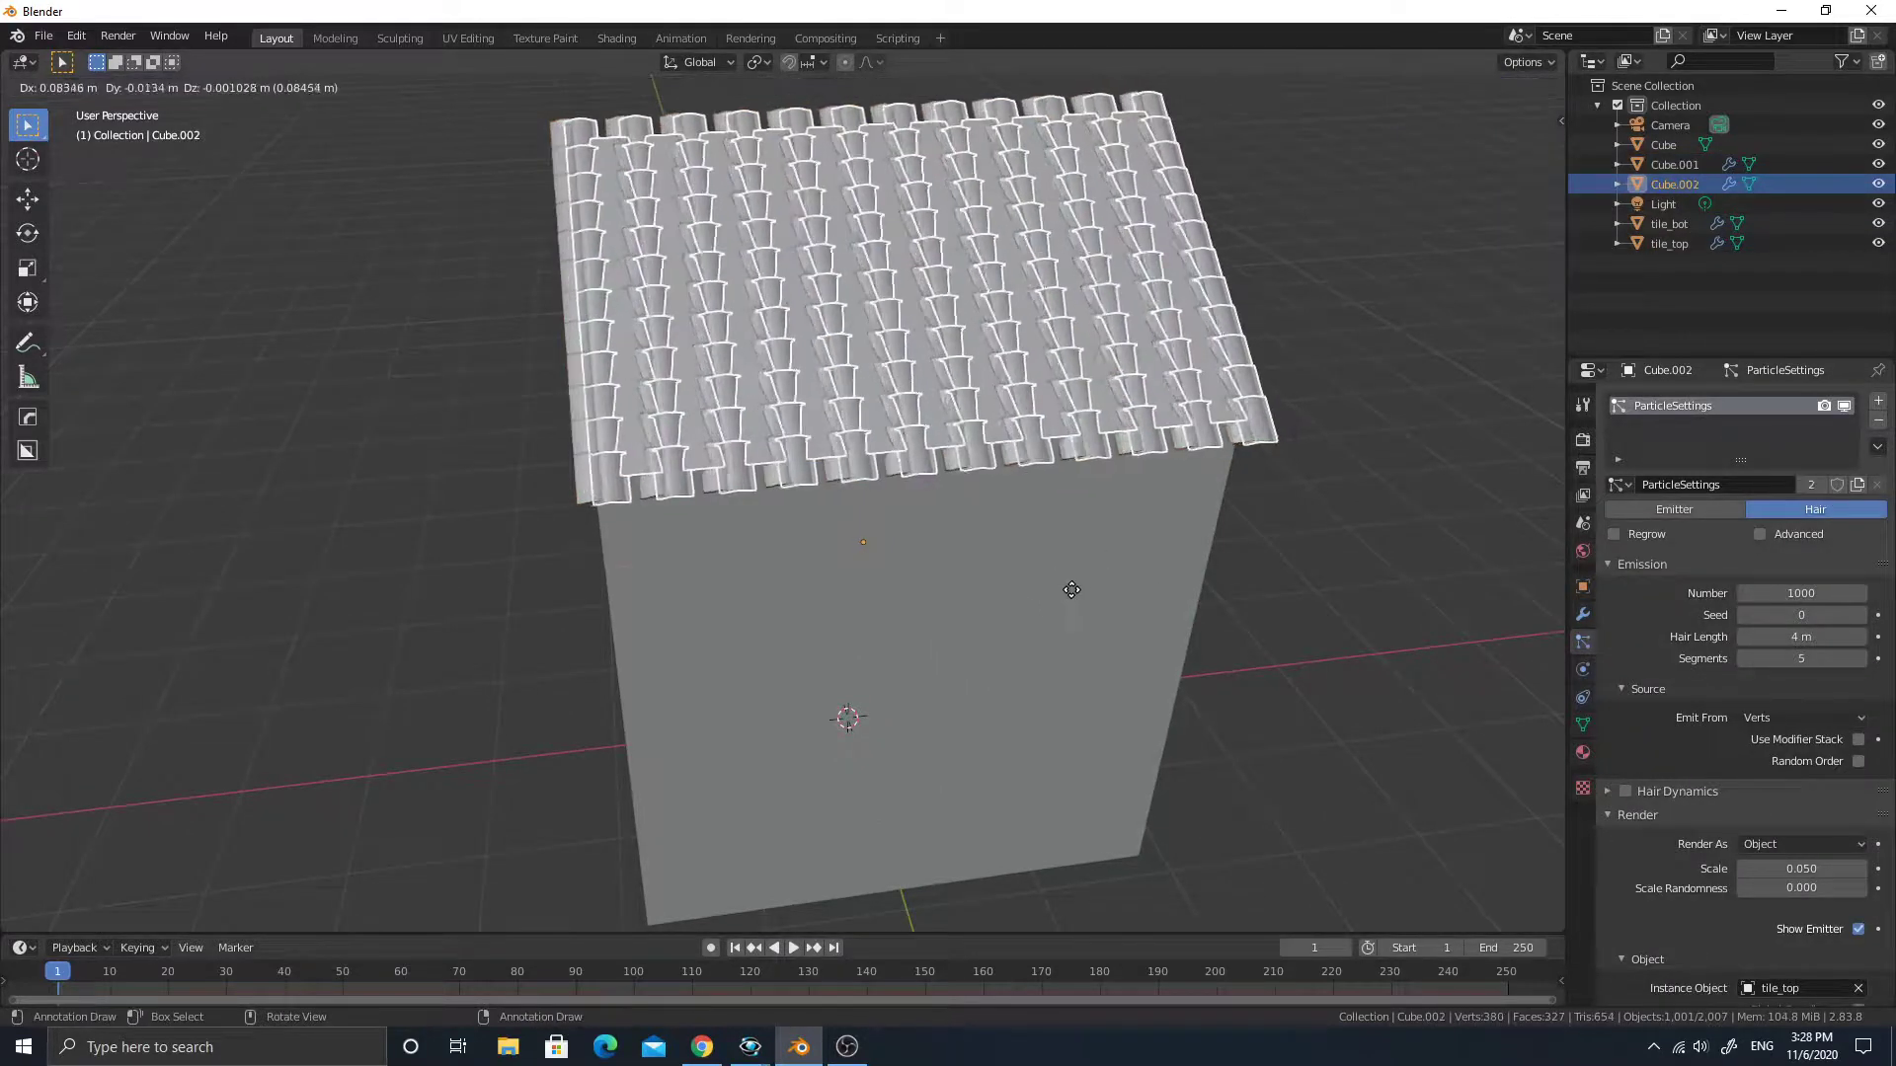
{"action": "key", "text": "x"}
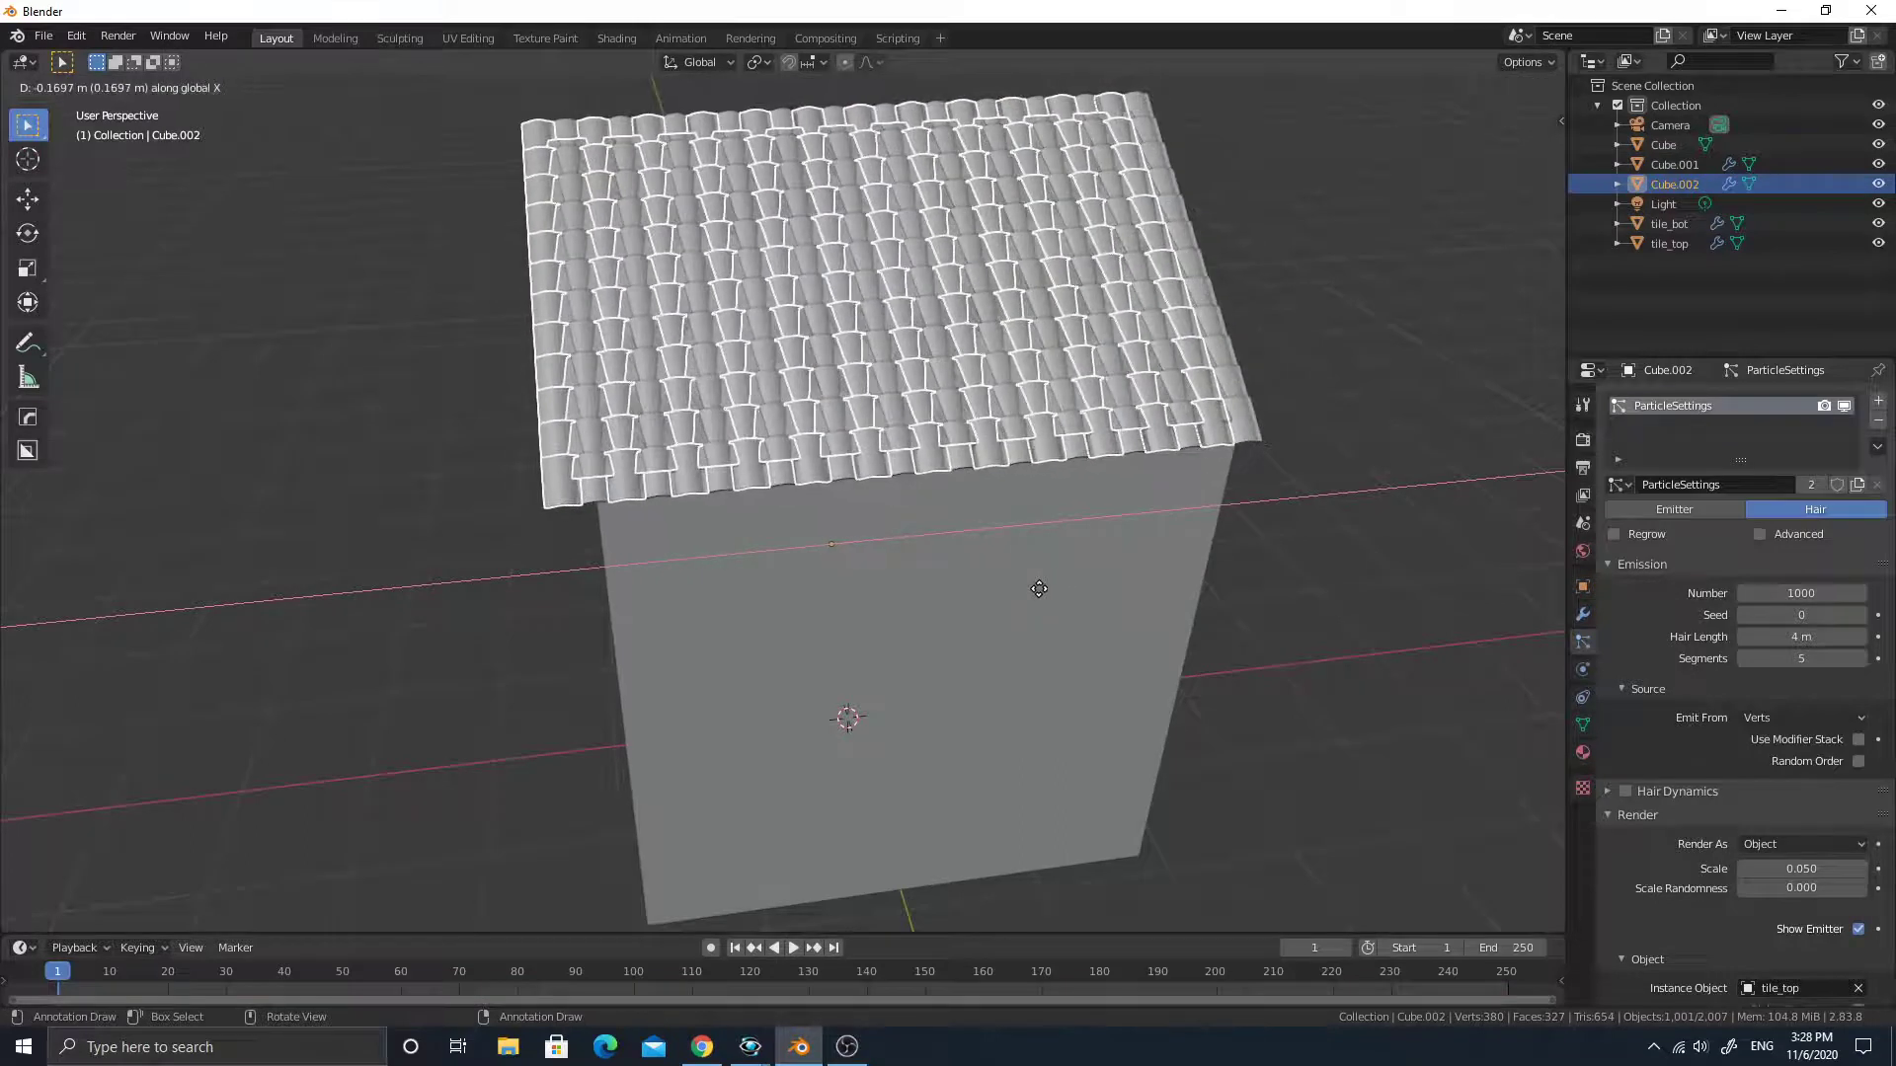
{"action": "left_click", "coordinate": [1042, 590]}
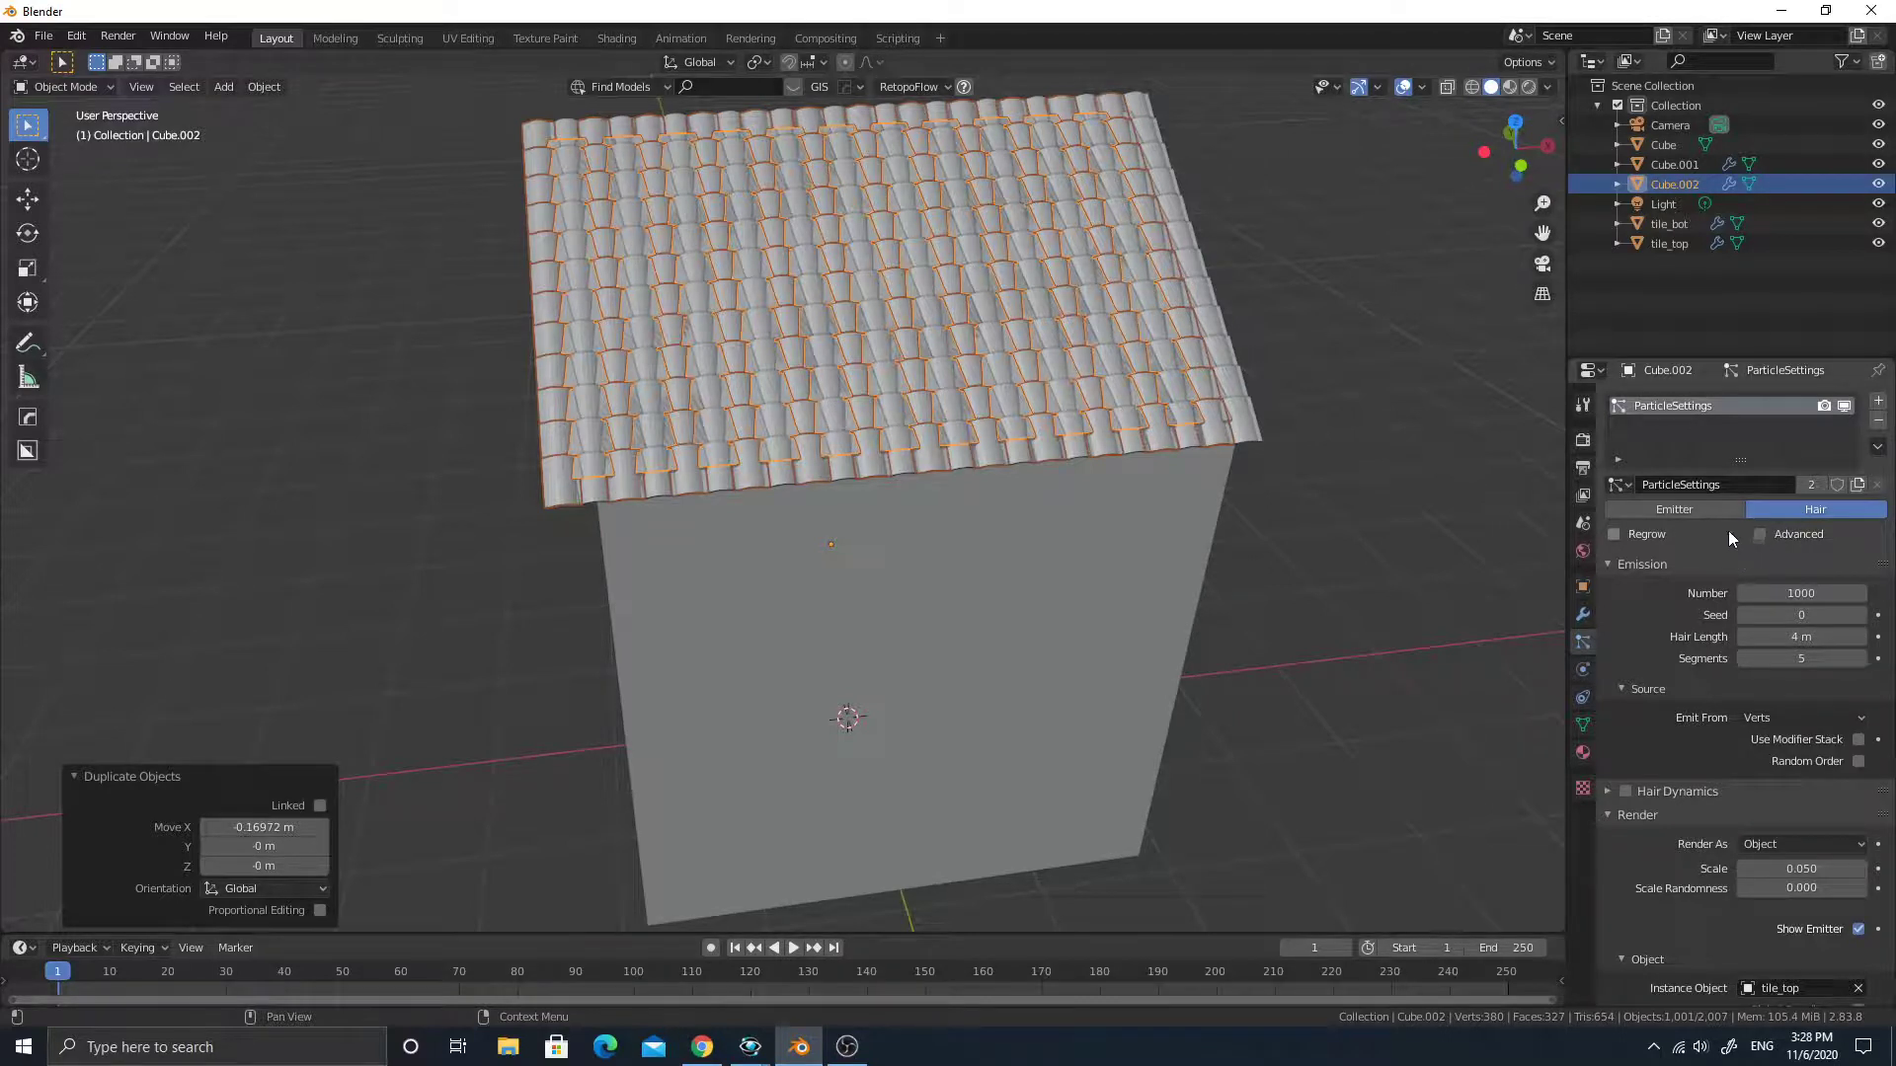
{"action": "left_click", "coordinate": [1812, 483]}
Replace tile_top with tile_bot as the new emitter's Instance Object.
{"action": "middle_click_drag", "start_coordinate": [1343, 539], "coordinate": [1181, 483]}
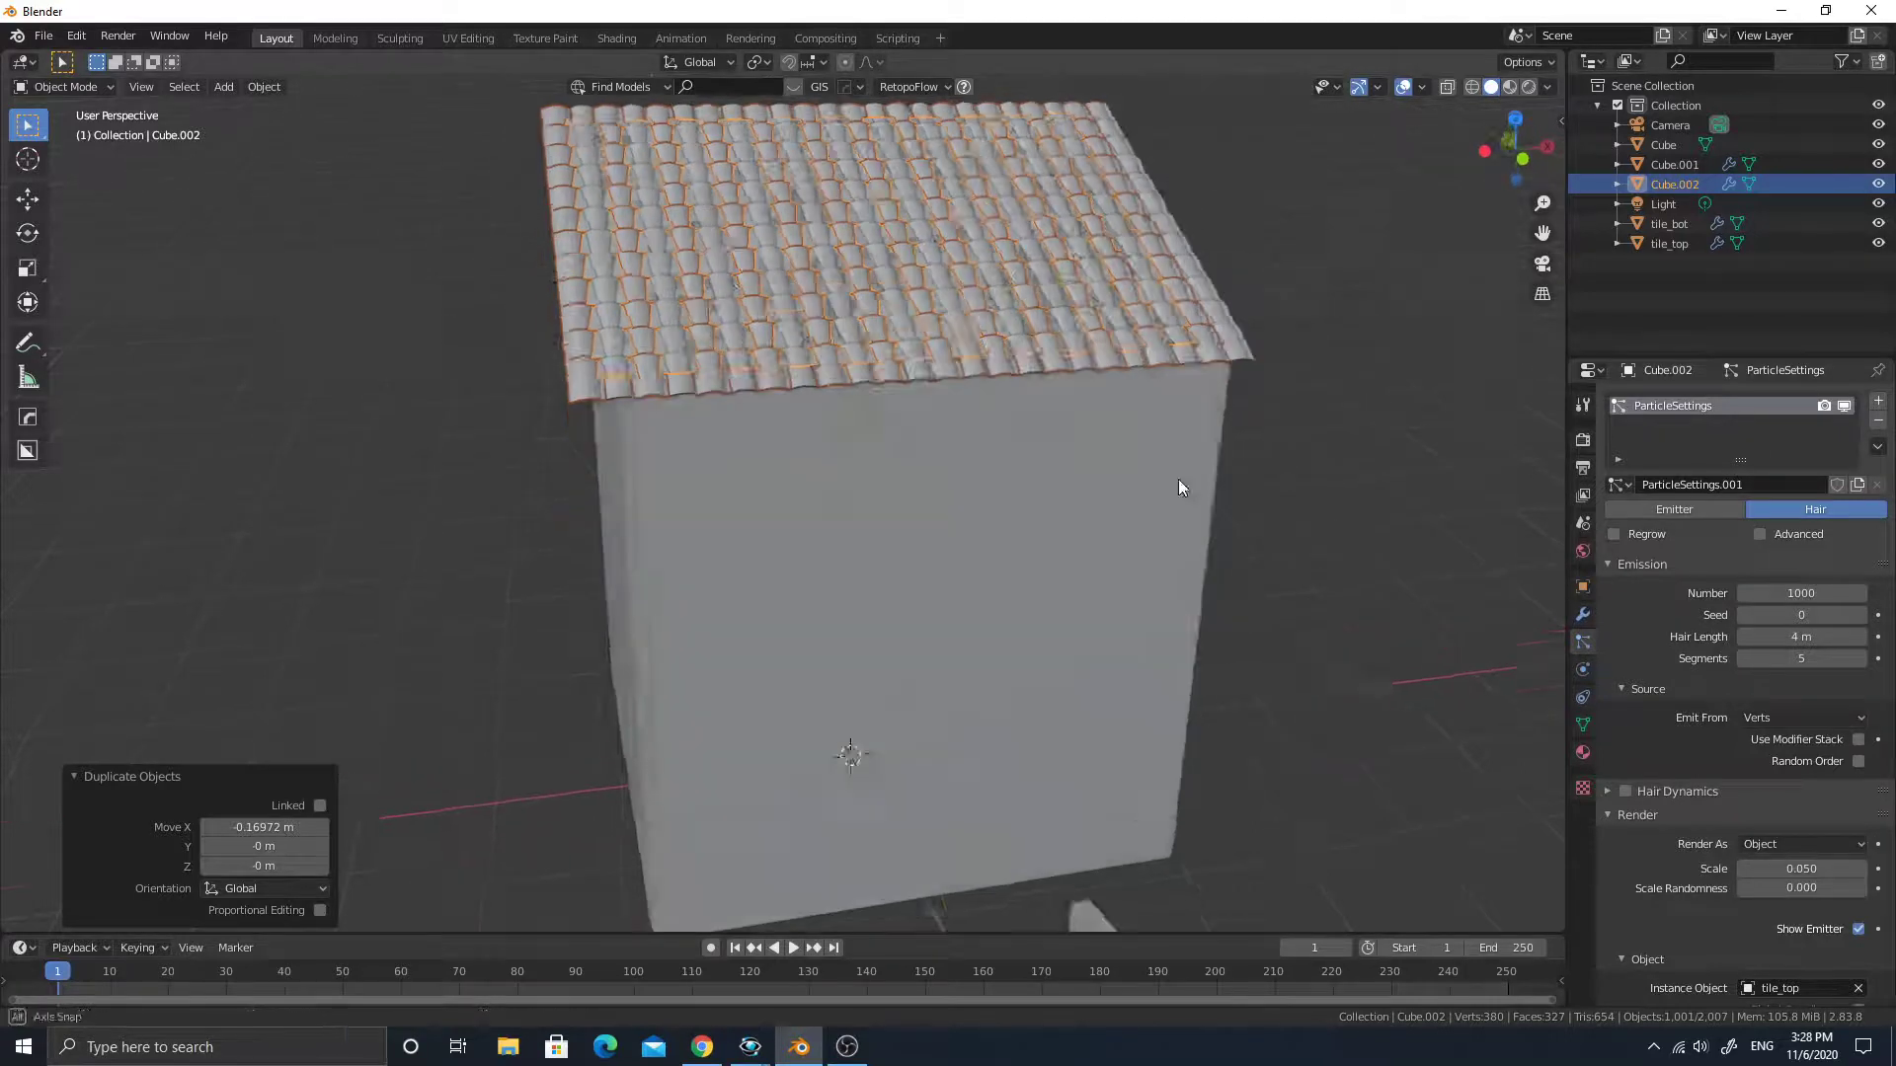
{"action": "scroll", "coordinate": [1133, 495], "scroll_direction": "down", "scroll_amount": 5}
{"action": "middle_click_drag", "start_coordinate": [1147, 648], "coordinate": [1224, 548]}
{"action": "scroll", "coordinate": [1698, 691], "scroll_direction": "down", "scroll_amount": 6}
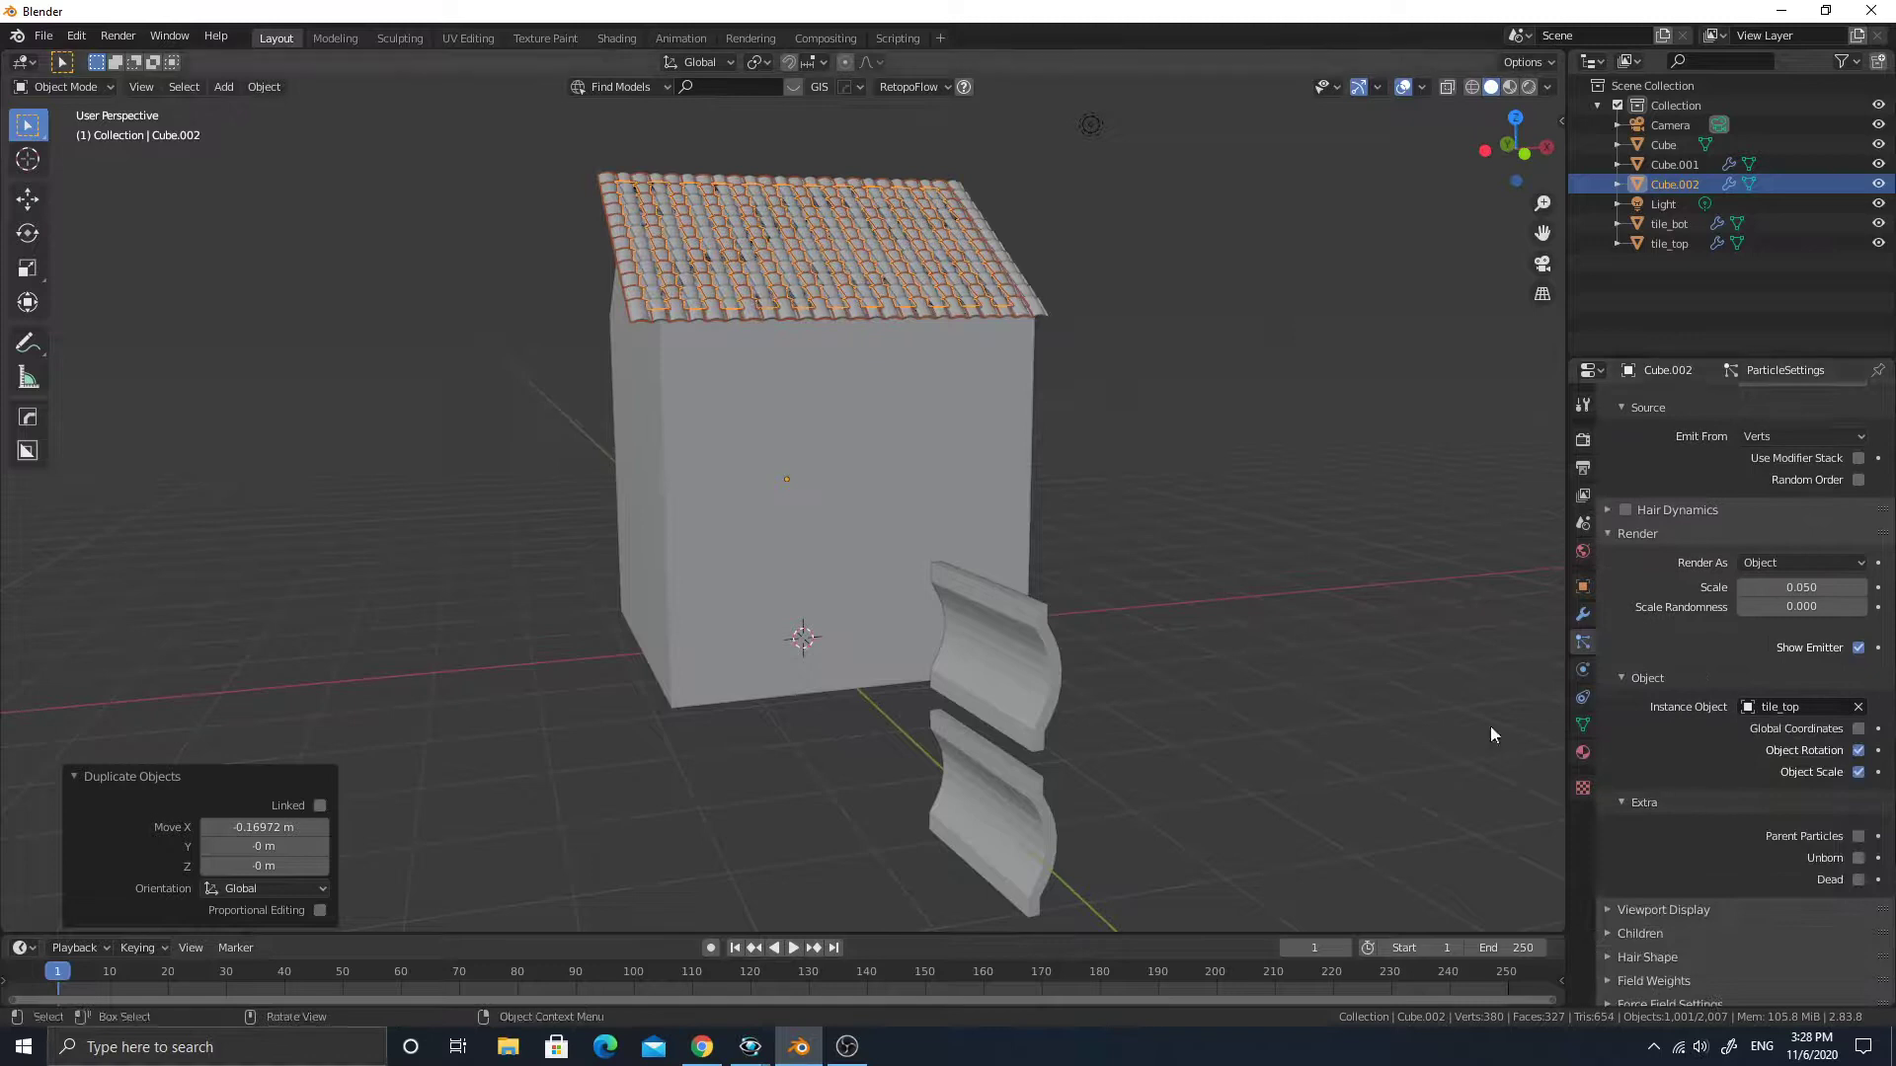
{"action": "left_click", "coordinate": [1857, 707]}
{"action": "left_click", "coordinate": [1856, 707]}
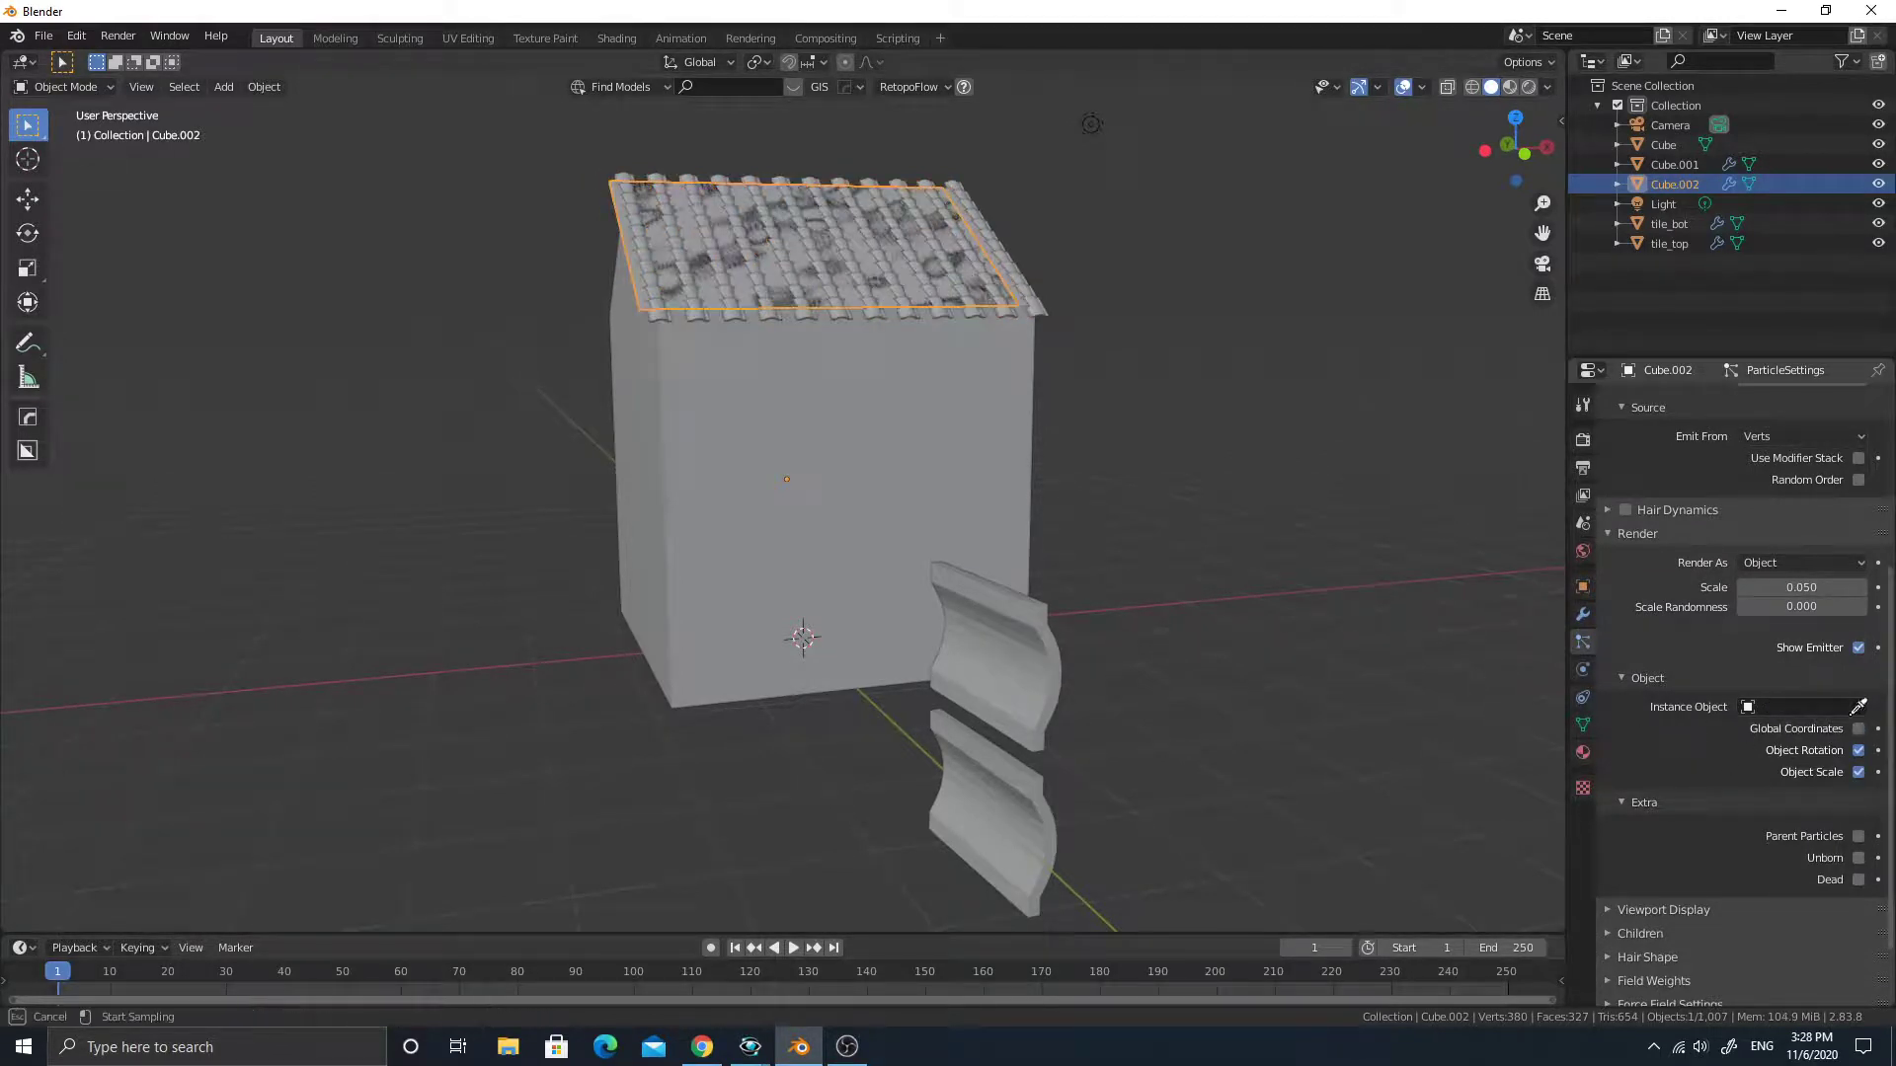
{"action": "left_click", "coordinate": [992, 766]}
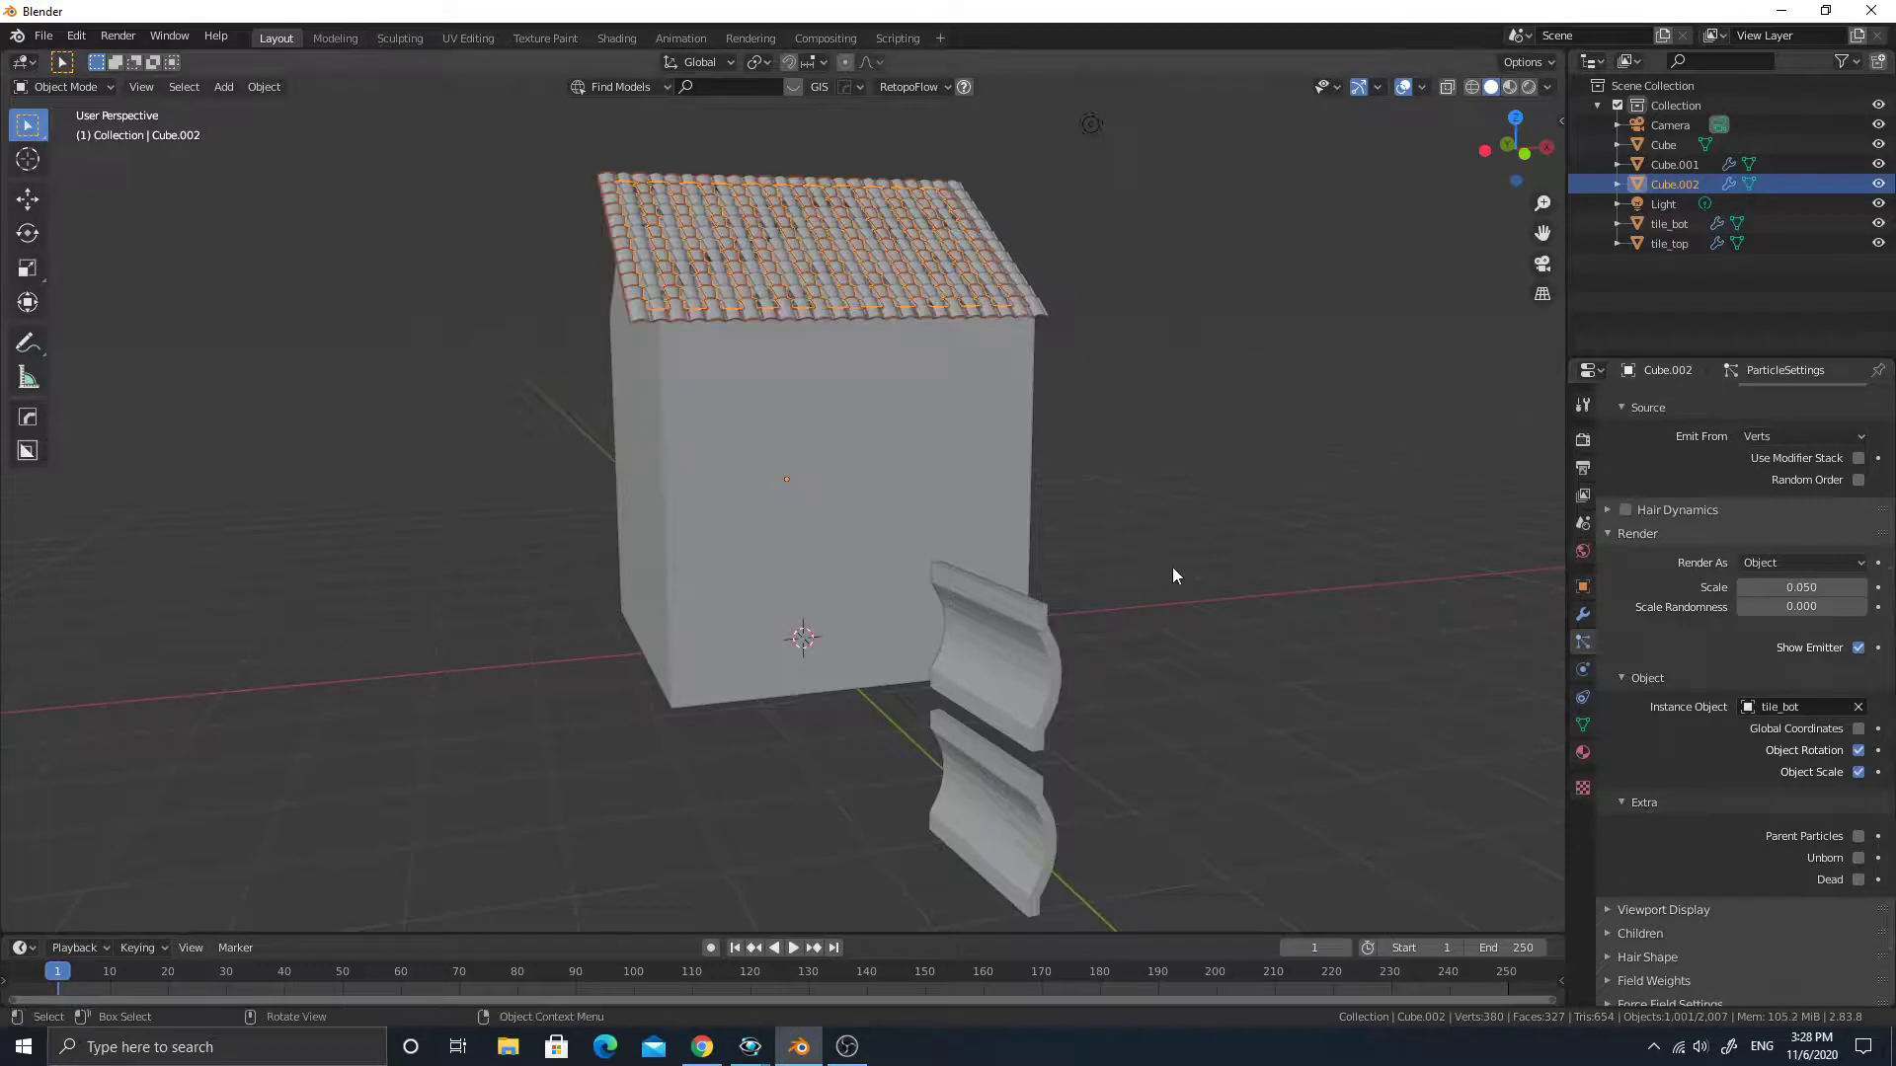
{"action": "middle_click_drag", "start_coordinate": [1173, 576], "coordinate": [1143, 590]}
{"action": "left_click", "coordinate": [1069, 732]}
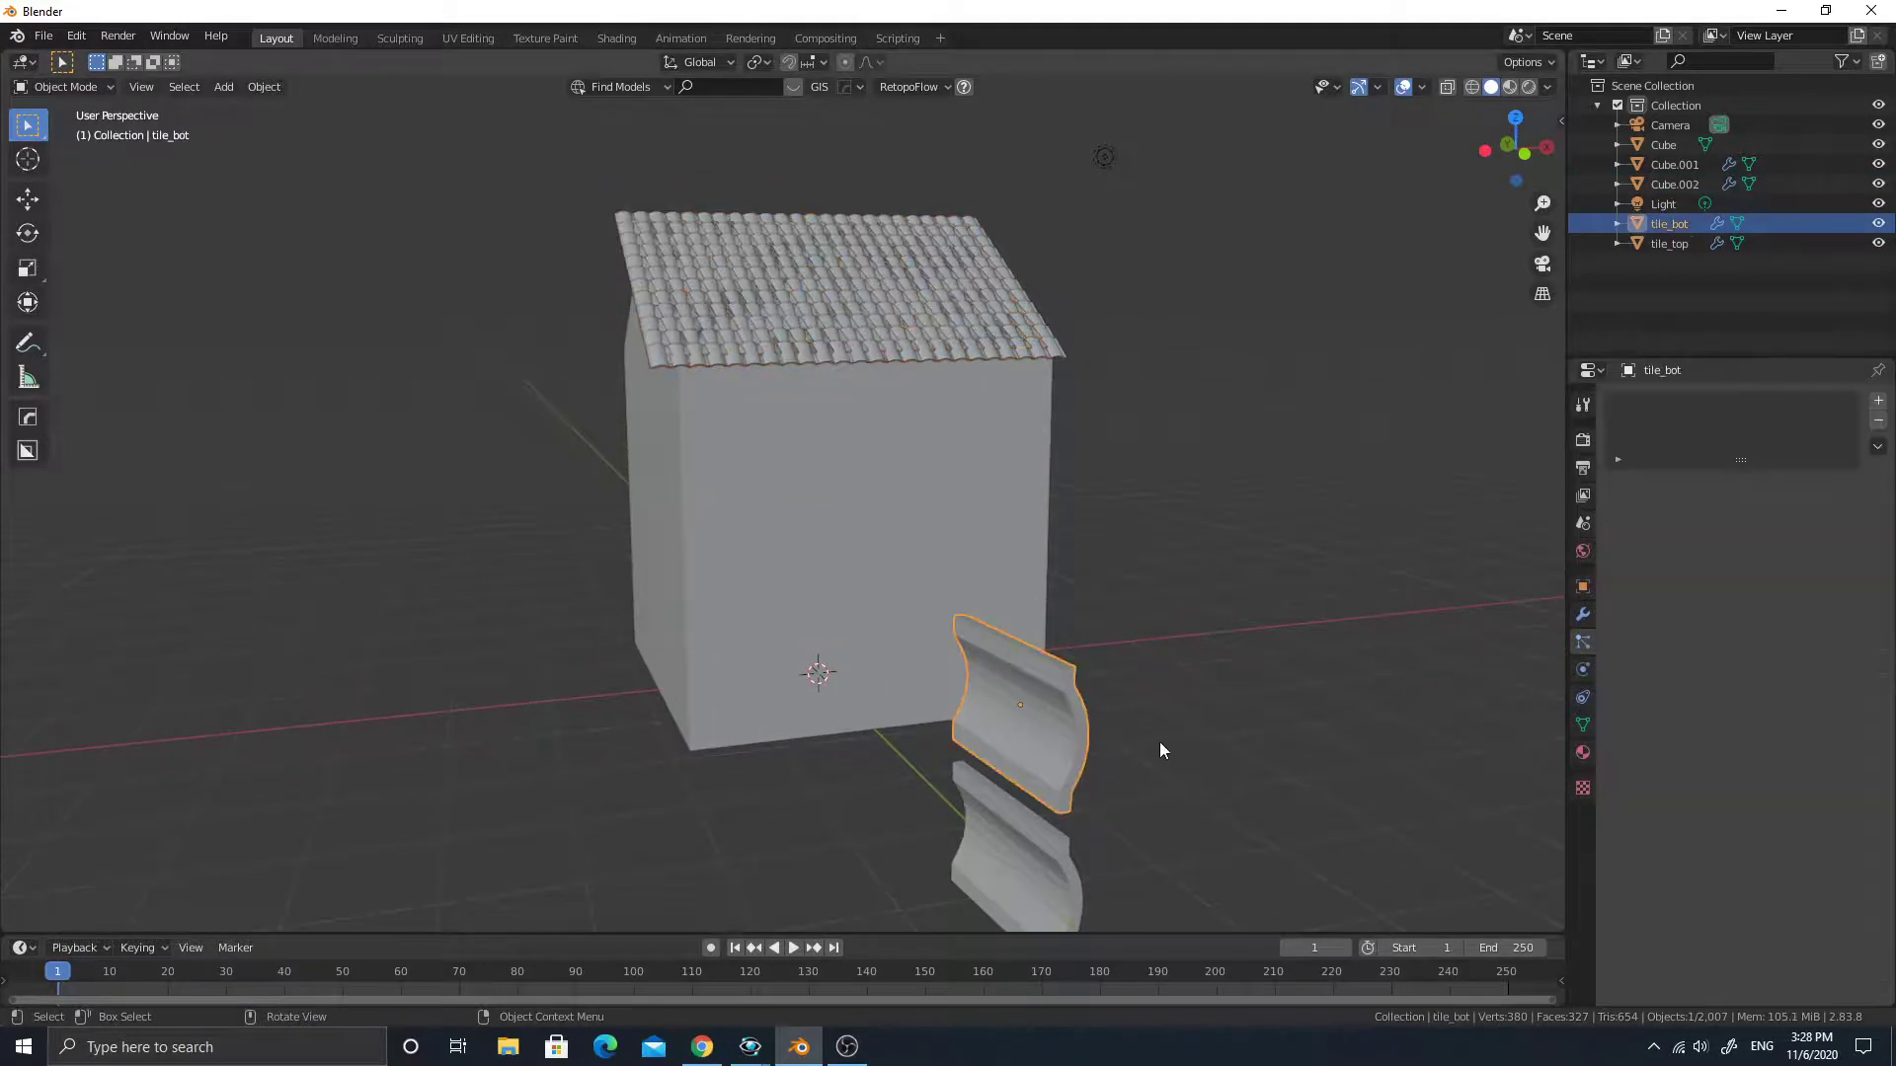
Rotate tile_bot 180° about the Y axis, bringing it to 270° on Y.
{"action": "key", "text": "r"}
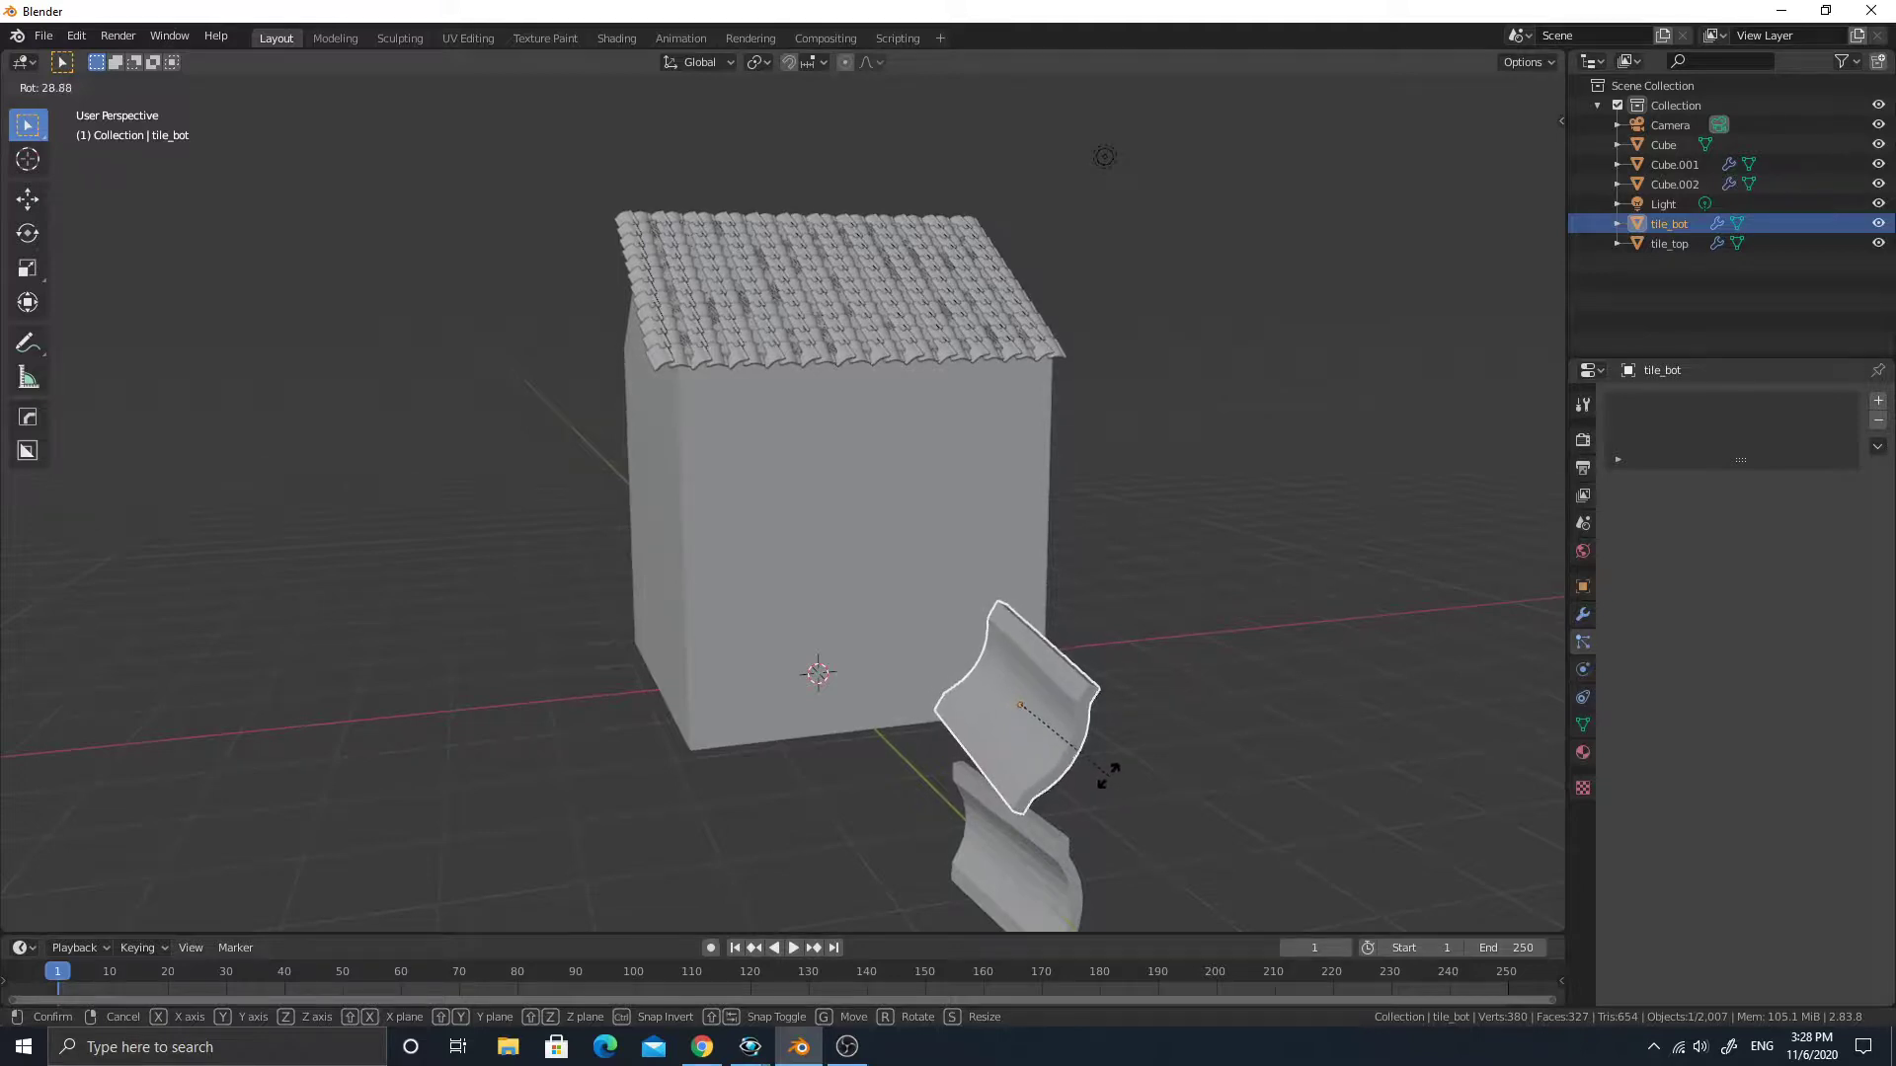
{"action": "key", "text": "y"}
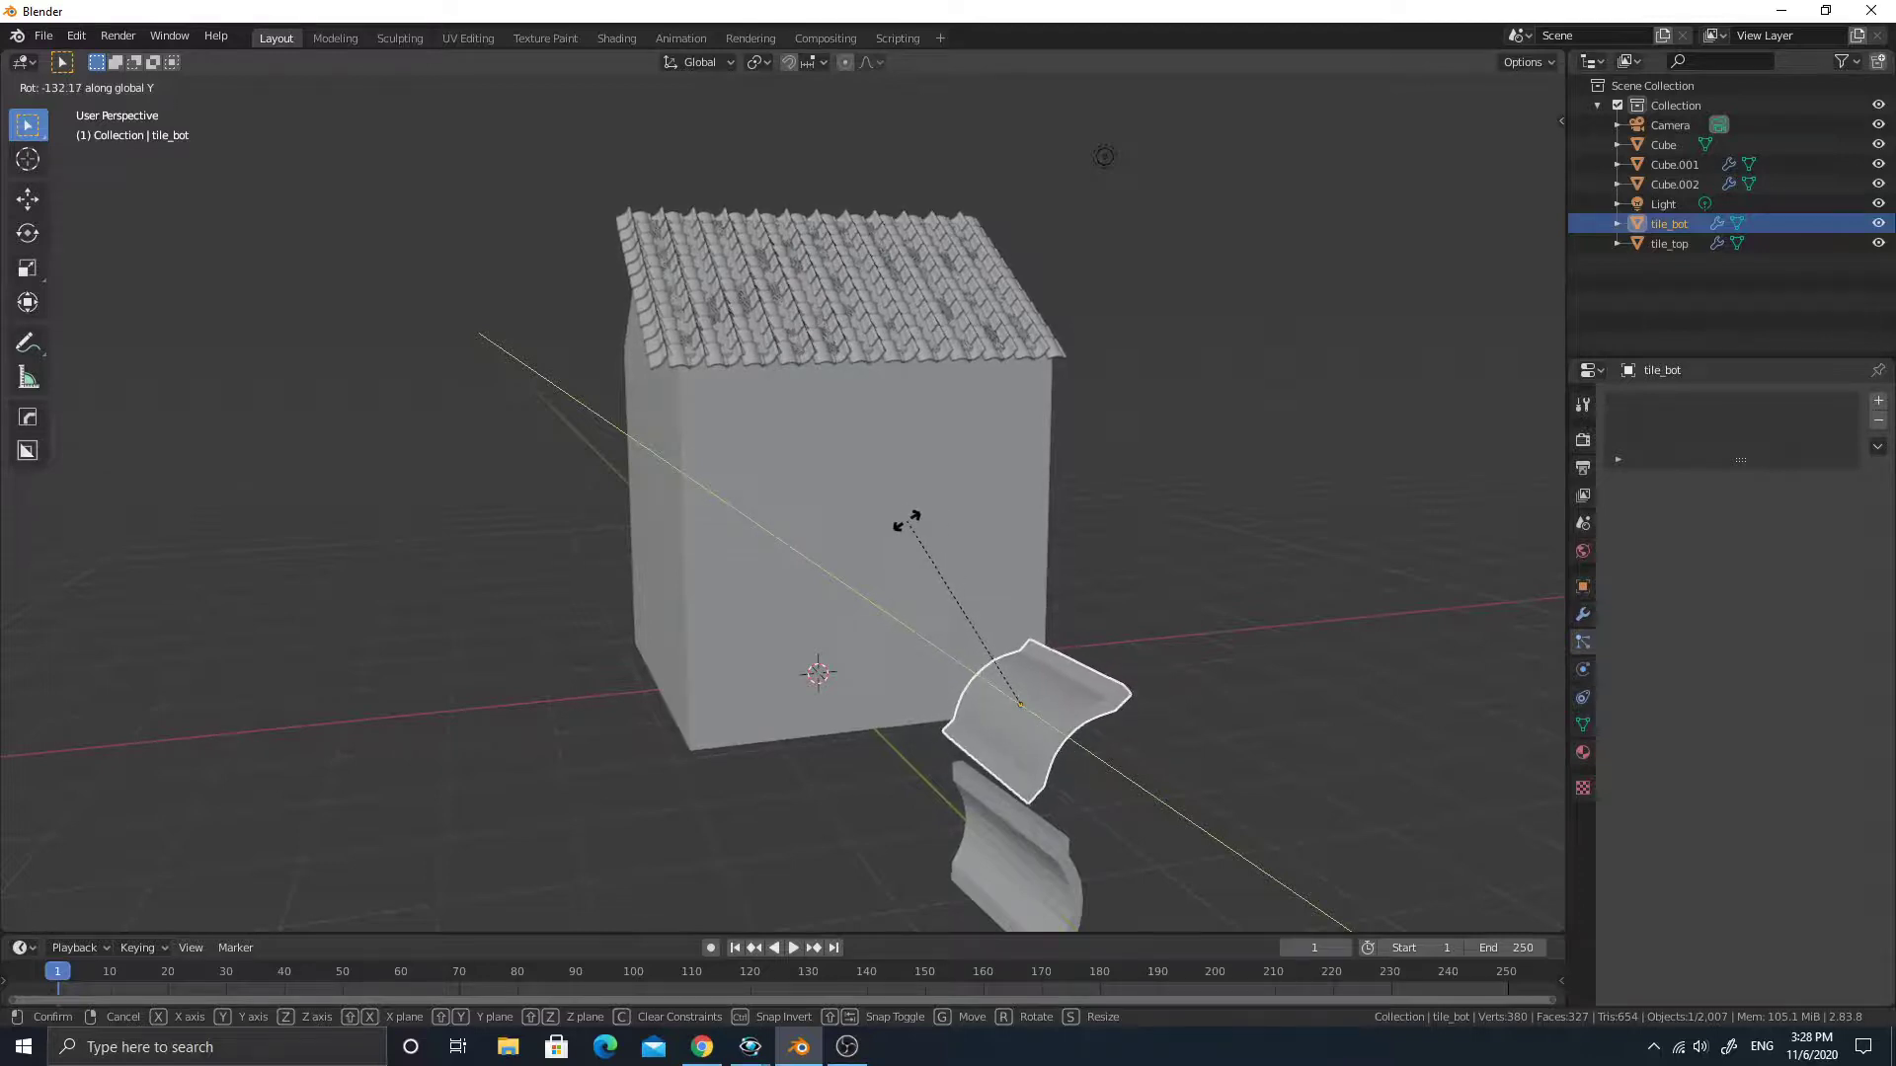
{"action": "type", "text": "180"}
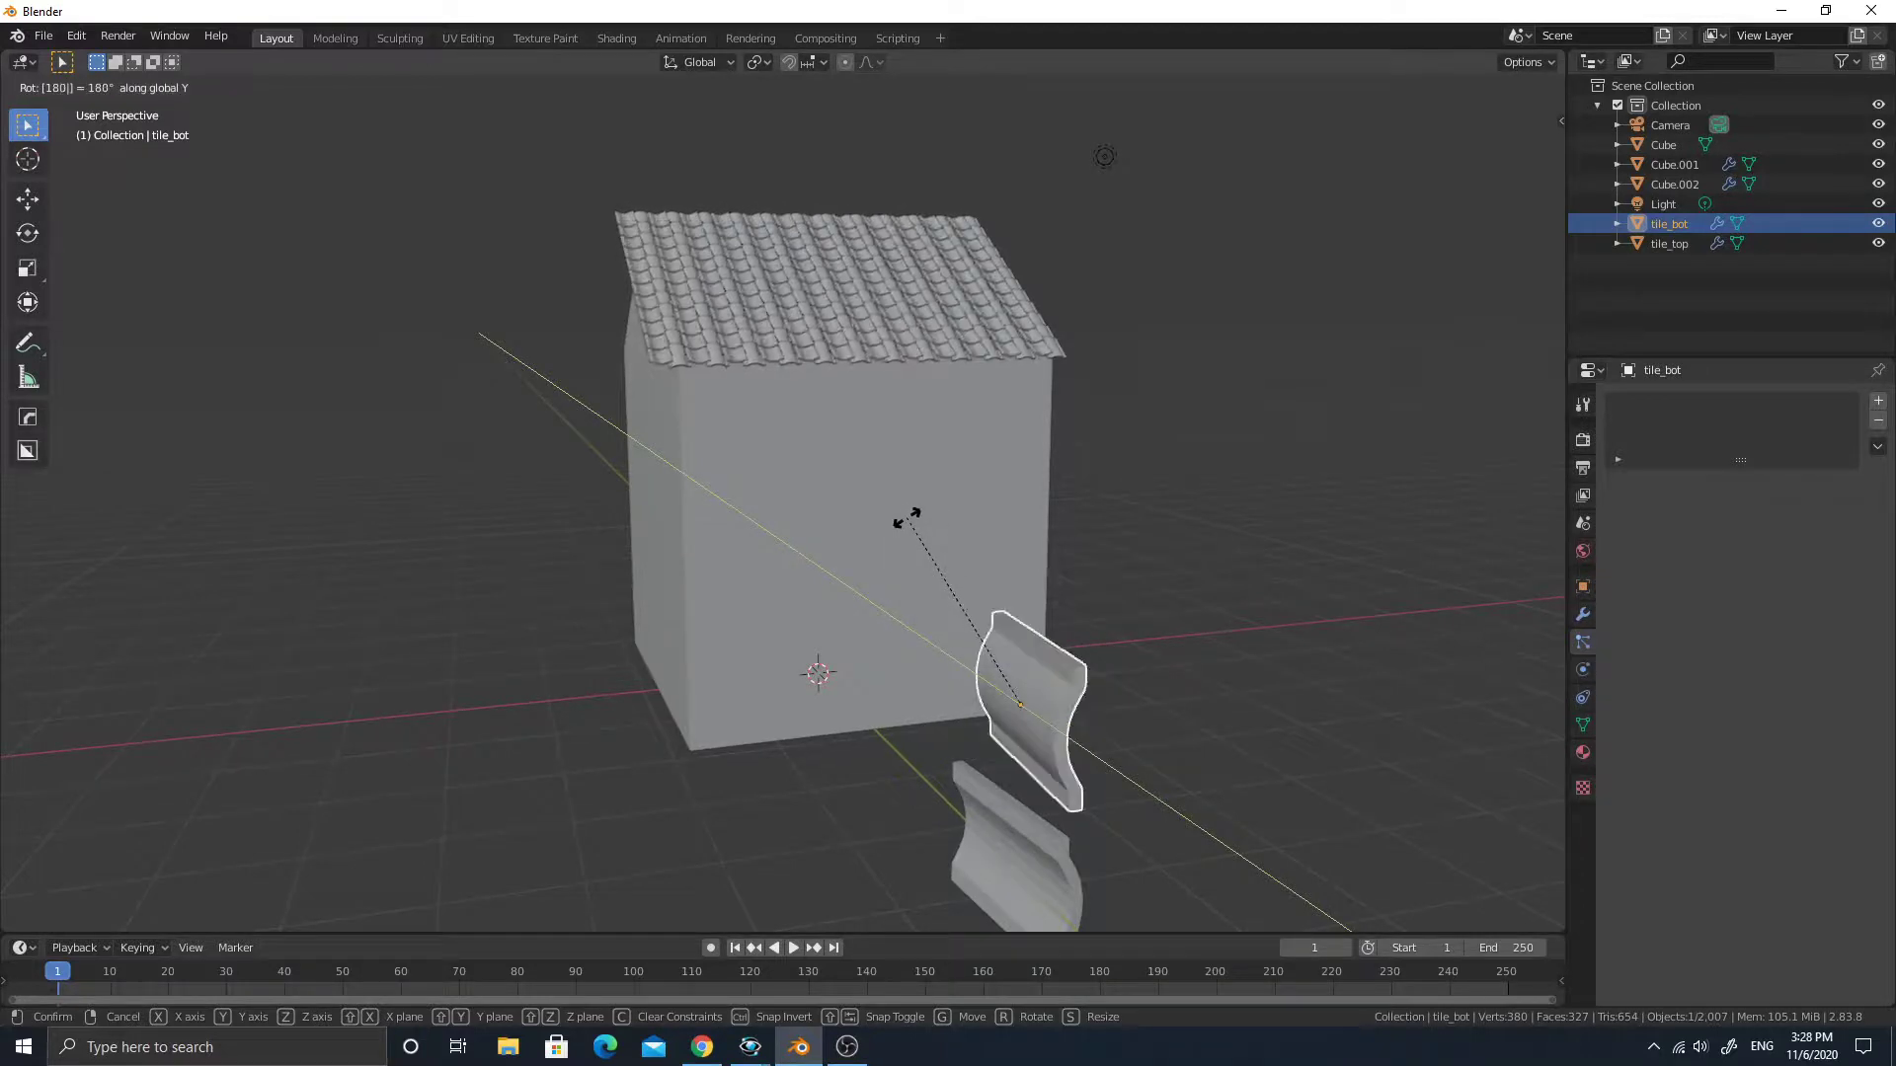
{"action": "key", "text": "Return"}
{"action": "middle_click_drag", "start_coordinate": [934, 525], "coordinate": [1177, 661]}
{"action": "key", "text": "n"}
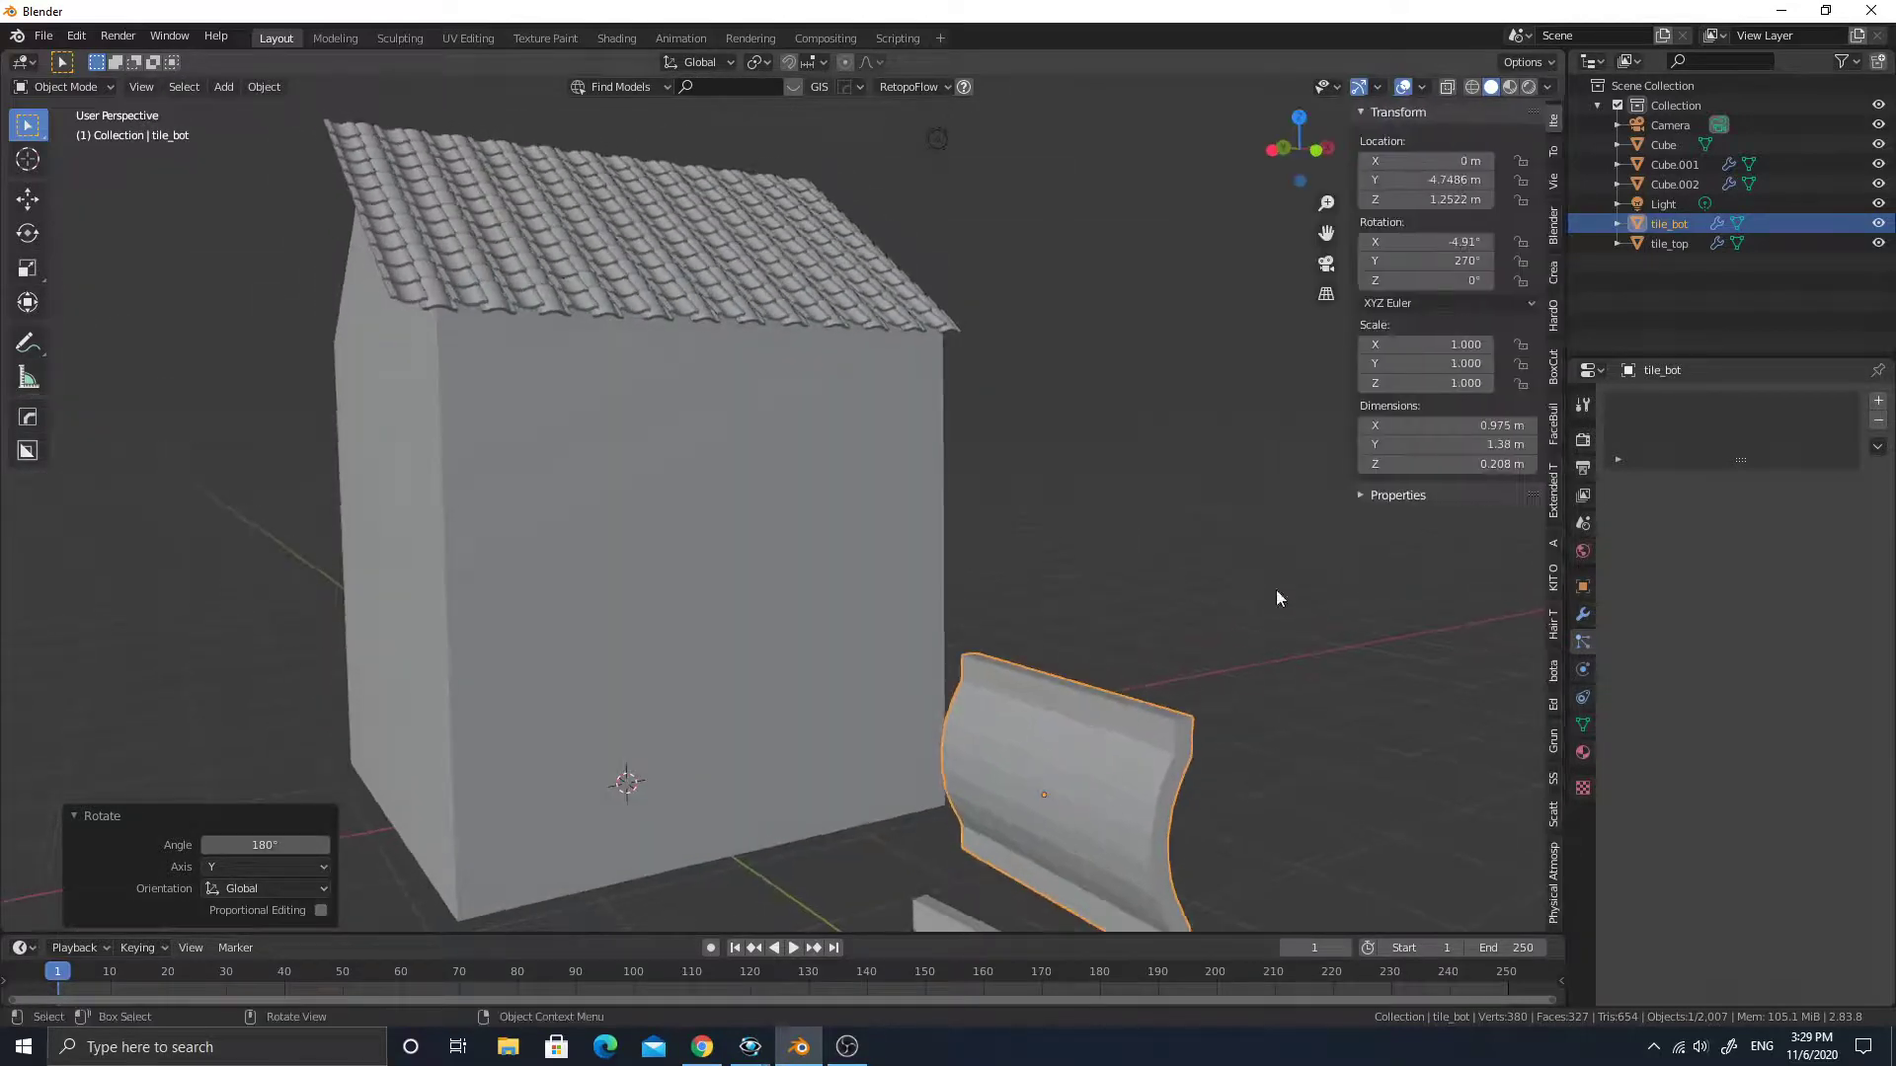
Enter tile_bot's rotation as 270° on Y and 0° on X in the sidebar.
{"action": "left_click", "coordinate": [1453, 263]}
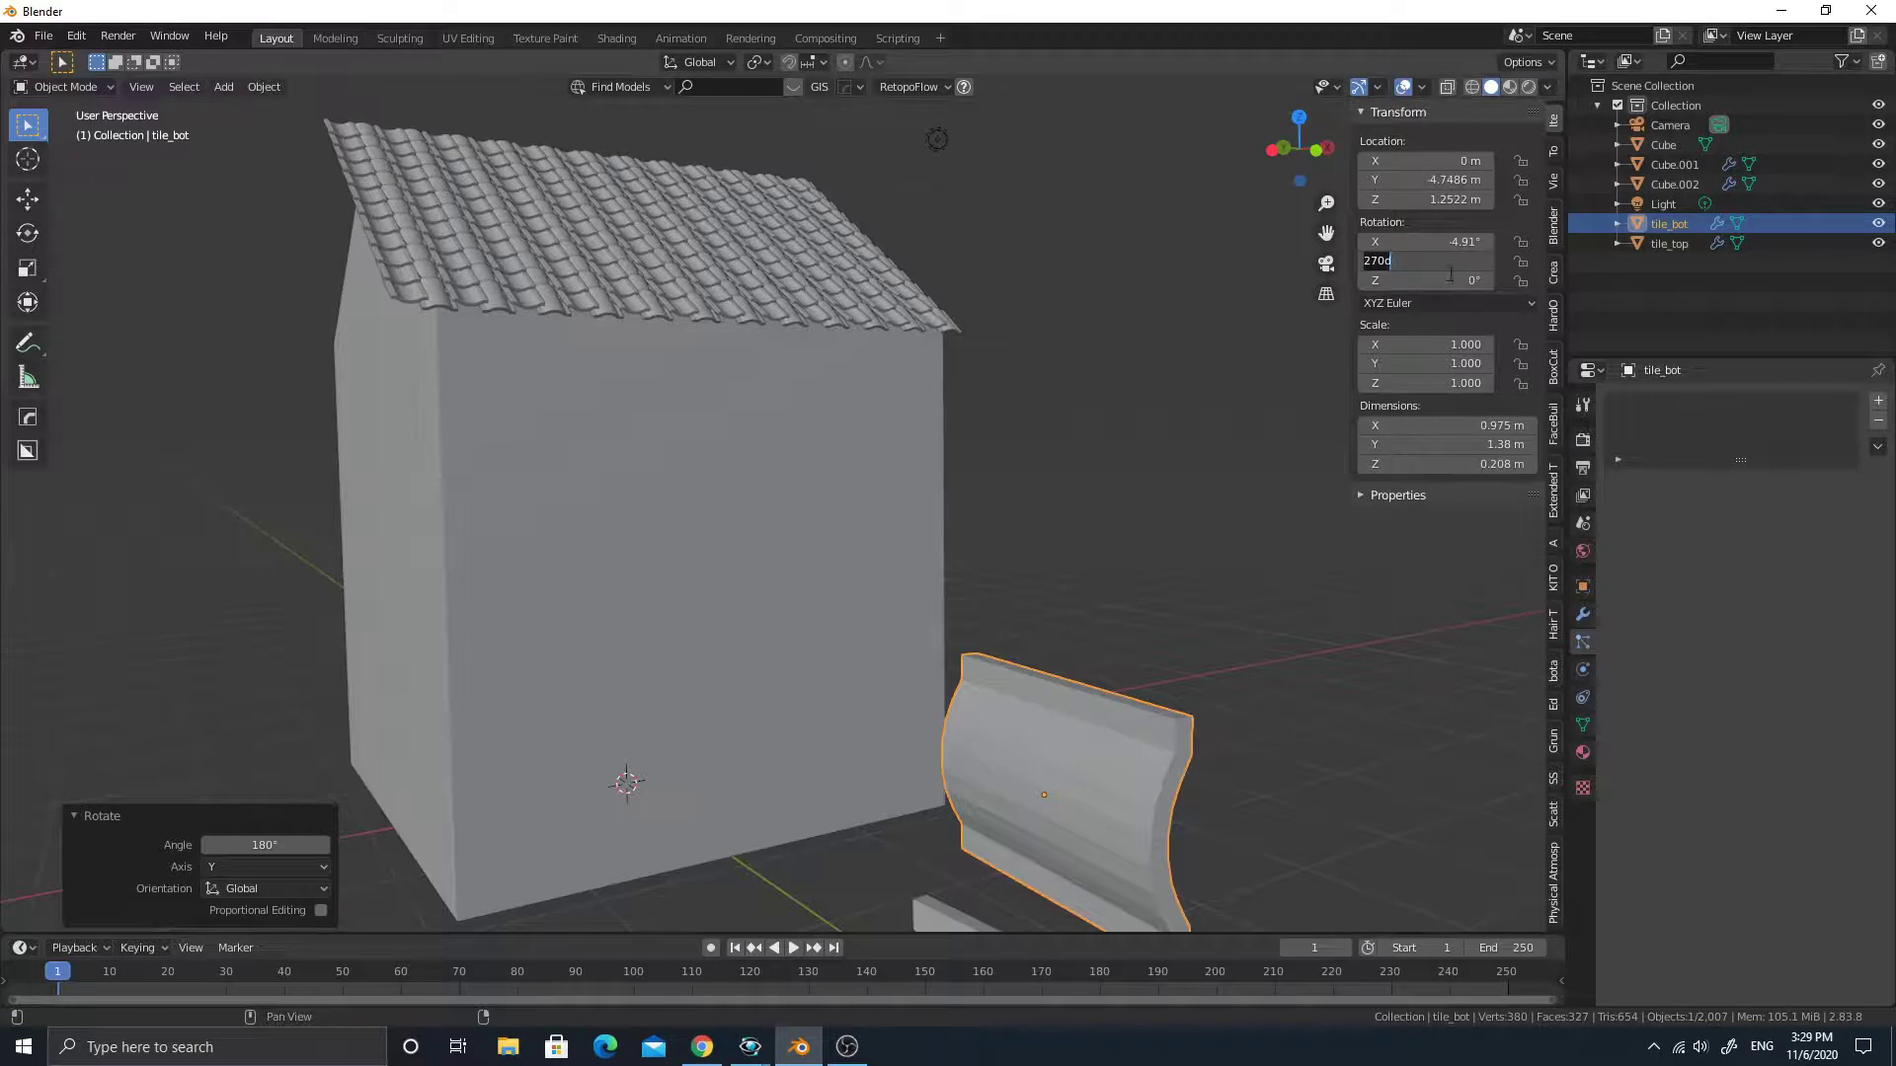
{"action": "key", "text": "Return"}
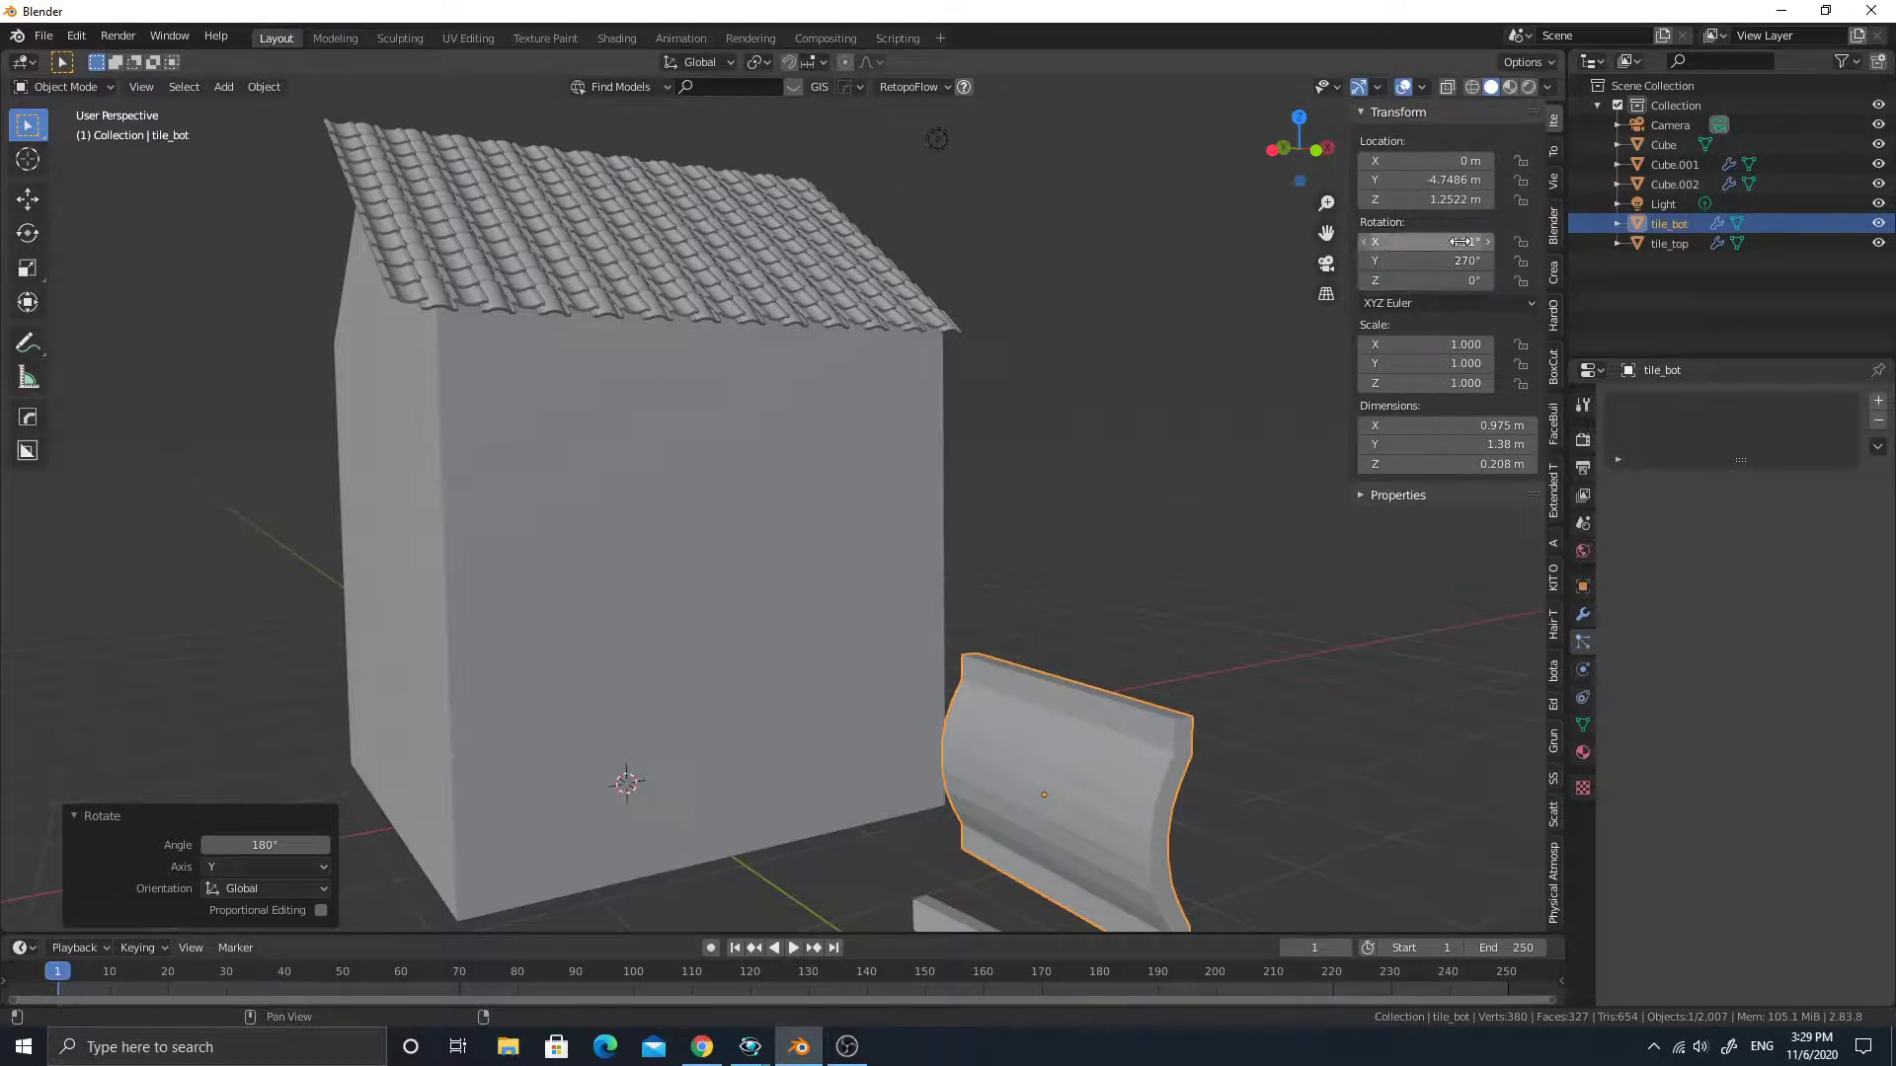
{"action": "left_click", "coordinate": [1460, 243]}
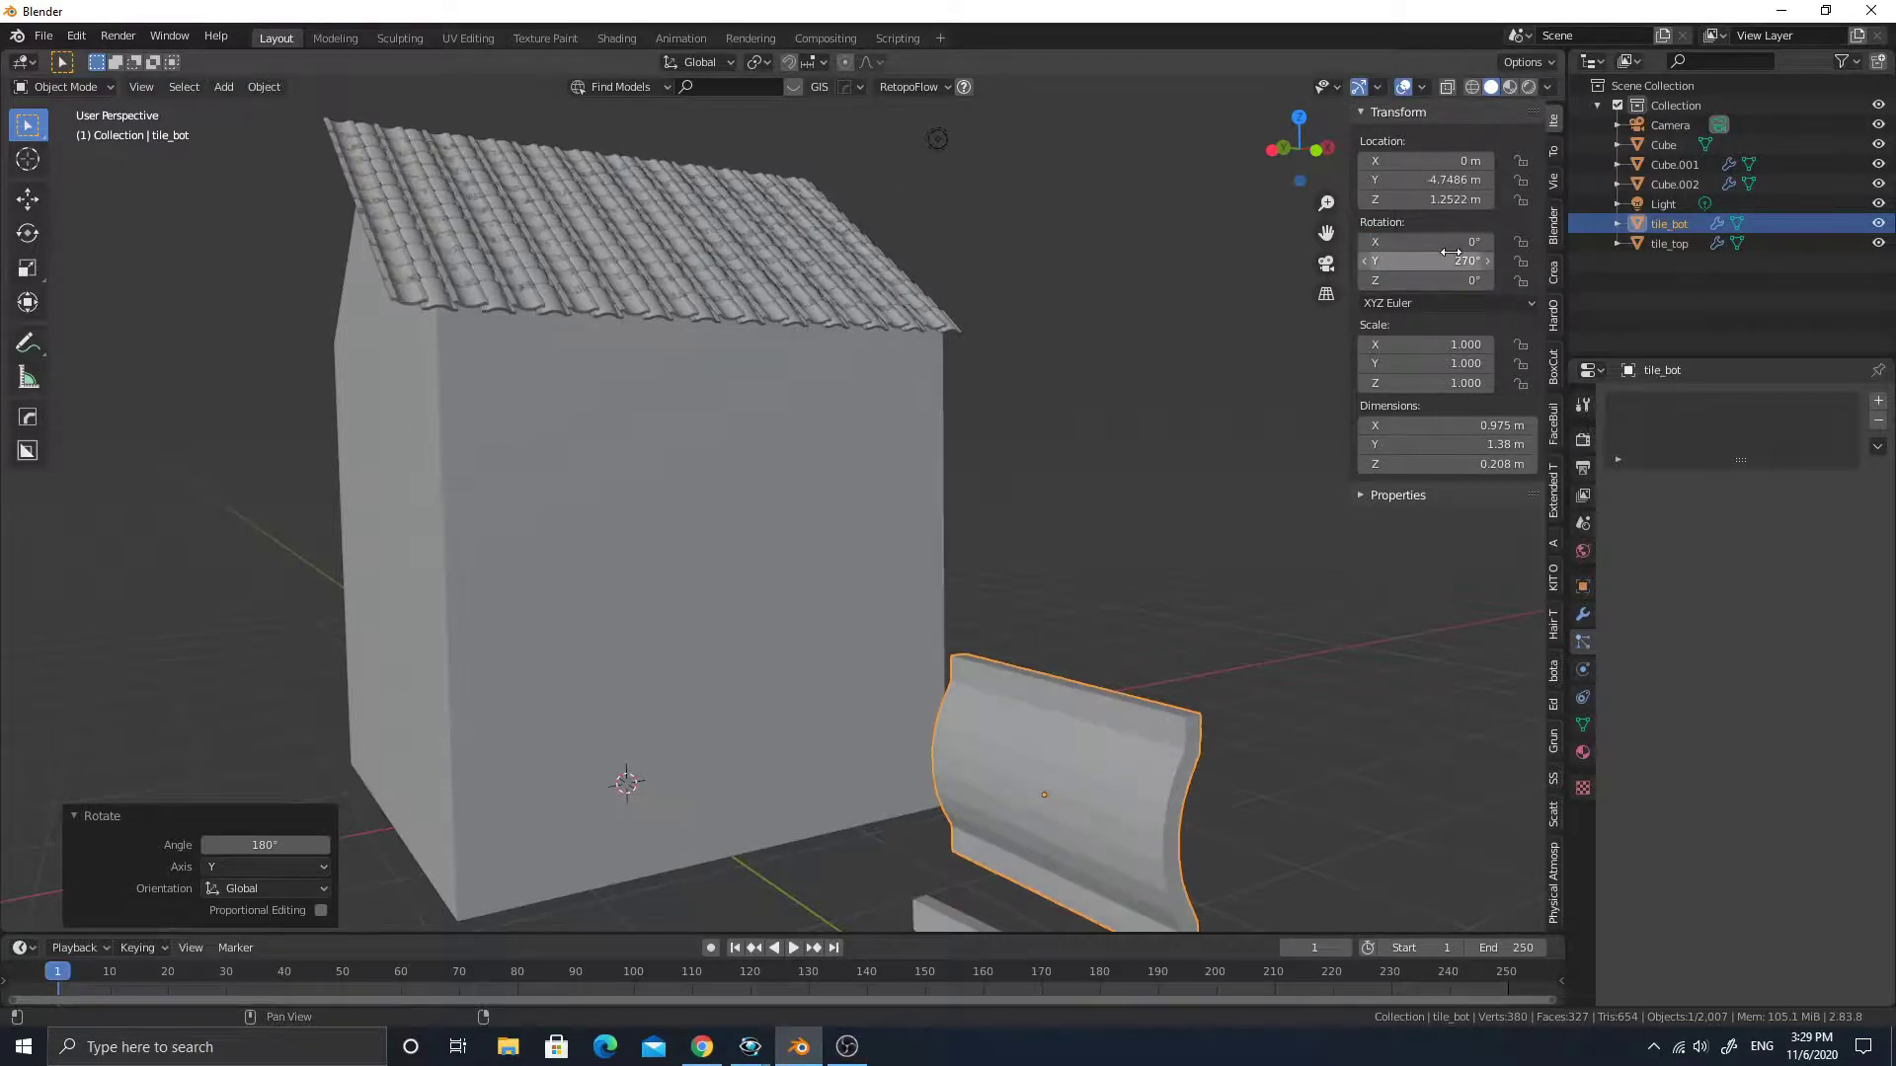
{"action": "key", "text": "Return"}
Twist tile_bot slightly about Z, to about −4.23°.
{"action": "left_click", "coordinate": [1100, 407]}
{"action": "middle_click_drag", "start_coordinate": [1100, 407], "coordinate": [1159, 659]}
{"action": "left_click", "coordinate": [1189, 656]}
{"action": "scroll", "coordinate": [1177, 563], "scroll_direction": "up", "scroll_amount": 2}
{"action": "scroll", "coordinate": [1183, 561], "scroll_direction": "up", "scroll_amount": 2}
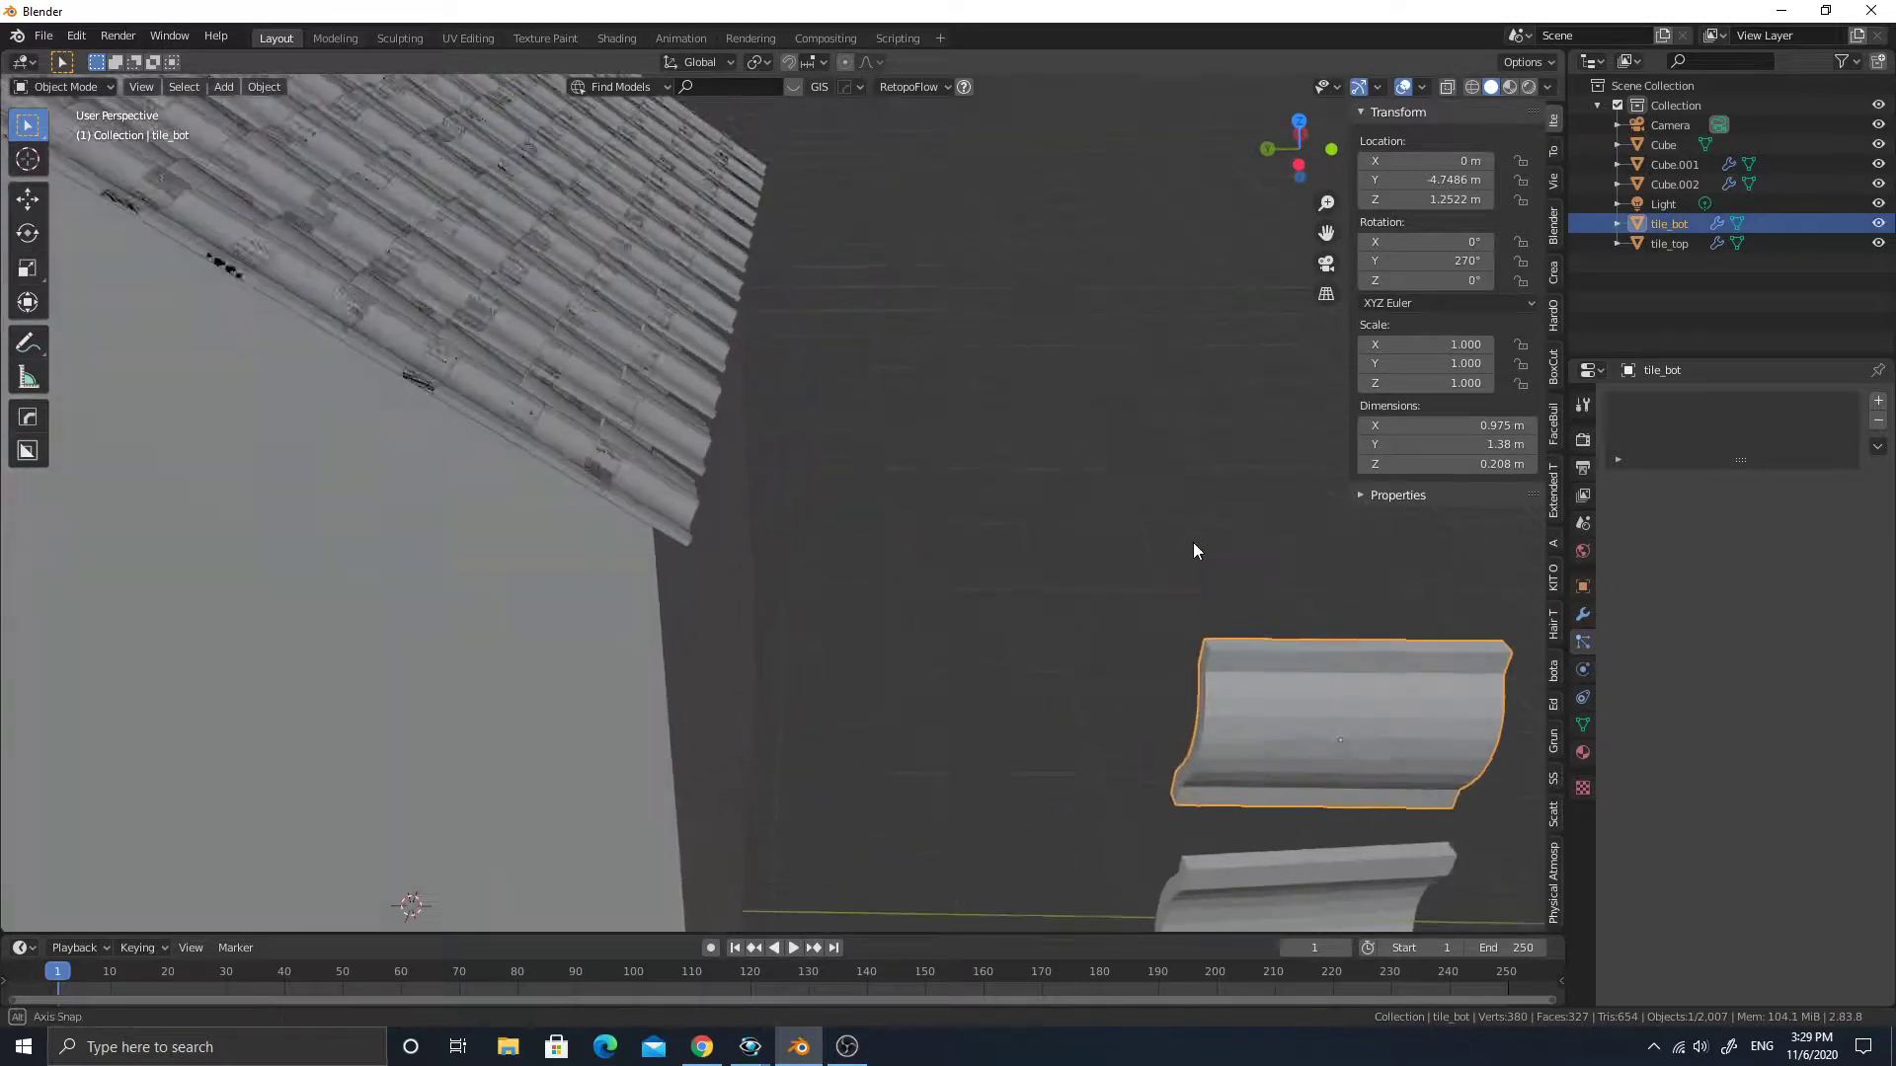
{"action": "key", "text": "r"}
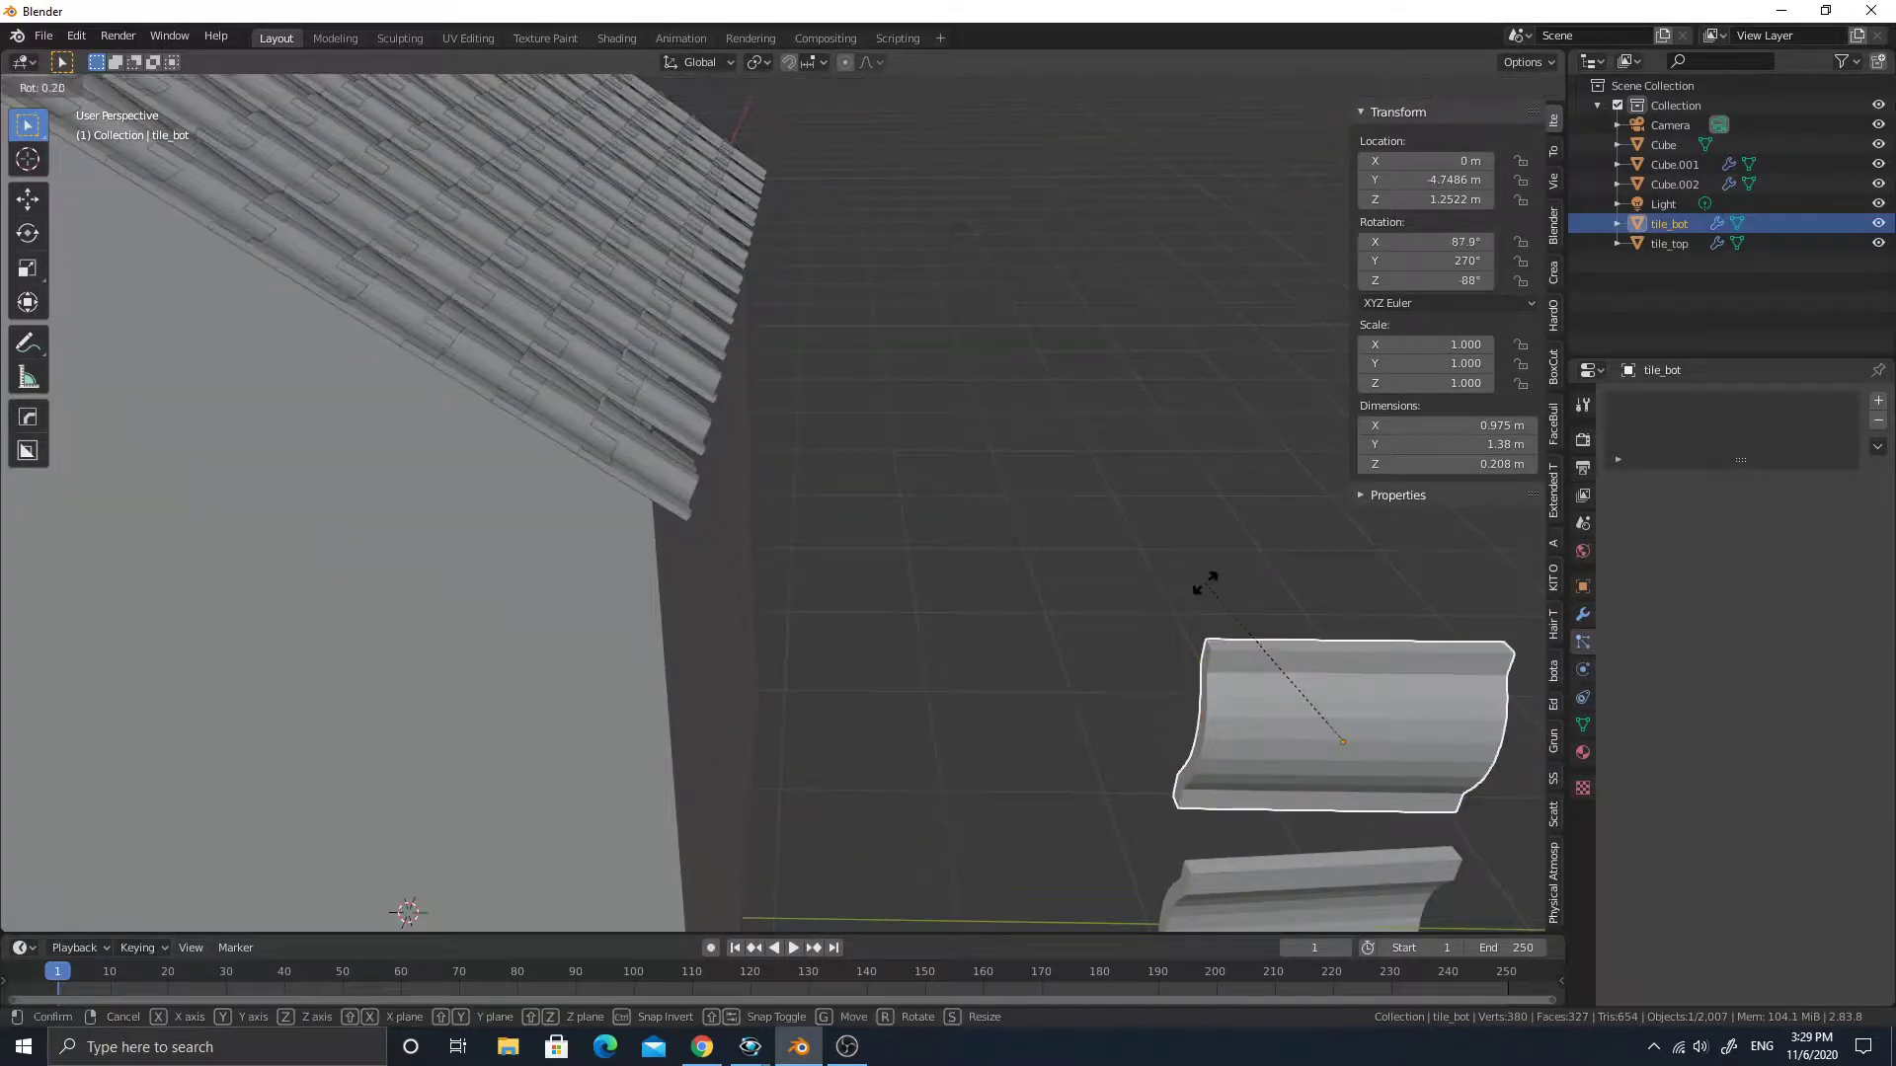
{"action": "key", "text": "z"}
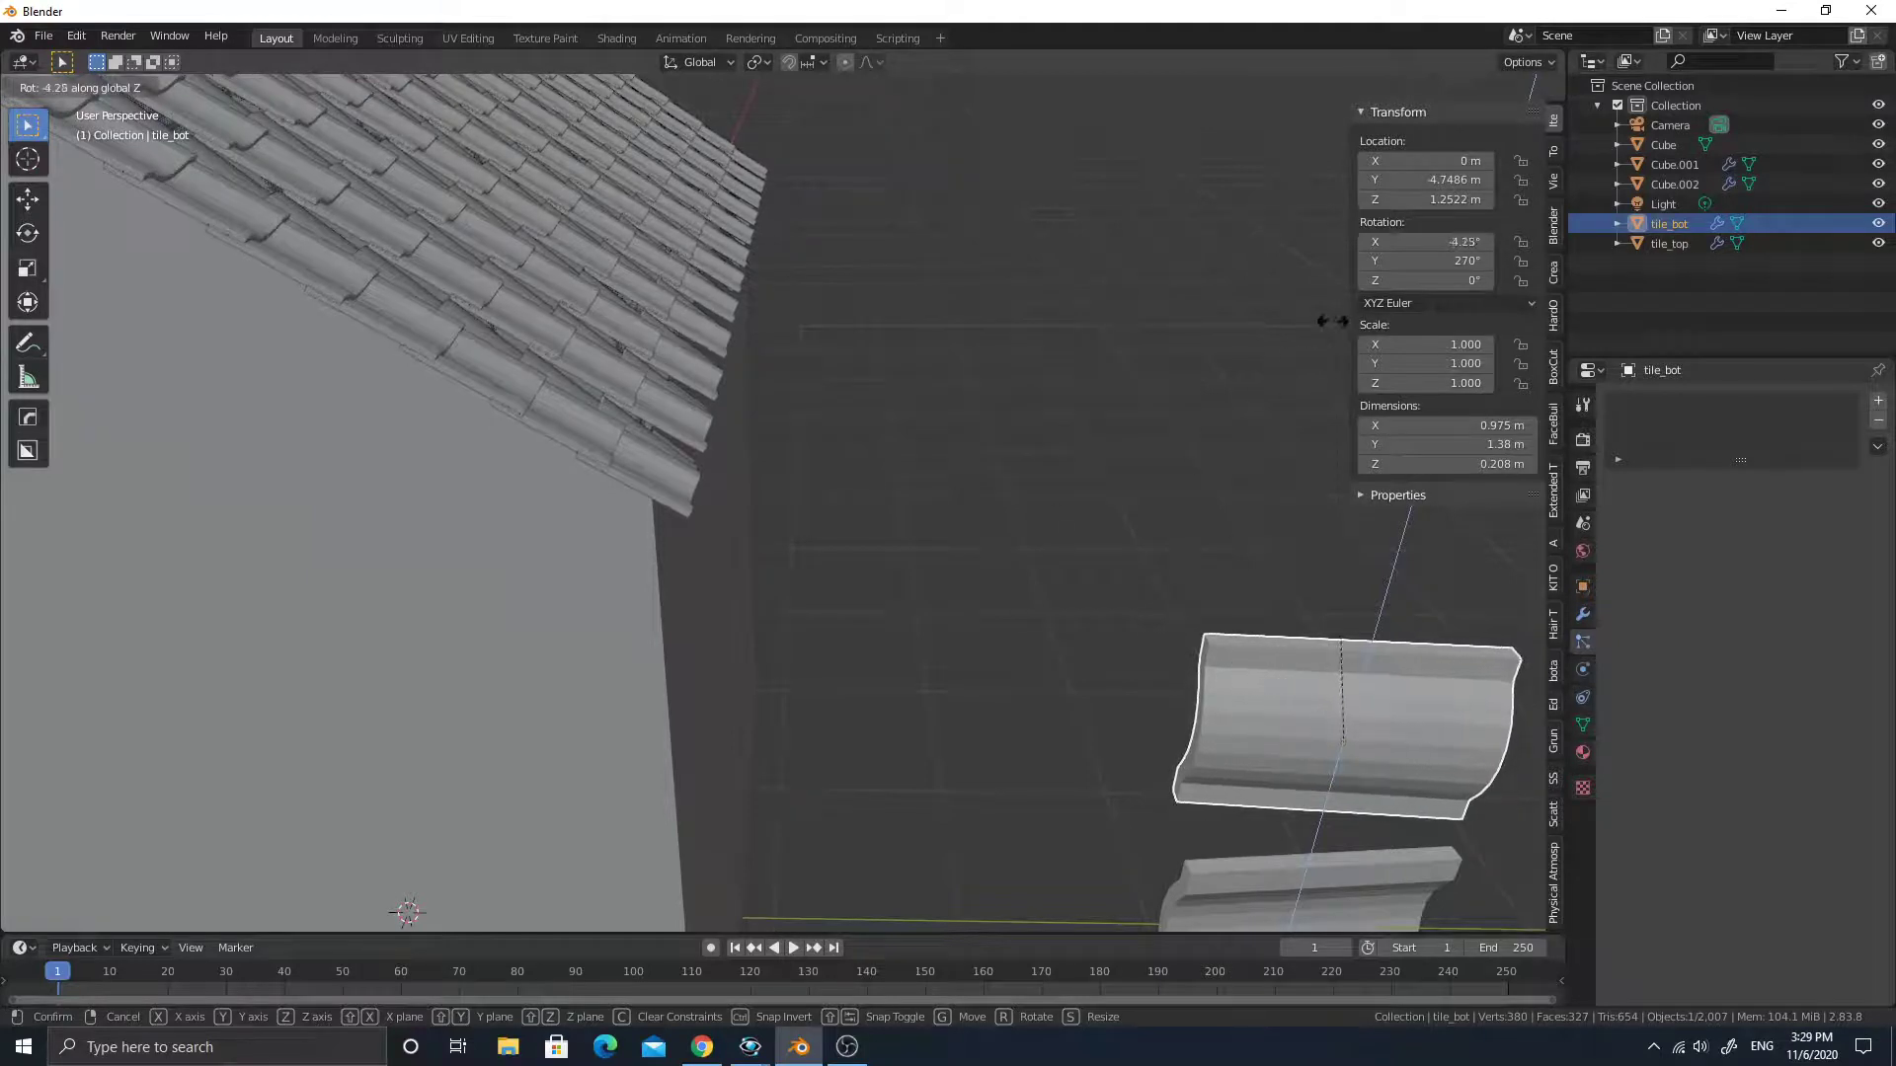
{"action": "left_click", "coordinate": [1292, 420]}
{"action": "middle_click_drag", "start_coordinate": [1292, 421], "coordinate": [1147, 611]}
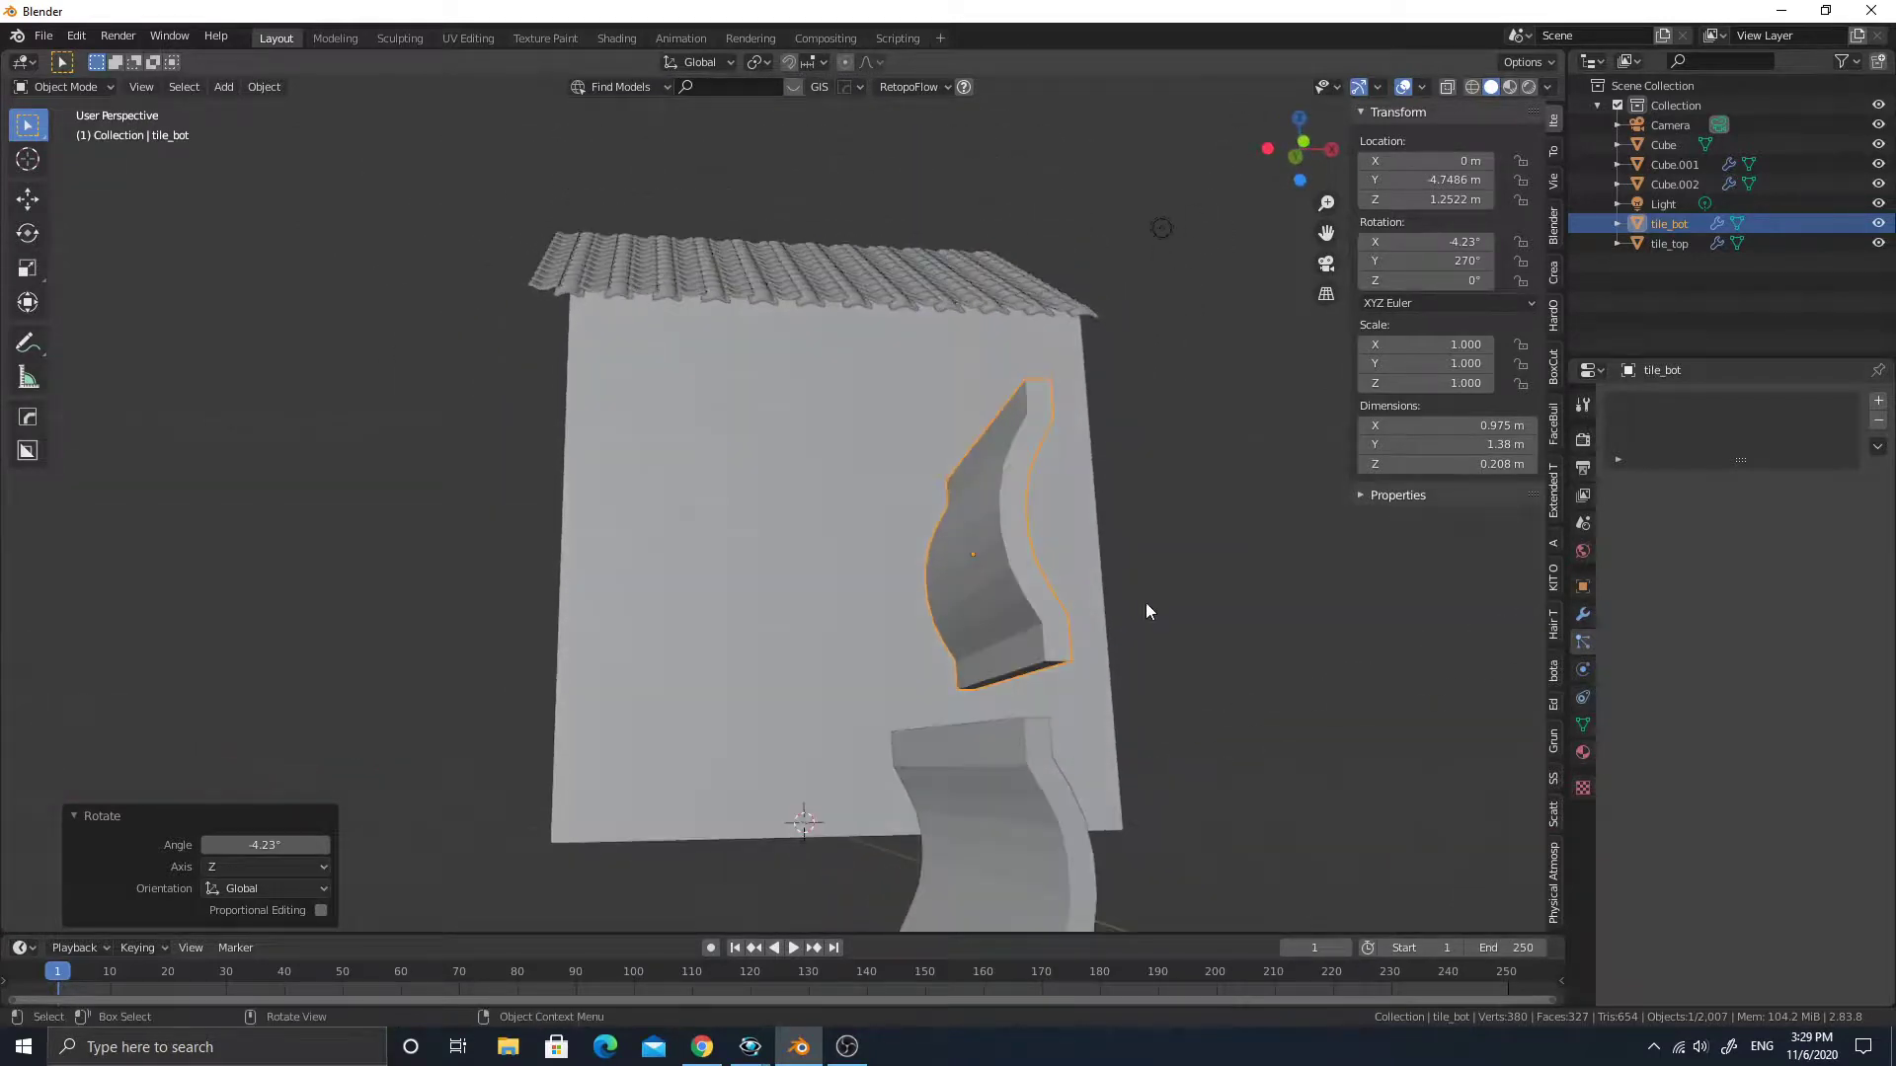
Shrink tile_bot along one axis to a scale of 0.755.
{"action": "key", "text": "s"}
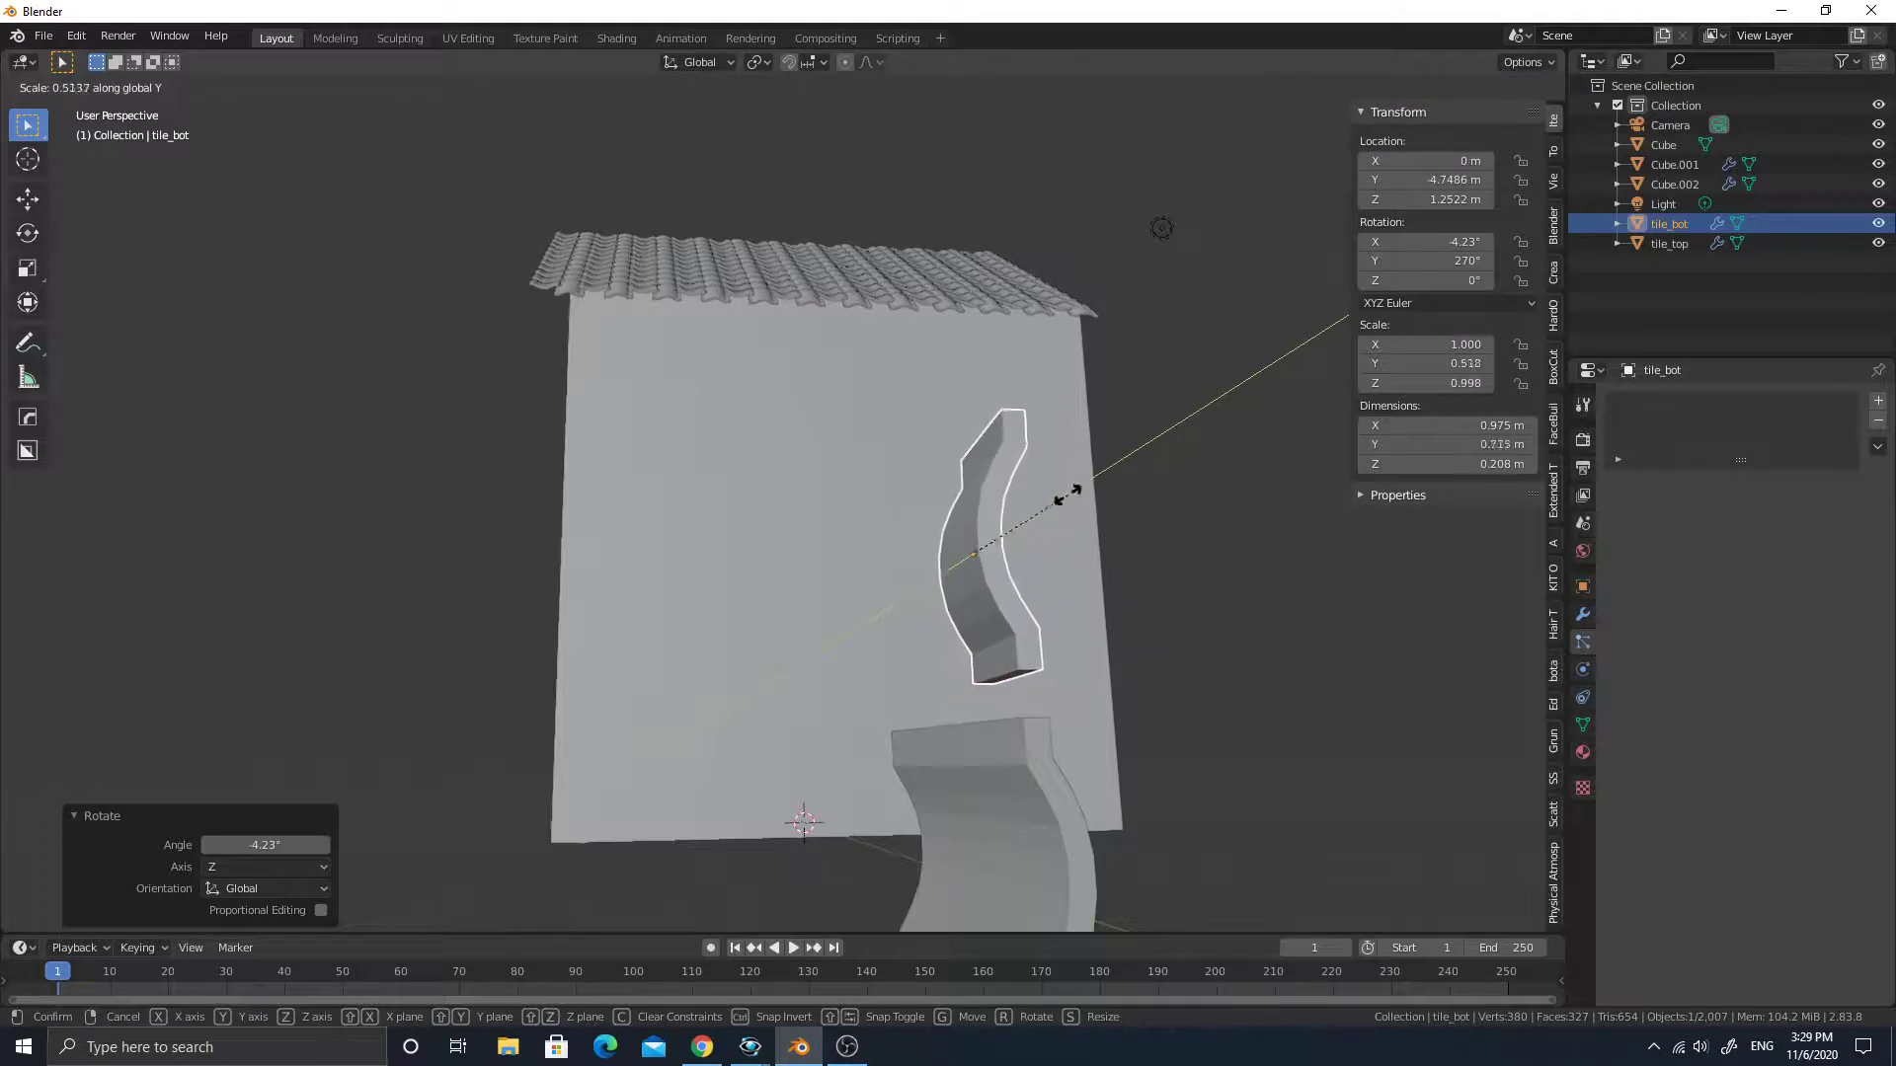
{"action": "key", "text": "x"}
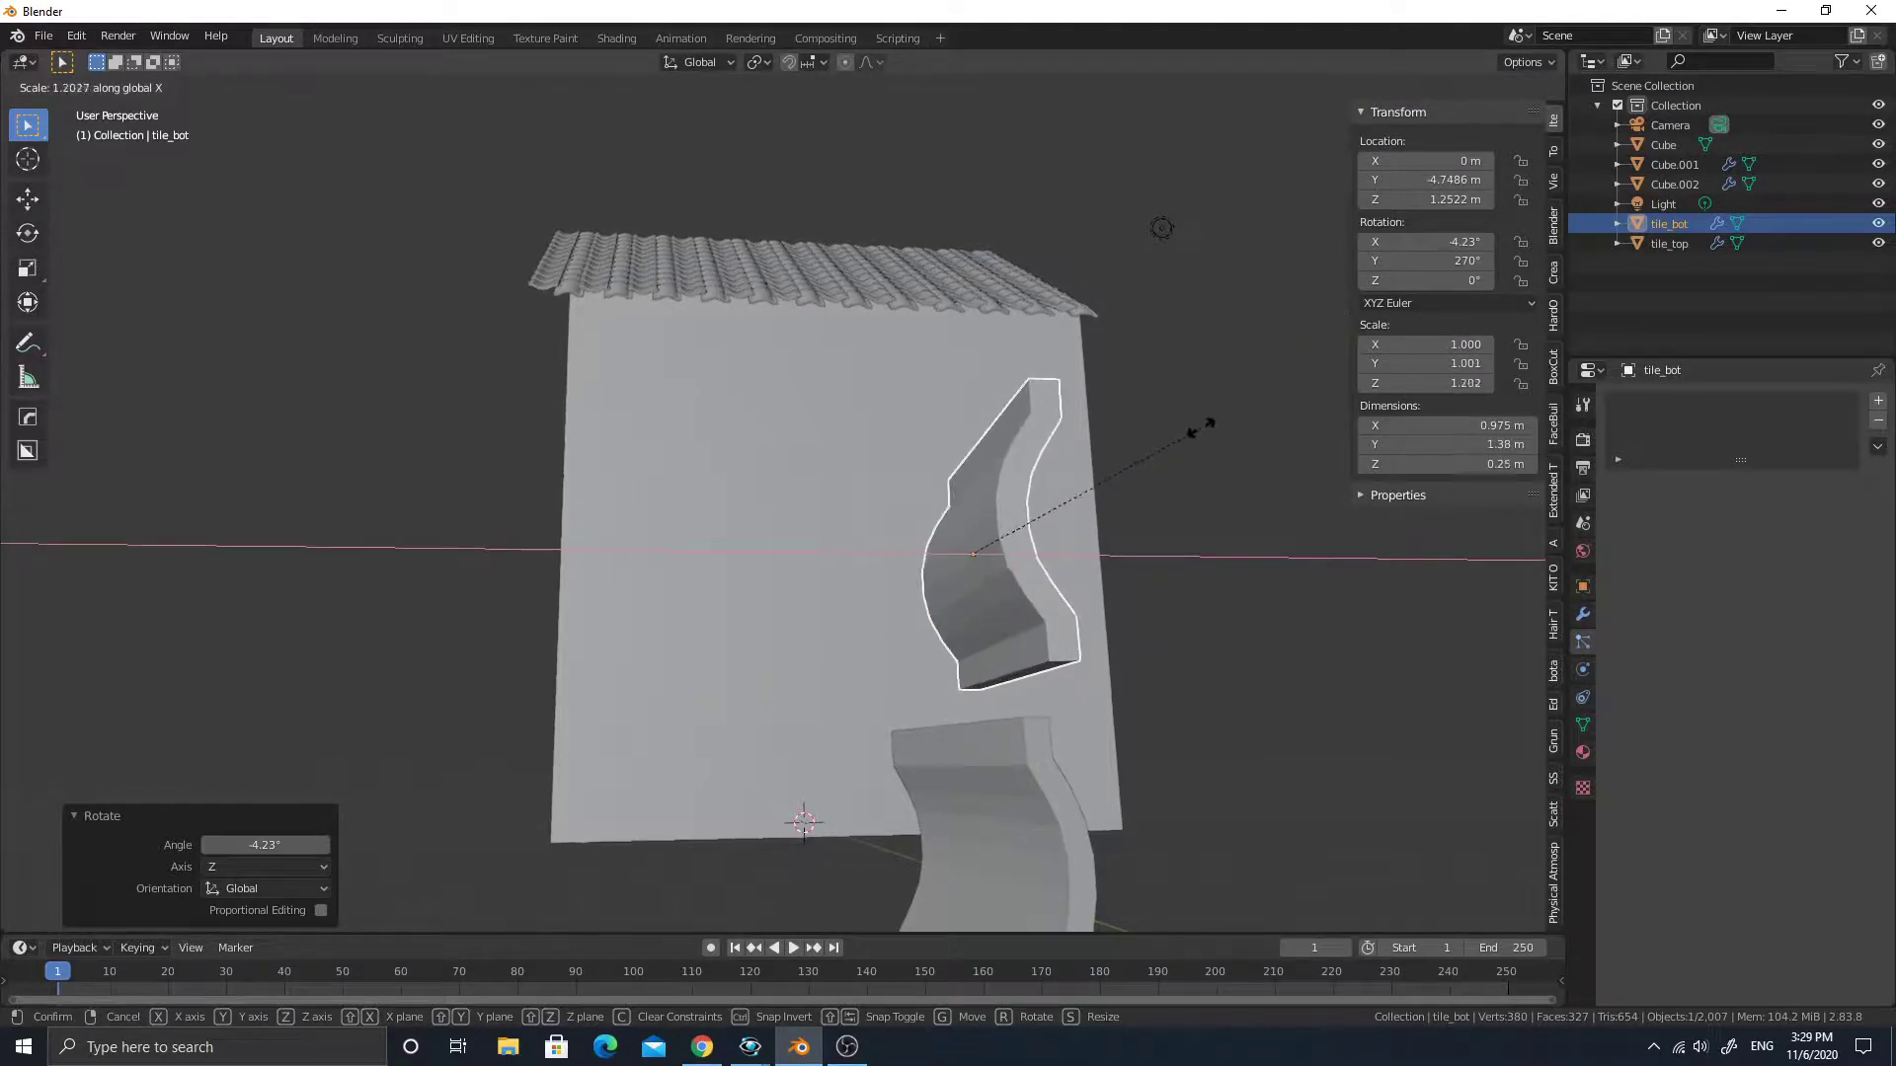
{"action": "key", "text": "z"}
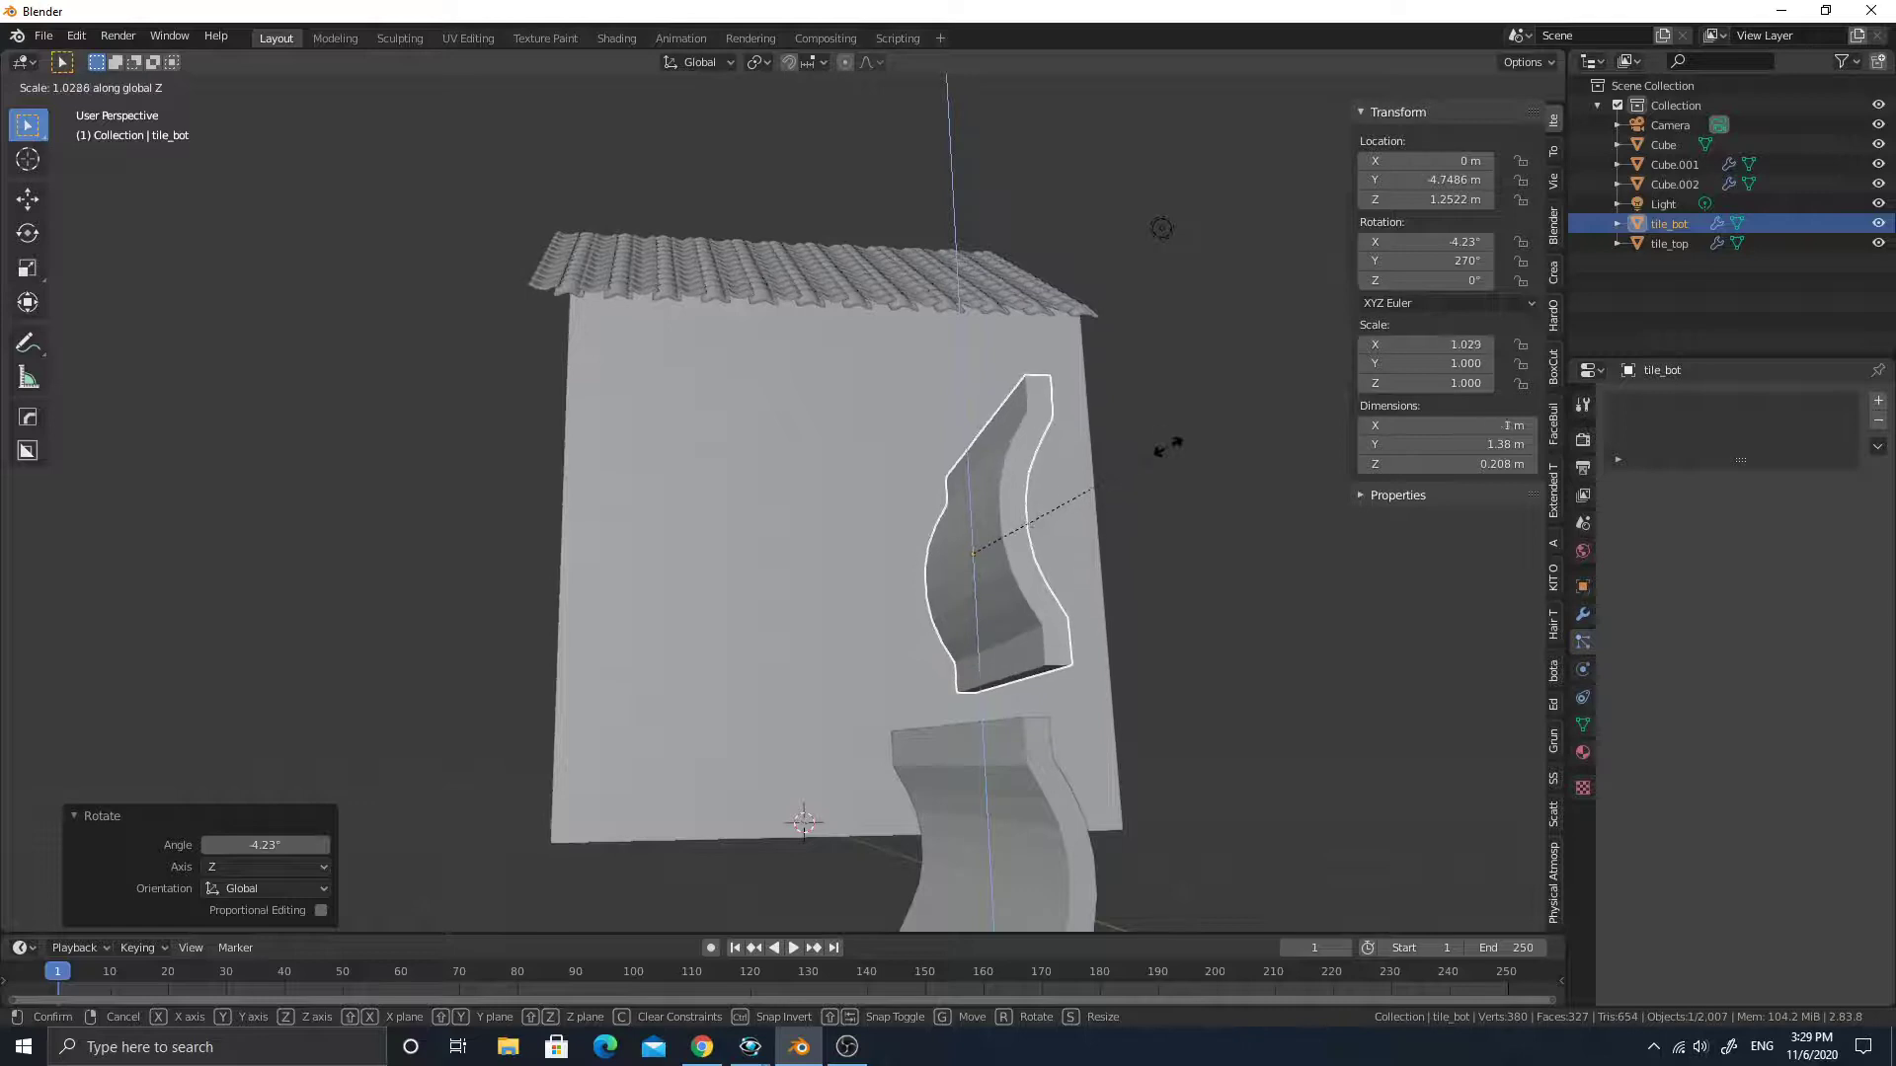
{"action": "left_click", "coordinate": [1111, 464]}
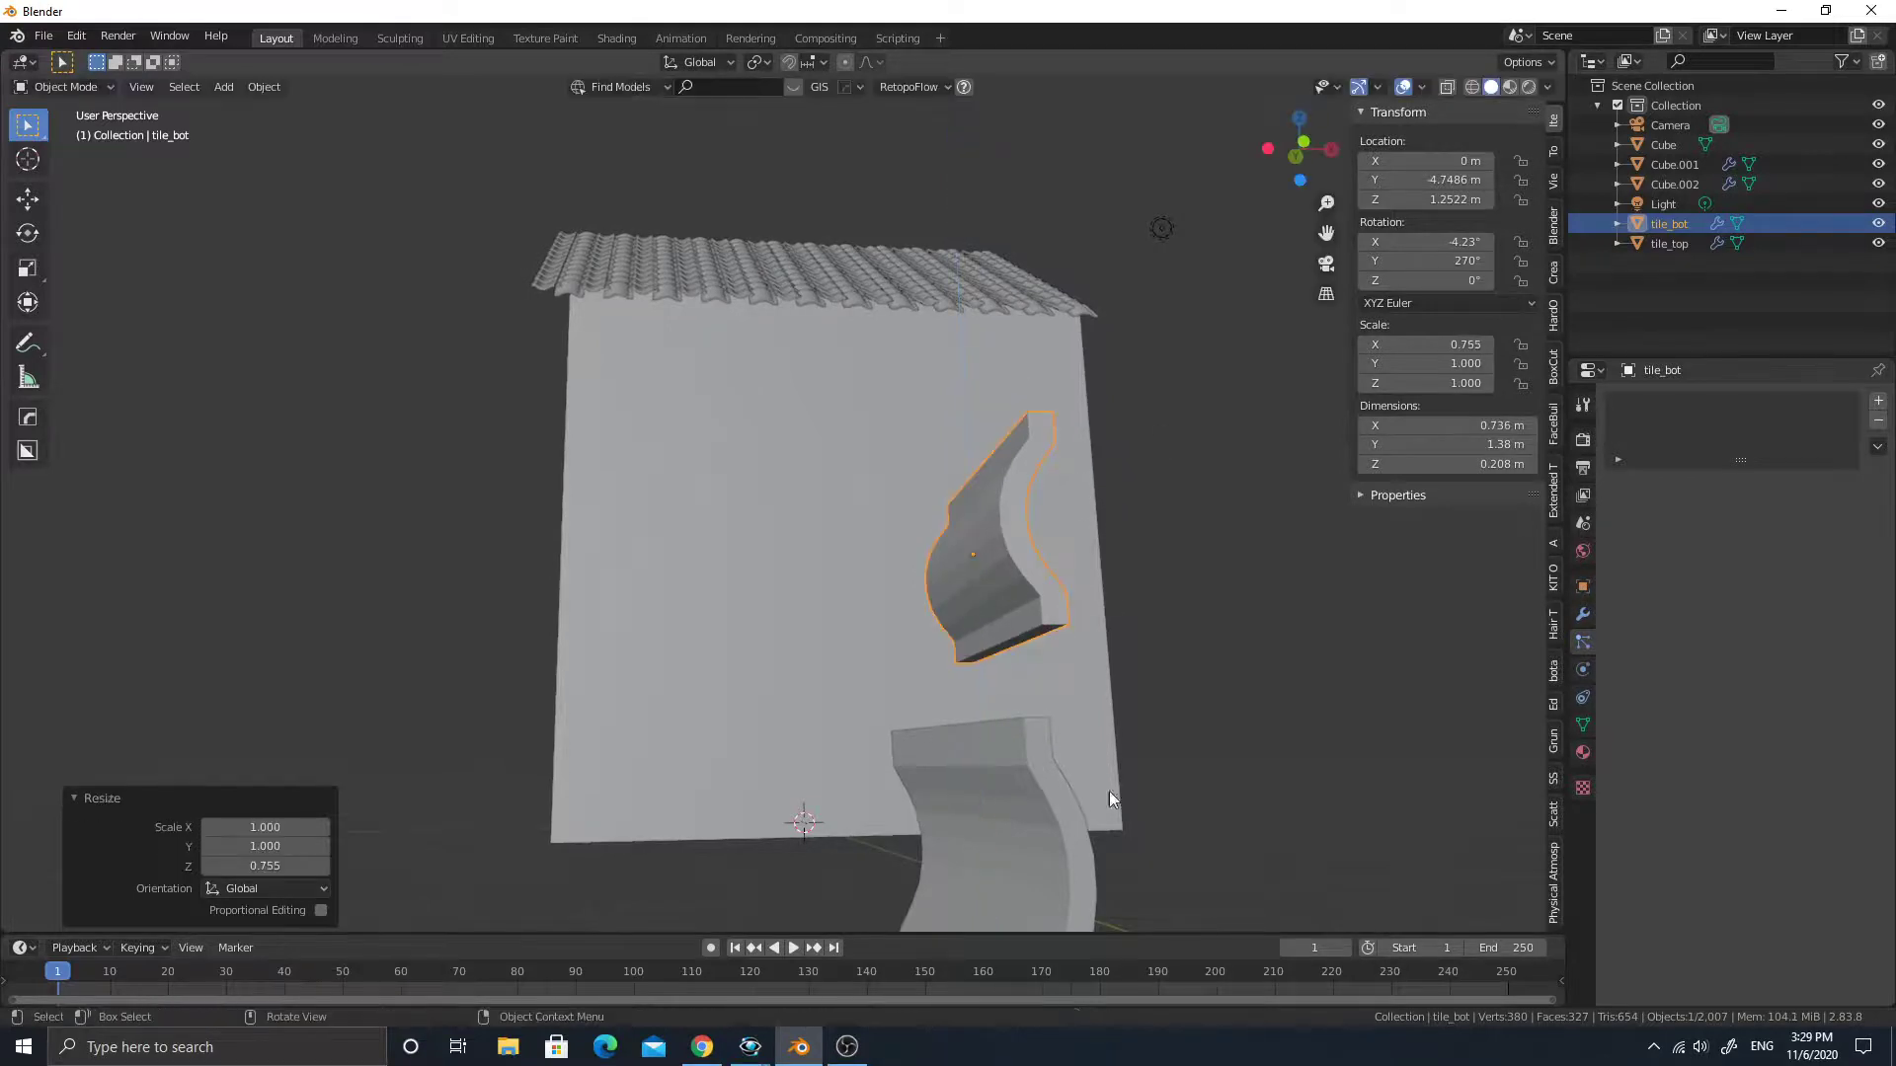
Enlarge tile_top along one axis to a scale of 1.295.
{"action": "left_click", "coordinate": [1033, 801]}
{"action": "key", "text": "s"}
{"action": "key", "text": "x"}
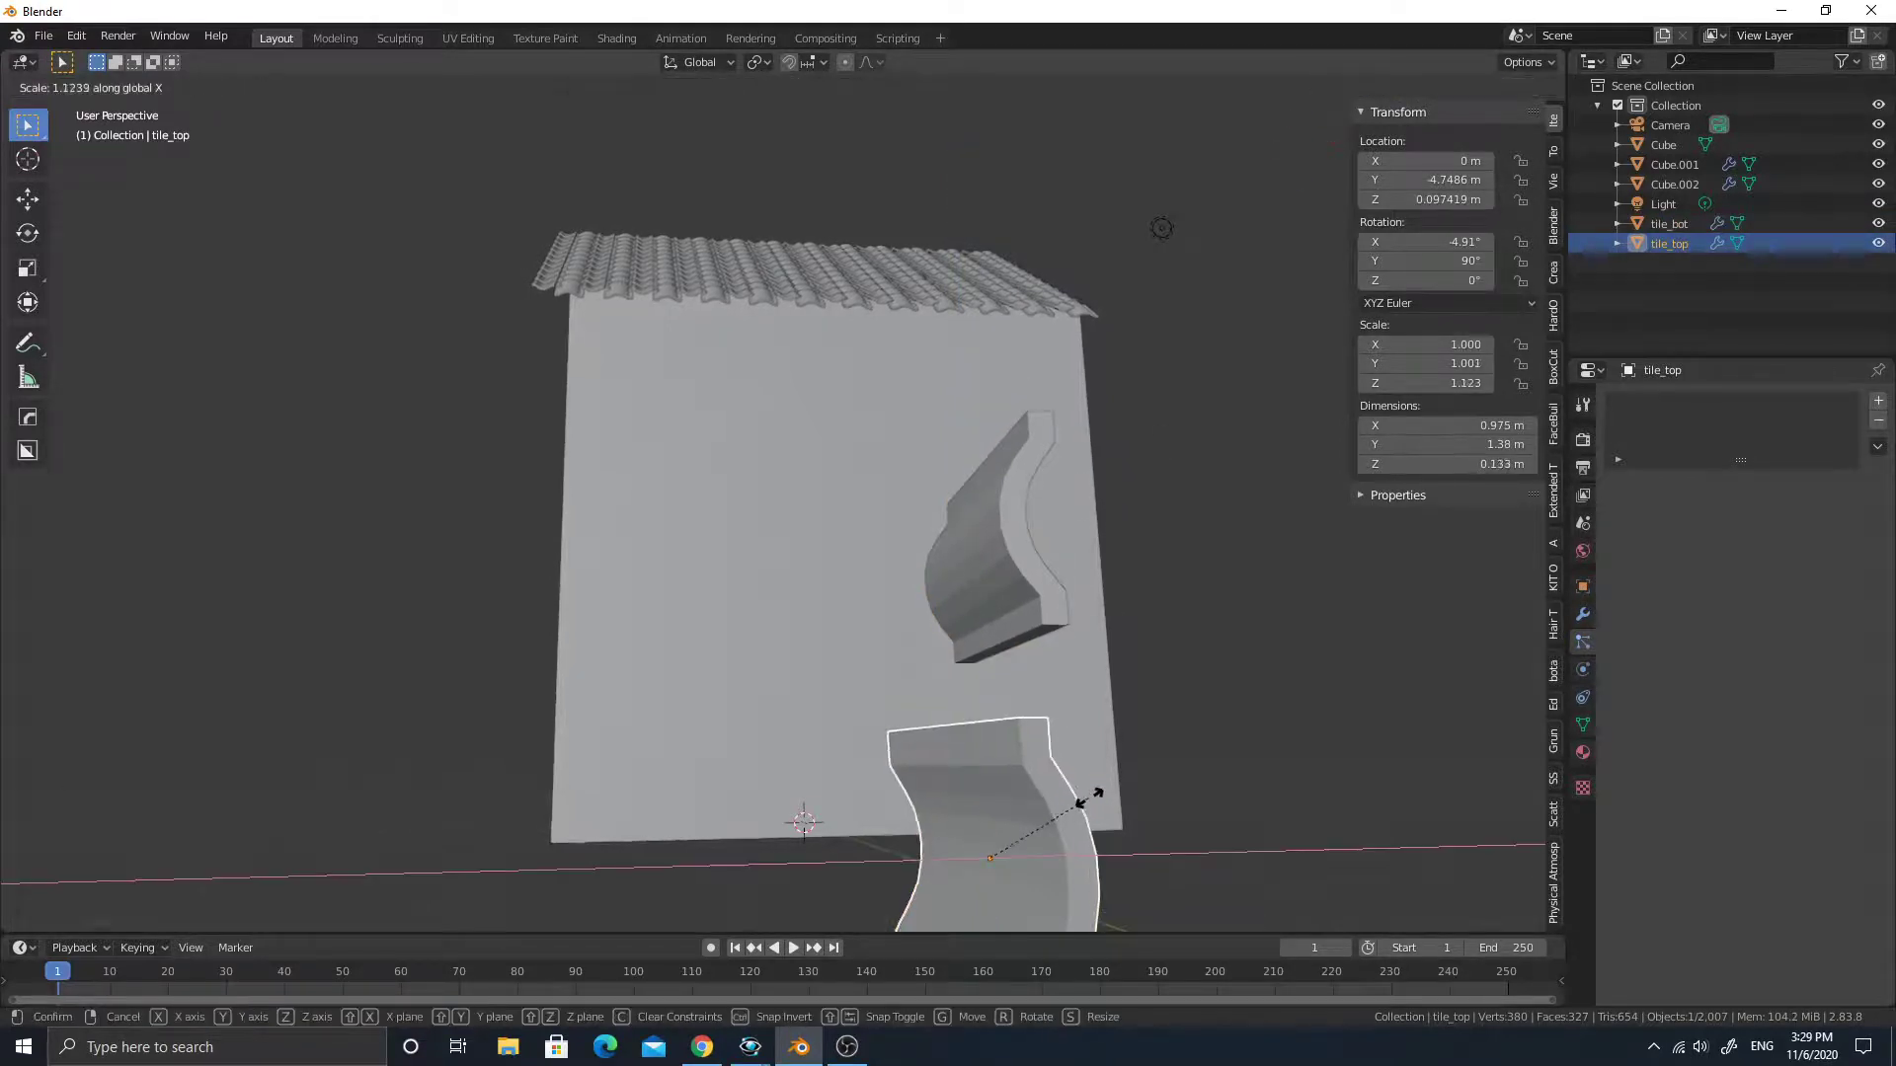
{"action": "key", "text": "z"}
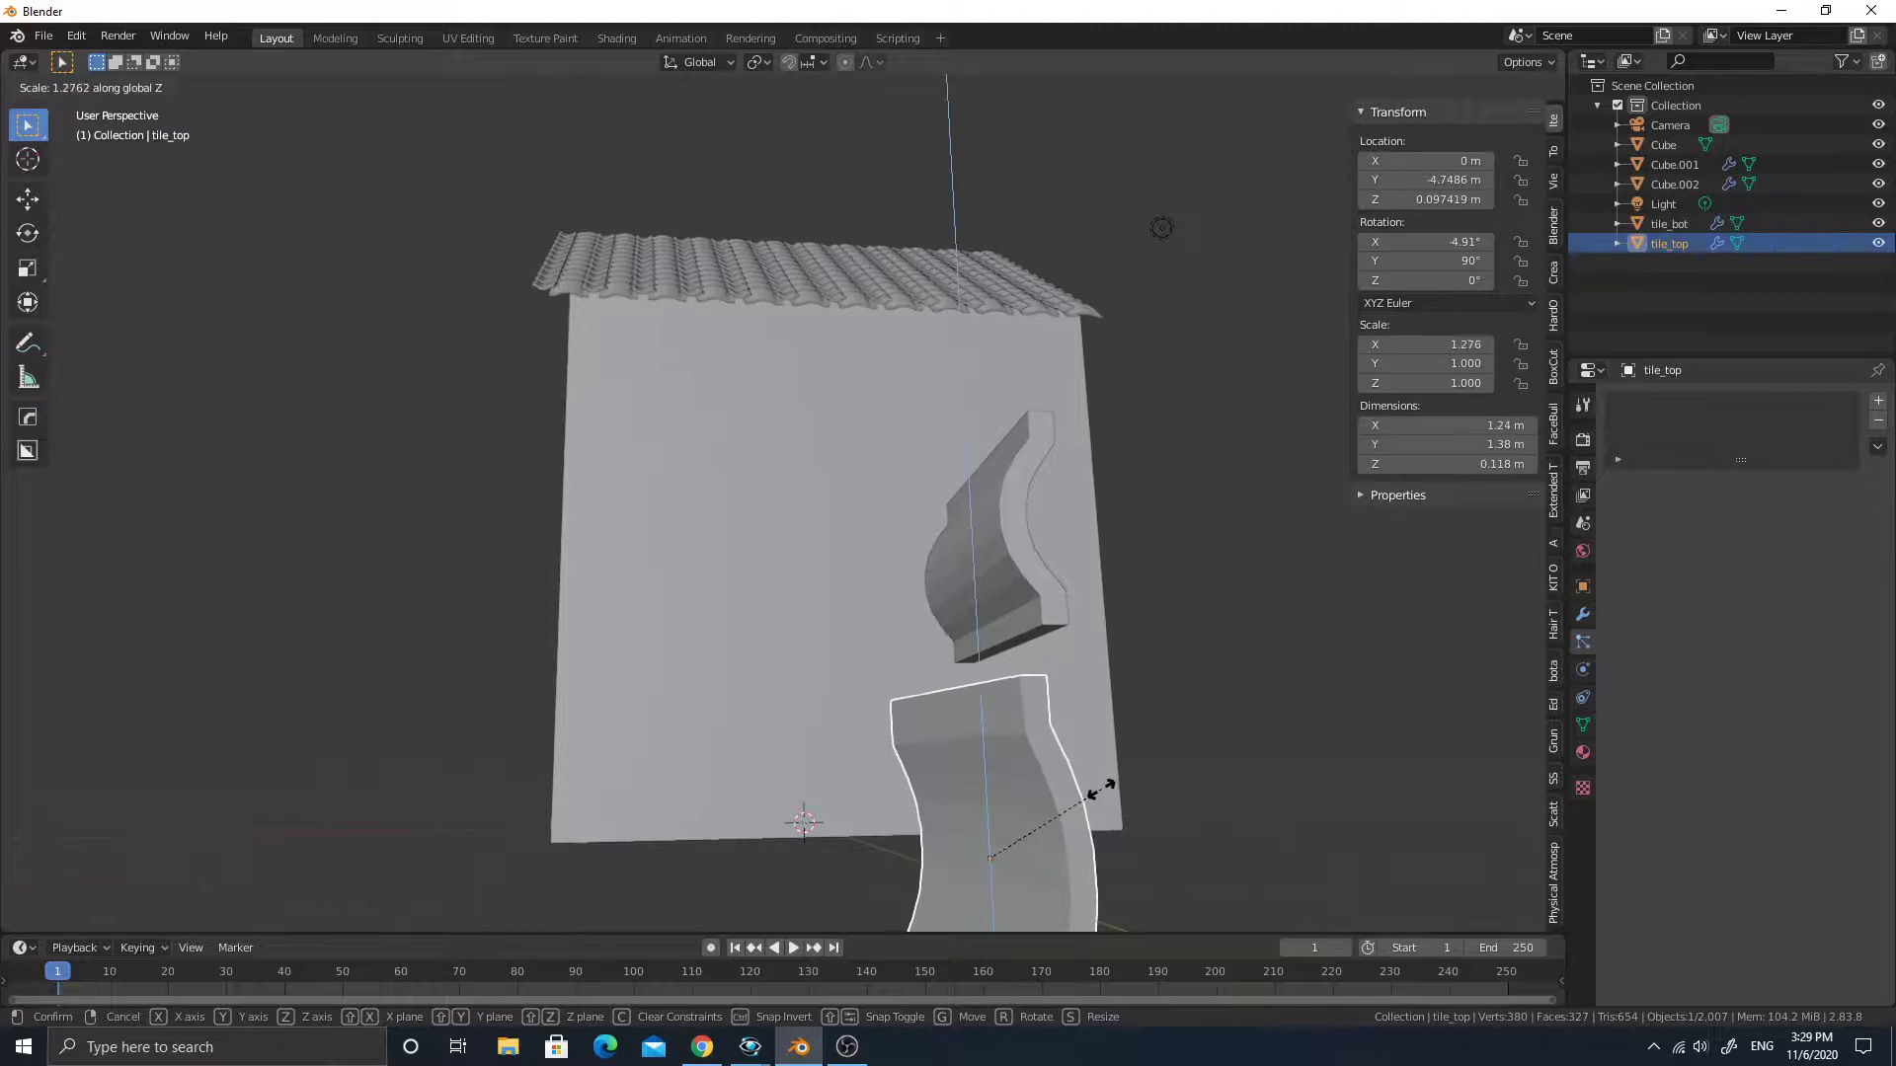
{"action": "left_click", "coordinate": [1101, 787]}
{"action": "middle_click_drag", "start_coordinate": [1099, 784], "coordinate": [1009, 669]}
Lower the Cube.002 emitter along Z to 1.727 m.
{"action": "scroll", "coordinate": [1011, 632], "scroll_direction": "up", "scroll_amount": 4}
{"action": "left_click", "coordinate": [982, 585]}
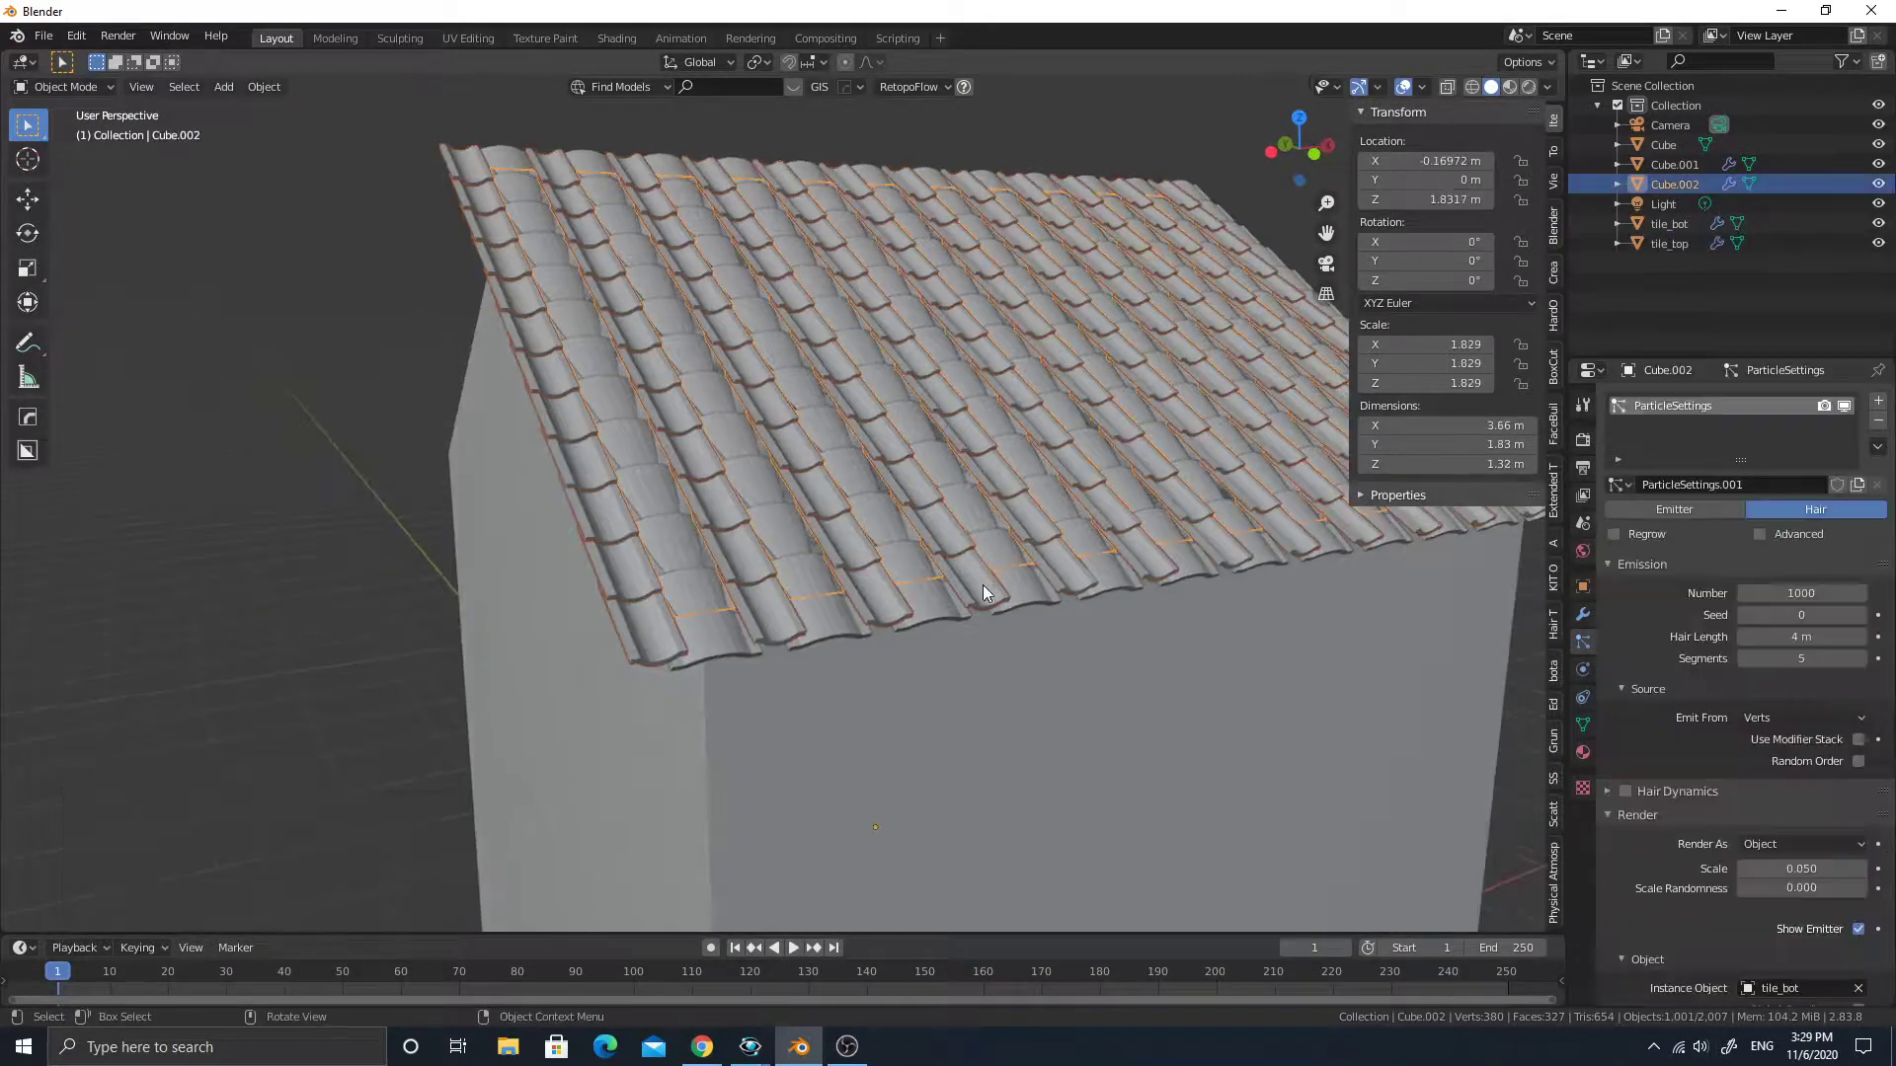
{"action": "middle_click_drag", "start_coordinate": [983, 586], "coordinate": [1071, 601]}
{"action": "key", "text": "g"}
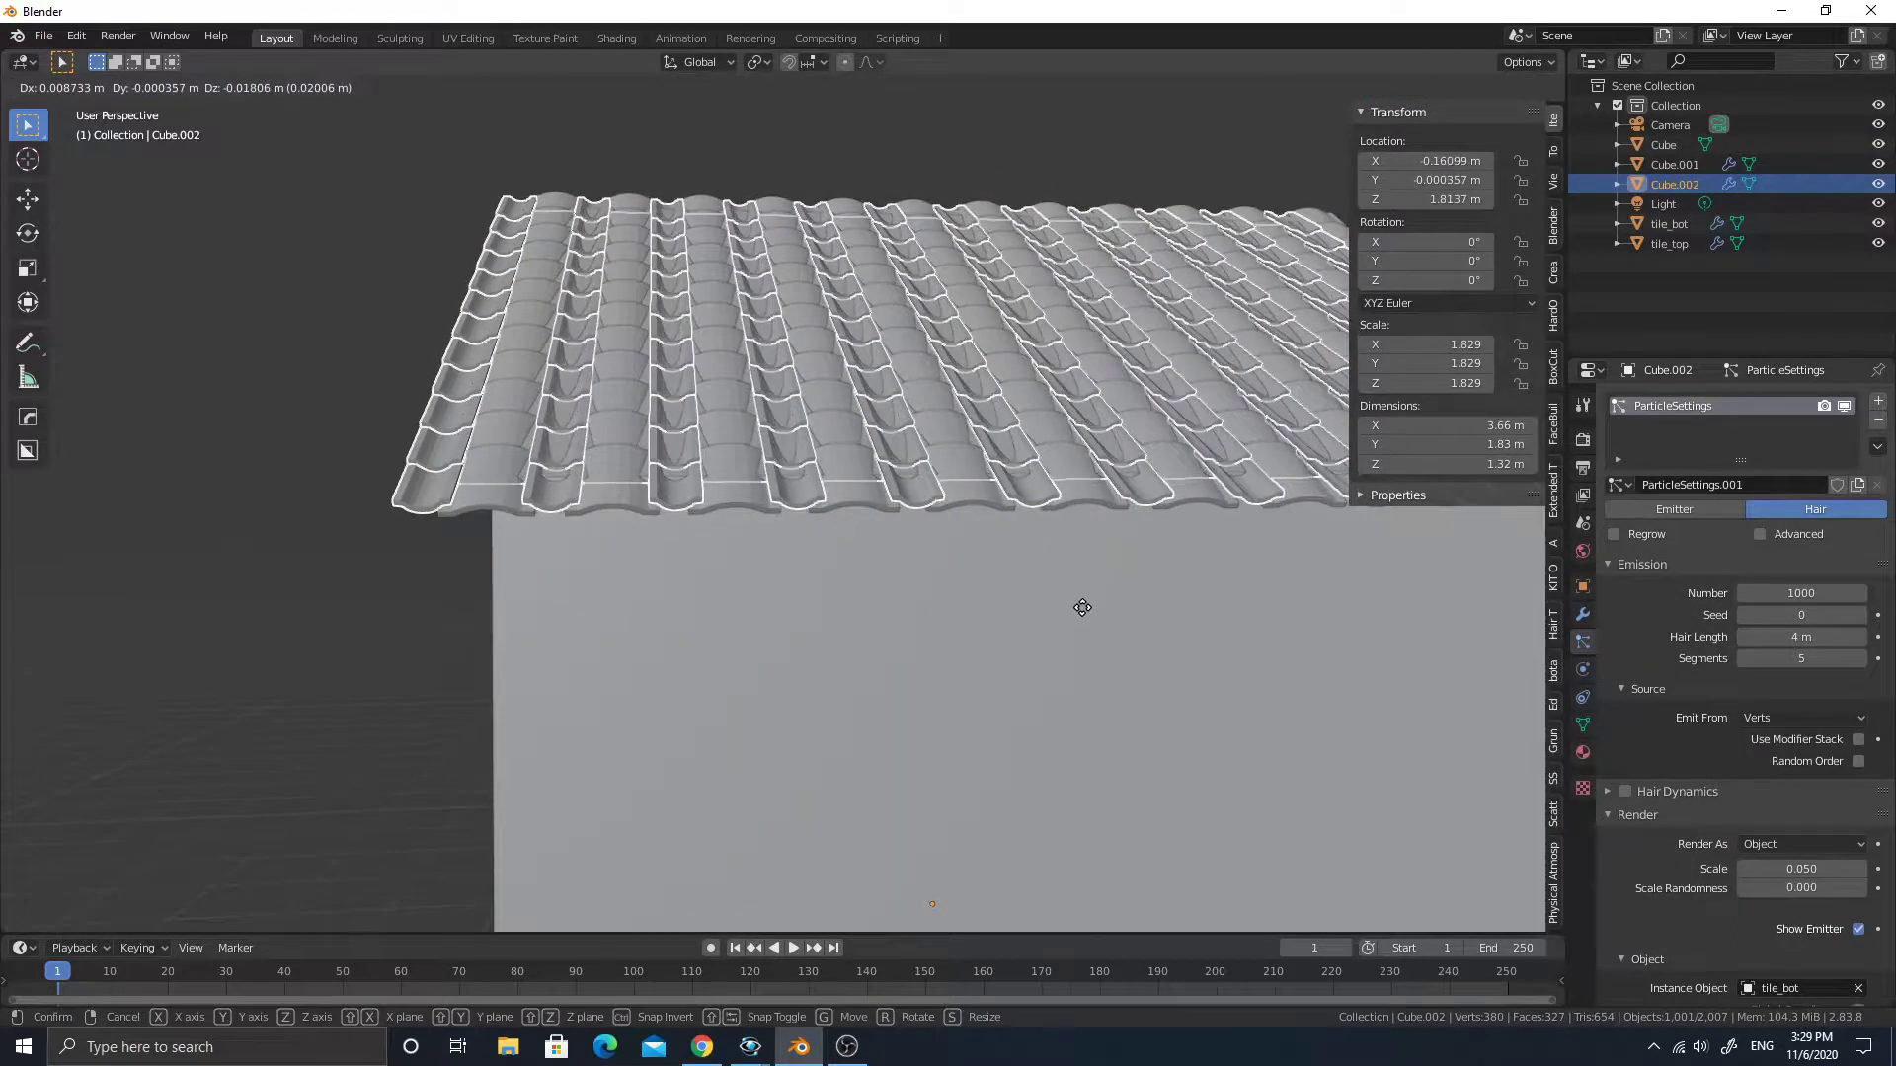
{"action": "key", "text": "z"}
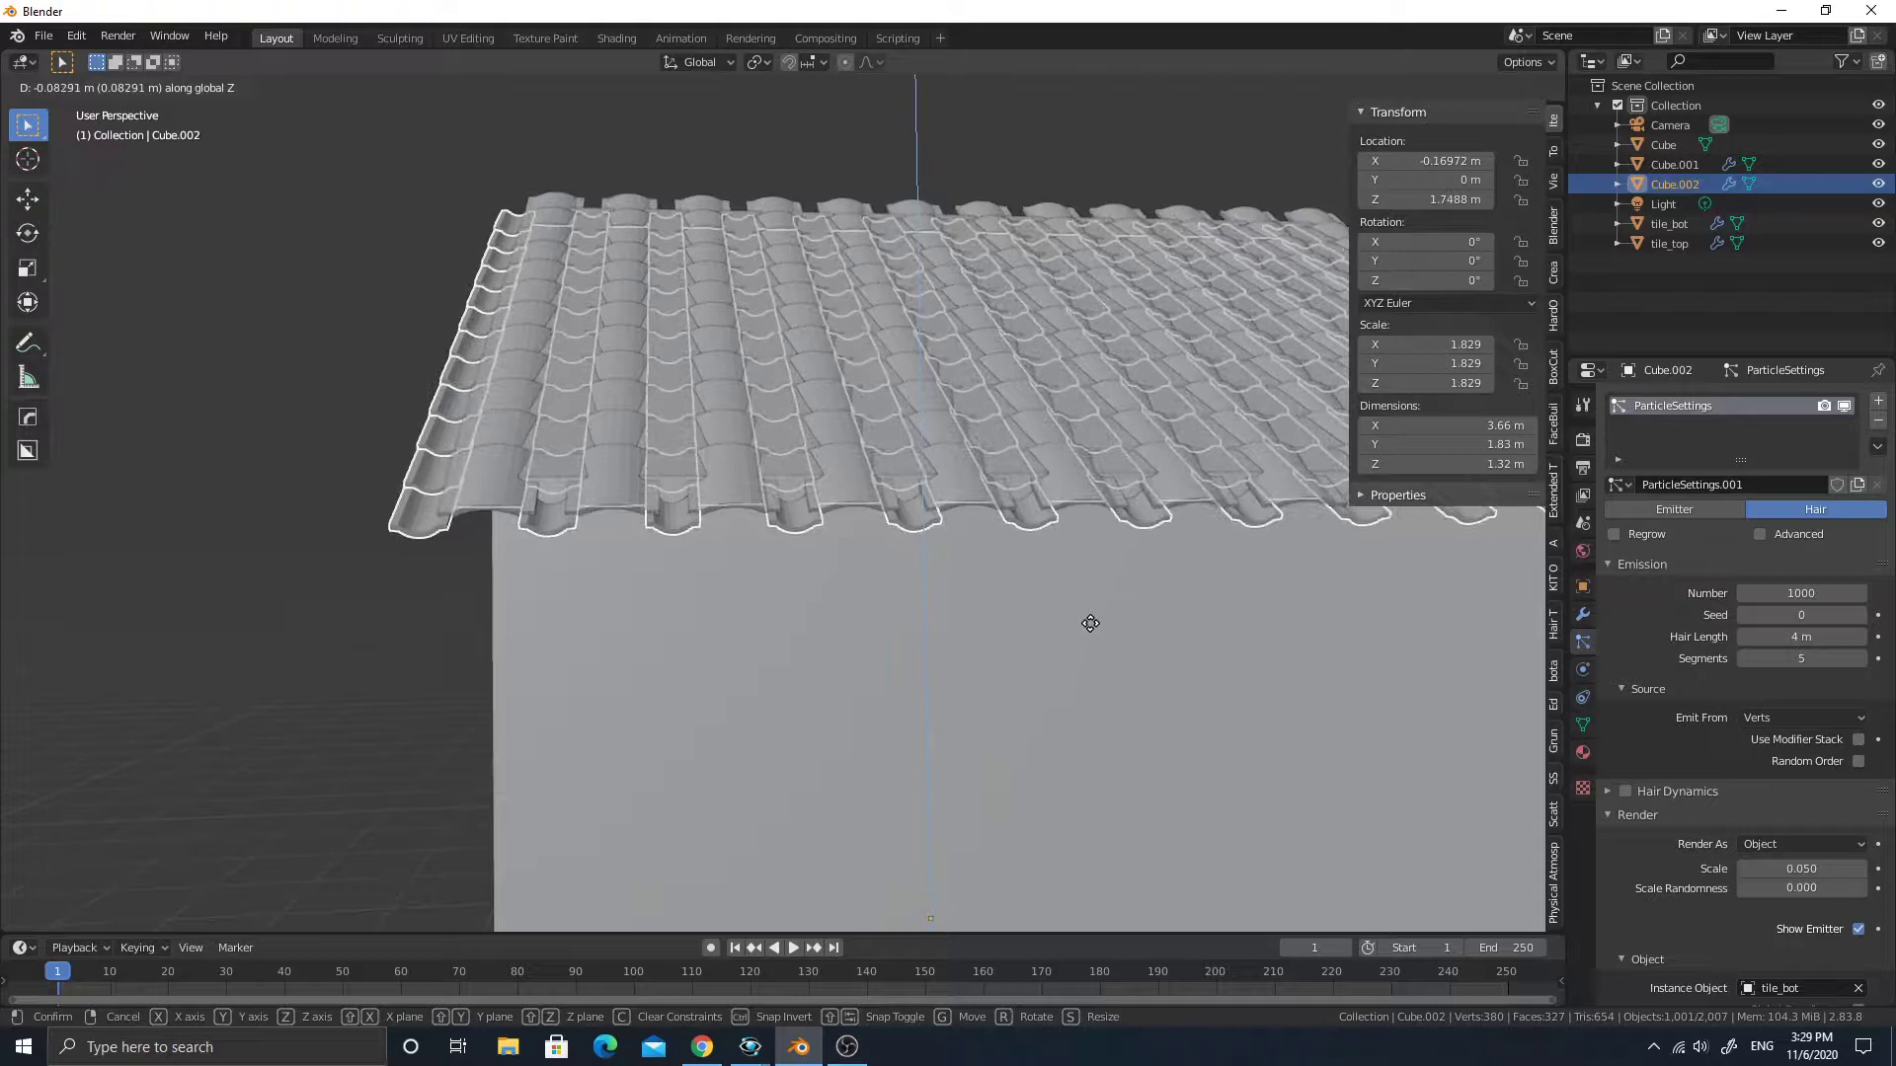
{"action": "left_click", "coordinate": [1092, 637]}
Select the upper roof grid Cube.001 and enter Edit Mode.
{"action": "left_click", "coordinate": [335, 629]}
{"action": "middle_click_drag", "start_coordinate": [510, 547], "coordinate": [931, 606]}
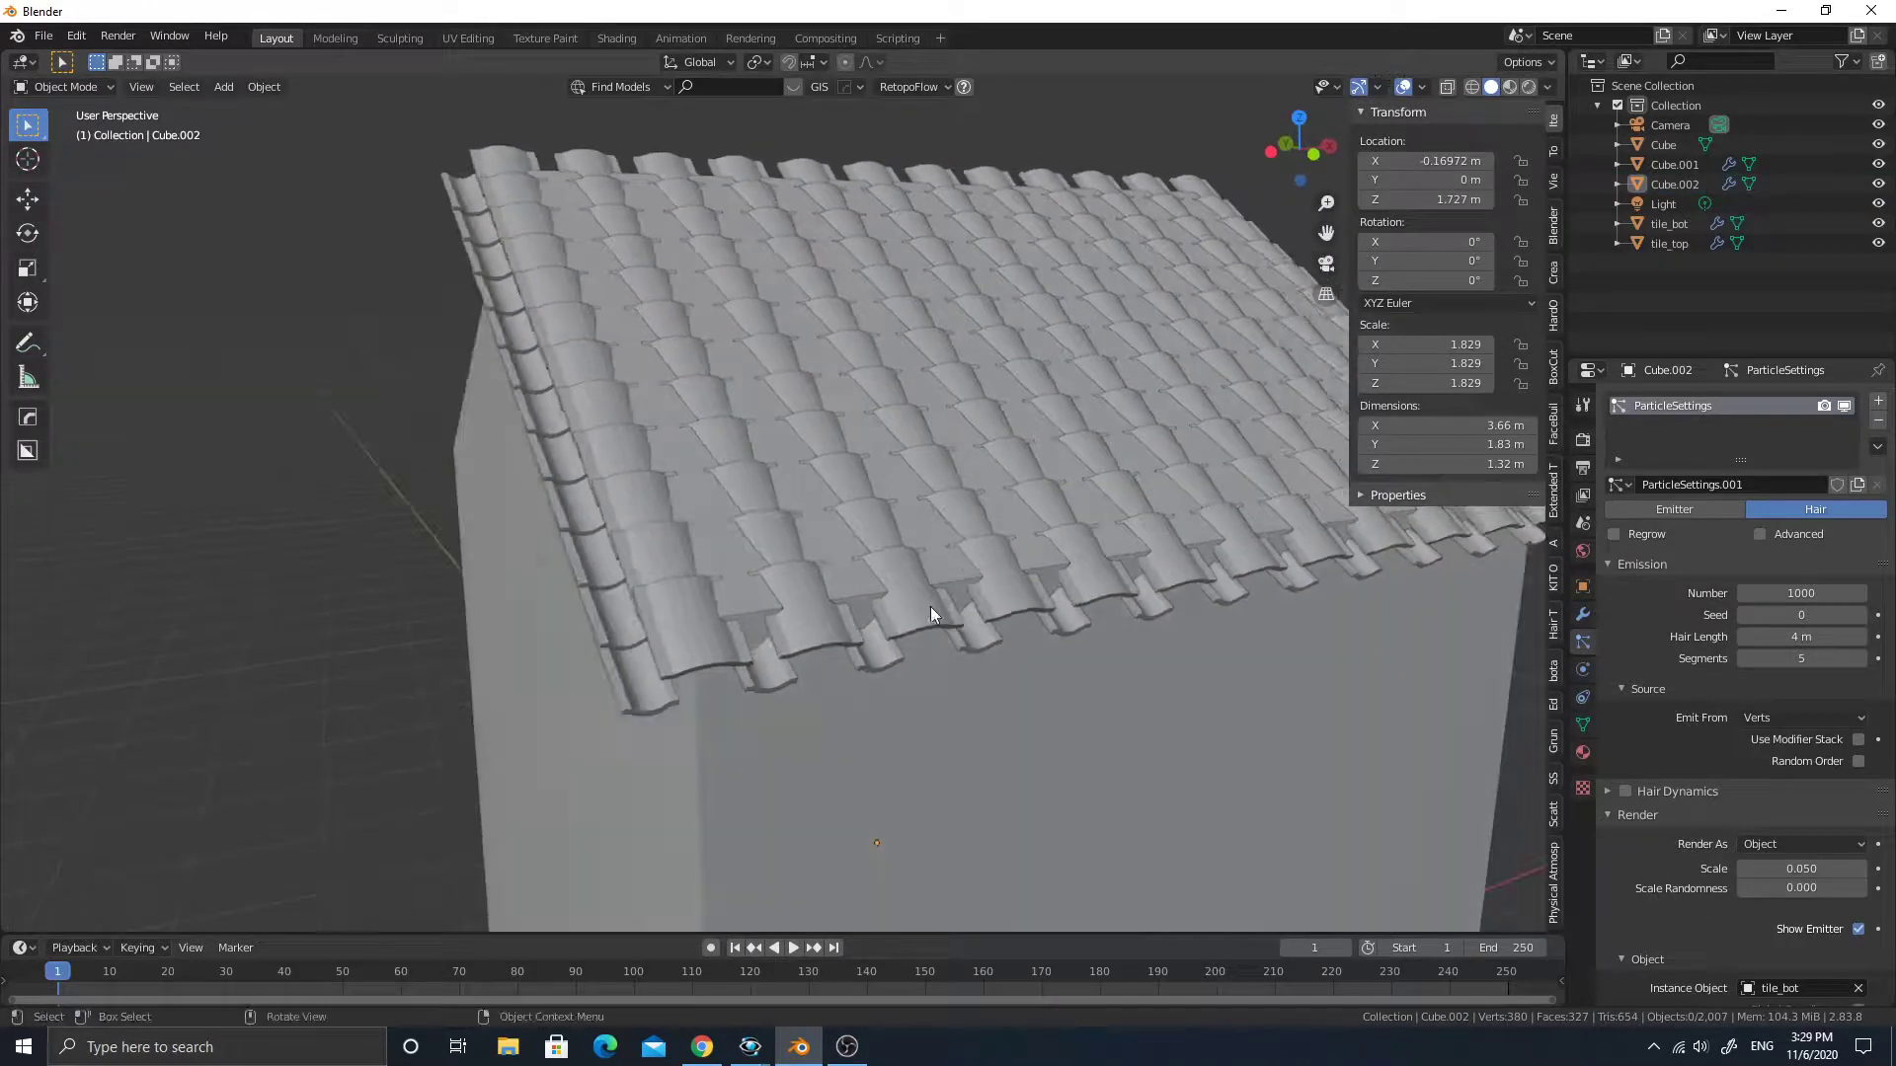
{"action": "middle_click_drag", "start_coordinate": [1005, 456], "coordinate": [757, 524]}
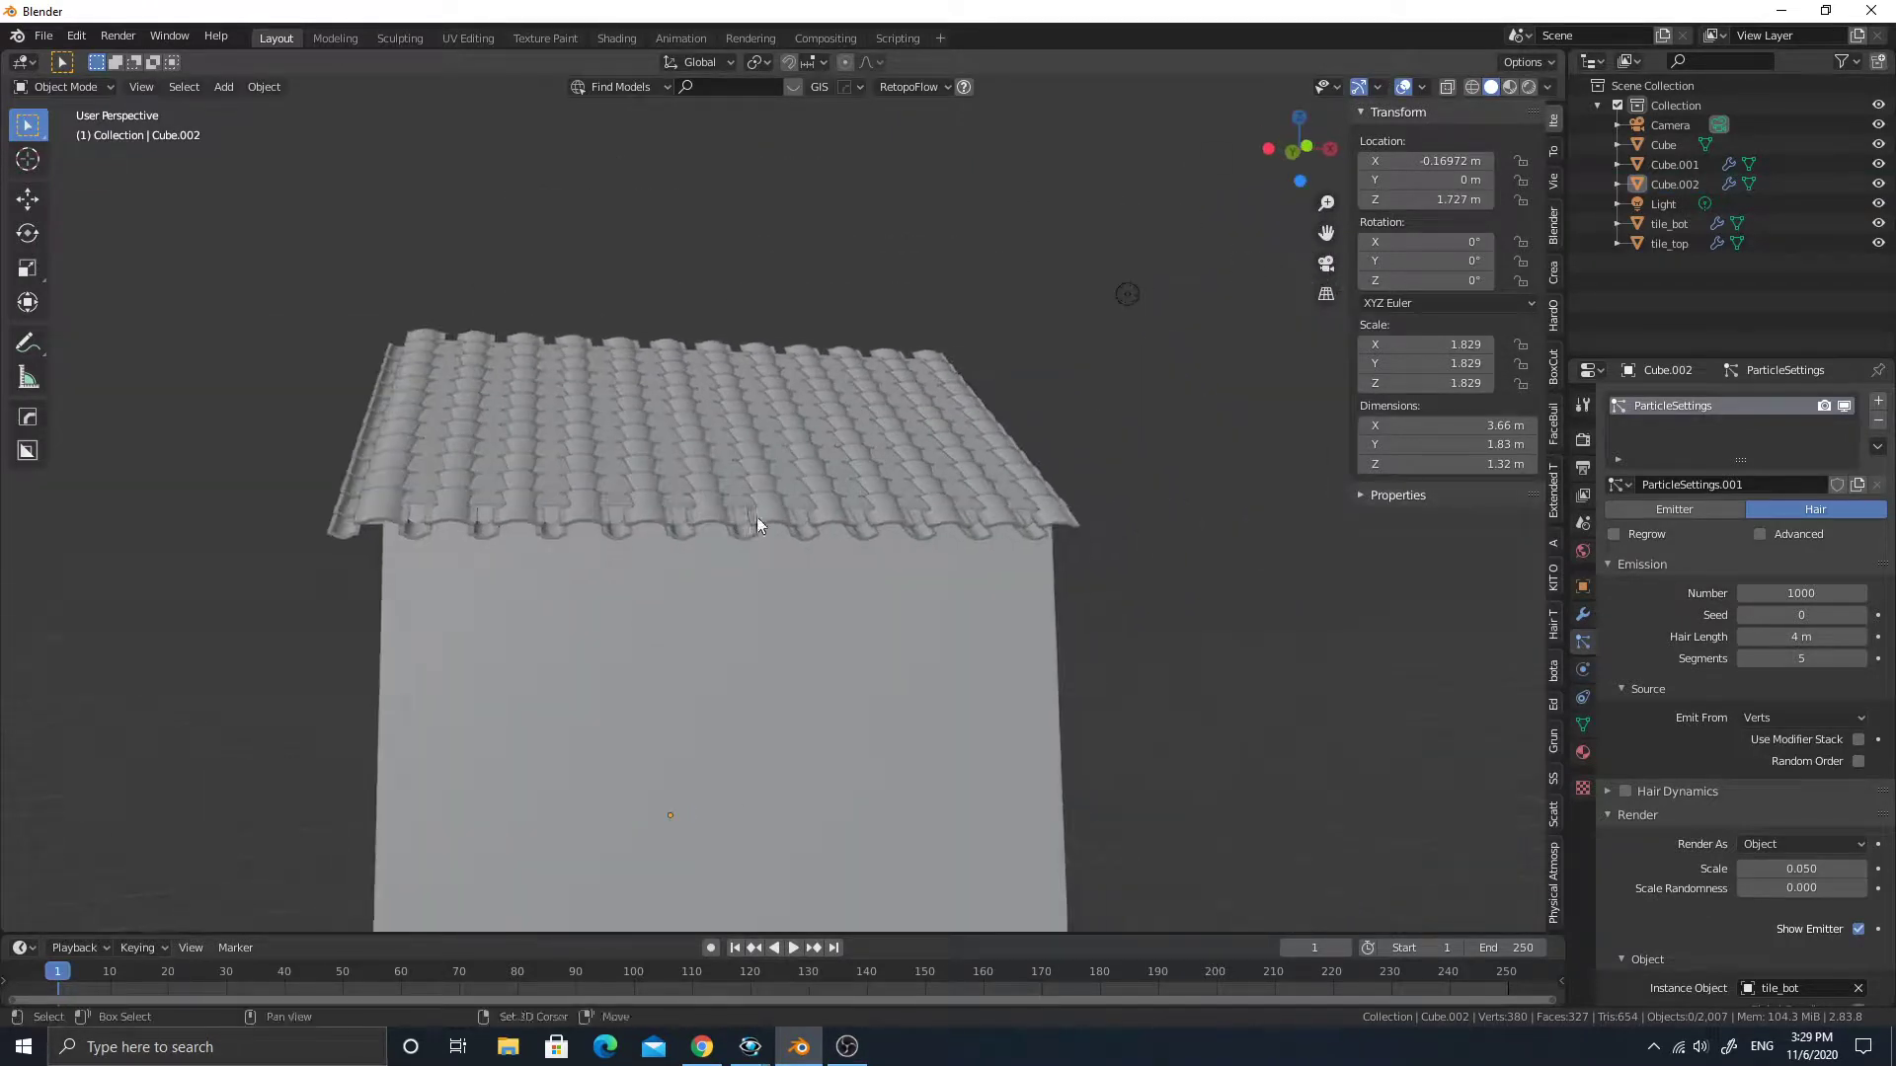
{"action": "middle_click_drag", "start_coordinate": [928, 399], "coordinate": [652, 556]}
{"action": "left_click", "coordinate": [814, 455]}
{"action": "key", "text": "Tab"}
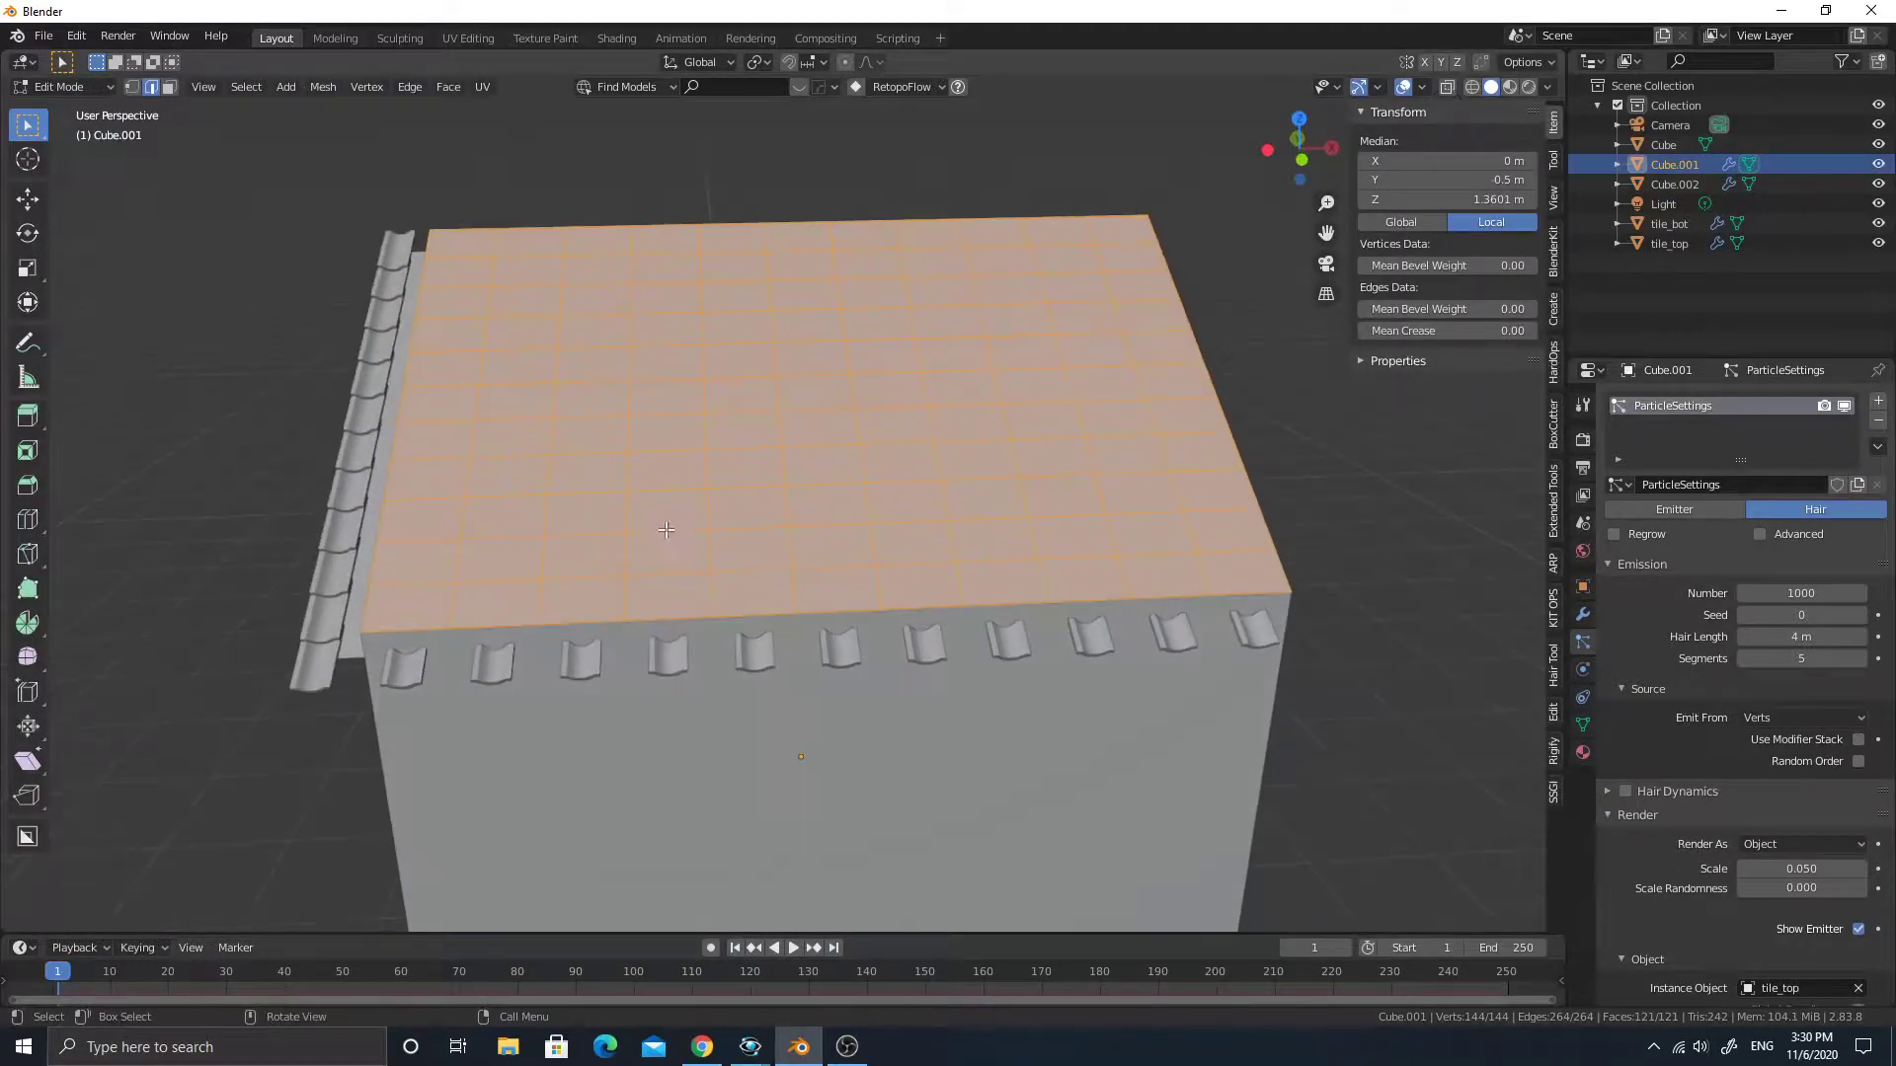
Sag a vertex near the roof's front with a smooth proportional-falloff move.
{"action": "left_click", "coordinate": [541, 538]}
{"action": "middle_click_drag", "start_coordinate": [542, 538], "coordinate": [670, 581]}
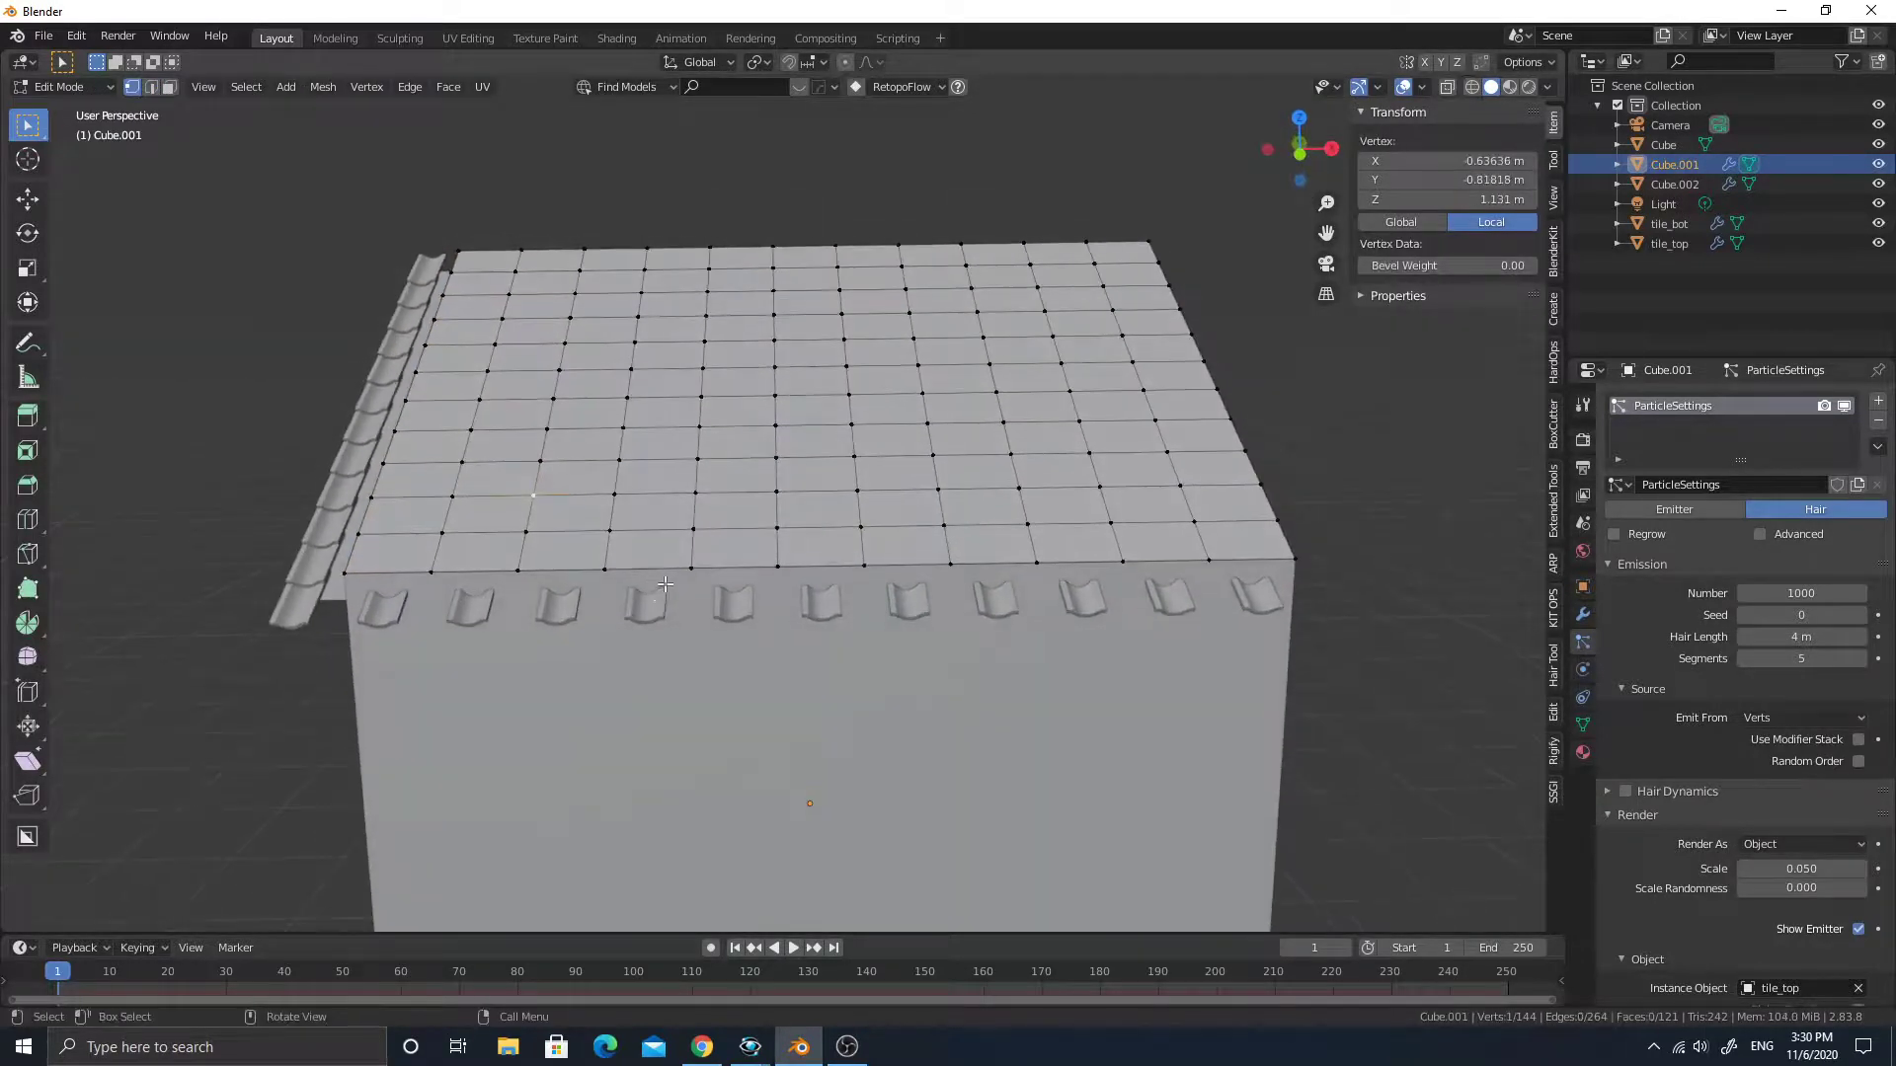
{"action": "key", "text": "g"}
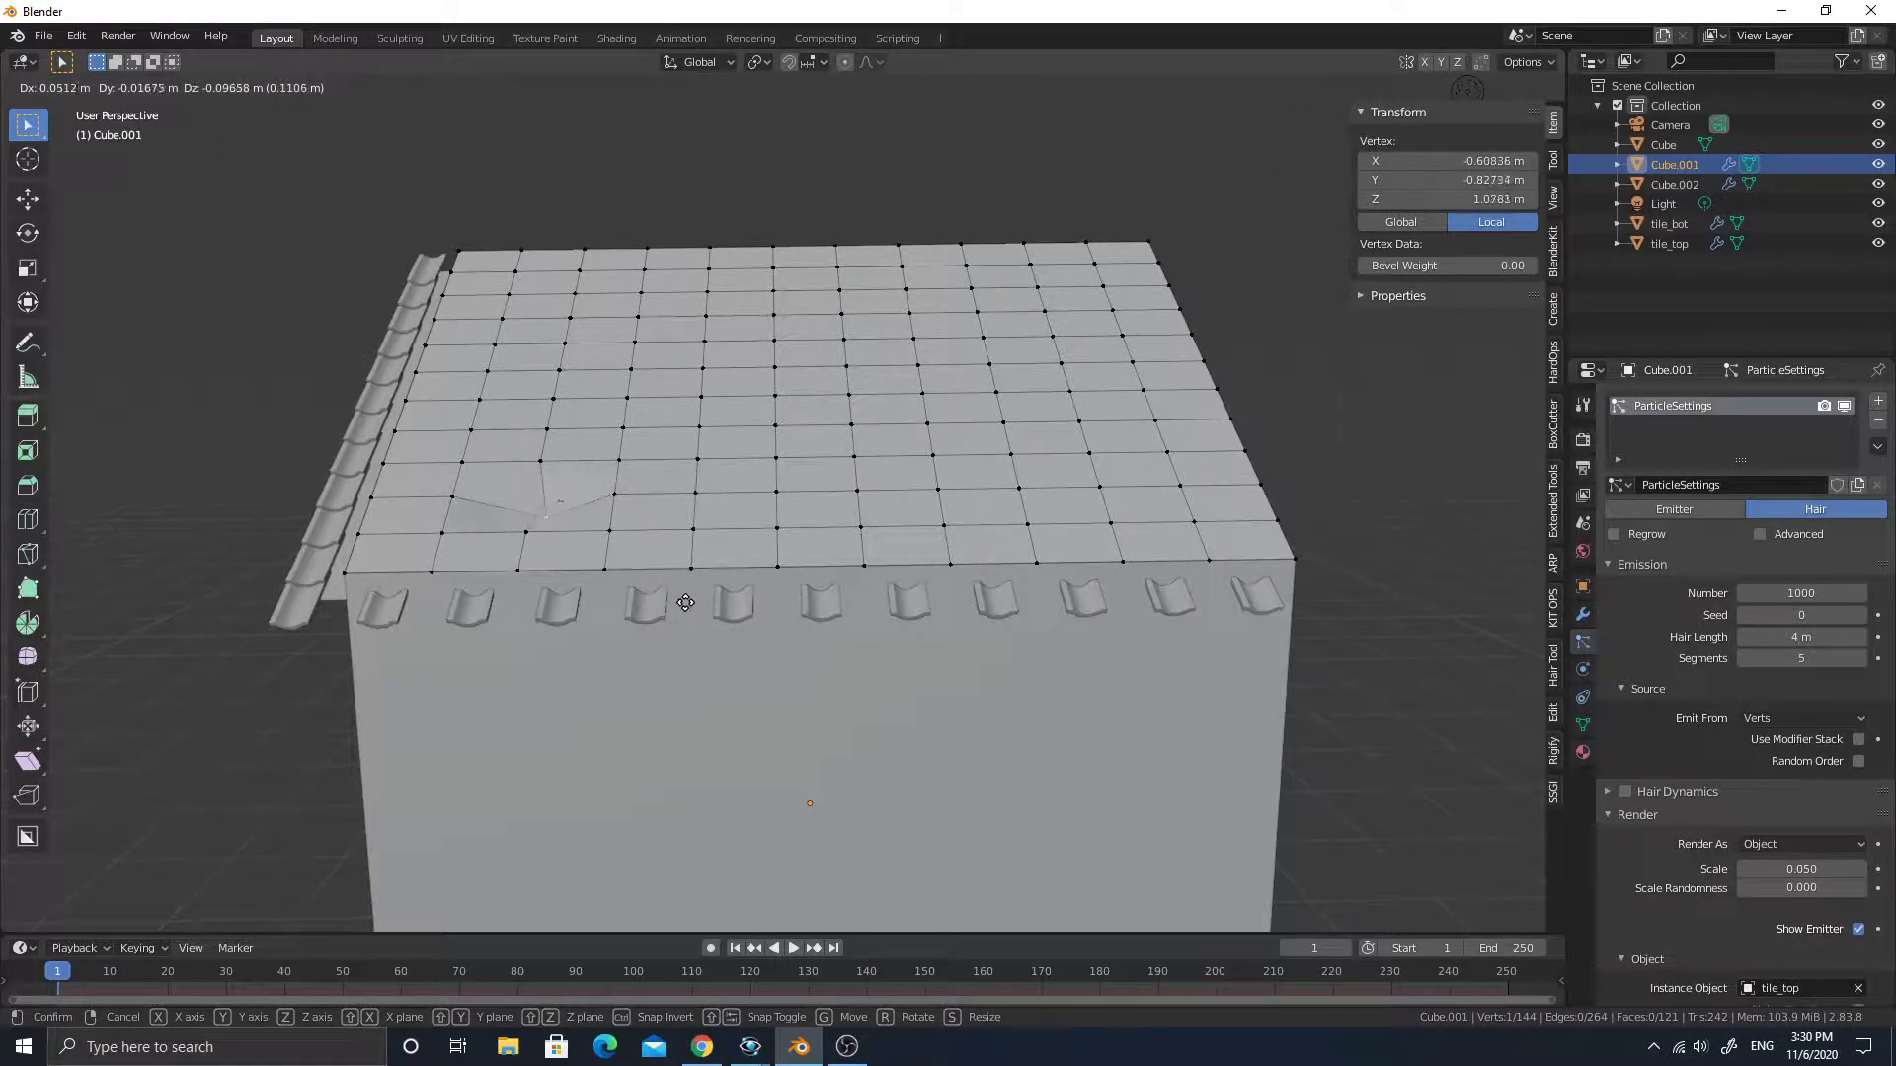
{"action": "key", "text": "Escape"}
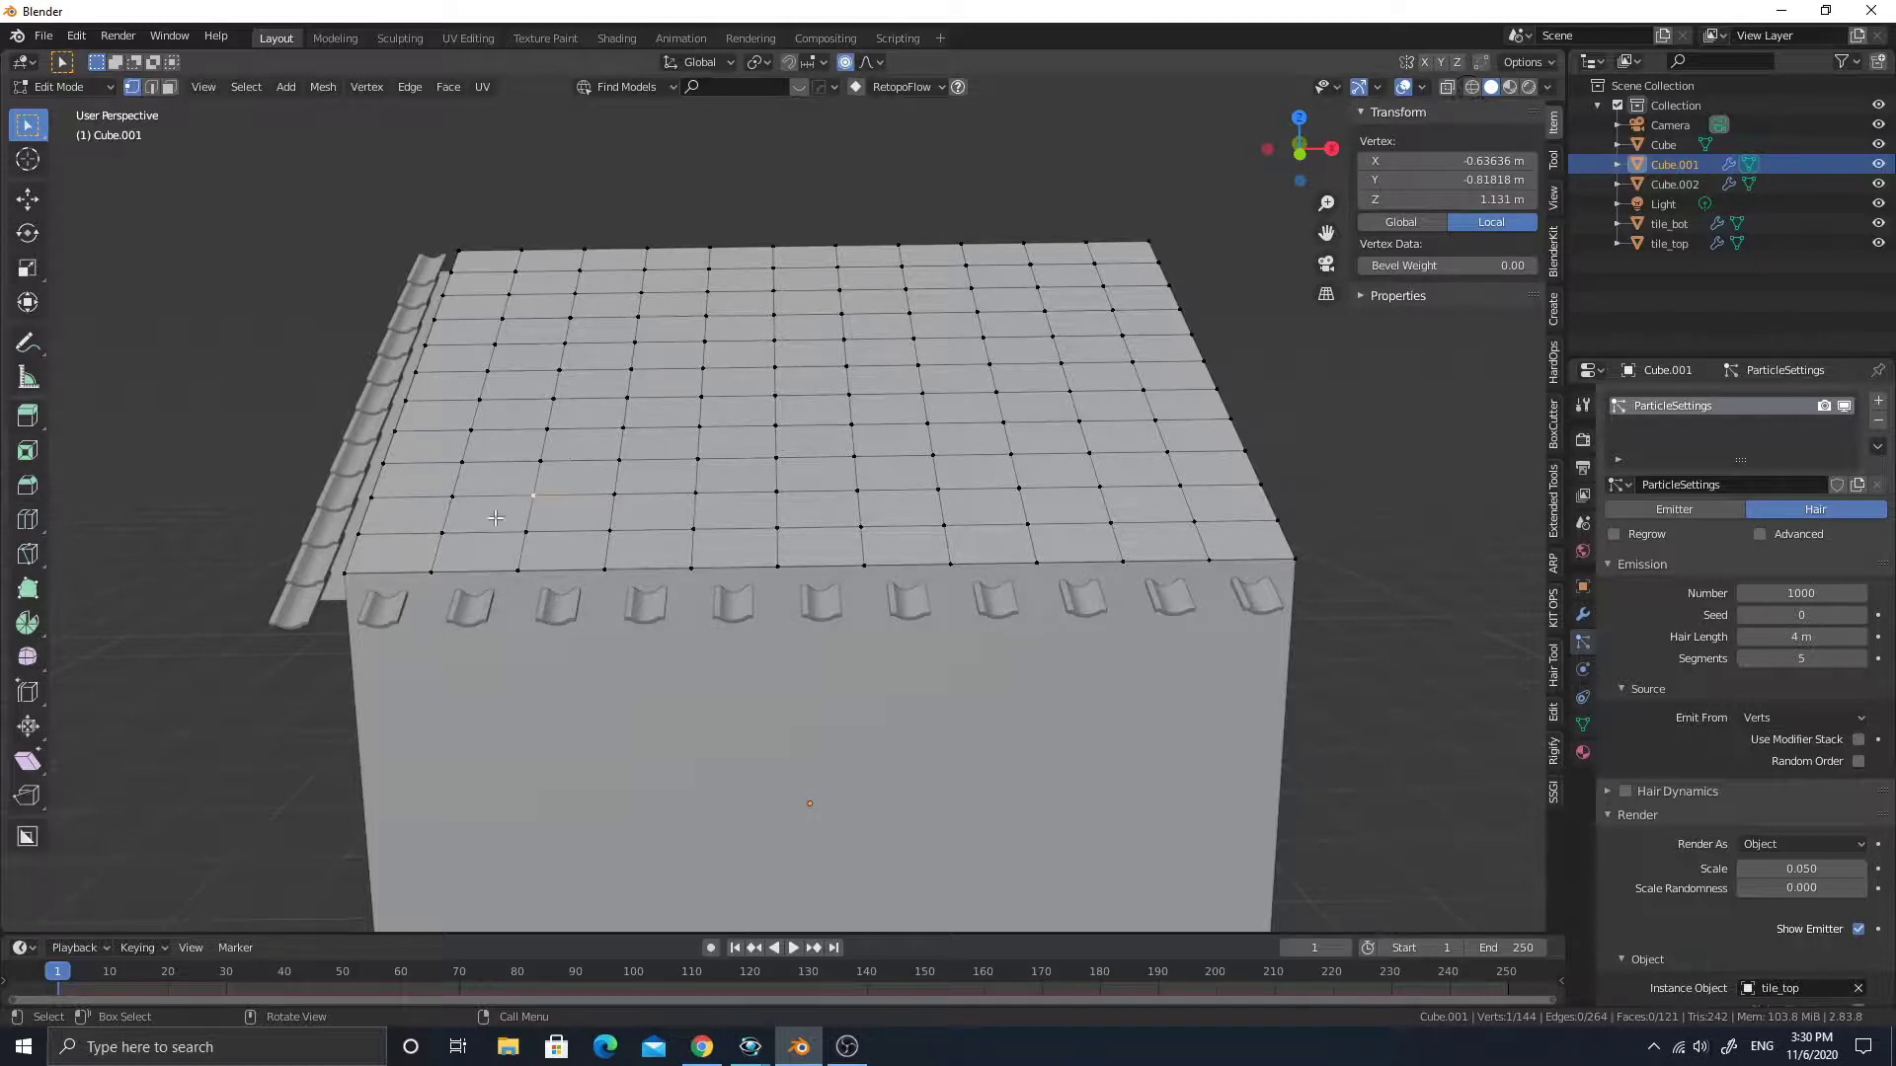
{"action": "key", "text": "g"}
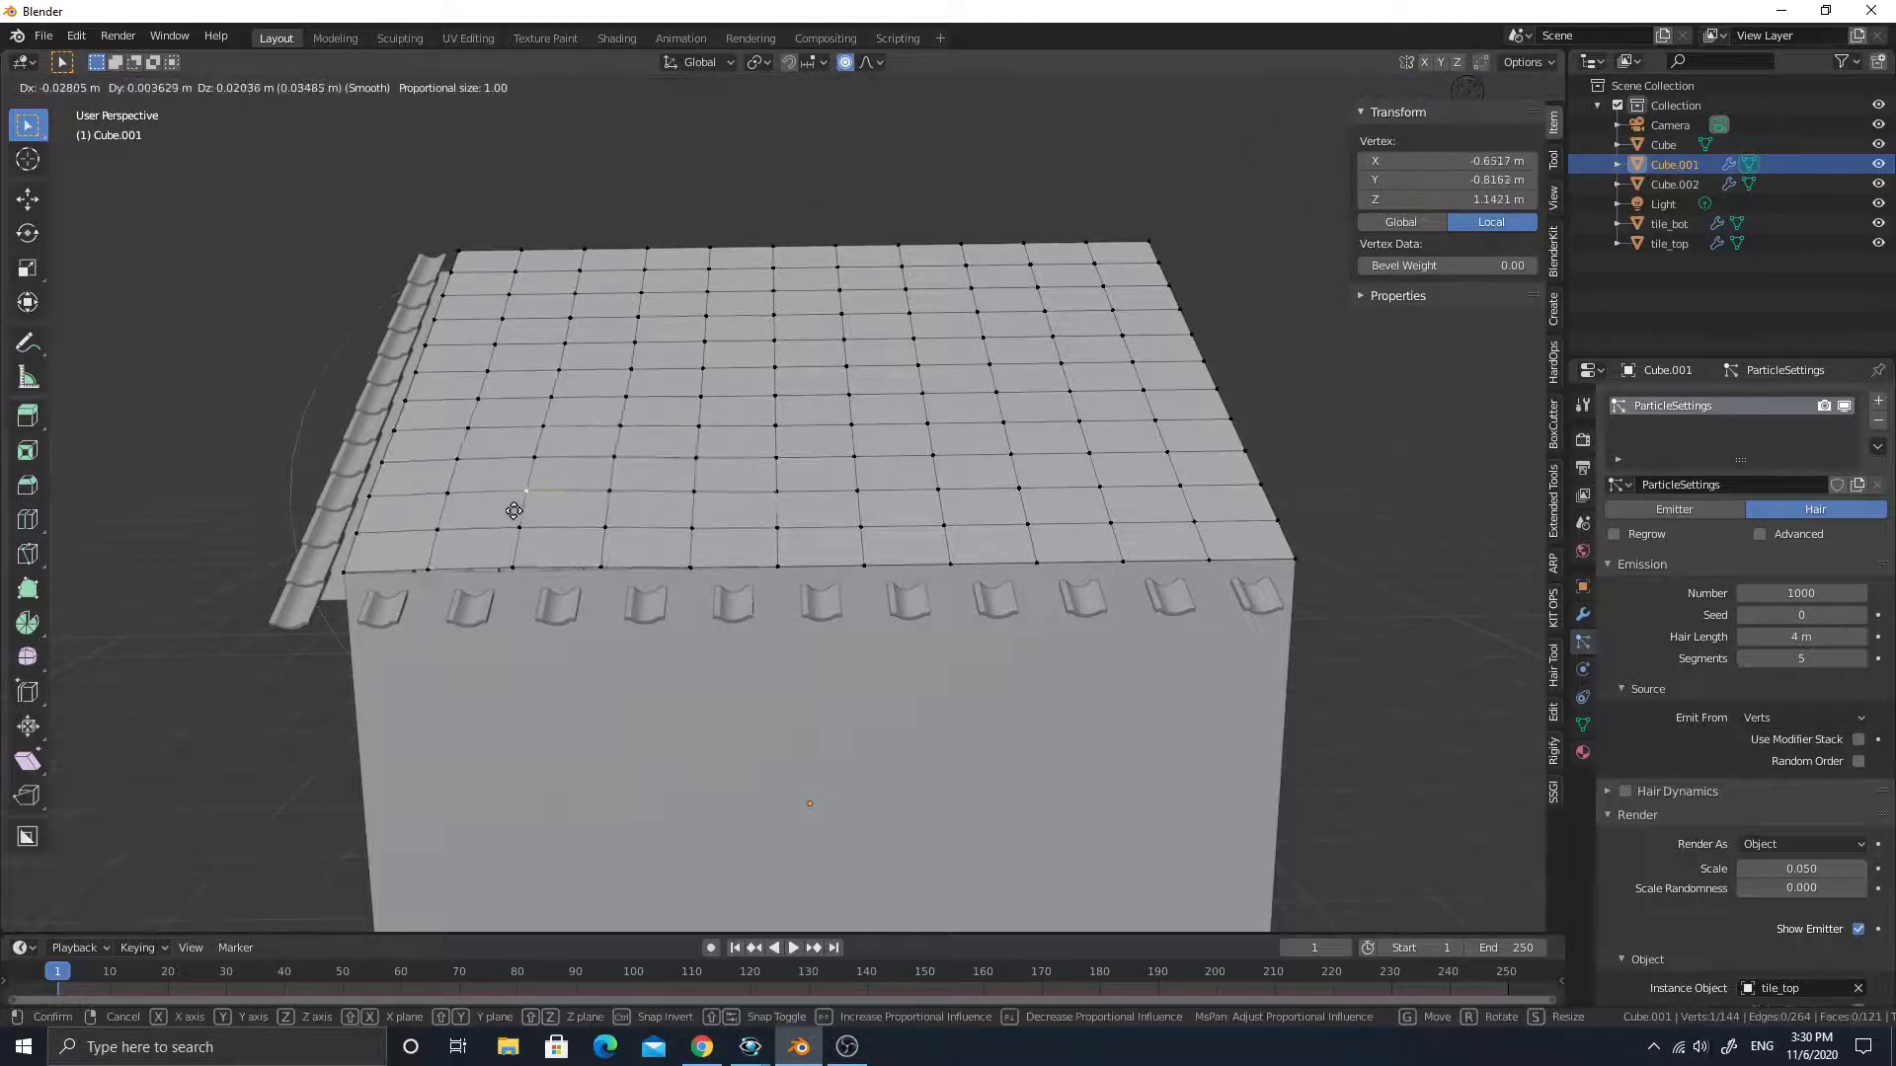
{"action": "scroll", "coordinate": [527, 510], "scroll_direction": "down", "scroll_amount": 2}
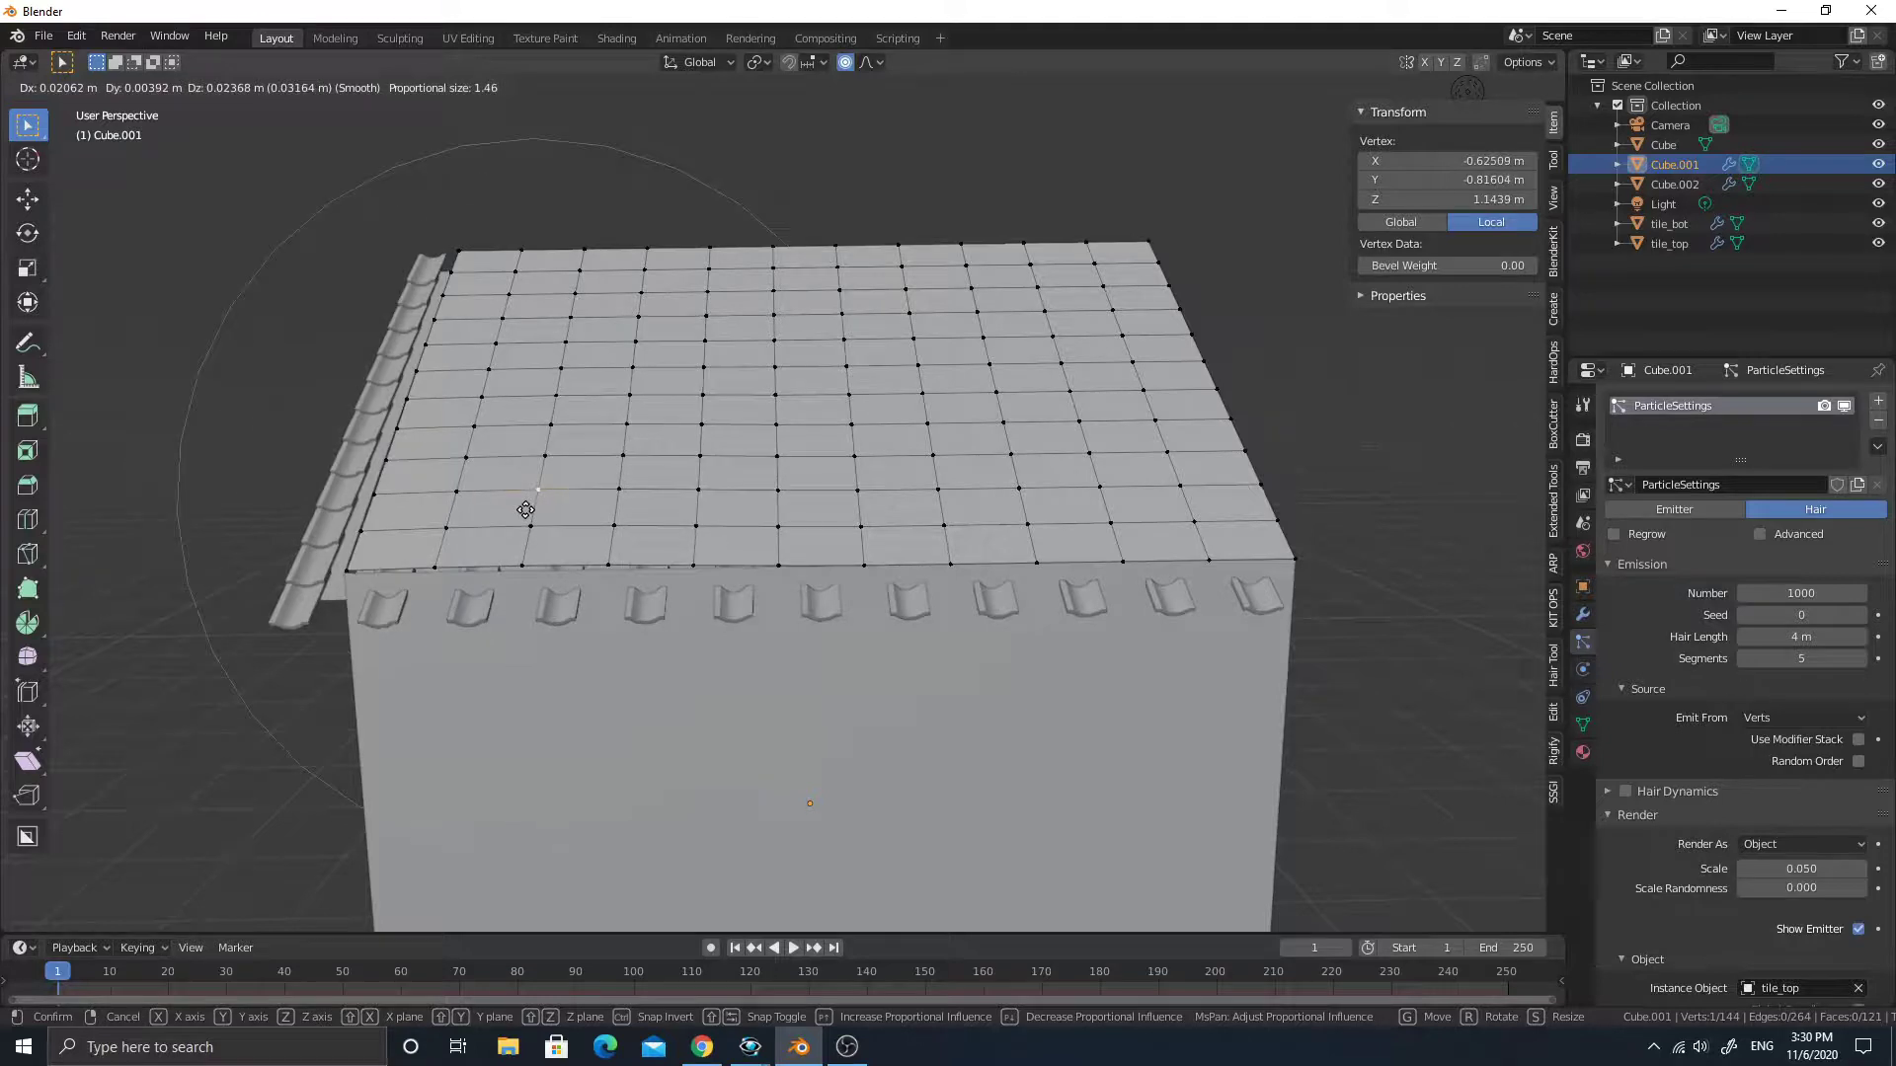
{"action": "left_click", "coordinate": [488, 508]}
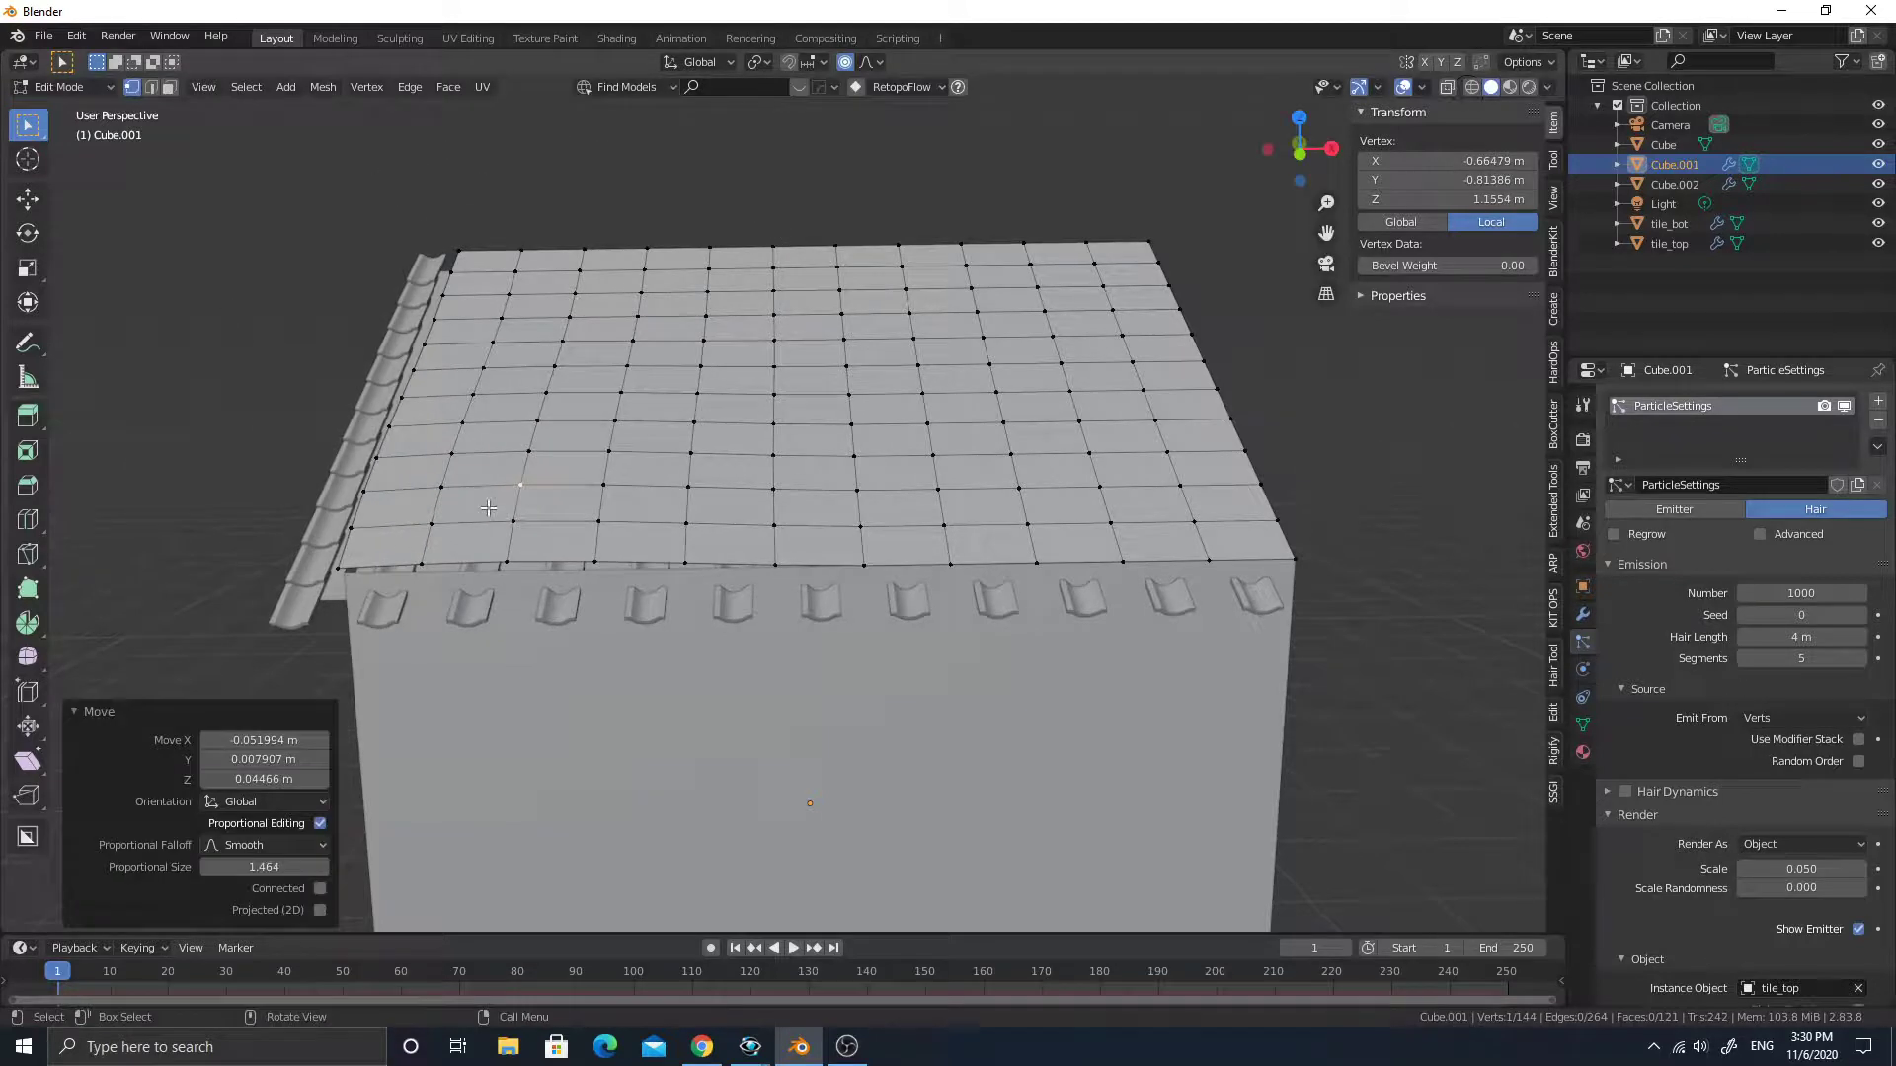
Warp the roof by moving the front-left corner vertex and a front-edge vertex.
{"action": "left_click", "coordinate": [338, 570]}
{"action": "key", "text": "g"}
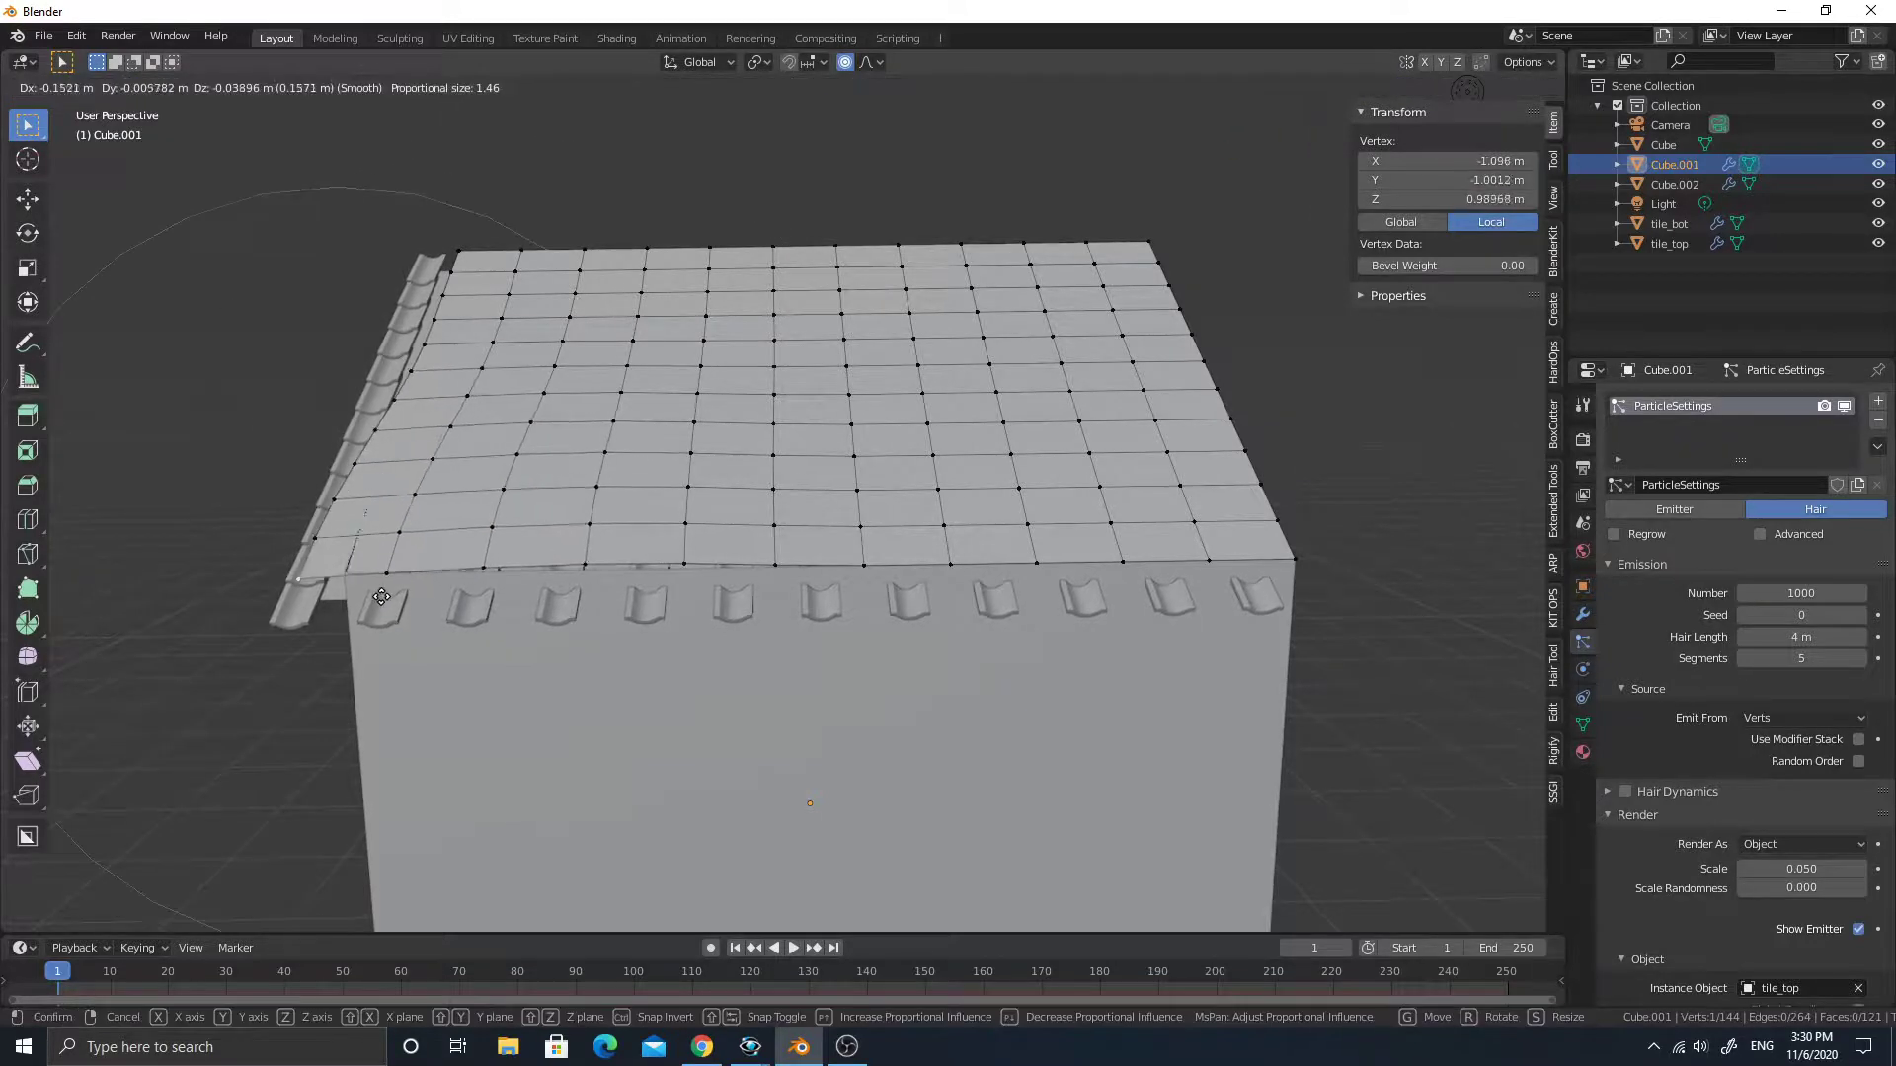
{"action": "left_click", "coordinate": [395, 583]}
{"action": "middle_click_drag", "start_coordinate": [395, 583], "coordinate": [985, 691]}
{"action": "left_click", "coordinate": [989, 699]}
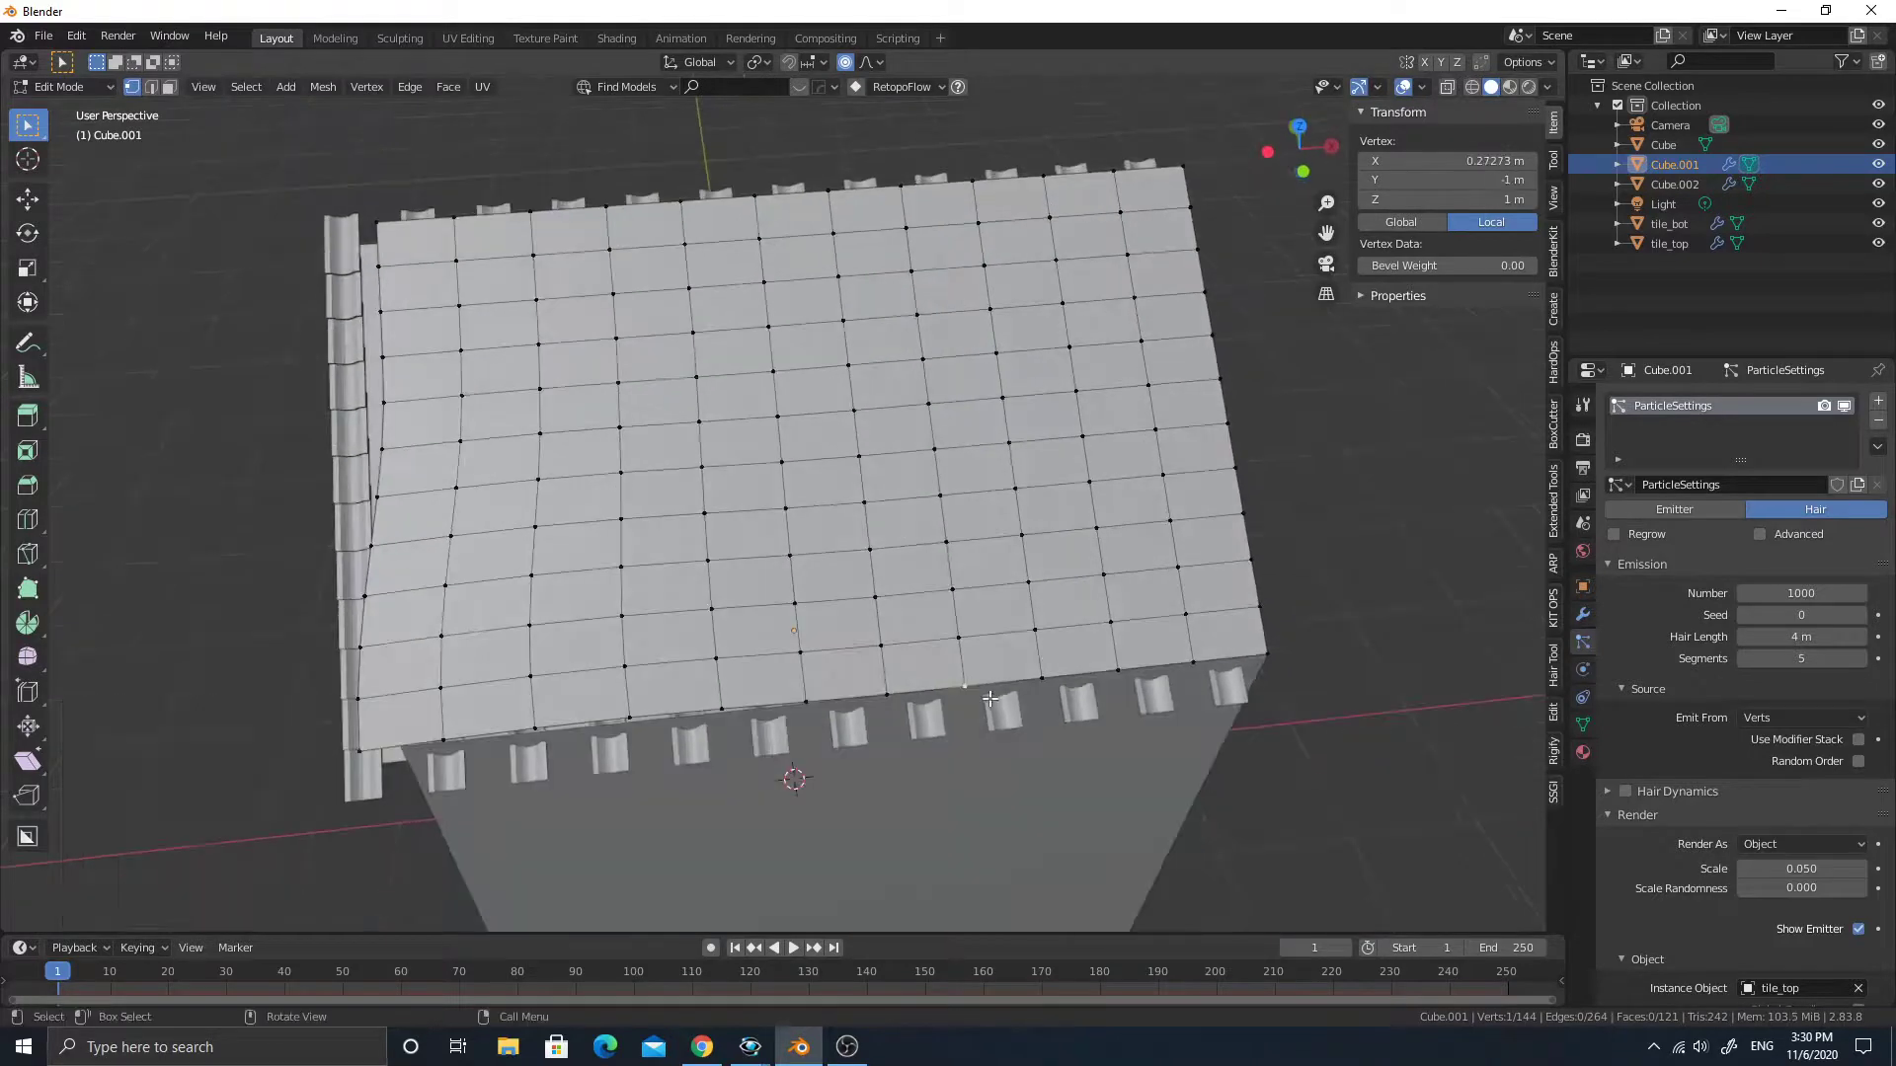
{"action": "key", "text": "g"}
{"action": "left_click", "coordinate": [1184, 471]}
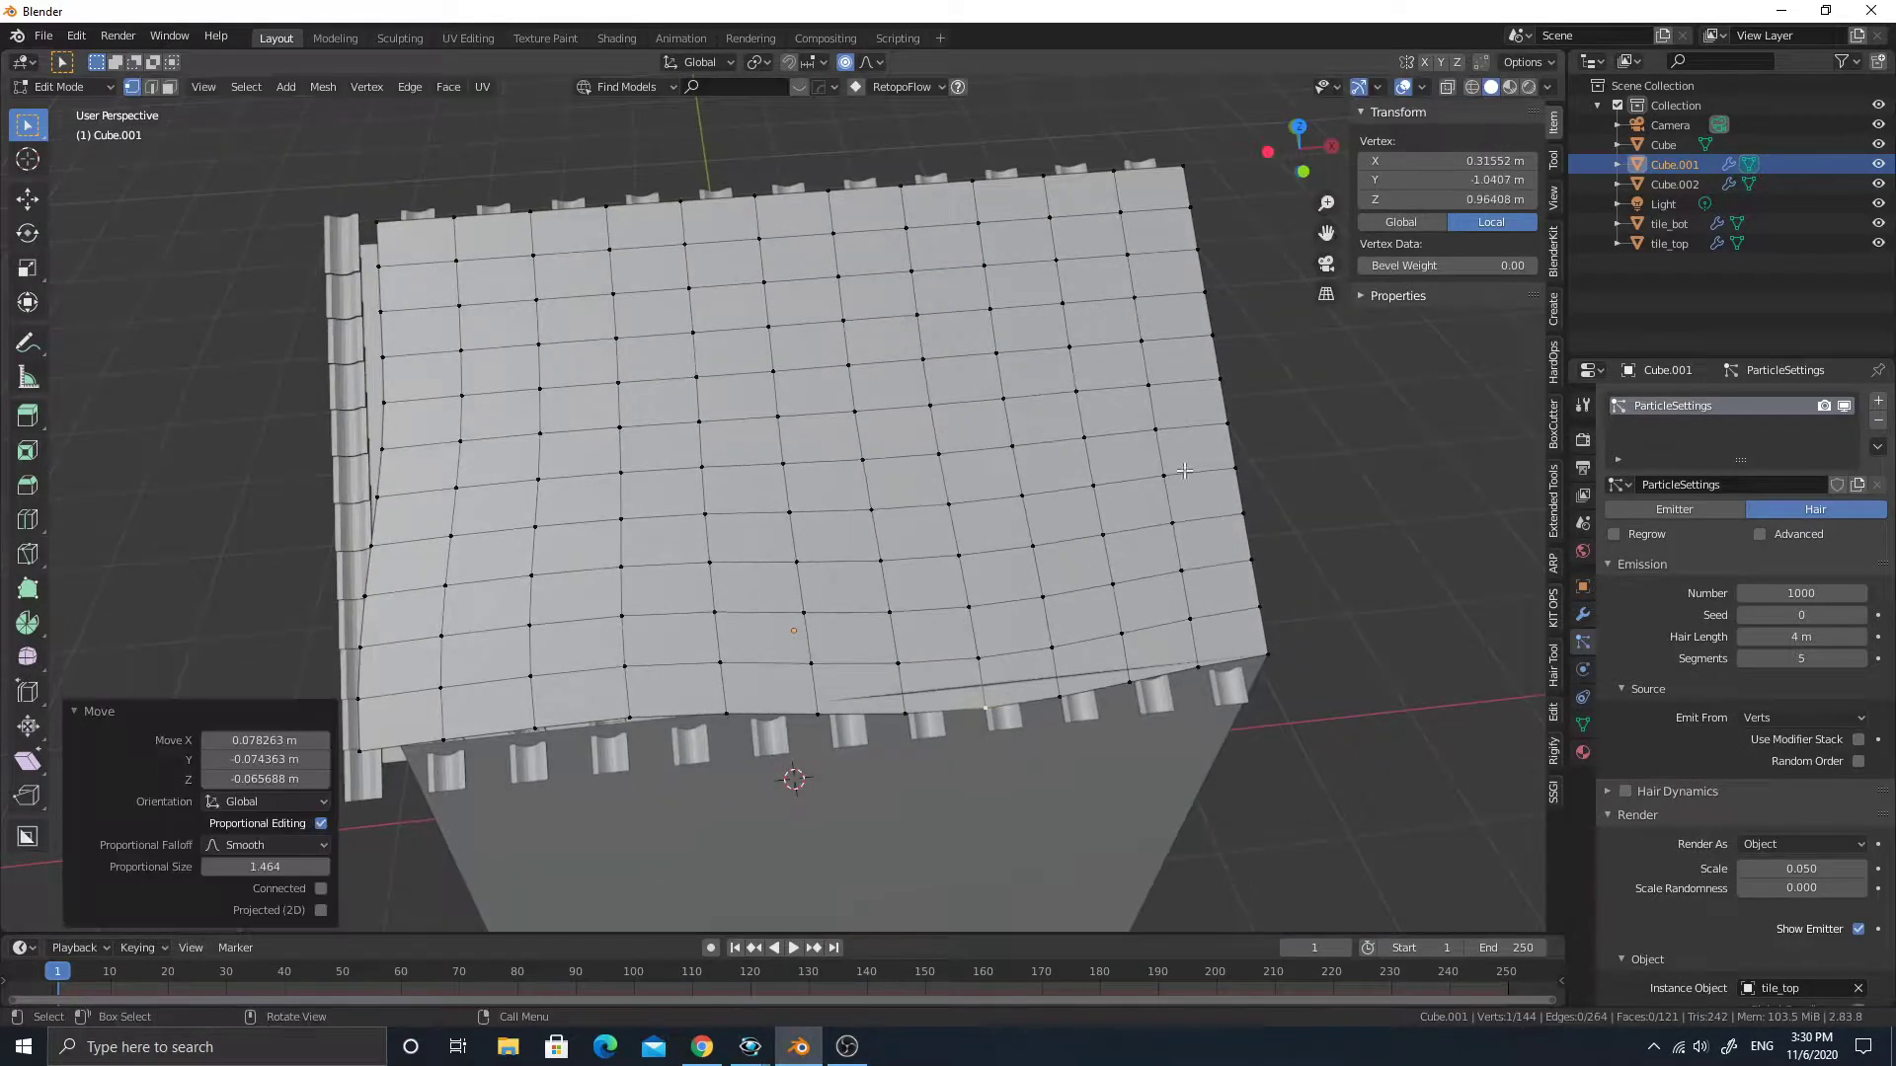
Move another roof-edge vertex, then return to Object Mode to view the rippled tiles.
{"action": "left_click", "coordinate": [1225, 425]}
{"action": "key", "text": "g"}
{"action": "left_click", "coordinate": [1242, 416]}
{"action": "key", "text": "Tab"}
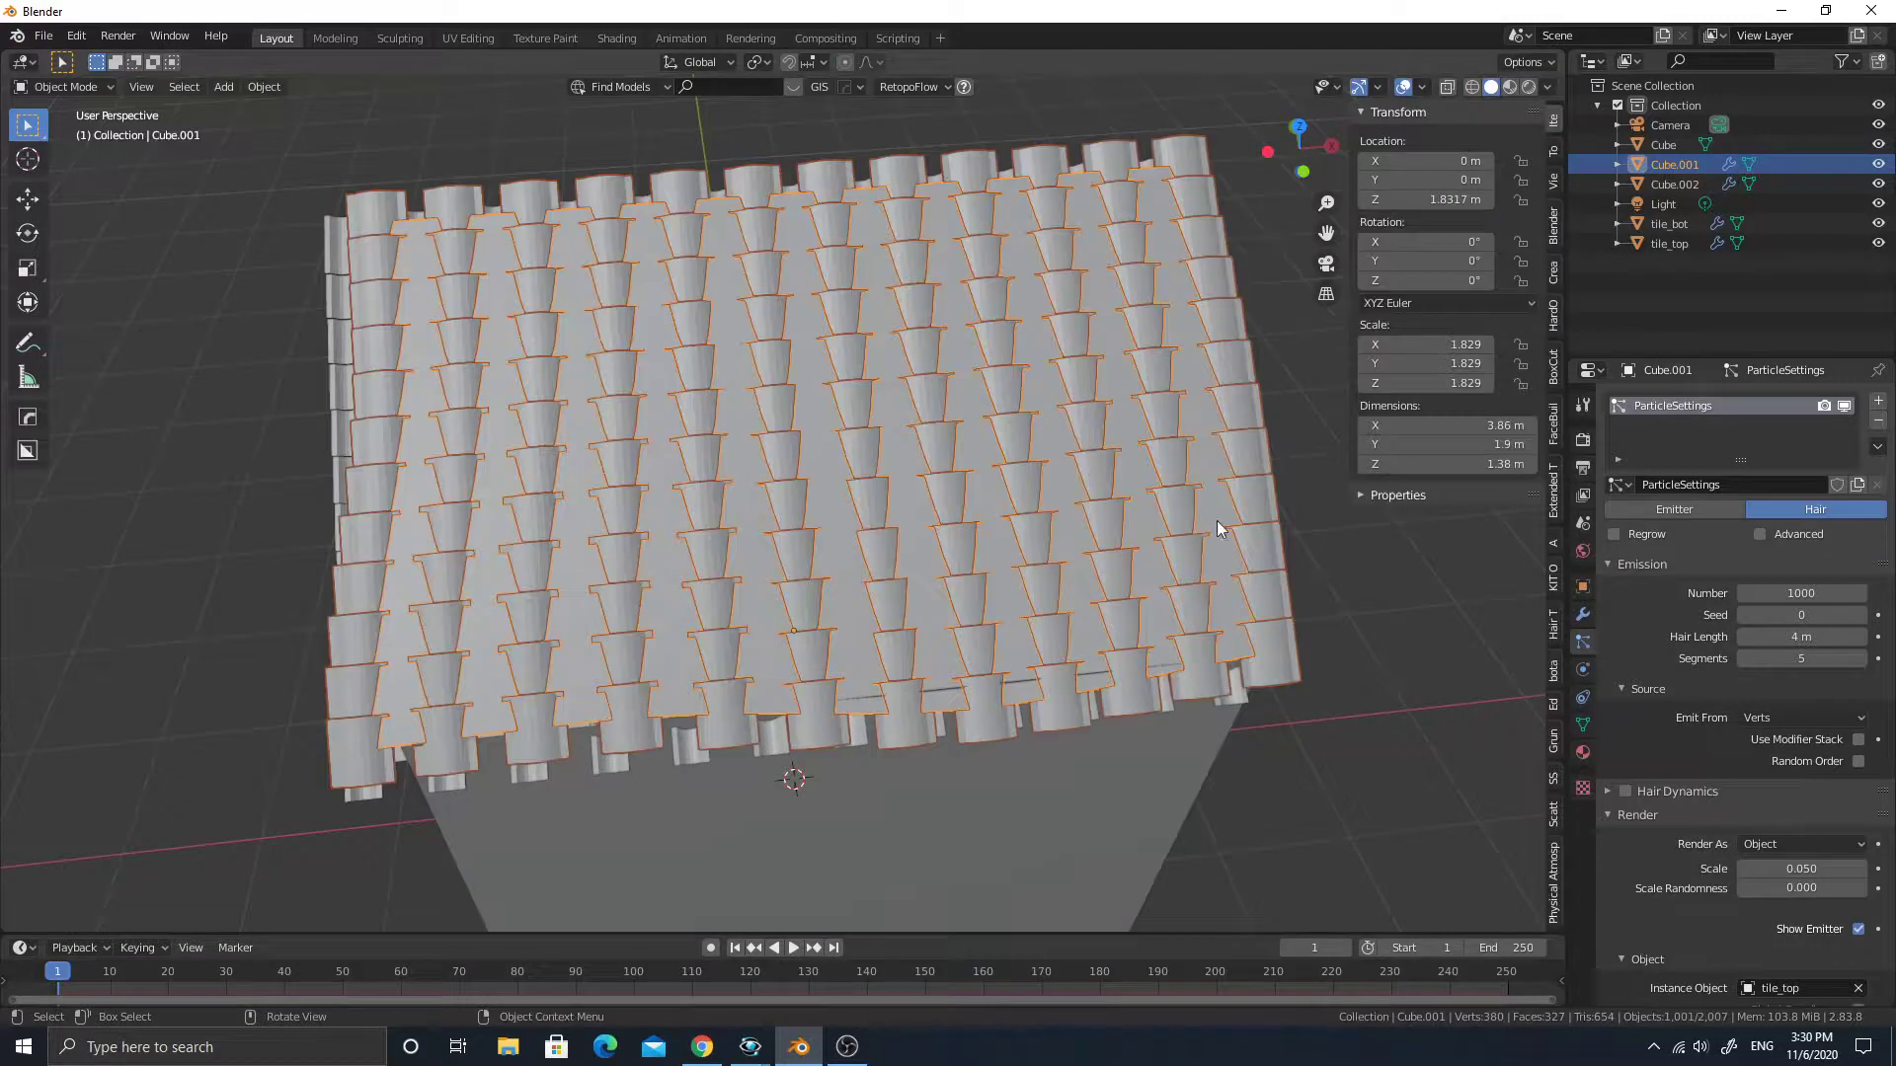
{"action": "middle_click_drag", "start_coordinate": [1205, 439], "coordinate": [926, 487]}
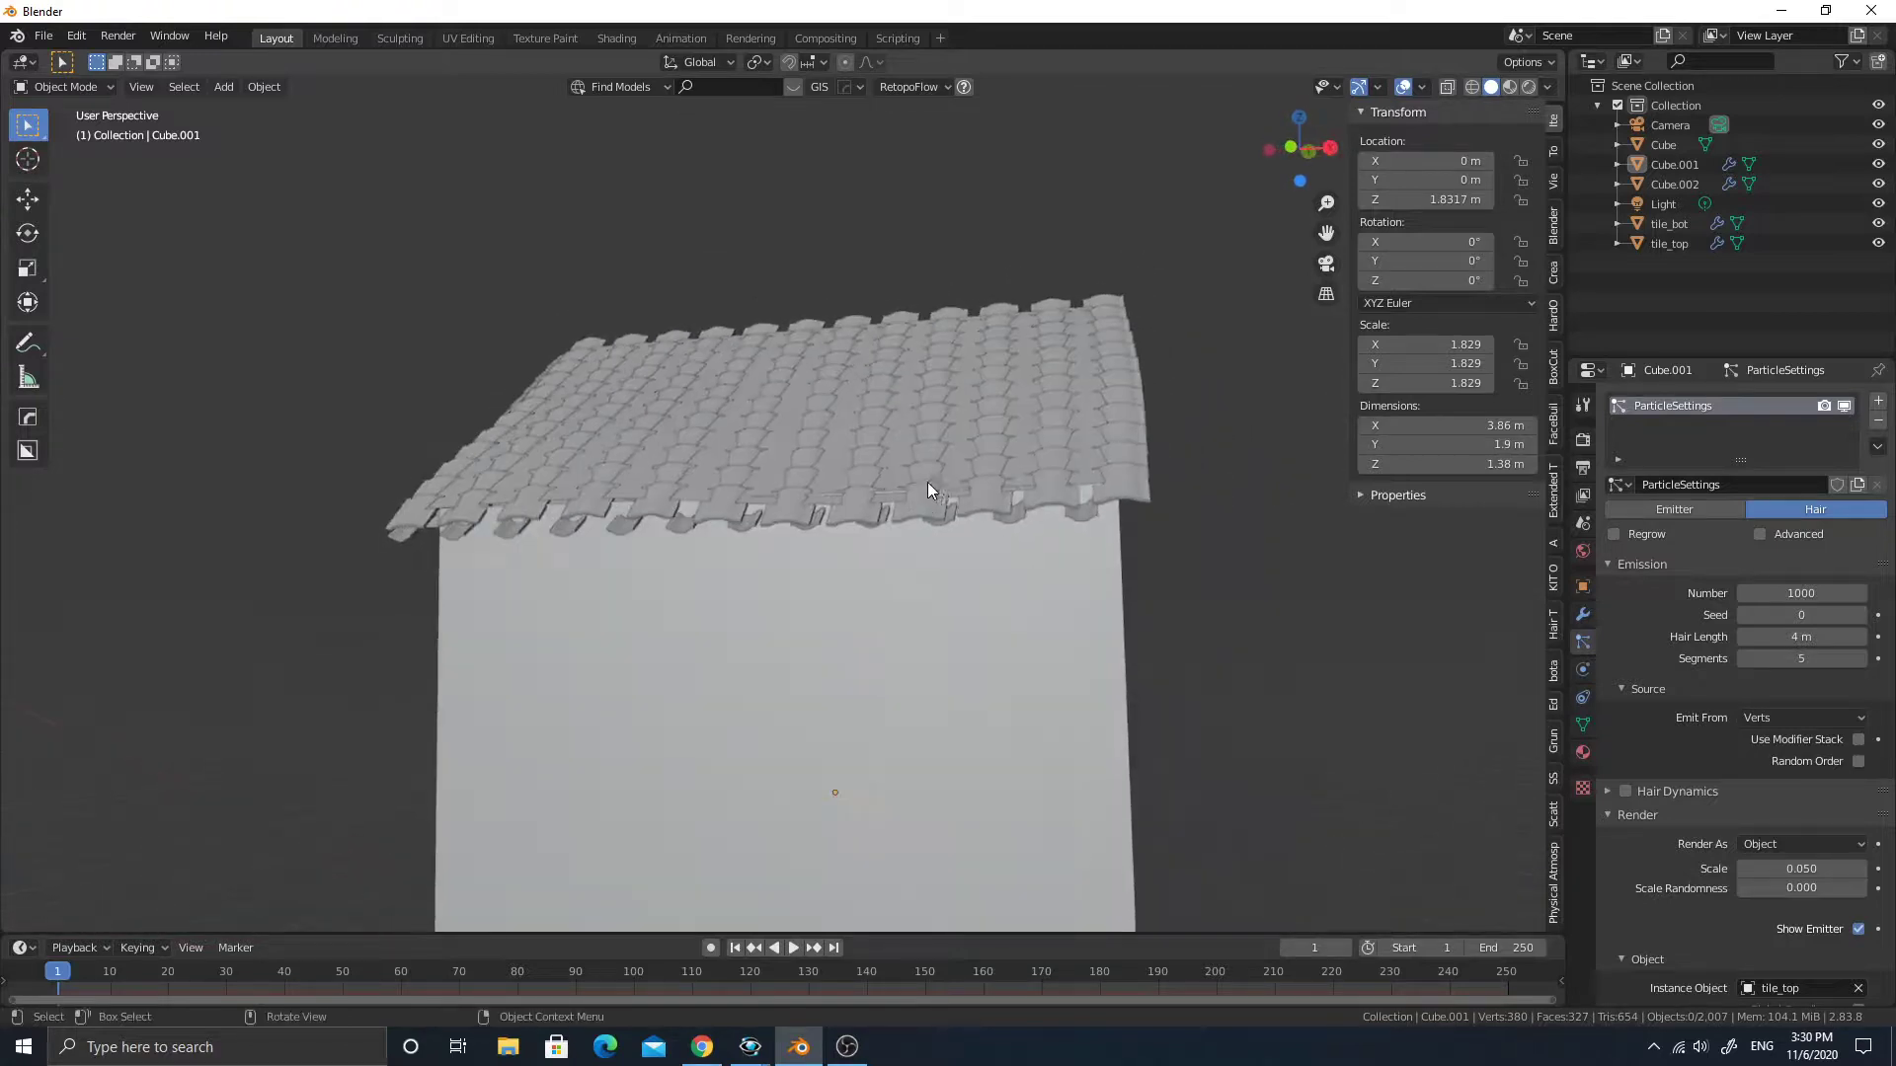
{"action": "key", "text": "ctrl+z"}
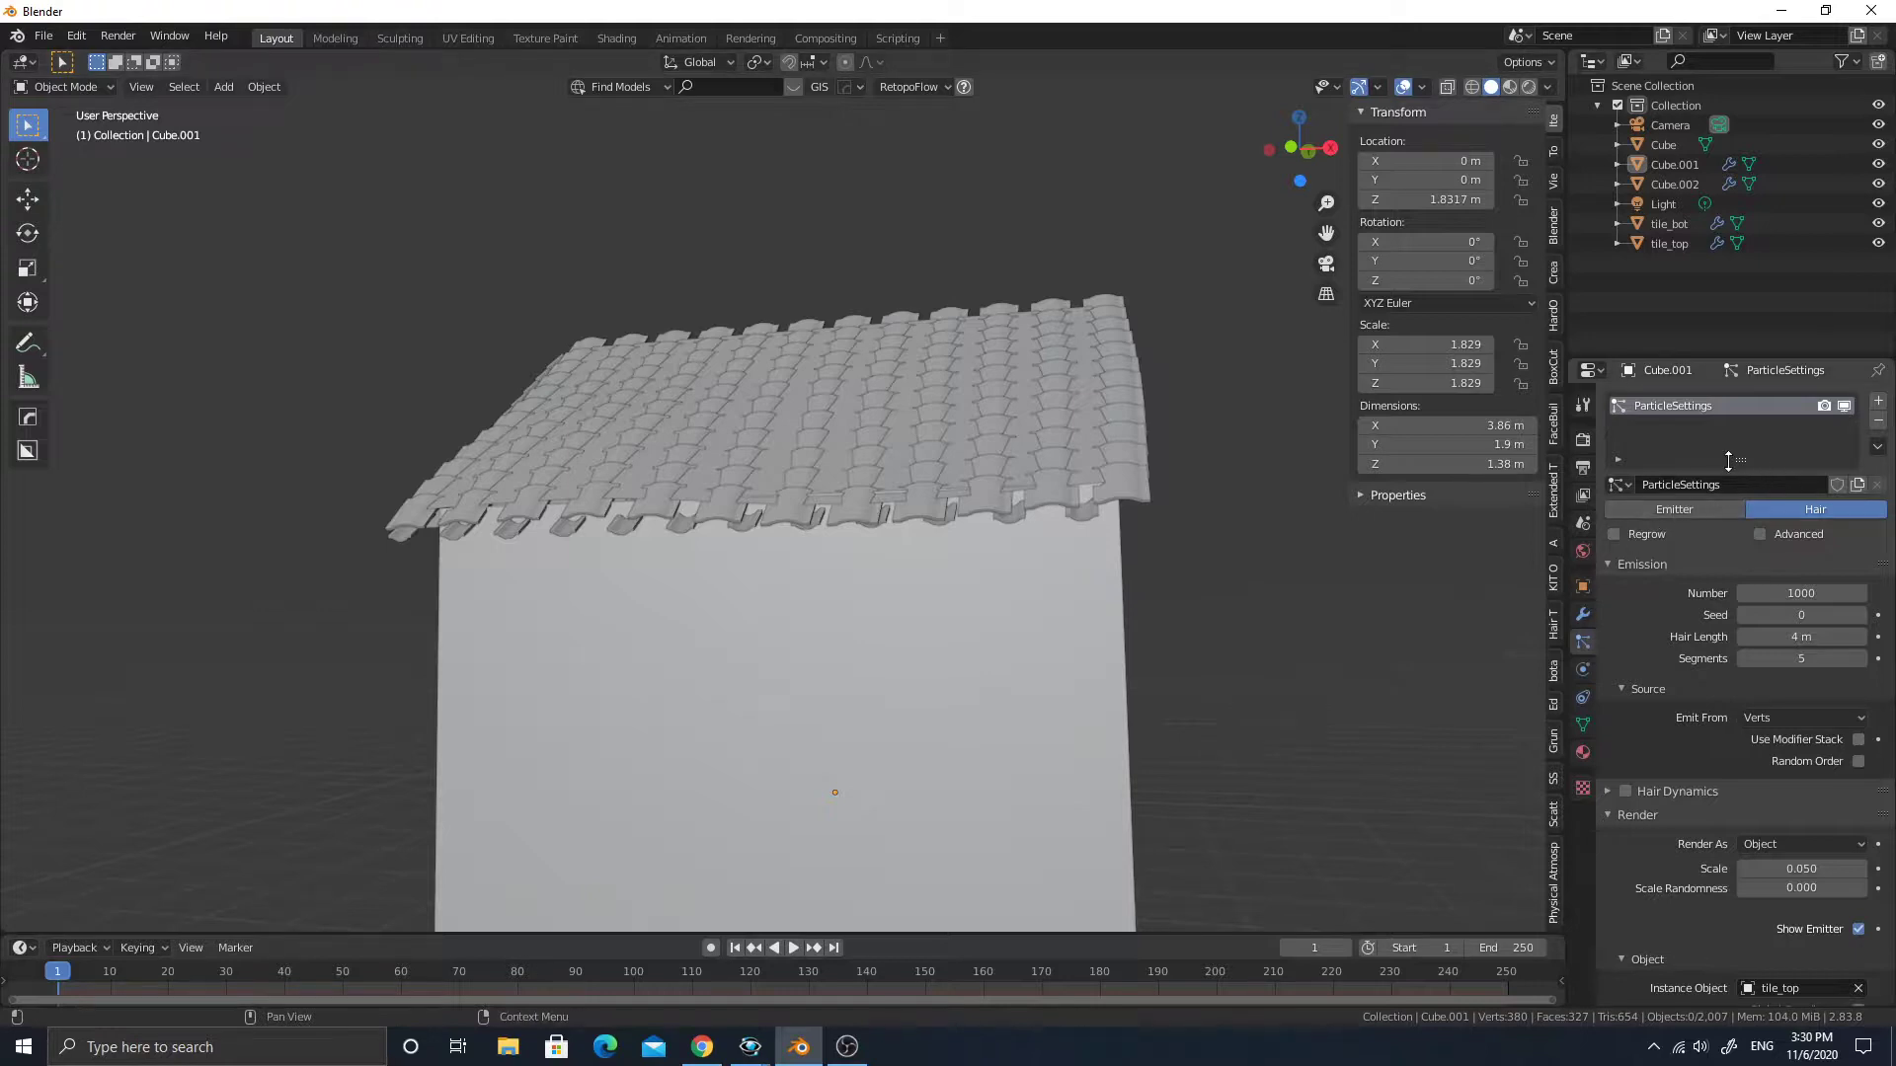
Convert Cube.001's top tile particle system into real tile objects from the Modifier tab.
{"action": "left_click", "coordinate": [1584, 616]}
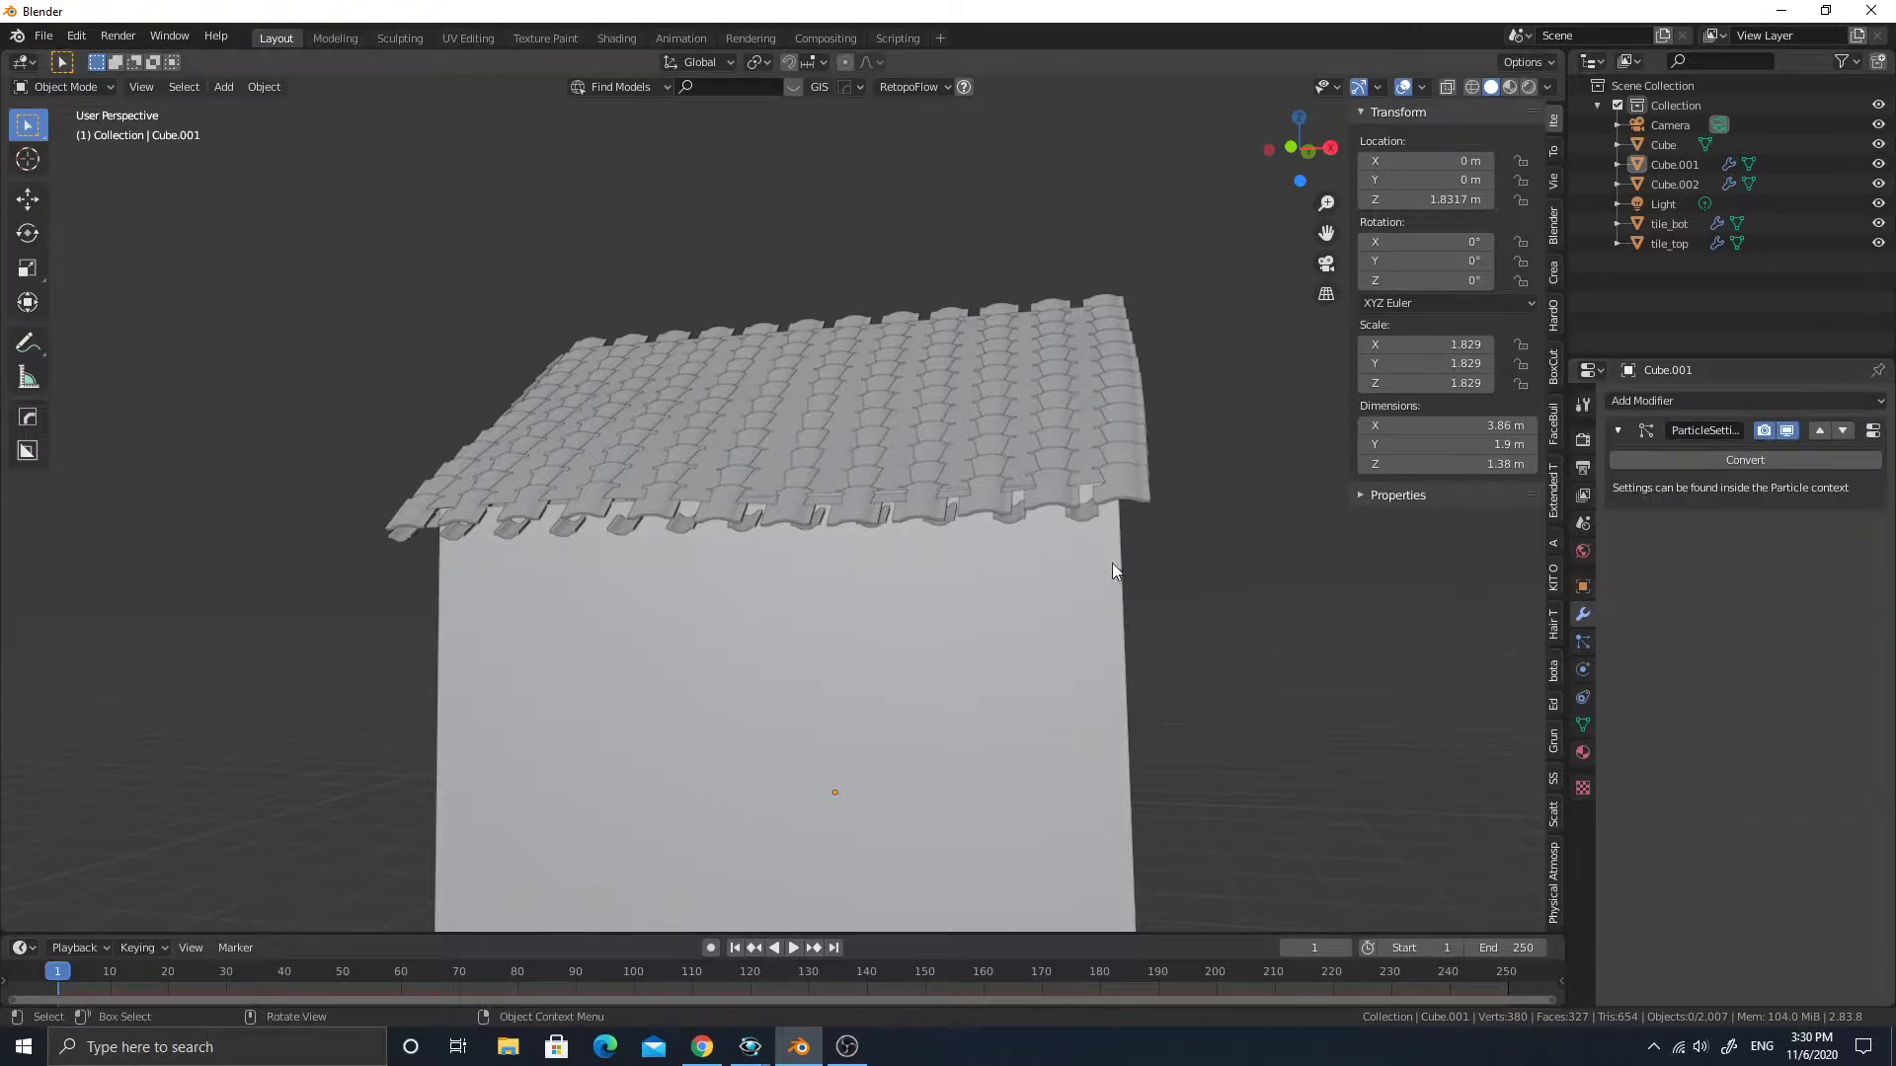
{"action": "left_click", "coordinate": [1125, 484]}
{"action": "left_click", "coordinate": [1711, 460]}
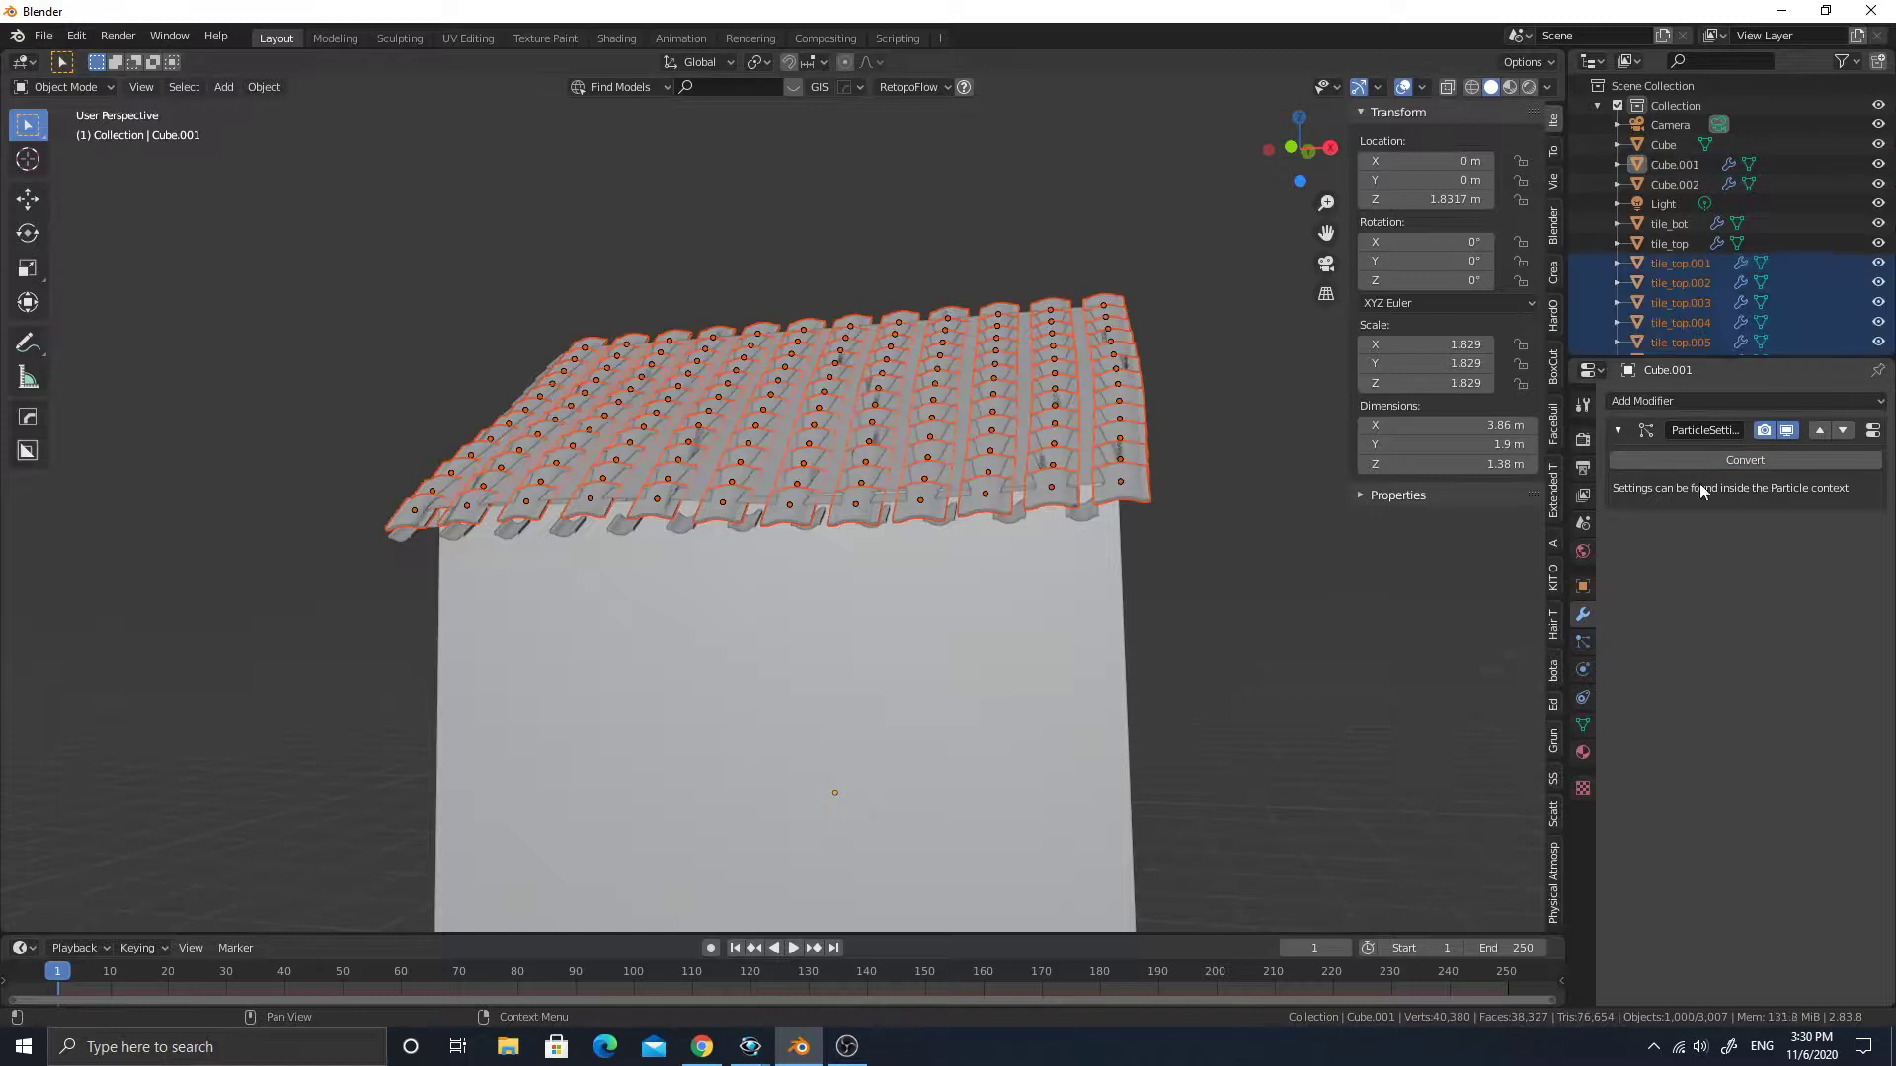
{"action": "left_click", "coordinate": [1073, 490]}
{"action": "left_click", "coordinate": [1088, 470]}
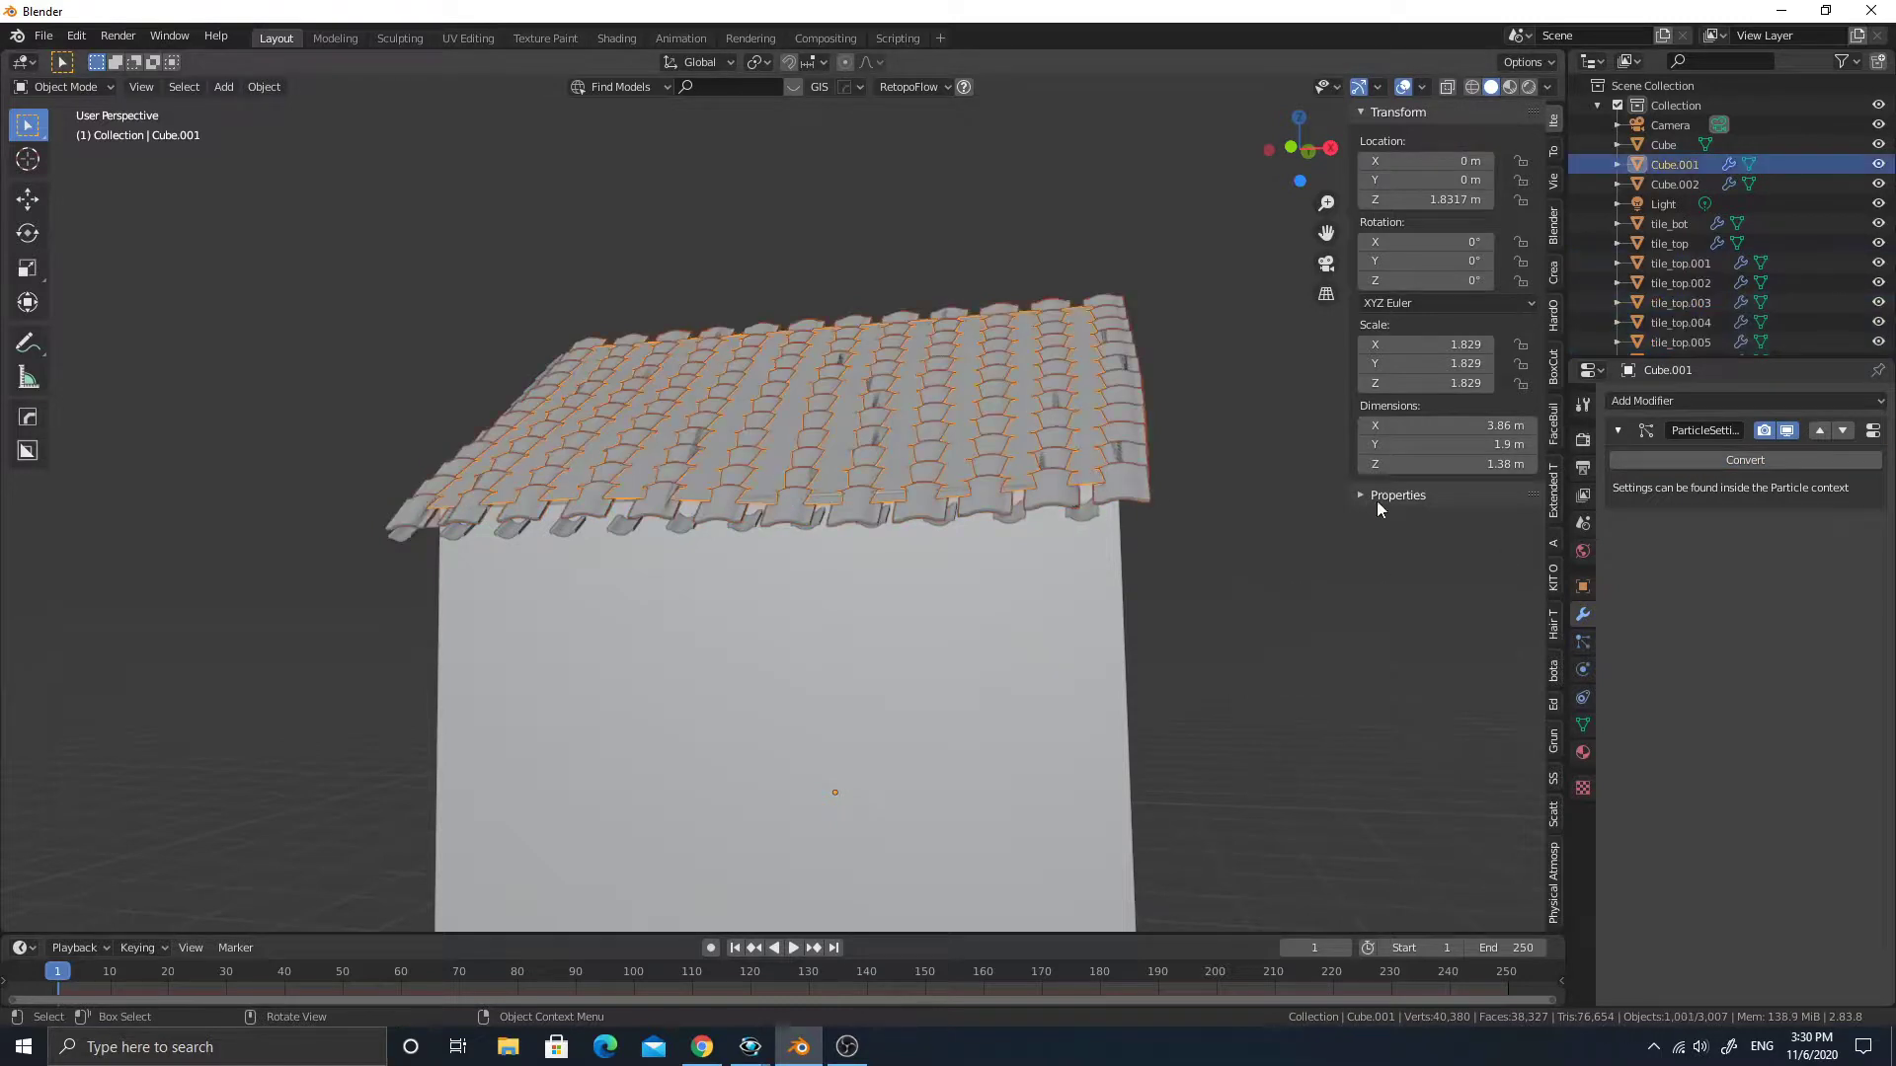
{"action": "left_click", "coordinate": [1636, 459]}
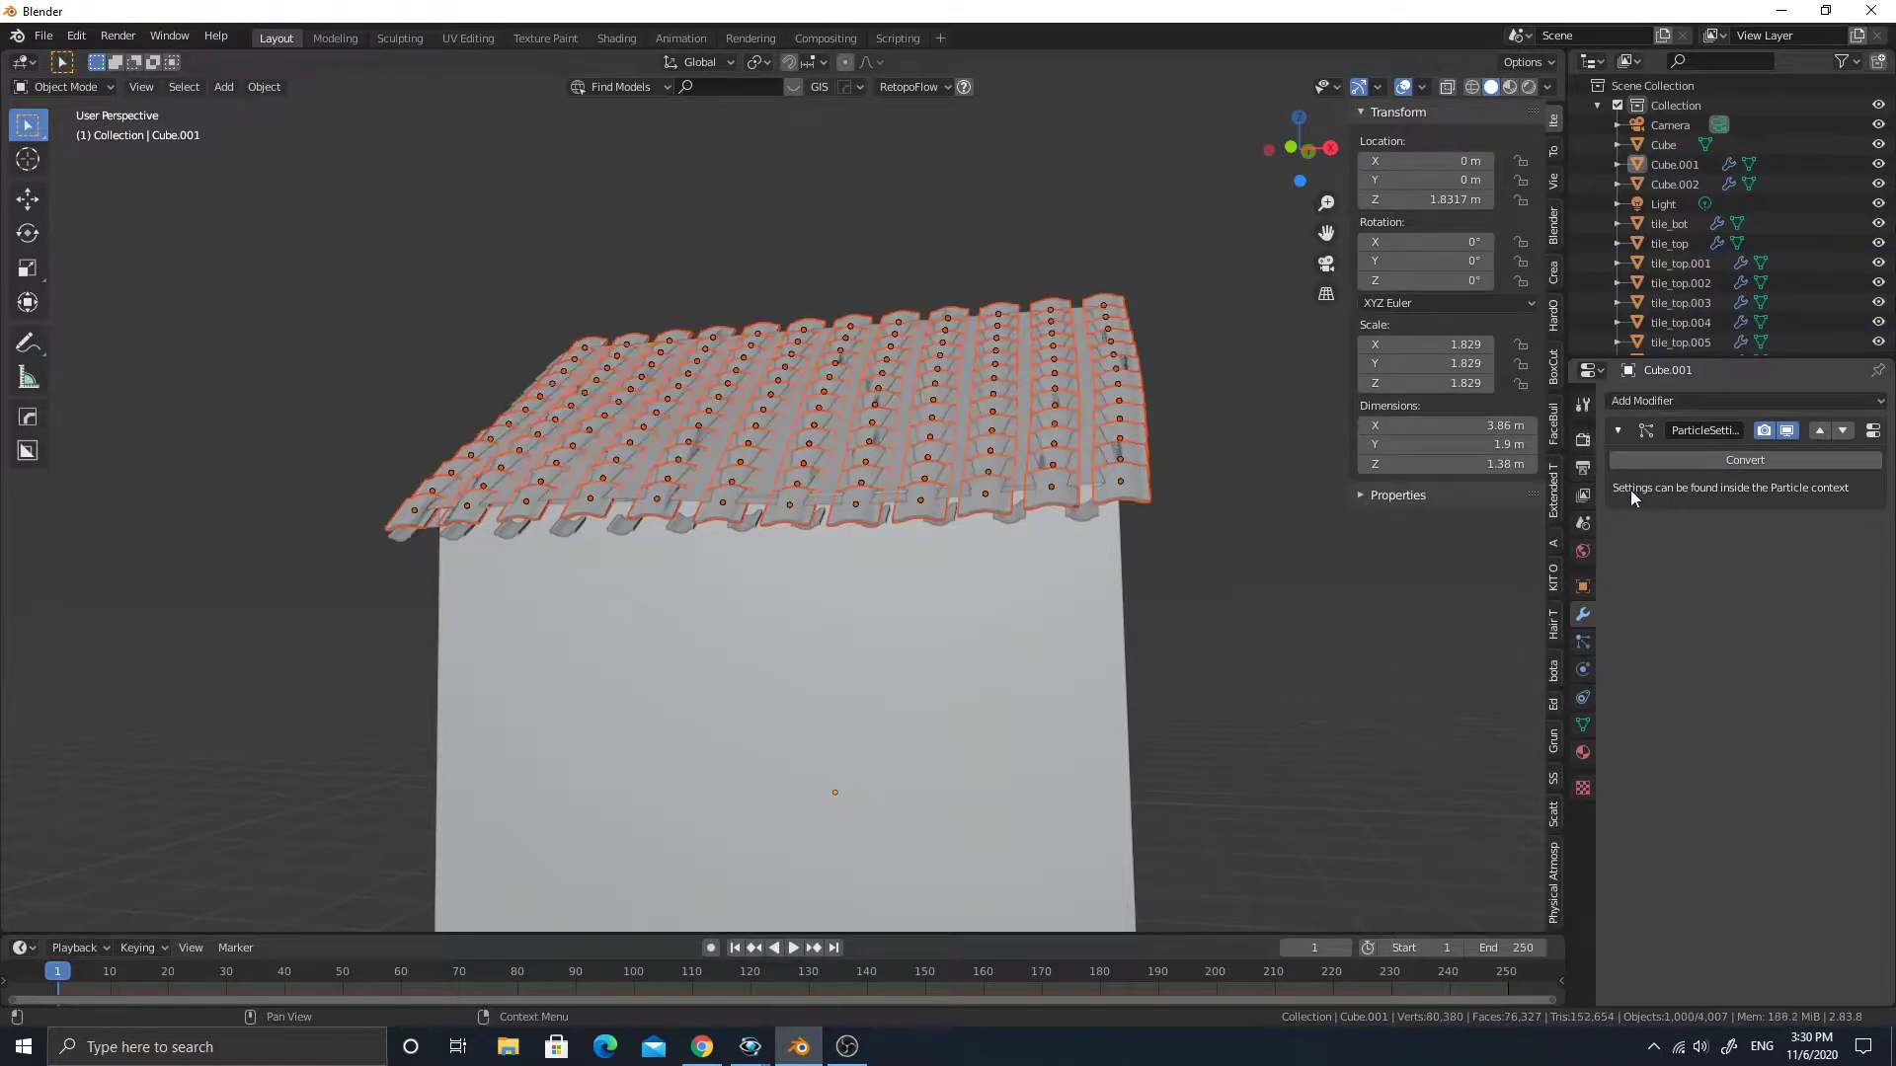
Convert Cube.002's bottom tile particles into real objects and inspect a converted tile.
{"action": "left_click", "coordinate": [1090, 513]}
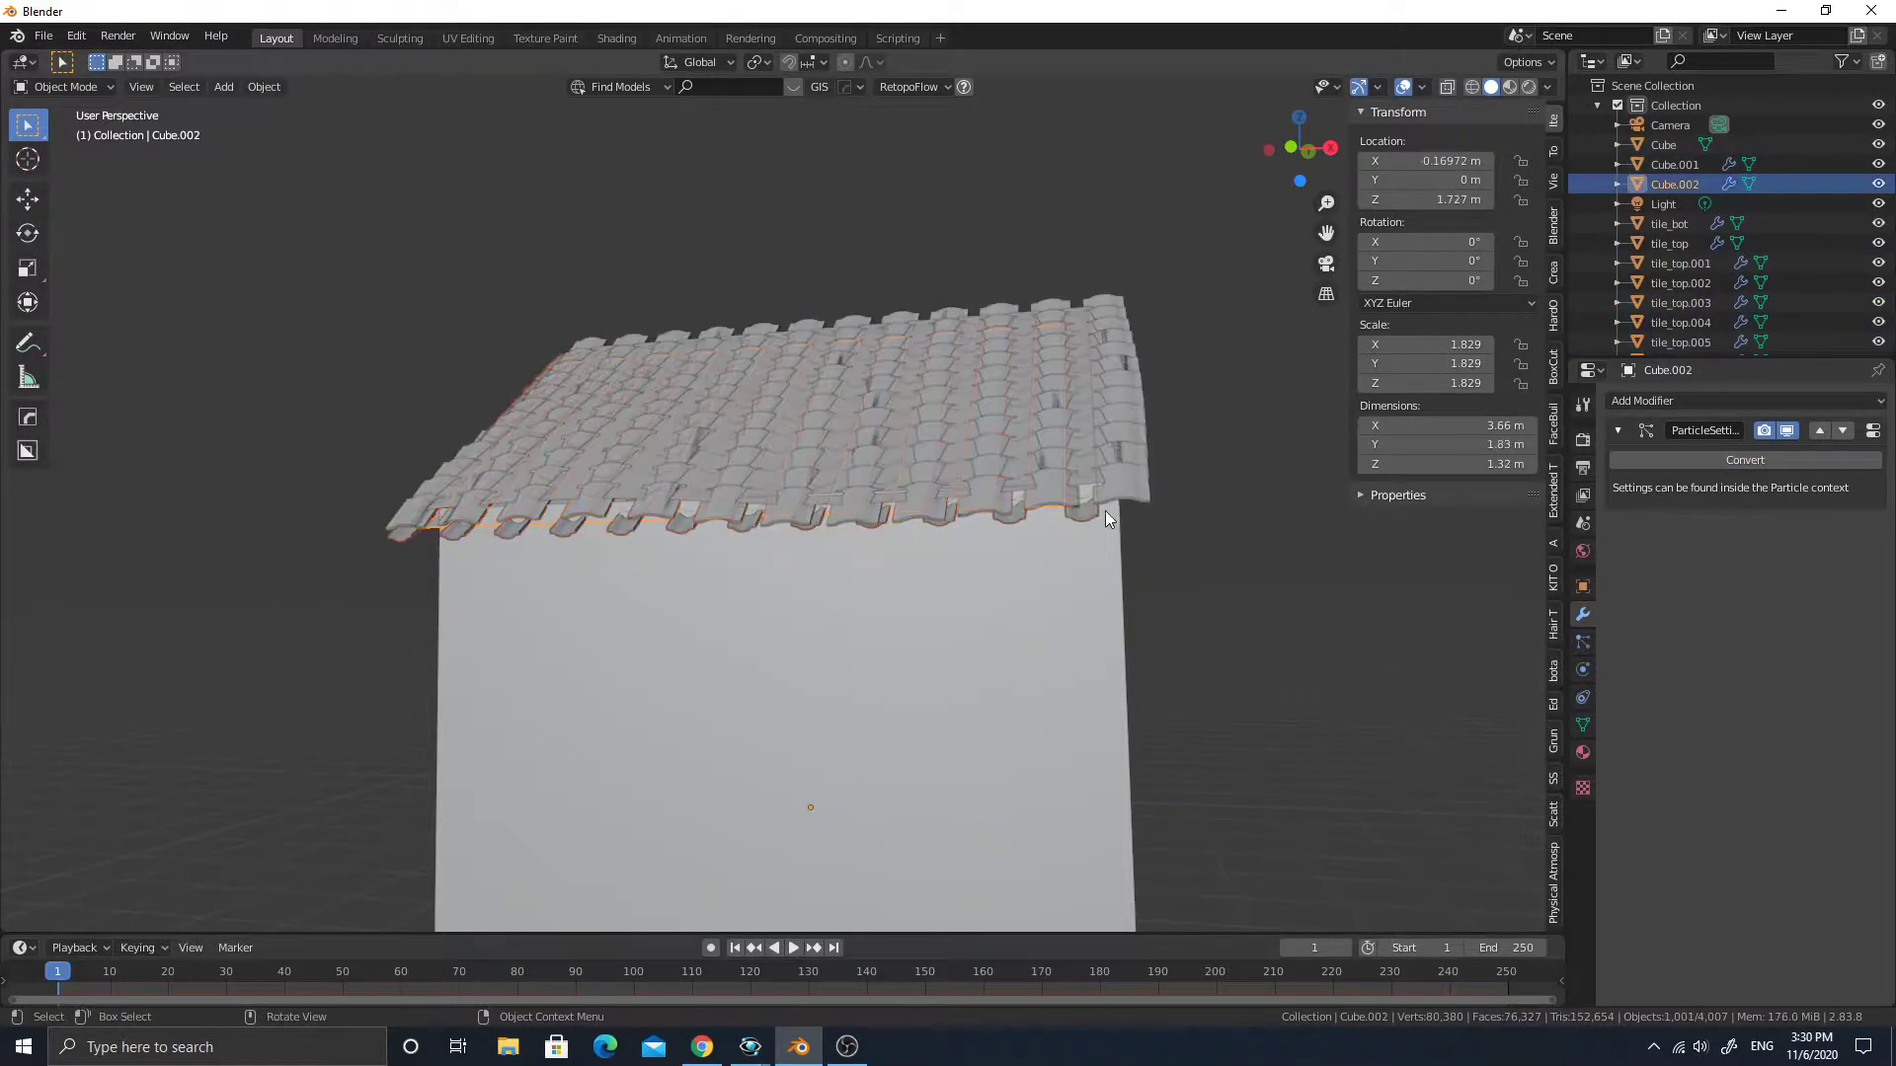
{"action": "left_click", "coordinate": [1704, 462]}
{"action": "key", "text": "Tab"}
{"action": "left_click", "coordinate": [1264, 616]}
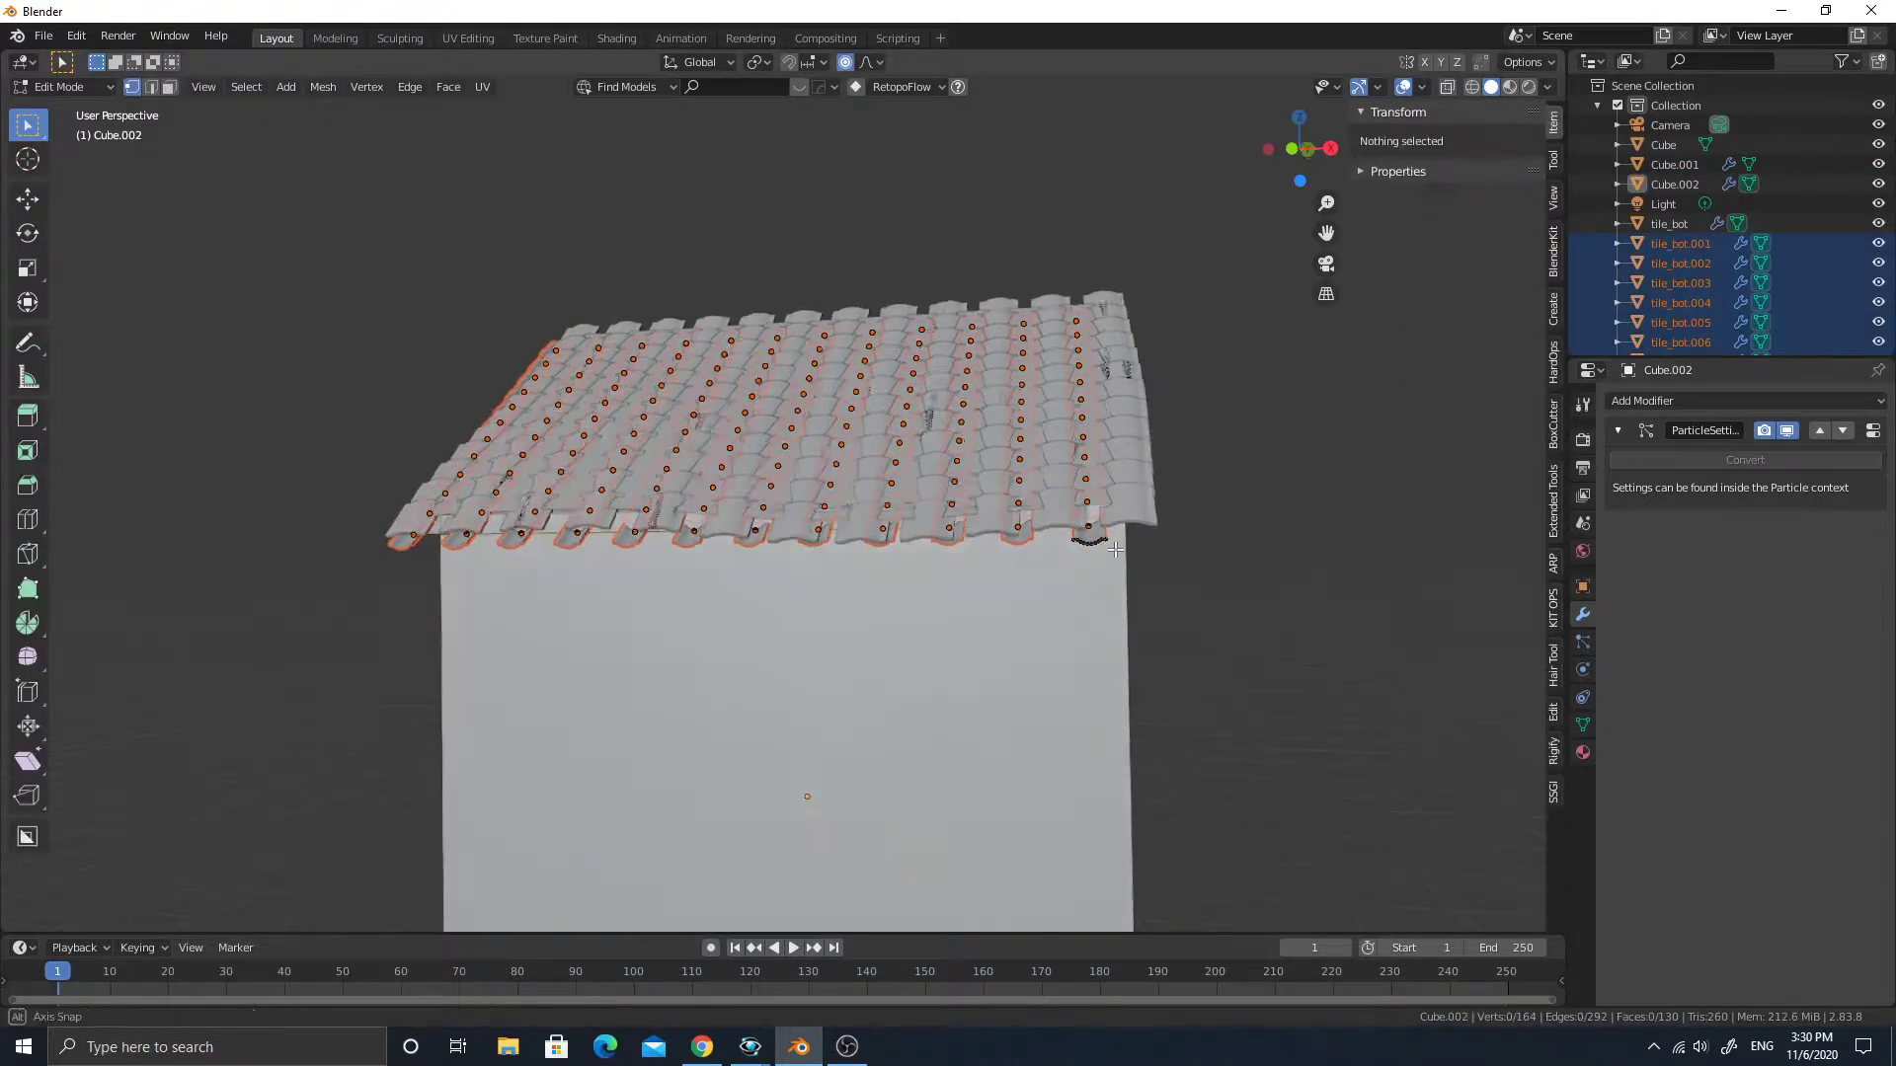
{"action": "key", "text": "Tab"}
{"action": "left_click", "coordinate": [1089, 534]}
{"action": "mouse_move", "coordinate": [1088, 533]}
{"action": "middle_mouse_down"}
{"action": "mouse_move", "coordinate": [1027, 545]}
{"action": "mouse_move", "coordinate": [1082, 523]}
{"action": "middle_mouse_up"}
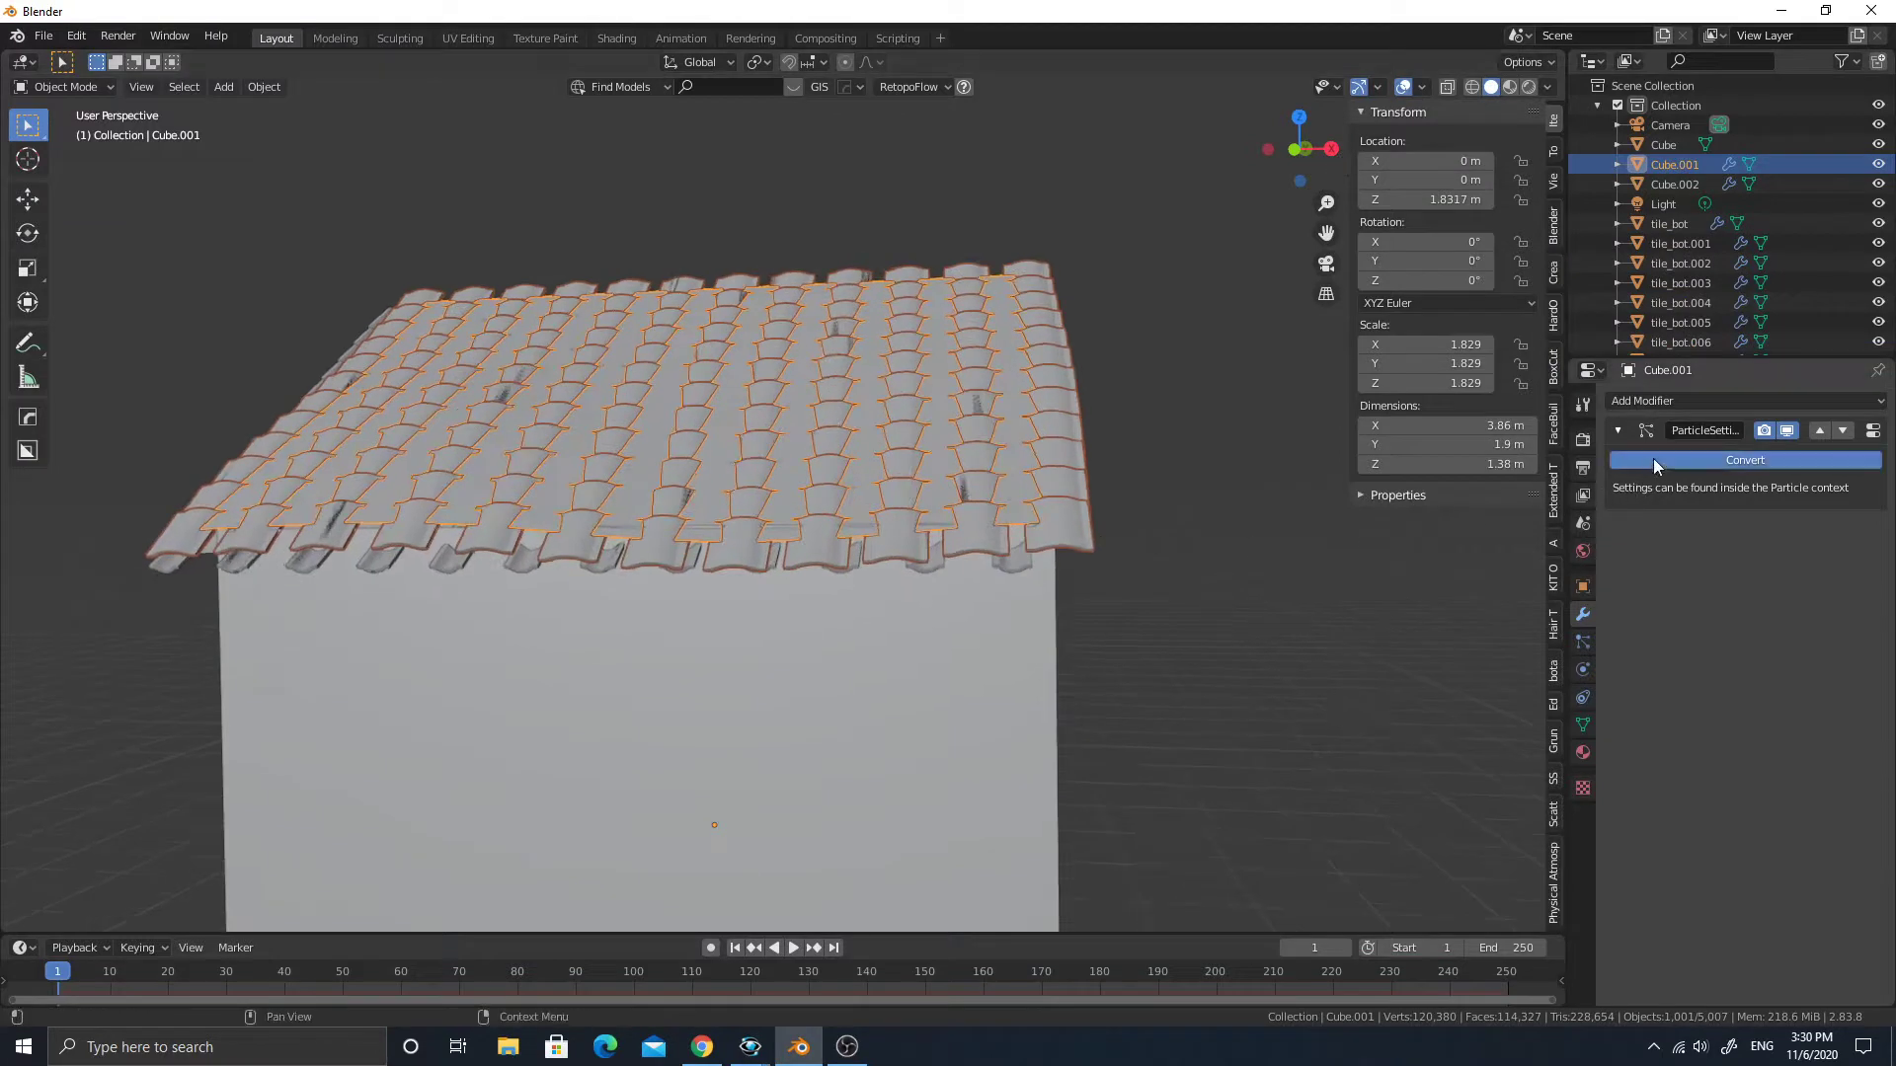
{"action": "scroll", "coordinate": [1134, 553], "scroll_direction": "up", "scroll_amount": 3}
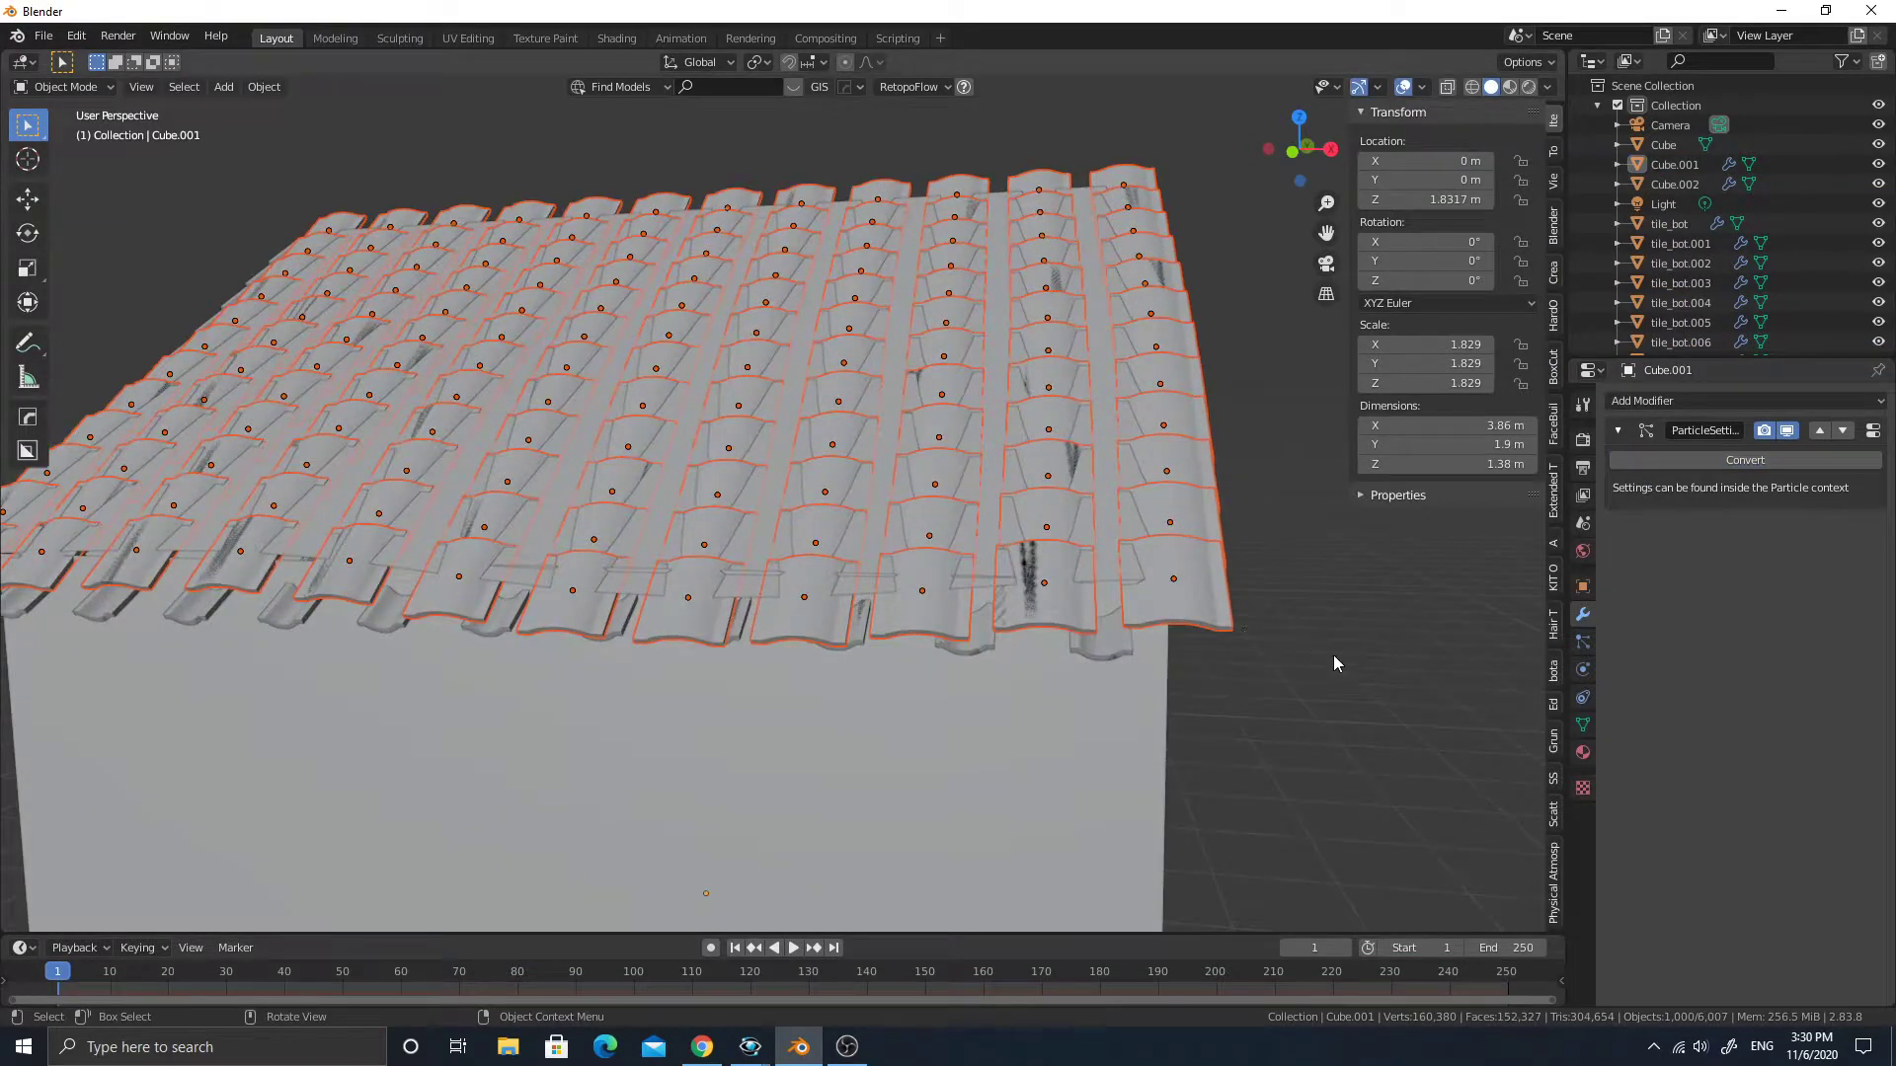
{"action": "left_click", "coordinate": [1100, 567]}
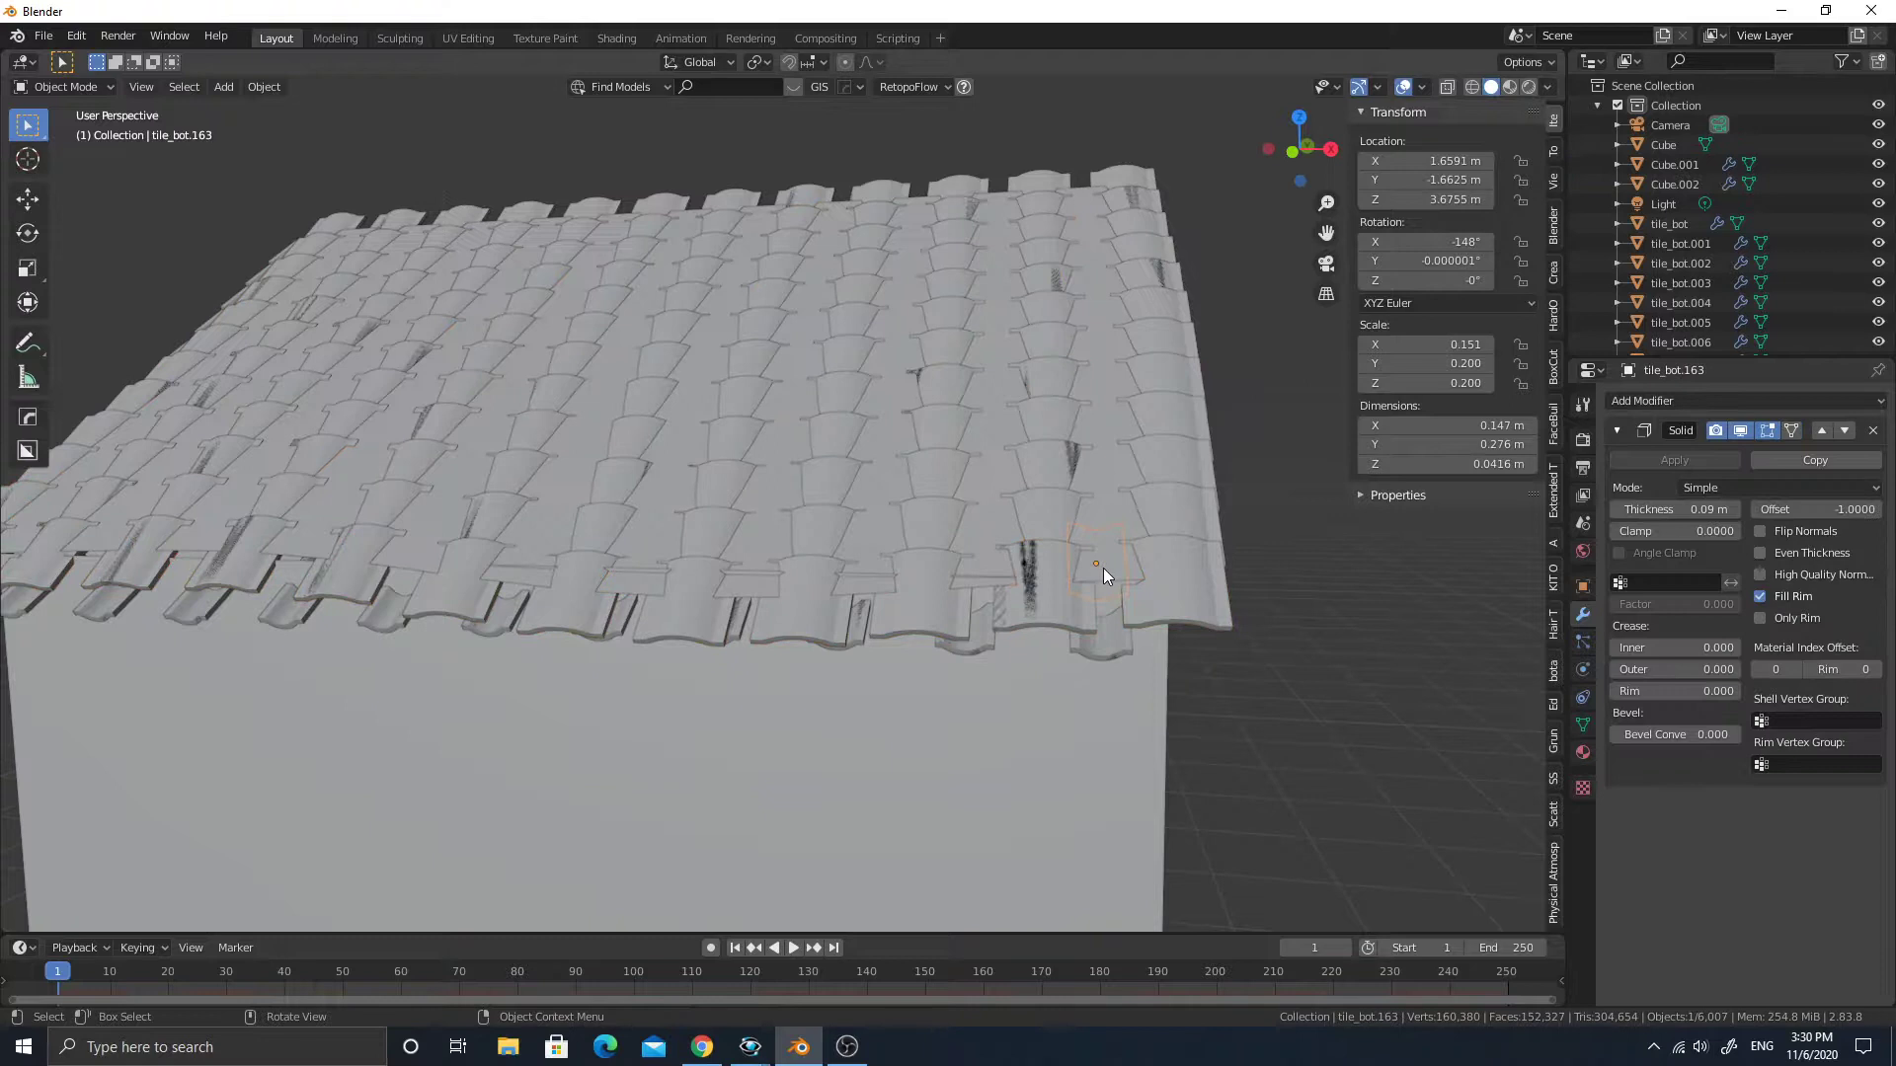
Delete the upper roof grid Cube.001, then select the house wall and the light.
{"action": "key", "text": "shift+l"}
{"action": "key", "text": "x"}
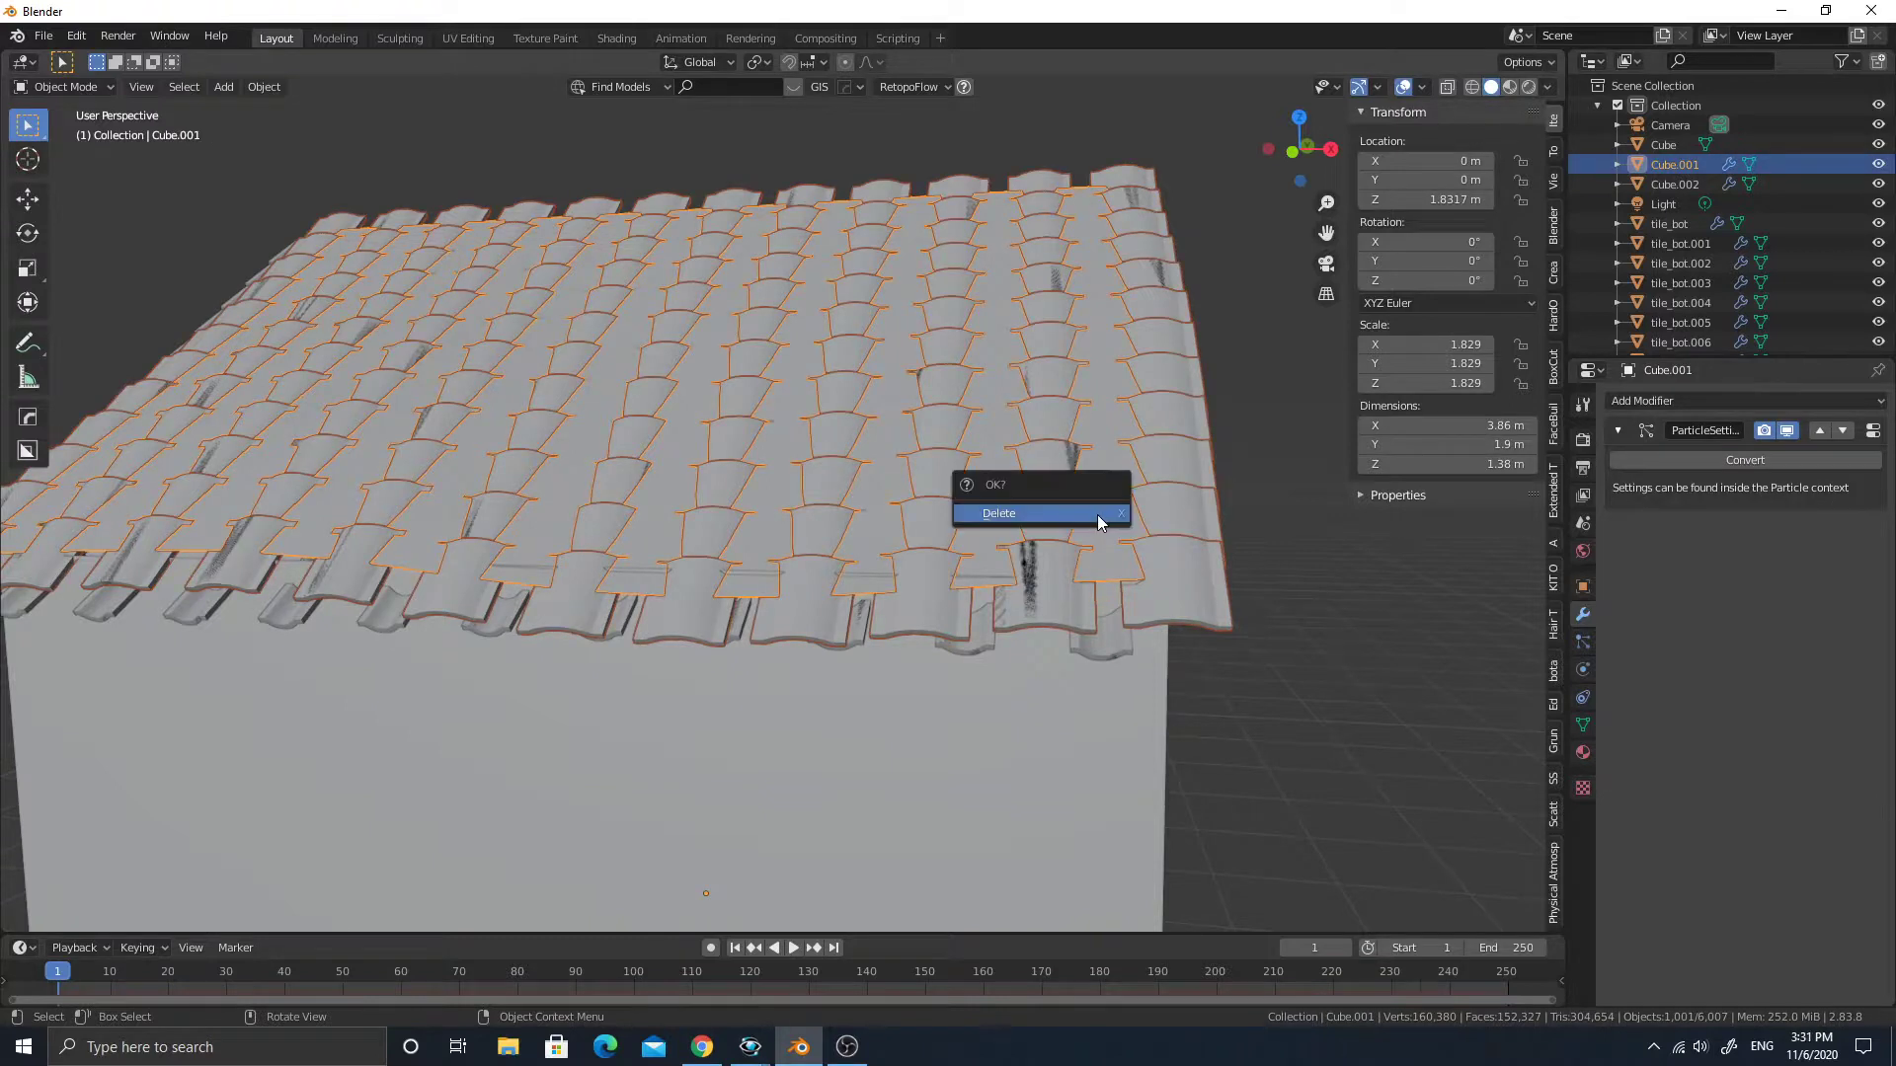
{"action": "left_click", "coordinate": [1098, 514]}
{"action": "left_click", "coordinate": [933, 532]}
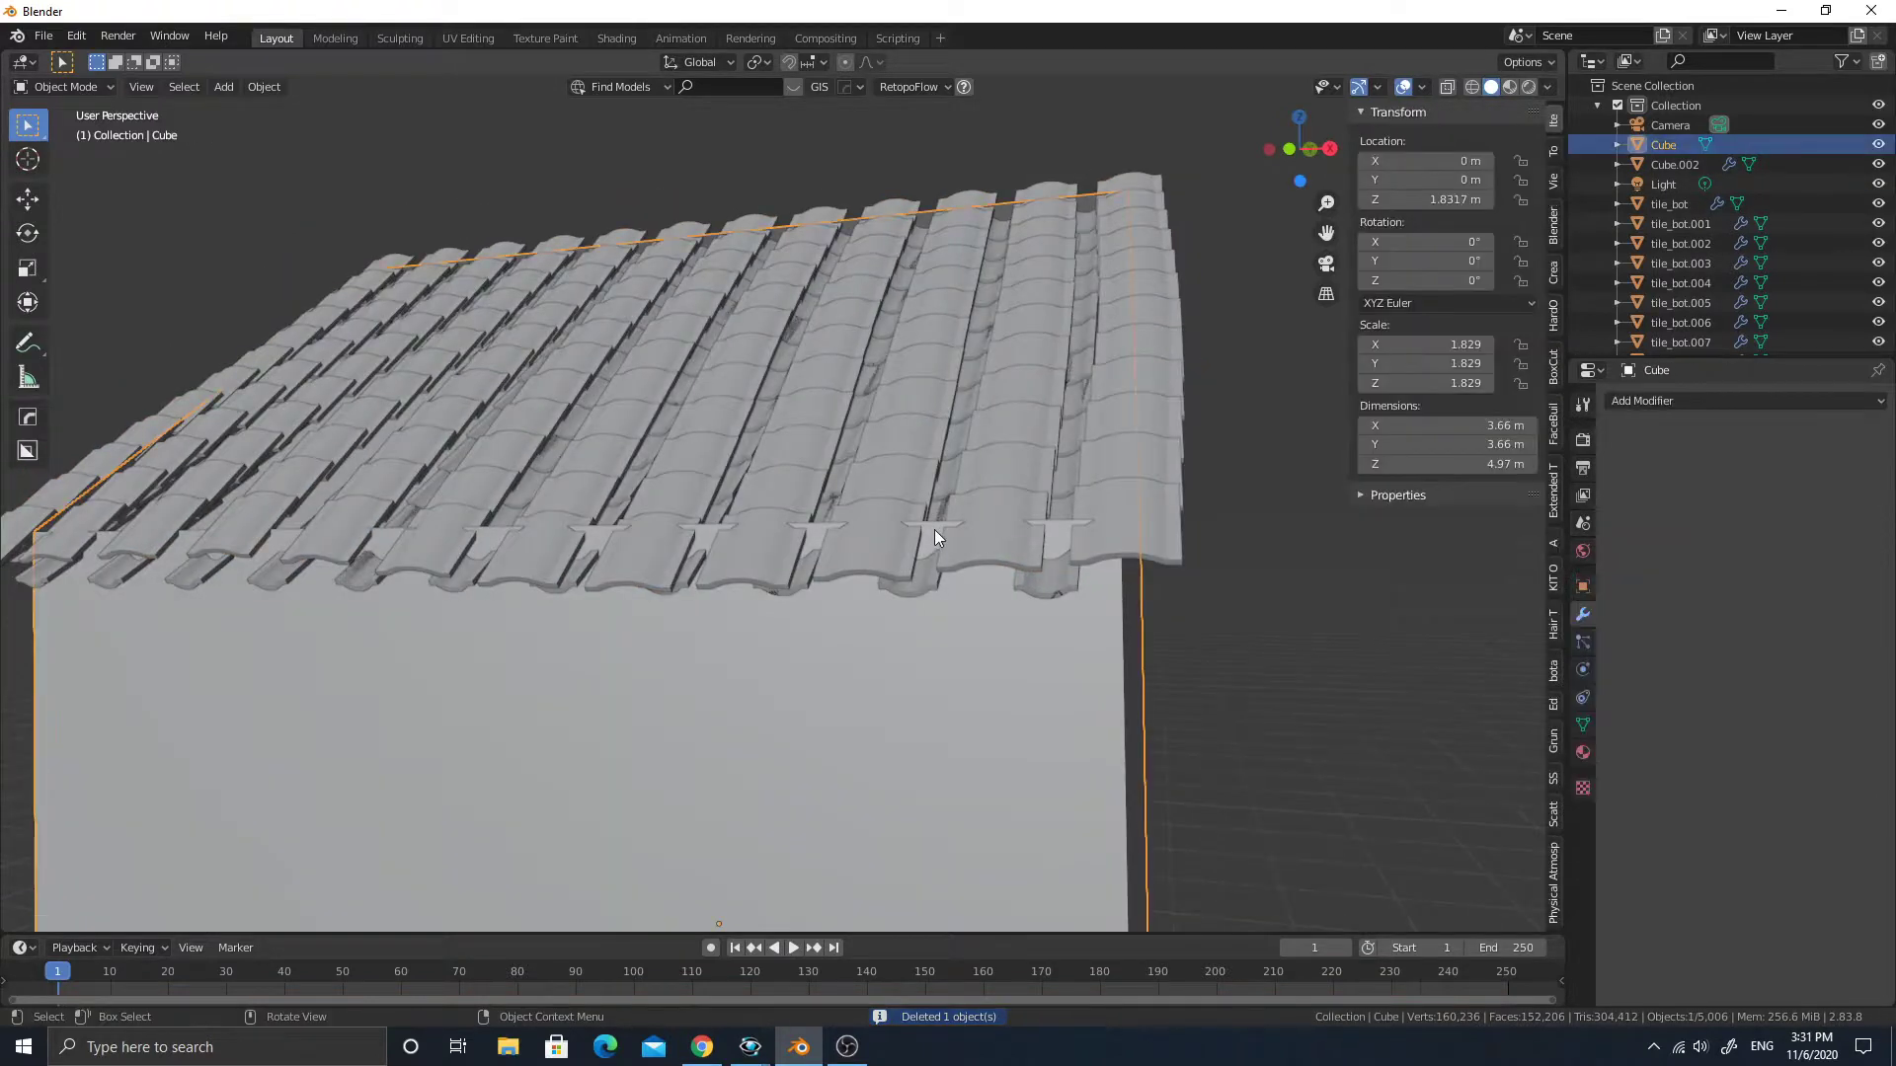
{"action": "left_click", "coordinate": [1212, 650]}
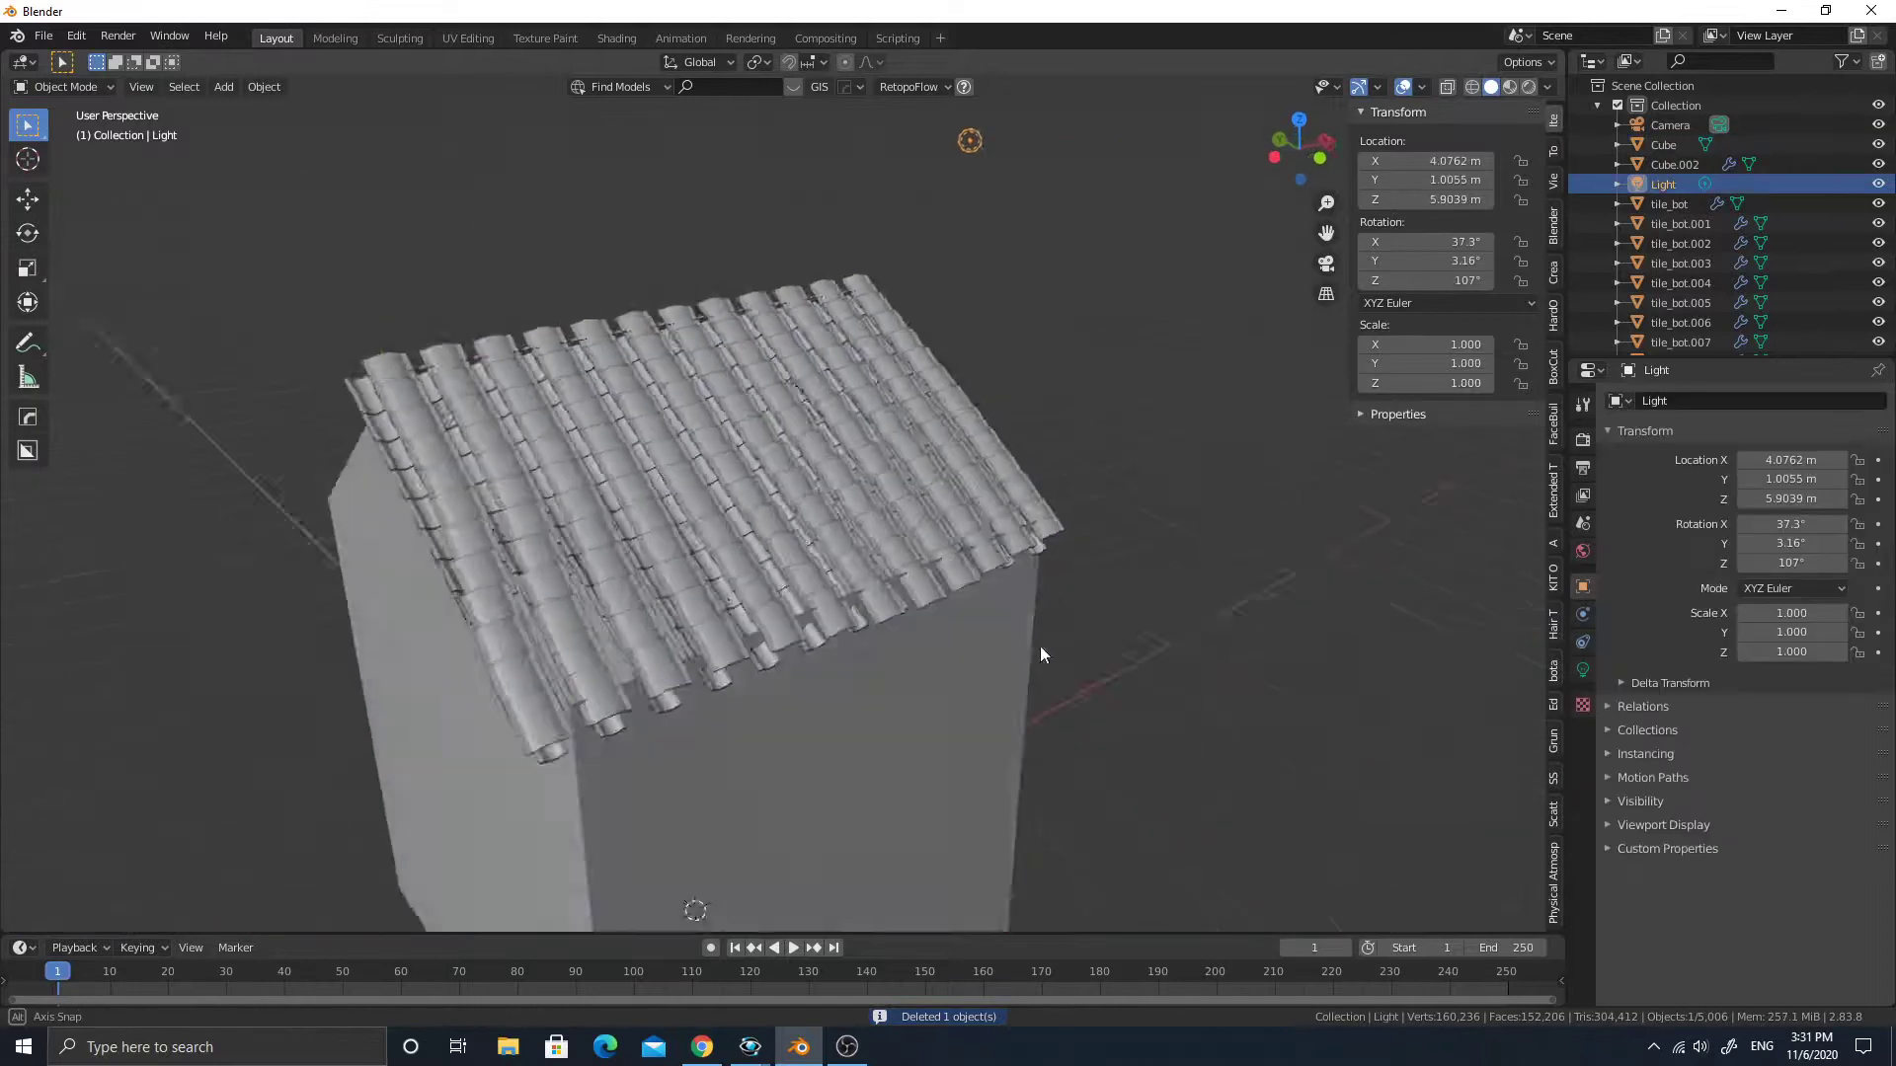